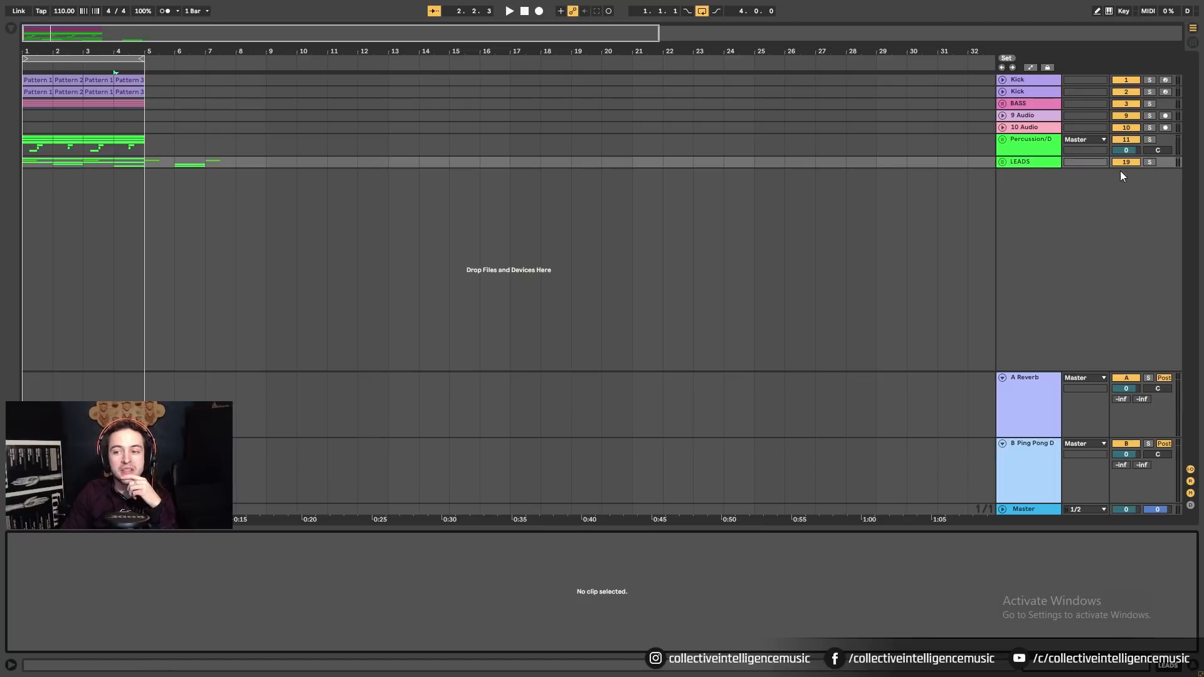
# Unfold the LEADS group and look over the clips on its arpeggio, pluck and lead tracks.
pyautogui.click(1003, 162)
pyautogui.scroll(-1, 968, 266)
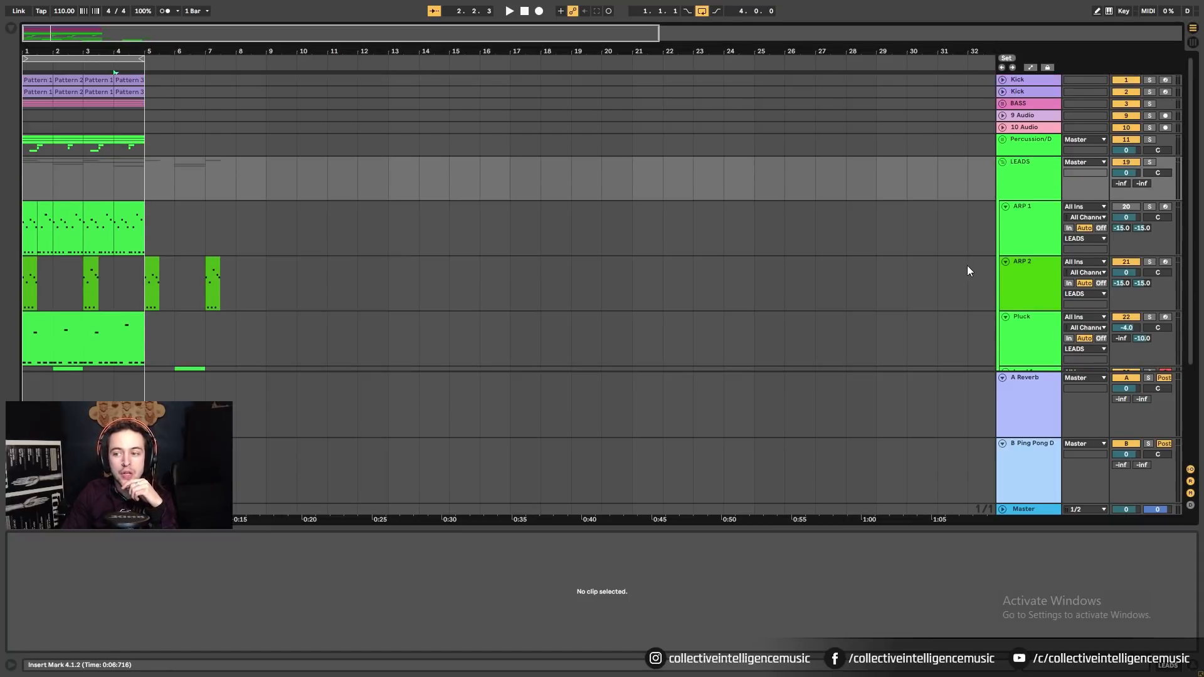
pyautogui.click(1025, 214)
pyautogui.scroll(-1, 495, 239)
pyautogui.scroll(2, 480, 224)
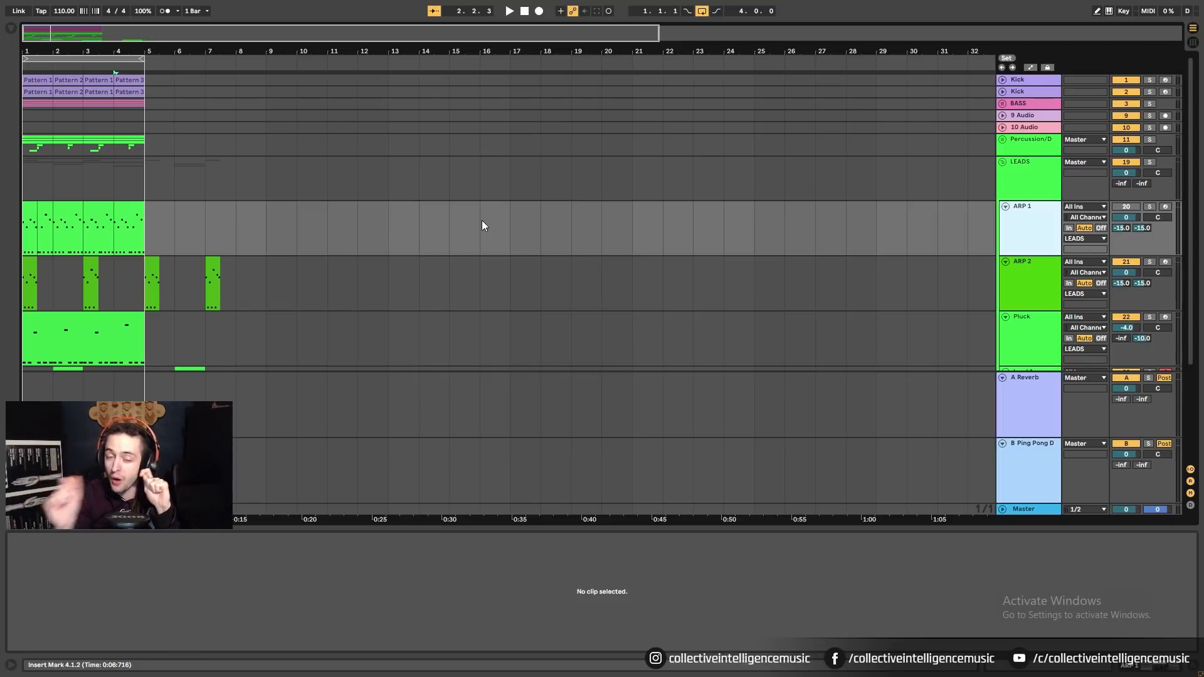
pyautogui.scroll(-2, 330, 232)
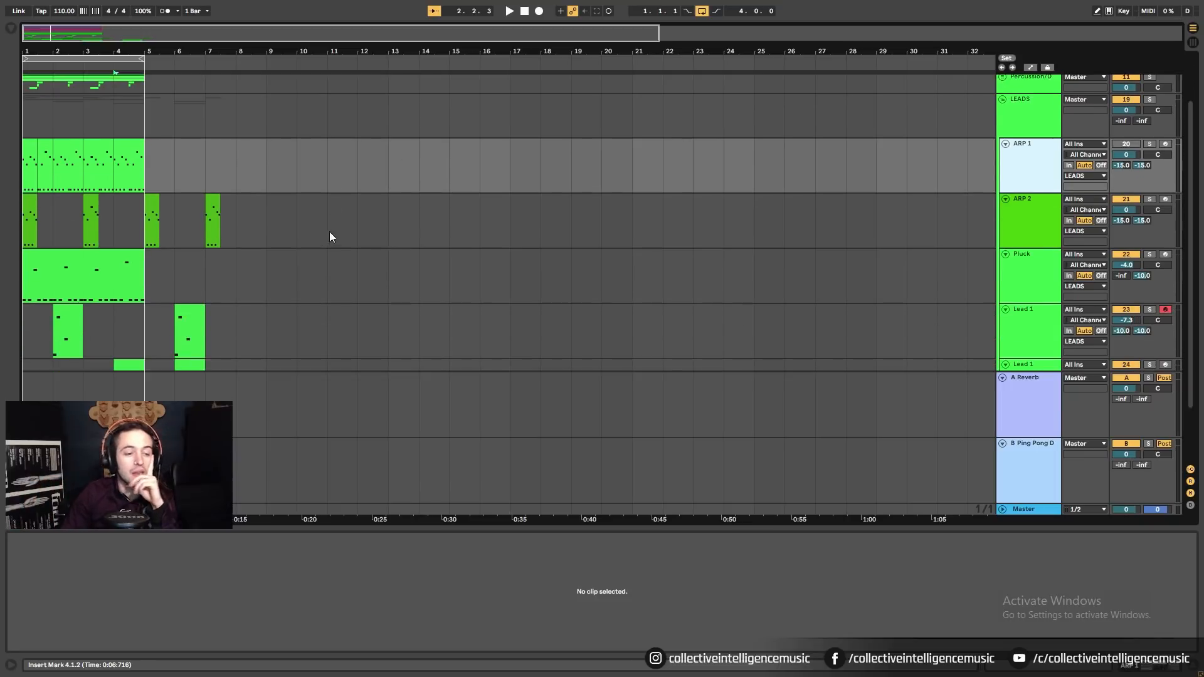
pyautogui.scroll(-2, 301, 258)
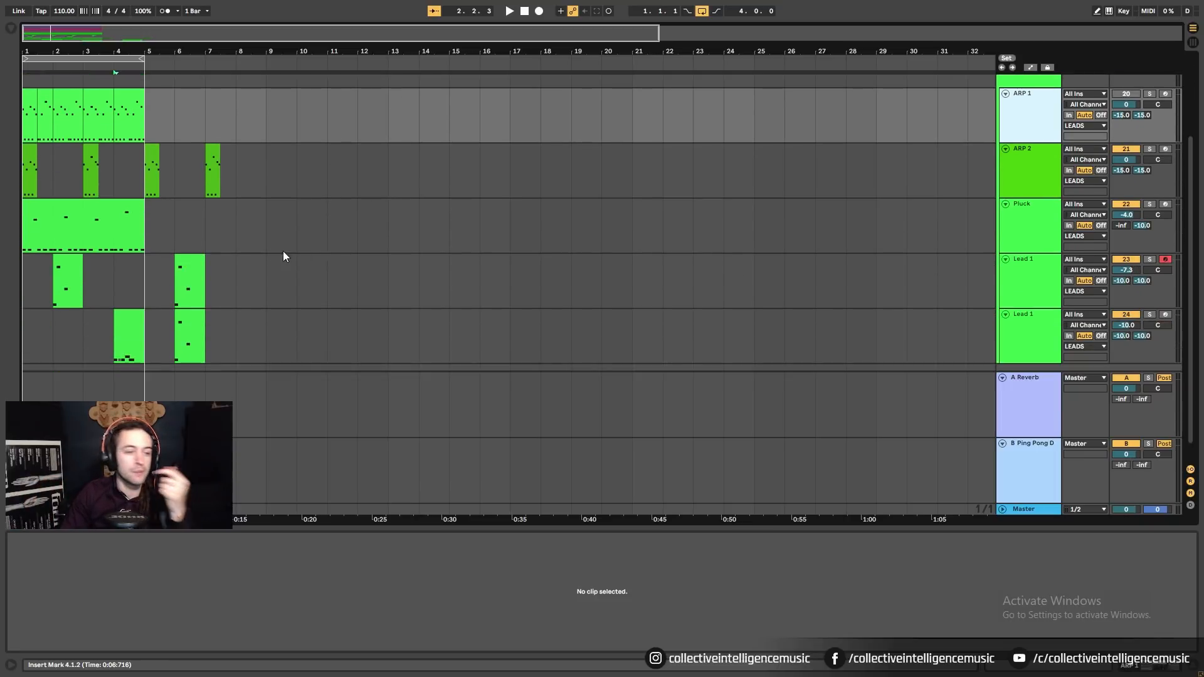
pyautogui.scroll(3, 280, 254)
pyautogui.scroll(-3, 276, 246)
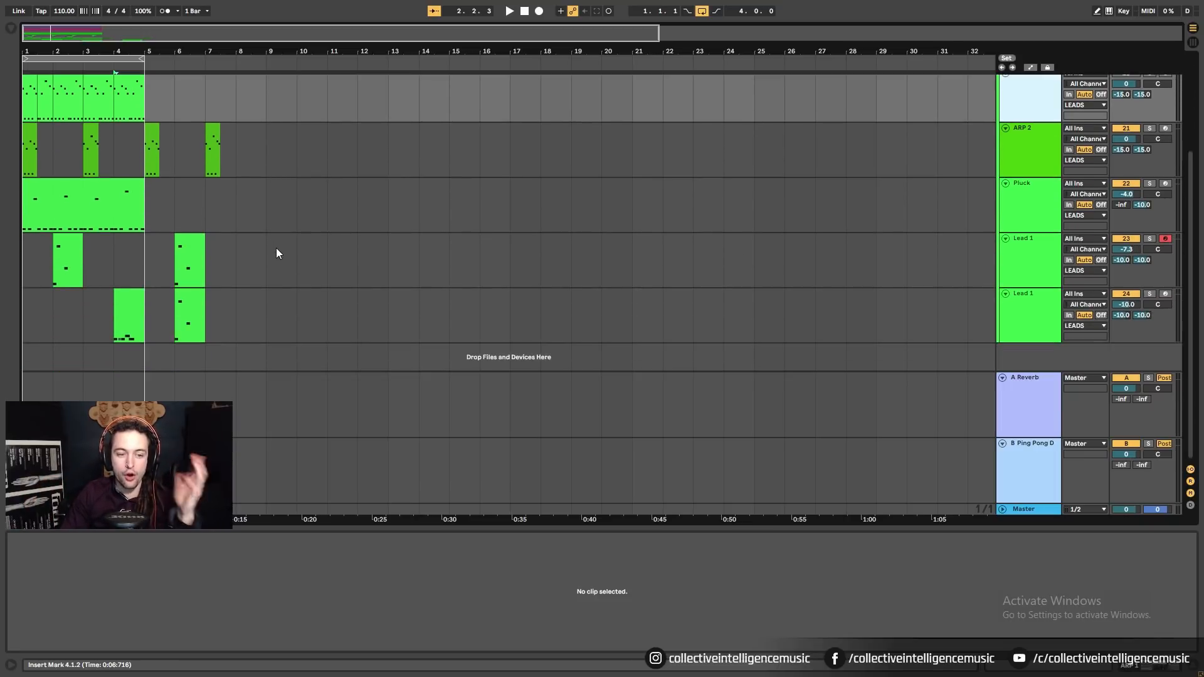
# Play the four-bar loop starting from the first ARP 2 clip at bar 1.
pyautogui.click(30, 130)
pyautogui.scroll(3, 154, 207)
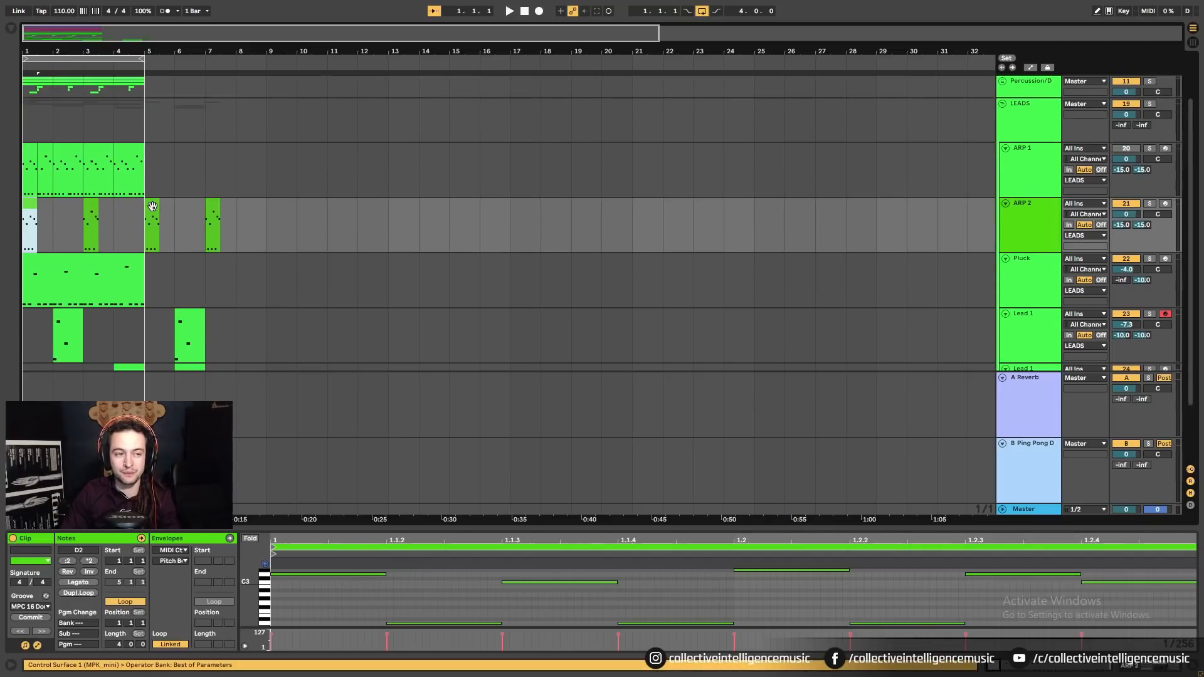
pyautogui.press('space')
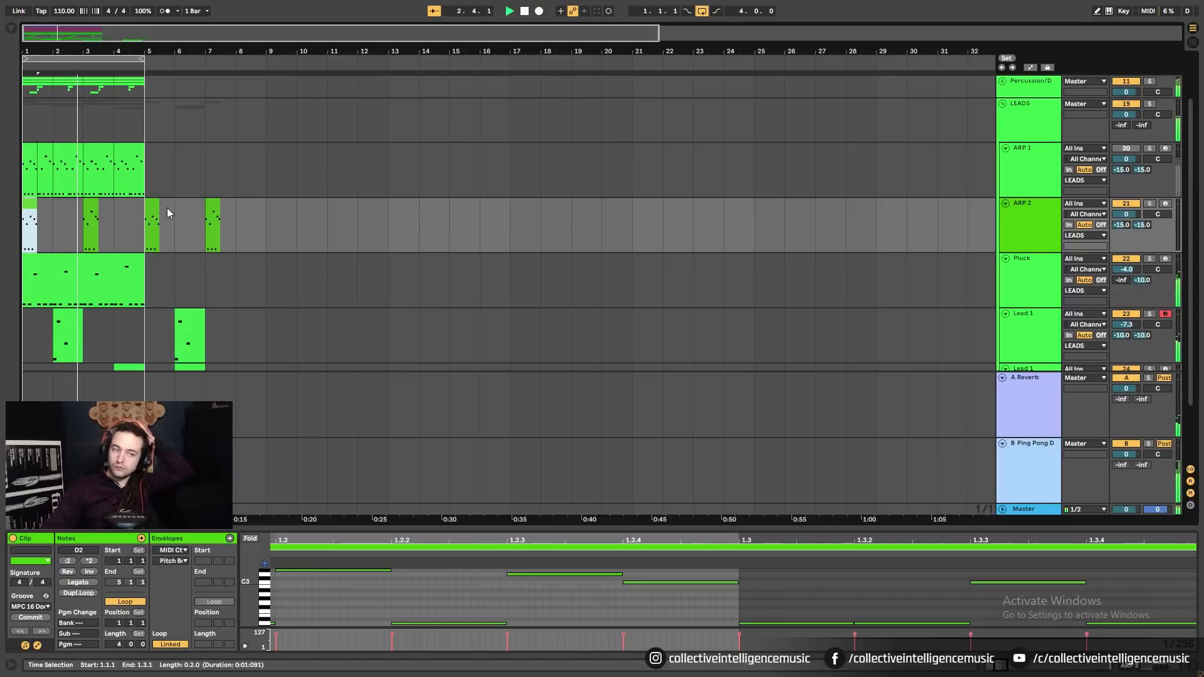
# Show the ARP 2 track's Operator, raise its filter frequency to 1.45 kHz during playback, and stop the loop.
pyautogui.click(93, 148)
pyautogui.click(1034, 227)
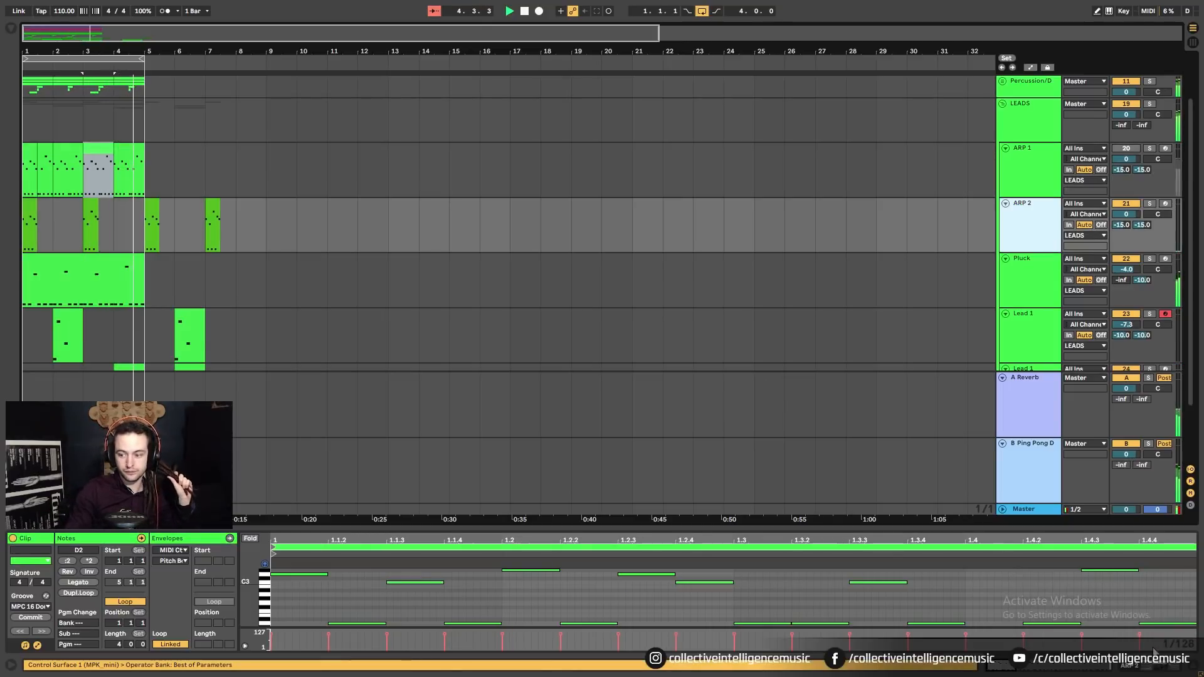
pyautogui.hotkey('shift', 'Tab')
pyautogui.moveTo(406, 585); pyautogui.dragTo(405, 574)
pyautogui.press('space')
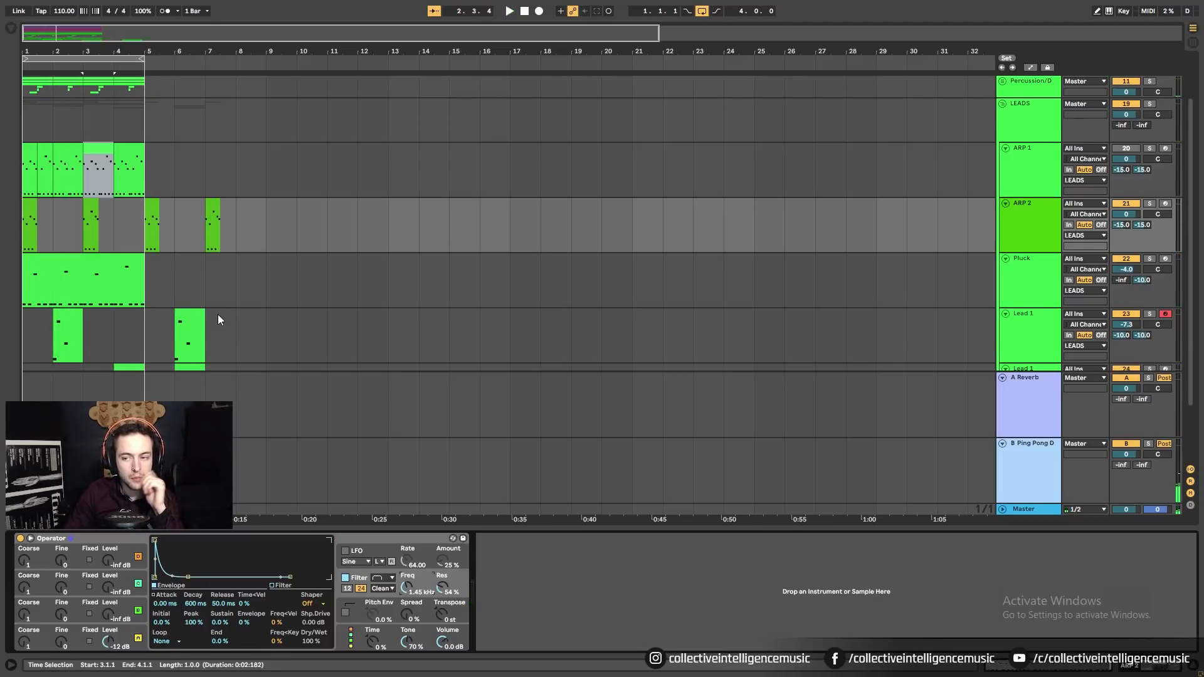
# Compare the Operator settings of the ARP 1 and ARP 2 tracks.
pyautogui.scroll(-2, 217, 314)
pyautogui.scroll(-1, 217, 314)
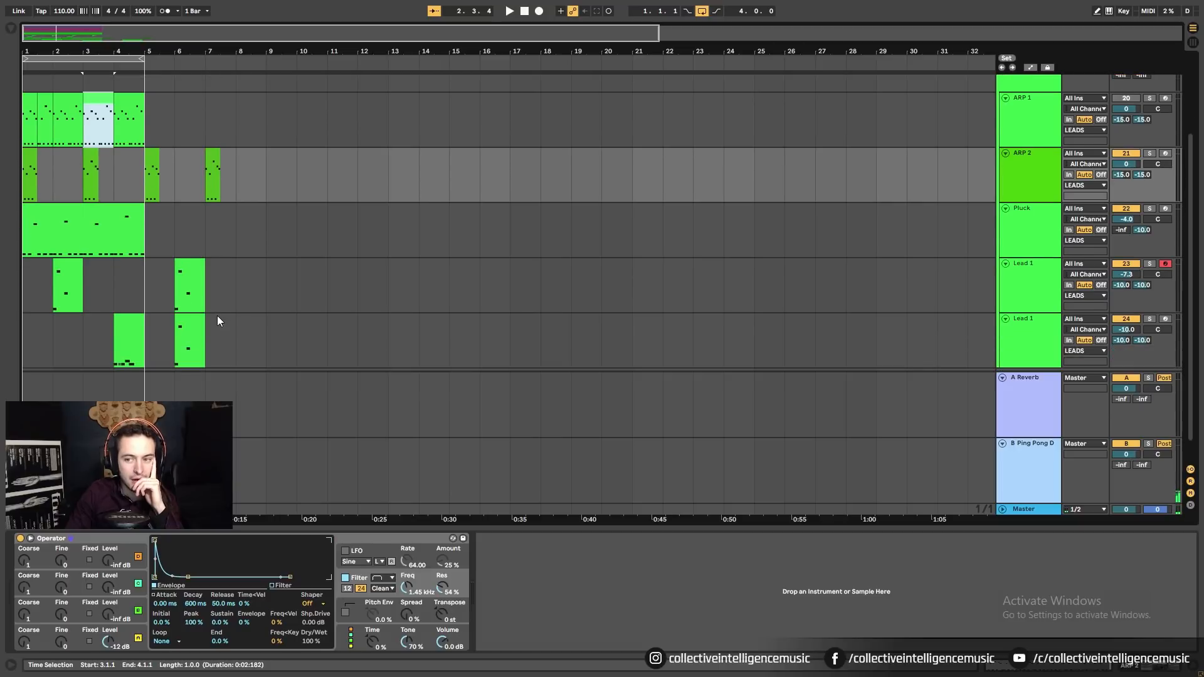
pyautogui.click(1006, 165)
pyautogui.scroll(1, 995, 194)
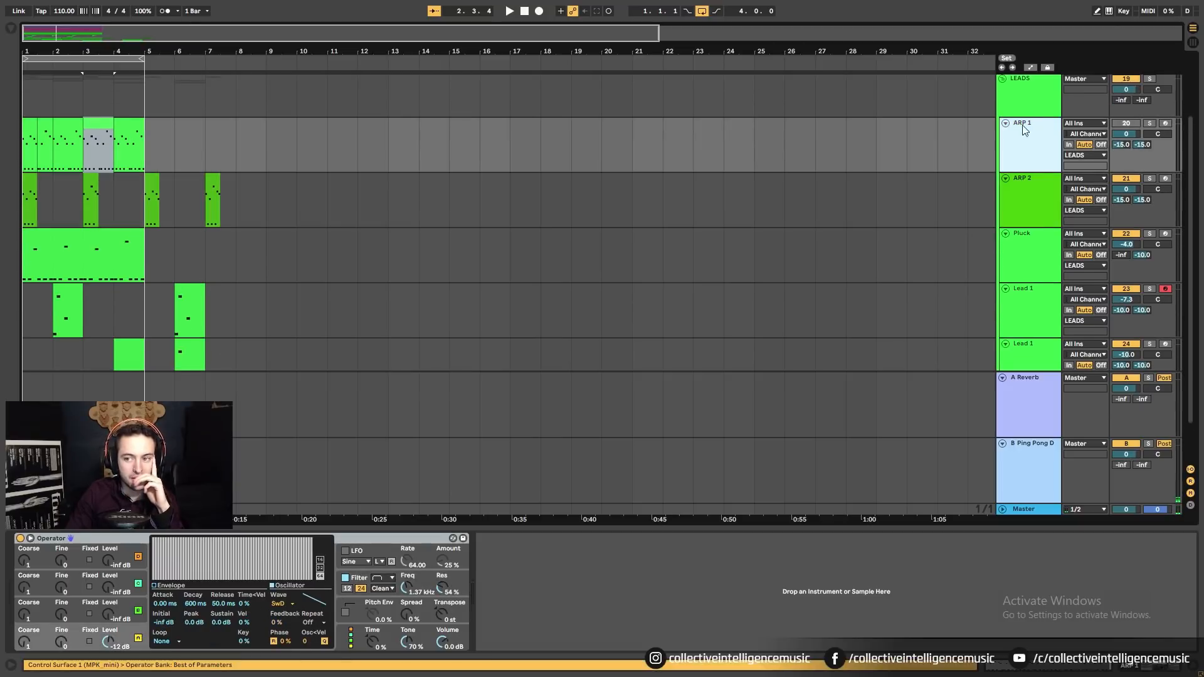
pyautogui.scroll(-2, 820, 223)
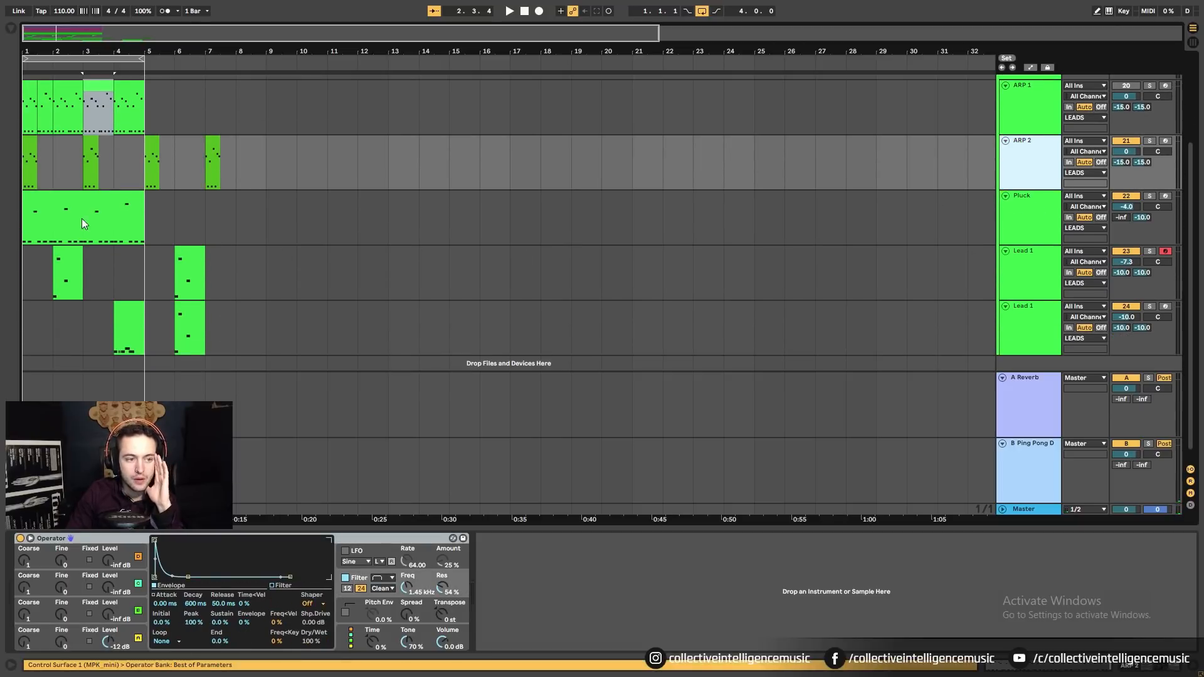
# Select bars 1 to 5 of the Pluck track, solo it and listen to its pattern.
pyautogui.moveTo(142, 220); pyautogui.dragTo(27, 219)
pyautogui.click(1149, 197)
pyautogui.press('space')
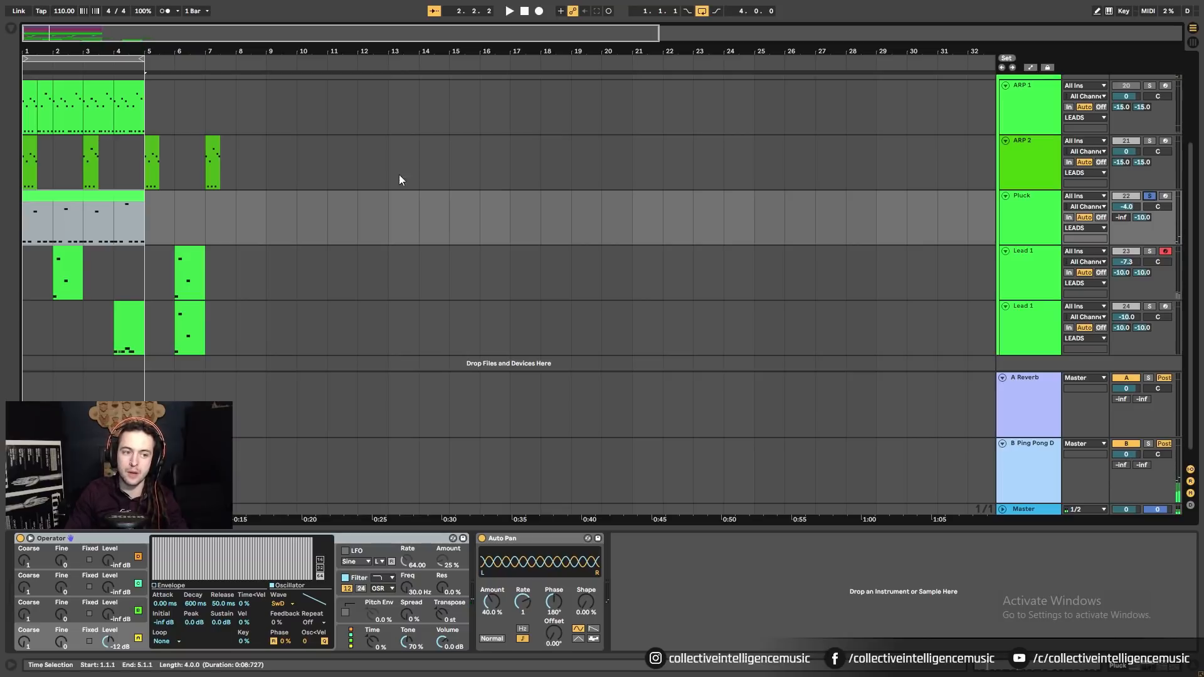
# Solo the first Lead 1 track with its bar 2 clip selected and listen to it.
pyautogui.click(67, 259)
pyautogui.click(77, 208)
pyautogui.click(71, 259)
pyautogui.click(1150, 251)
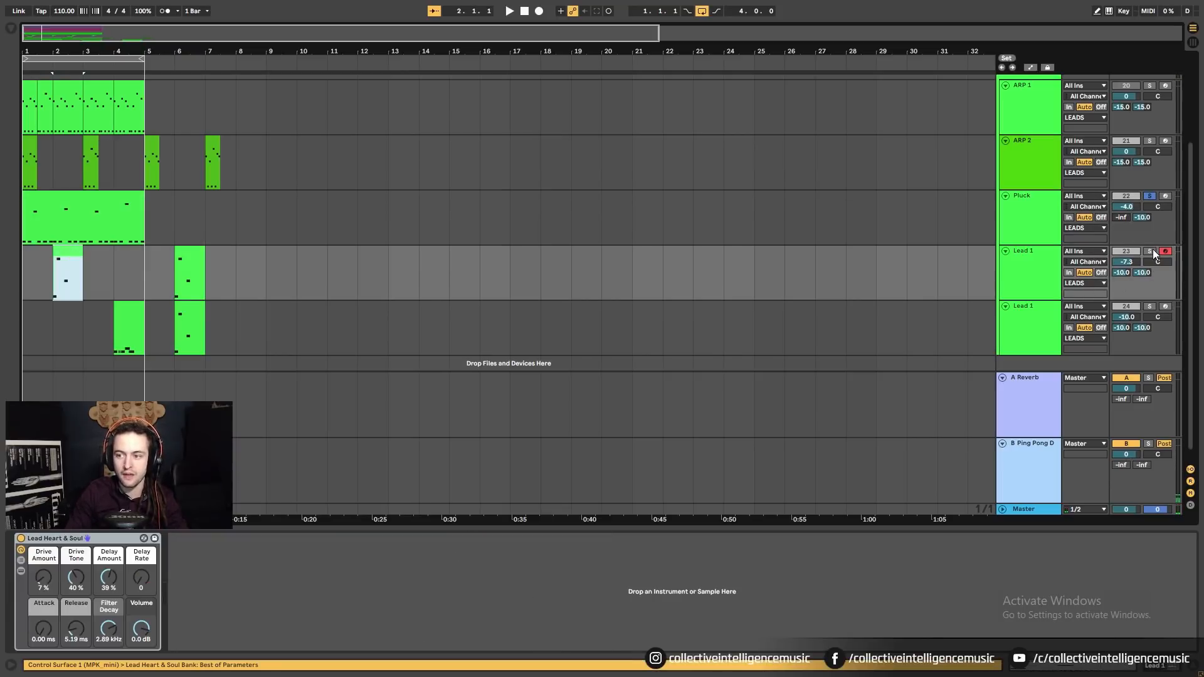
pyautogui.press('space')
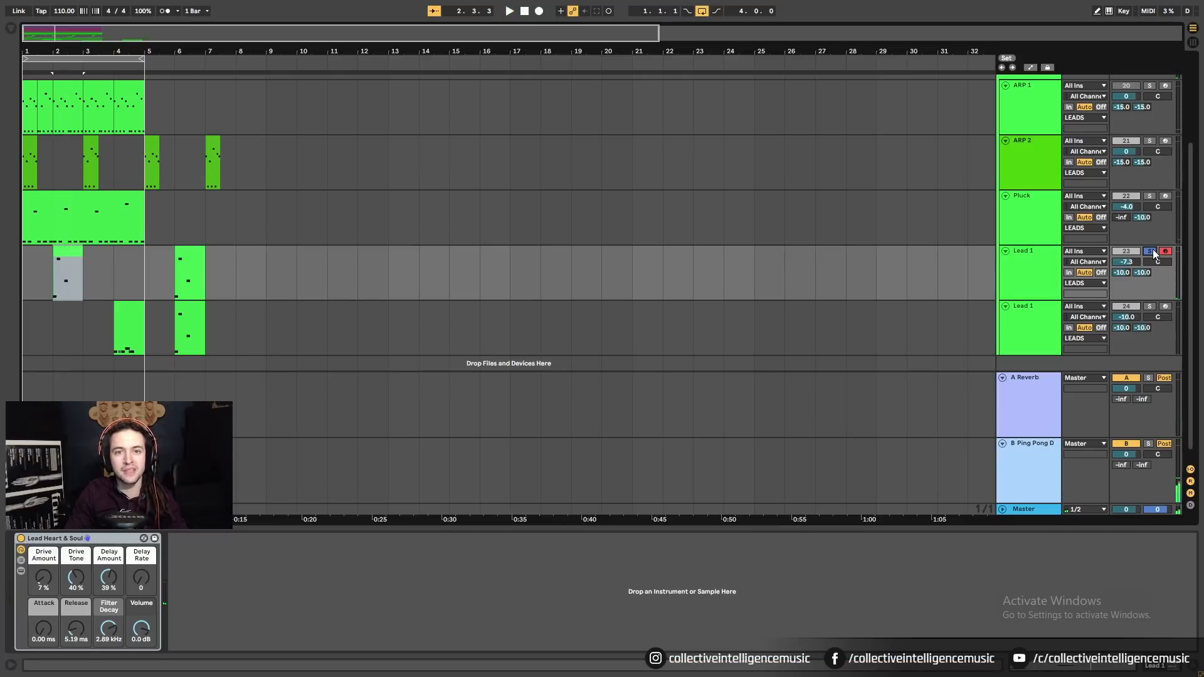
# Solo the second Lead 1 track with its bar 4 clip selected and listen to it.
pyautogui.click(116, 308)
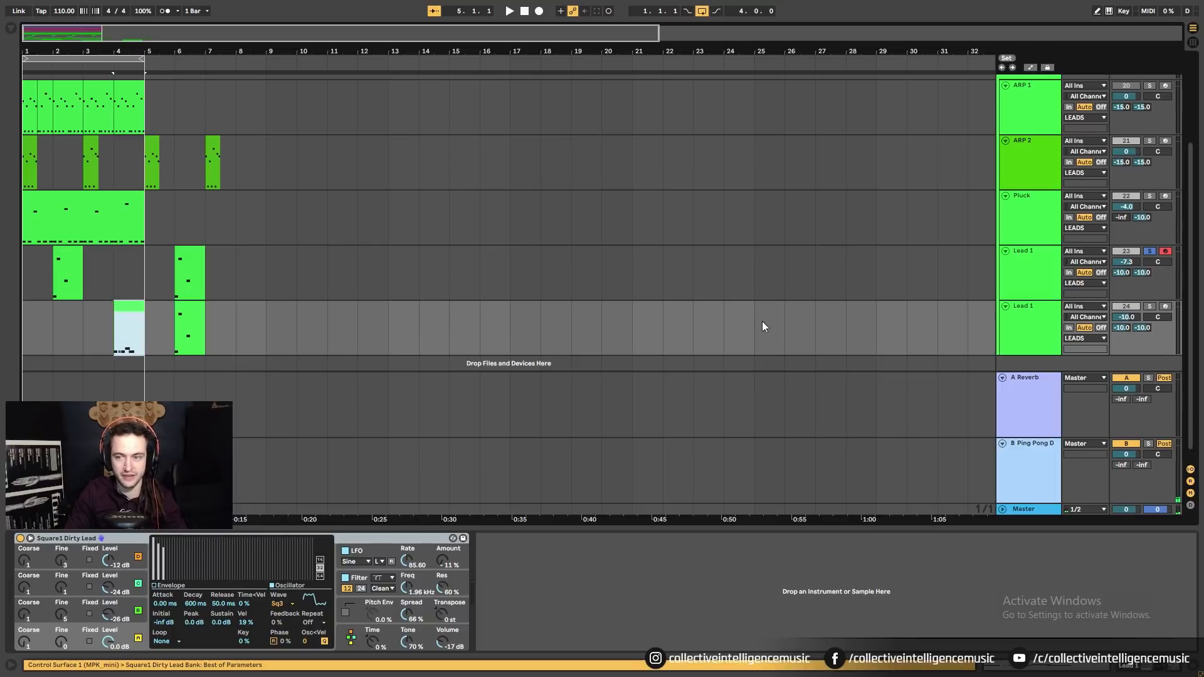
pyautogui.click(1150, 306)
pyautogui.press('space')
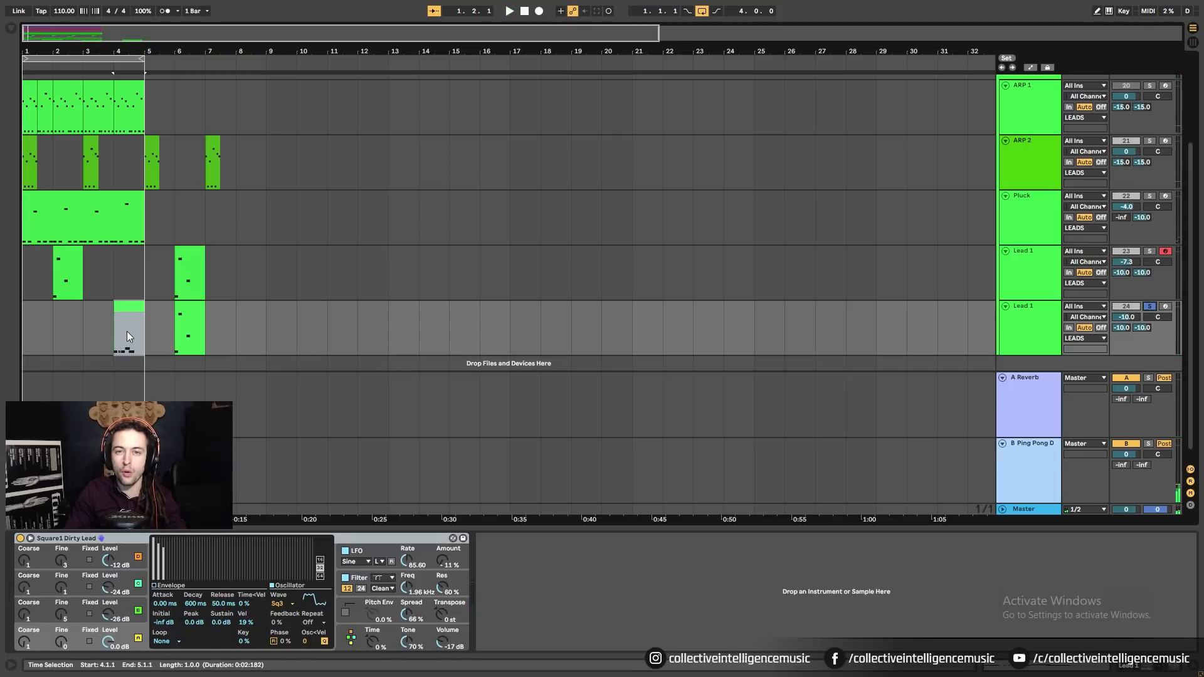
# Review the second Lead 1 track's clips at bars 4 and 6, and fold the LEADS group.
pyautogui.click(119, 350)
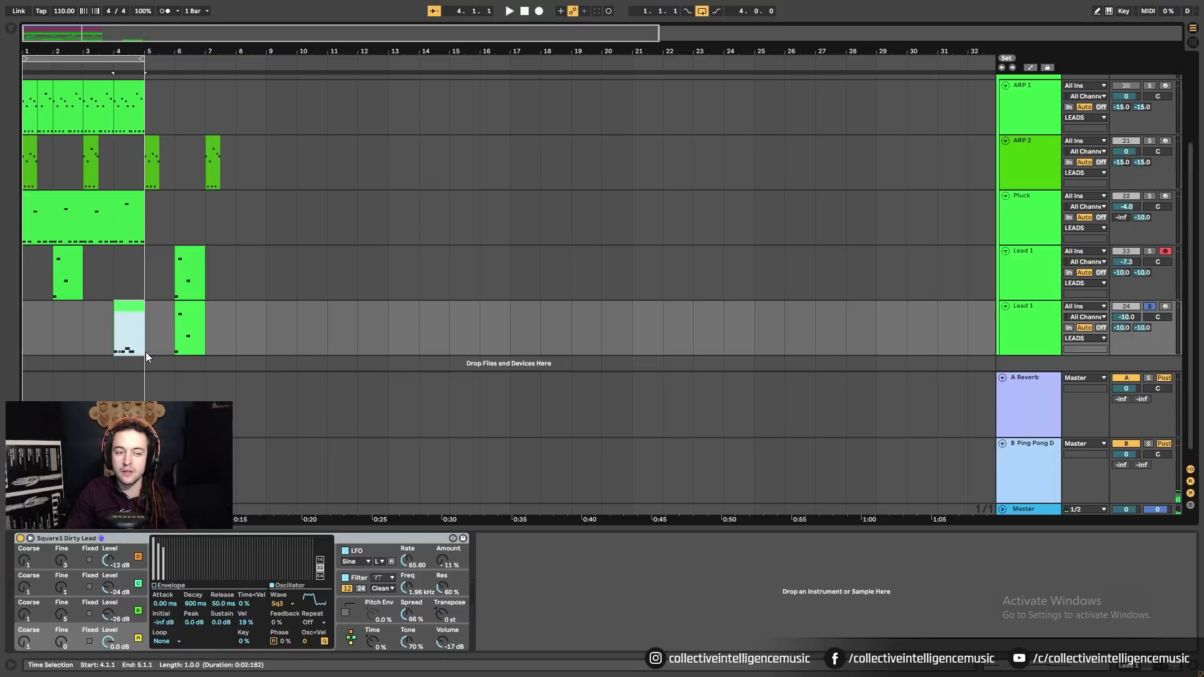
pyautogui.click(189, 332)
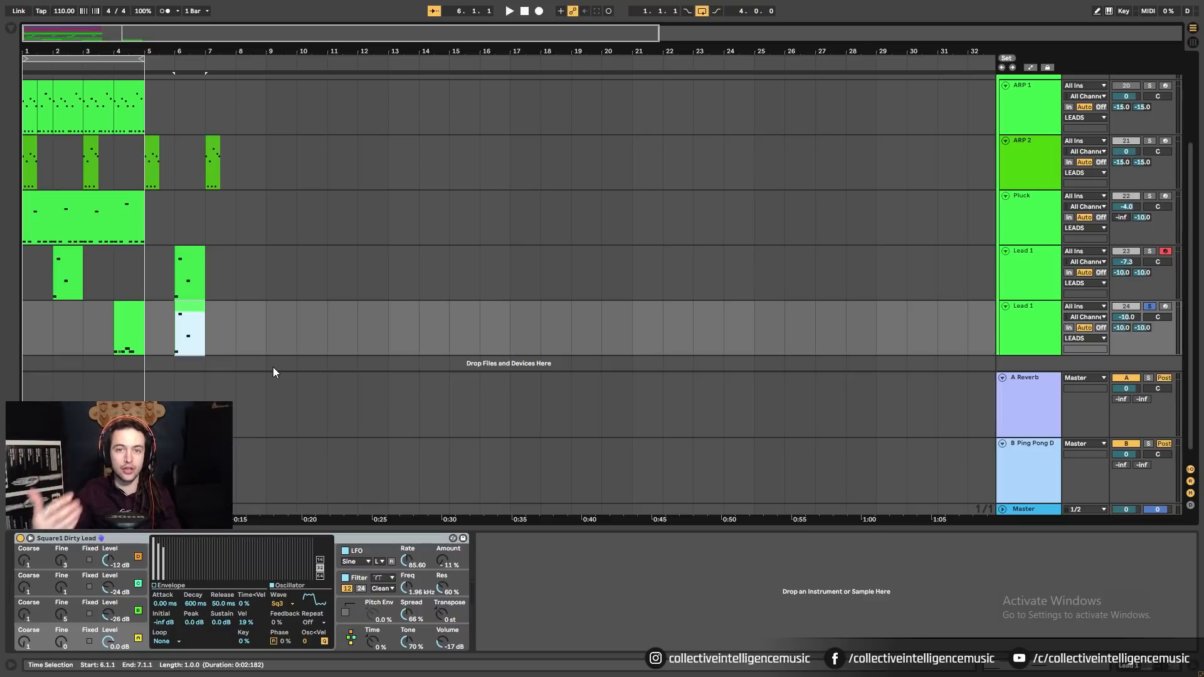
pyautogui.scroll(4, 273, 367)
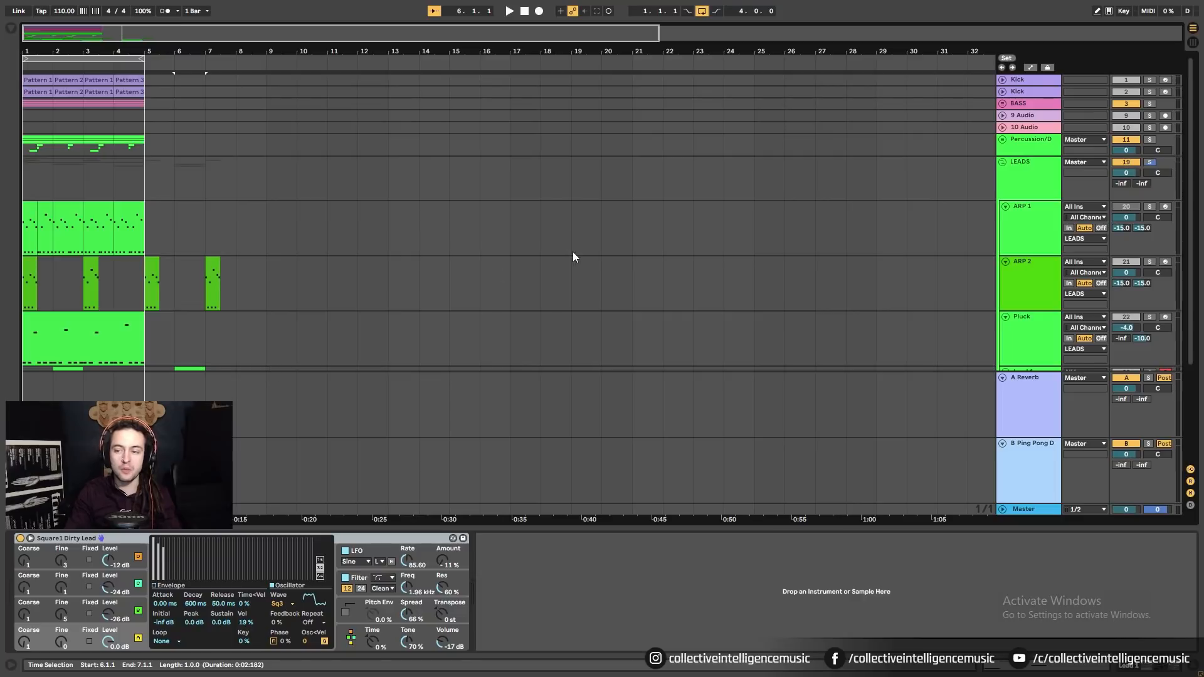
pyautogui.click(1002, 162)
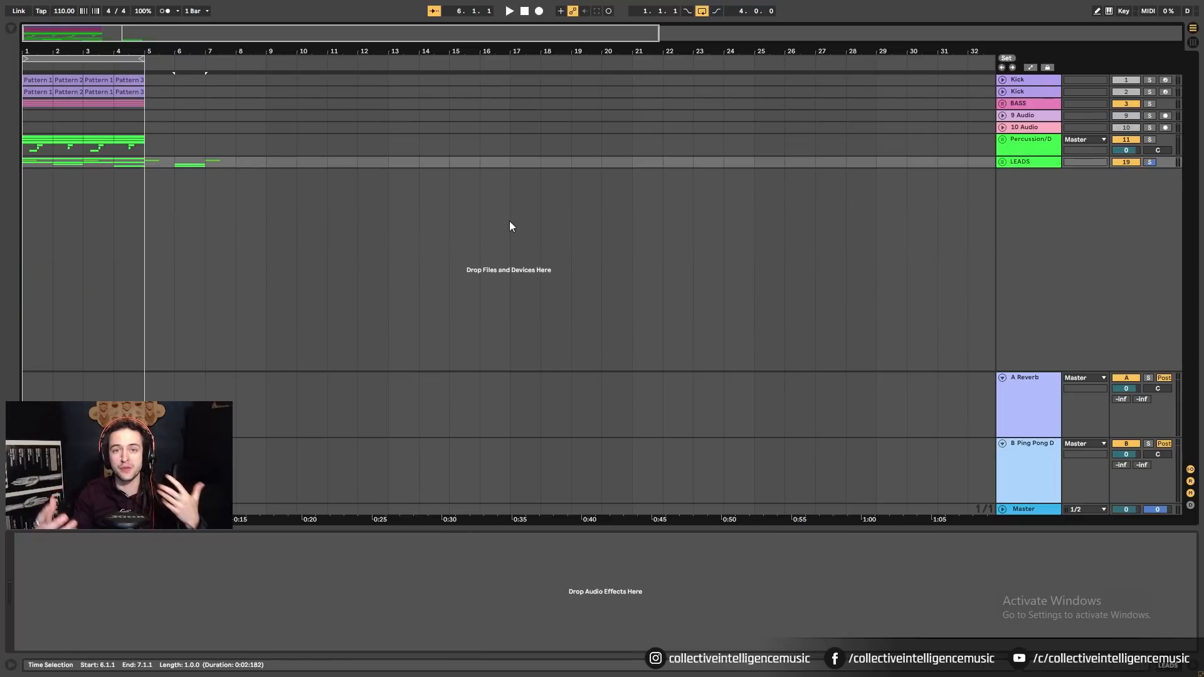
# Unfold the LEADS group again and revisit the second Lead 1 track's clip at bar 4.
pyautogui.click(1002, 161)
pyautogui.scroll(-2, 138, 345)
pyautogui.click(120, 334)
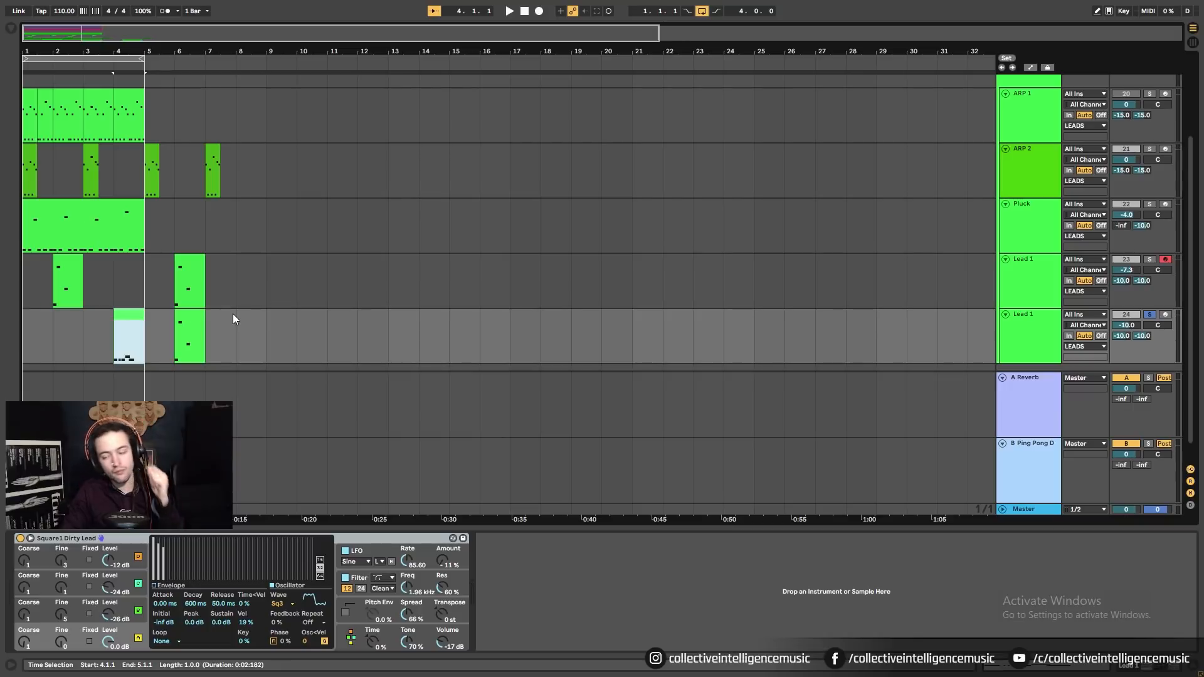
pyautogui.scroll(-1, 240, 314)
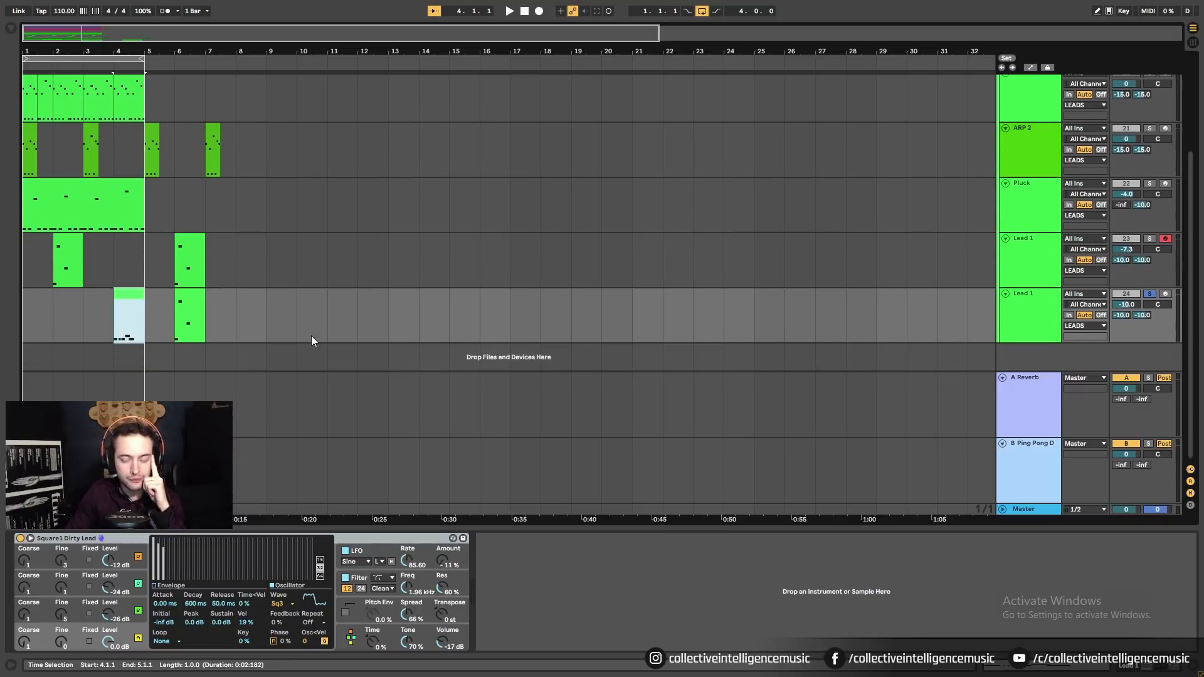
pyautogui.click(1025, 342)
pyautogui.scroll(4, 1003, 174)
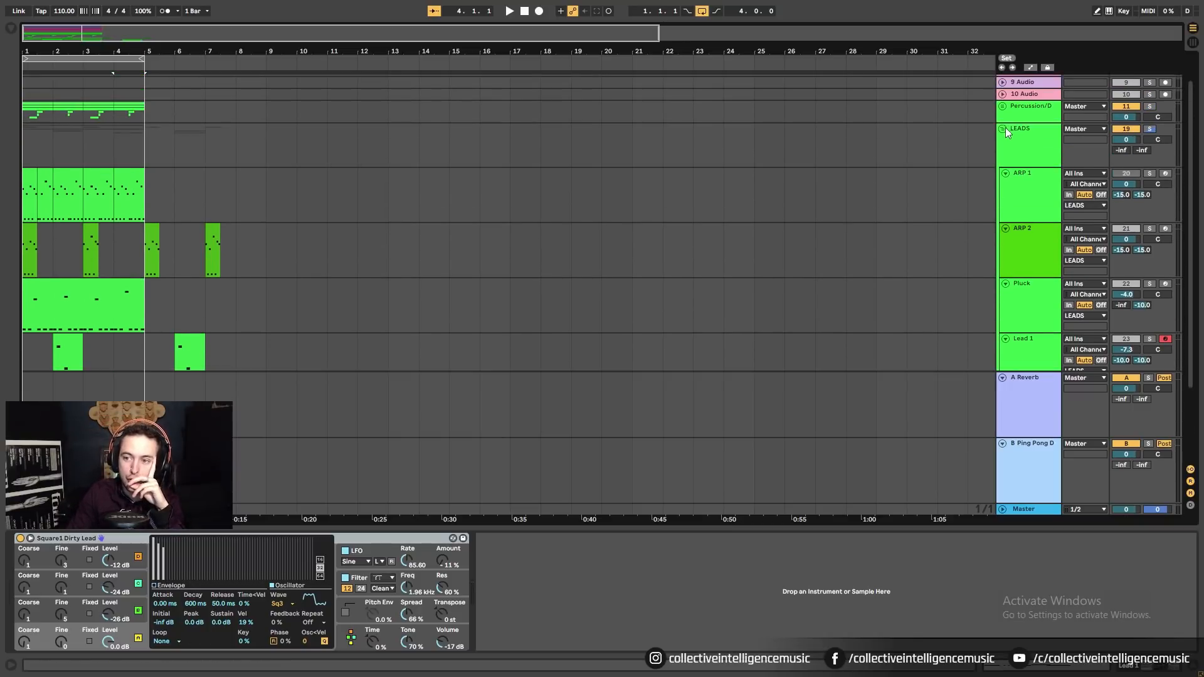
# Fold the LEADS group and switch off its solo so that all tracks can play.
pyautogui.click(1003, 131)
pyautogui.click(1032, 145)
pyautogui.click(1151, 162)
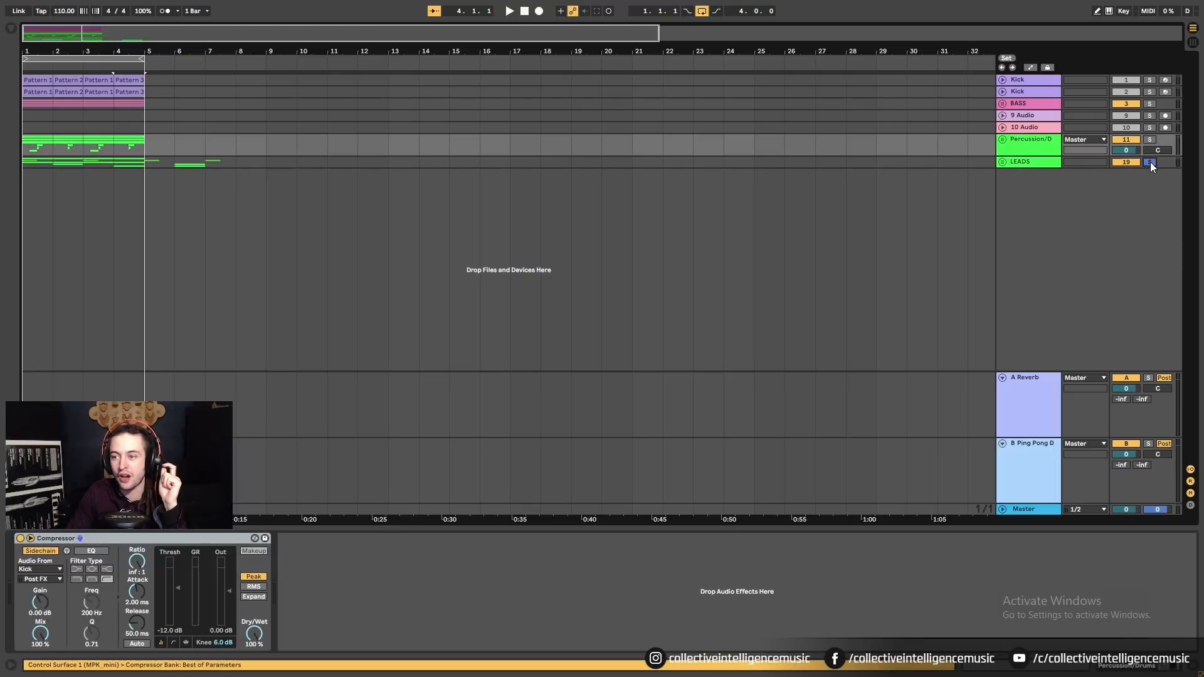
# Insert a new audio track below the LEADS group.
pyautogui.rightClick(1024, 215)
pyautogui.click(1027, 267)
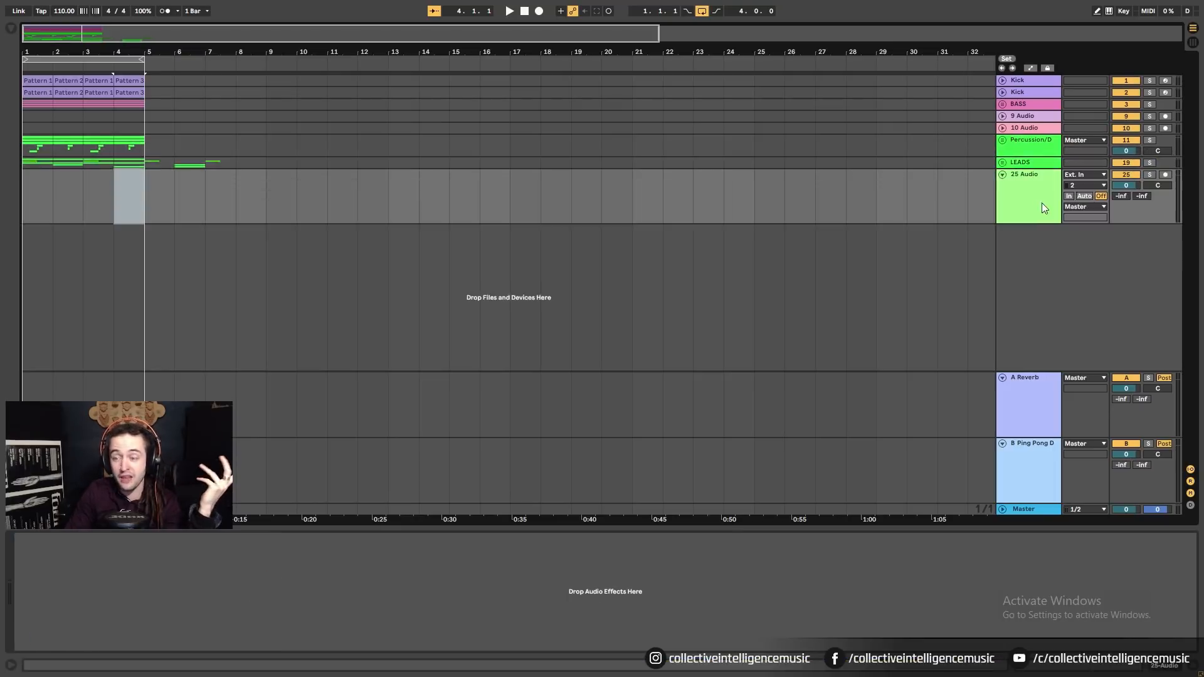
pyautogui.hotkey('ctrl', 't')
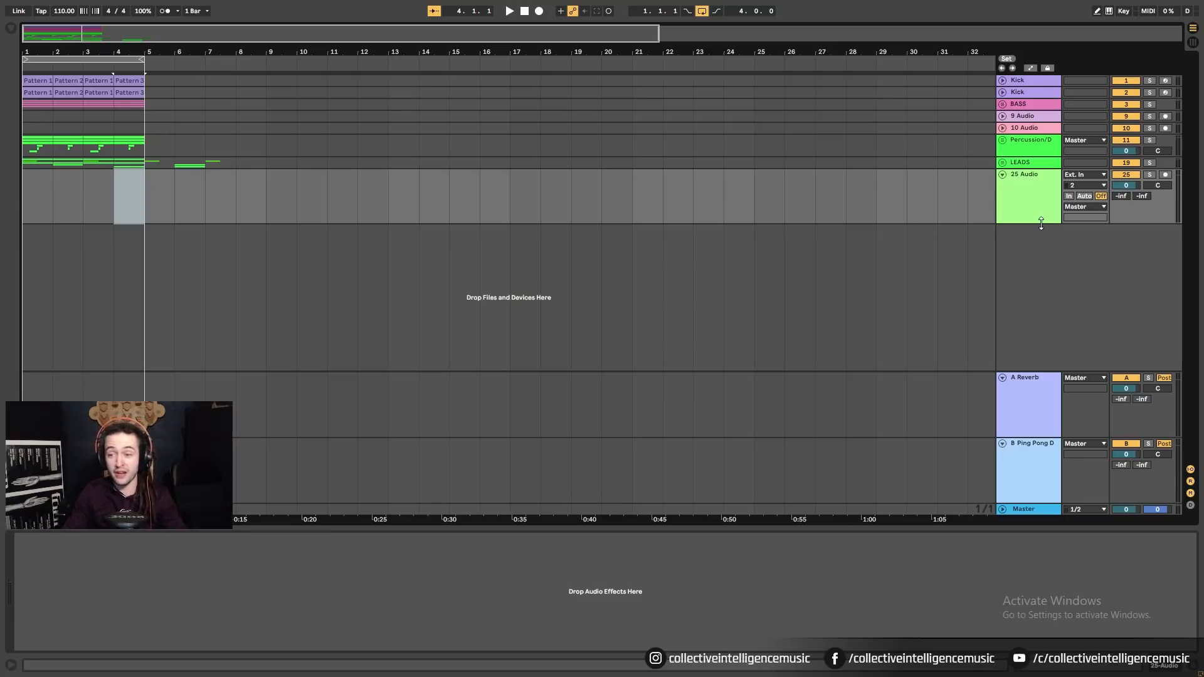
pyautogui.click(991, 251)
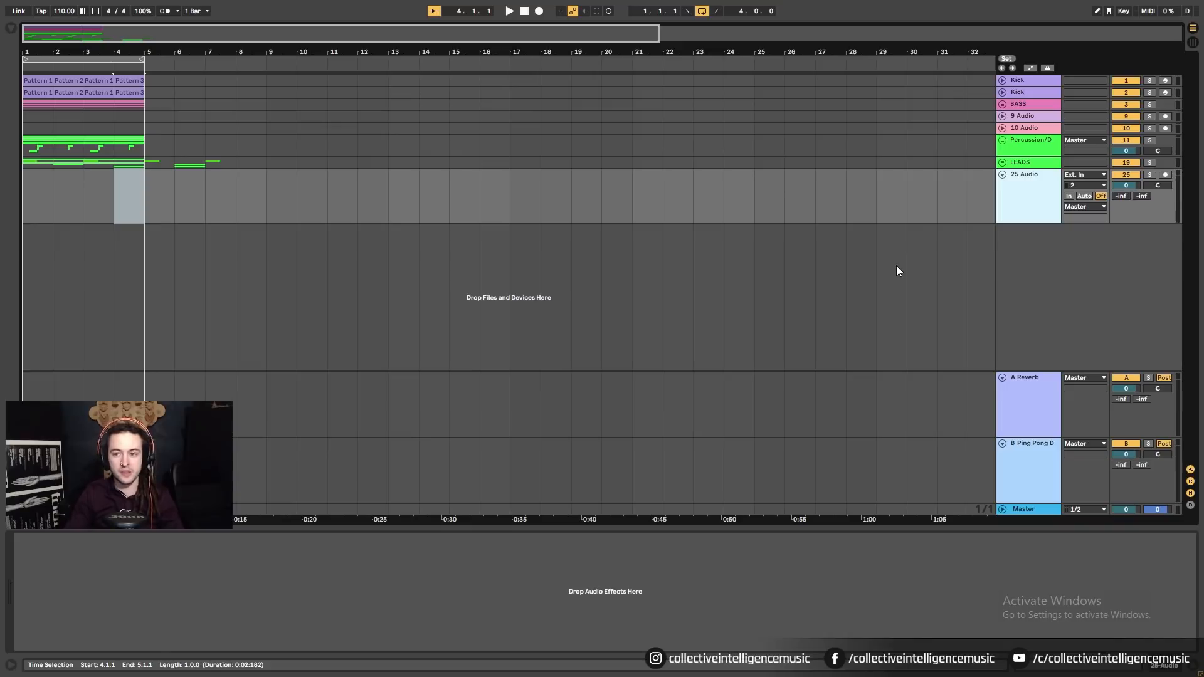
# Switch to Chrome and look through the open water drop, New Zealand bellbird and tui song videos on YouTube.
pyautogui.hotkey('alt', 'Tab')
pyautogui.click(589, 209)
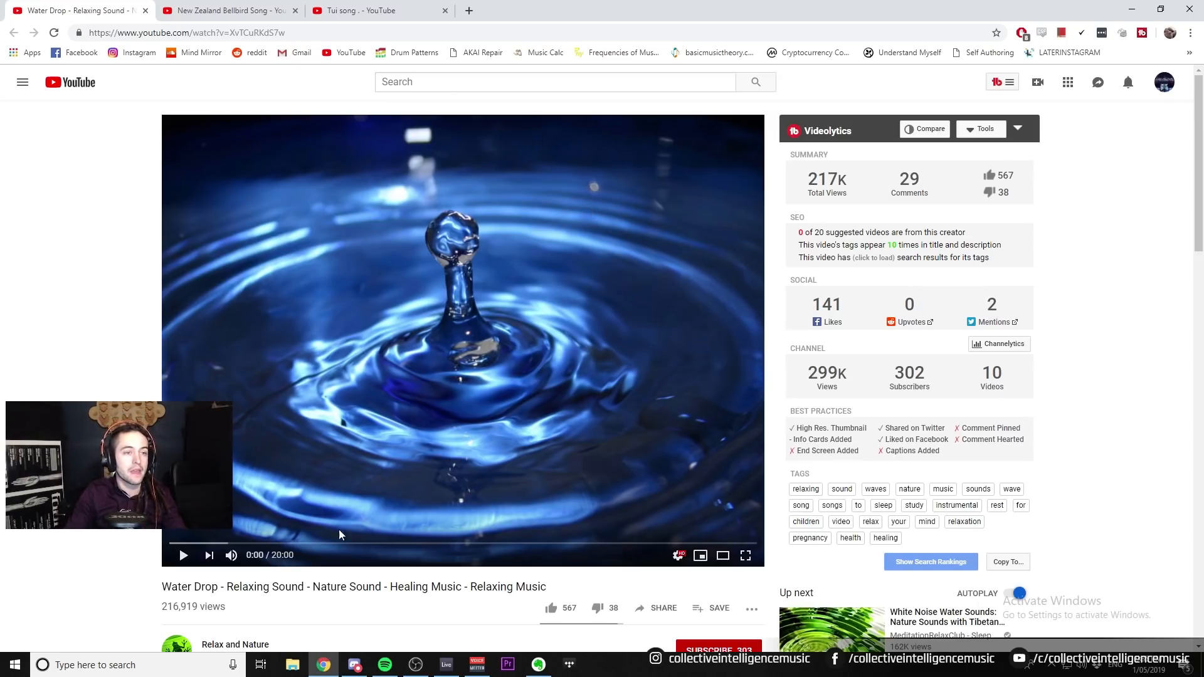
pyautogui.click(238, 11)
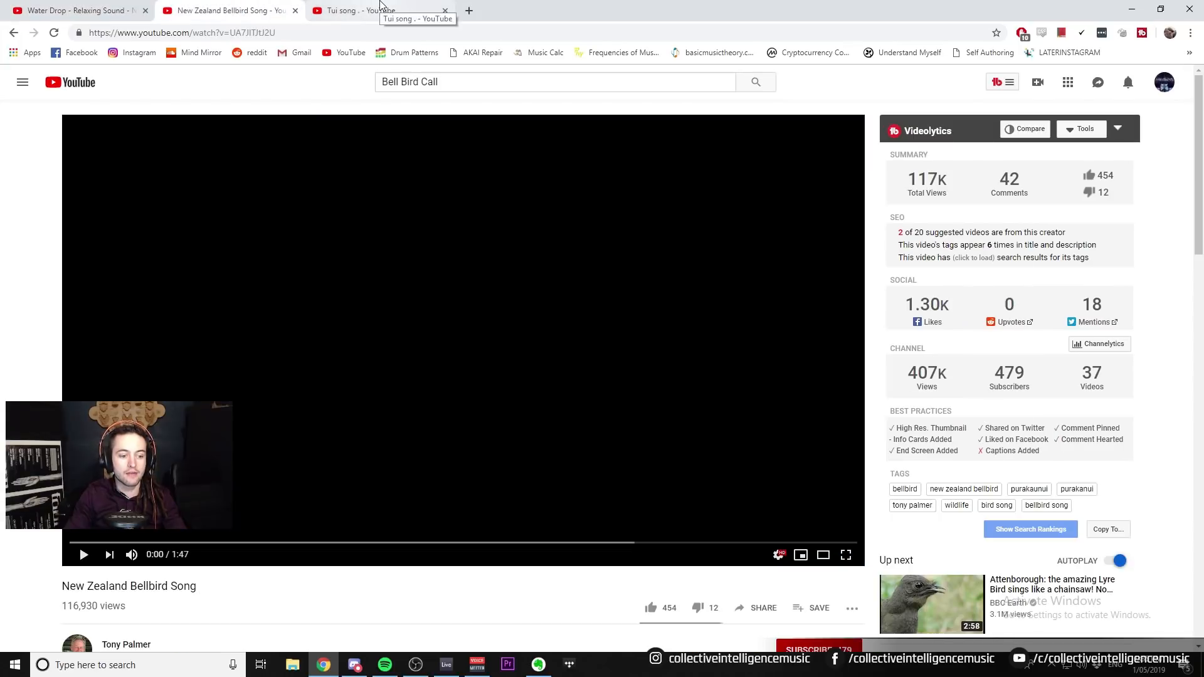
pyautogui.click(377, 11)
pyautogui.click(155, 6)
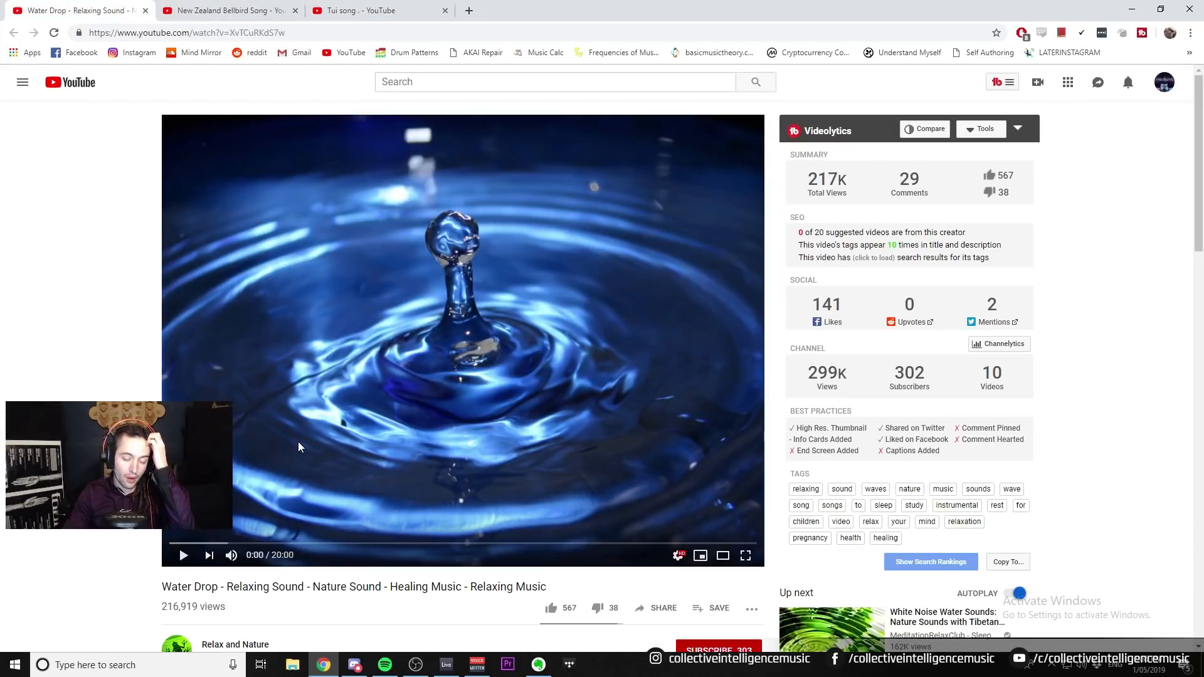
# Show the New Zealand Bellbird Song video and highlight its title.
pyautogui.click(221, 8)
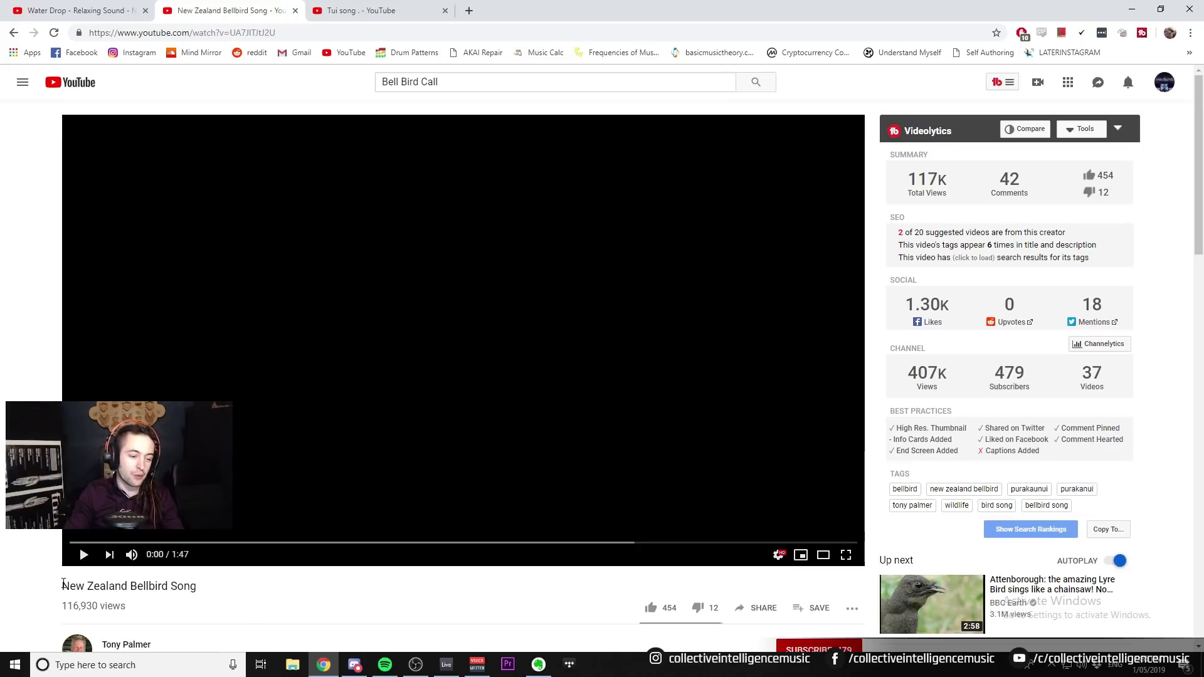
pyautogui.moveTo(62, 581); pyautogui.dragTo(230, 574)
pyautogui.click(350, 592)
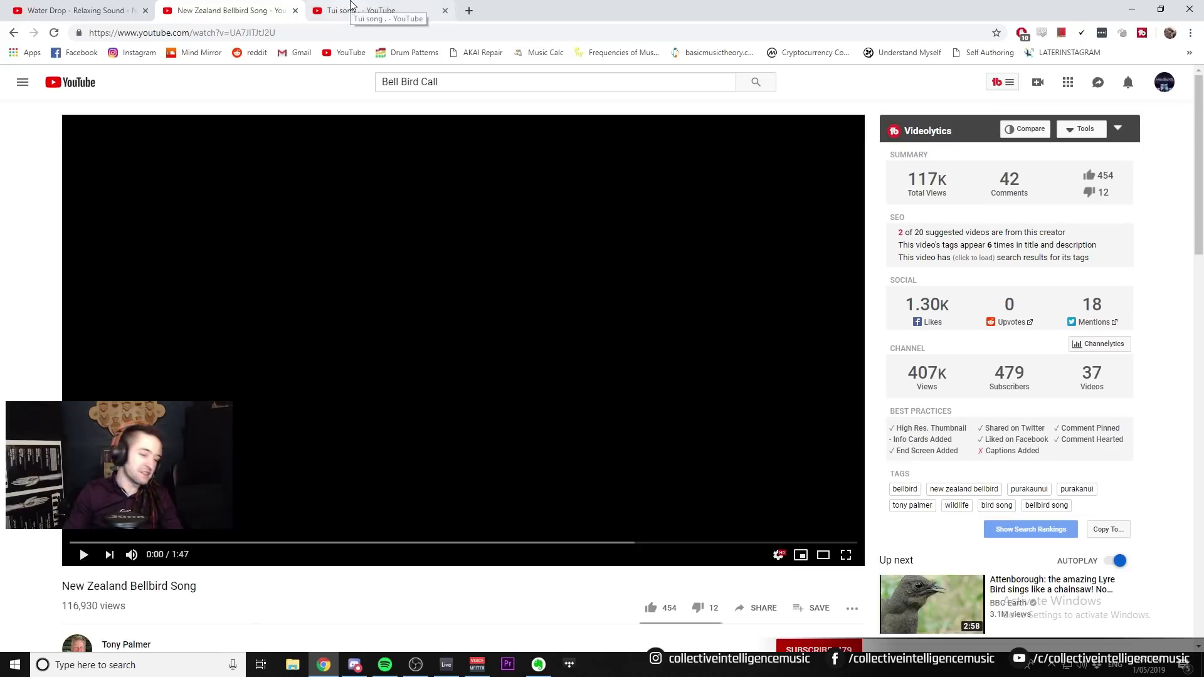
# Show the Tui song video and point out its title.
pyautogui.click(371, 11)
pyautogui.moveTo(111, 589)
pyautogui.mouseDown()
pyautogui.moveTo(65, 594)
pyautogui.moveTo(127, 598)
pyautogui.mouseUp()
pyautogui.click(65, 587)
pyautogui.click(128, 600)
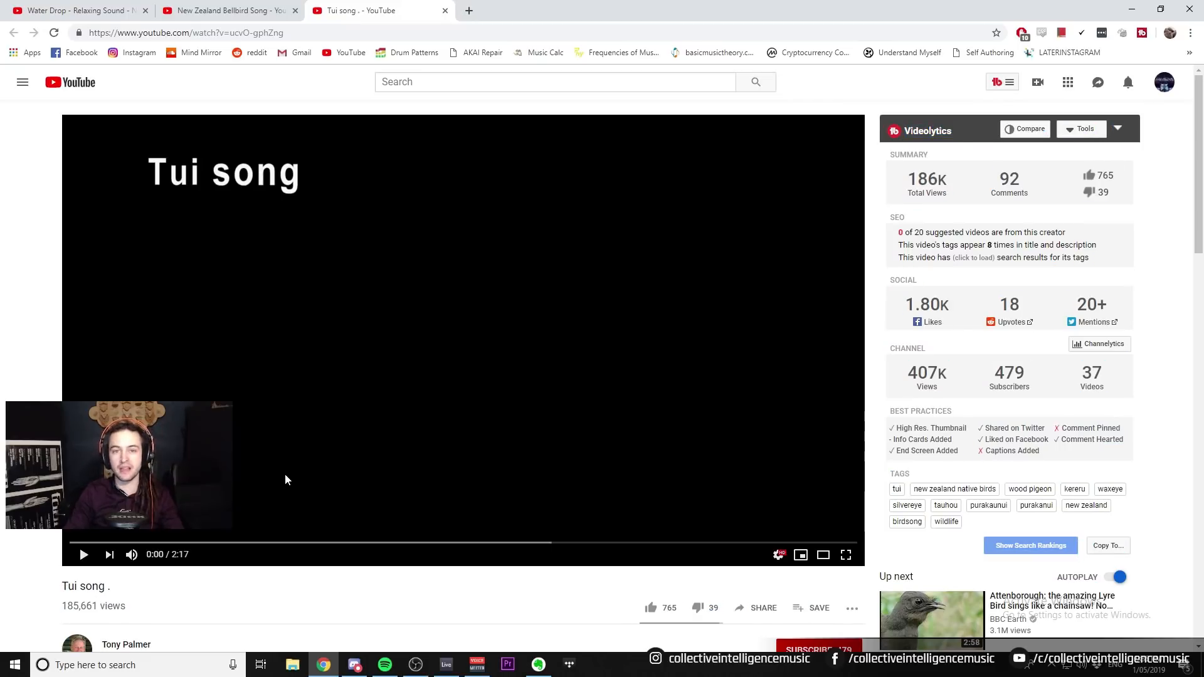
# Look again at the New Zealand Bellbird Song and Water Drop videos.
pyautogui.click(226, 3)
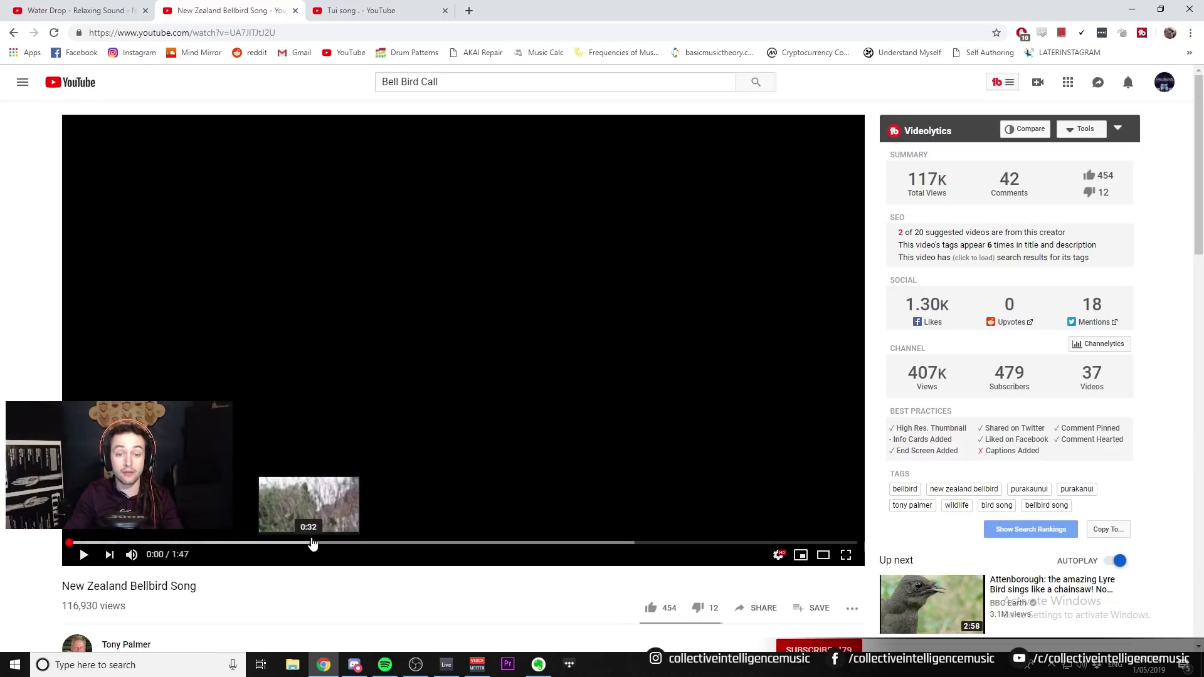
pyautogui.hotkey('ctrl', 'shift', 'Tab')
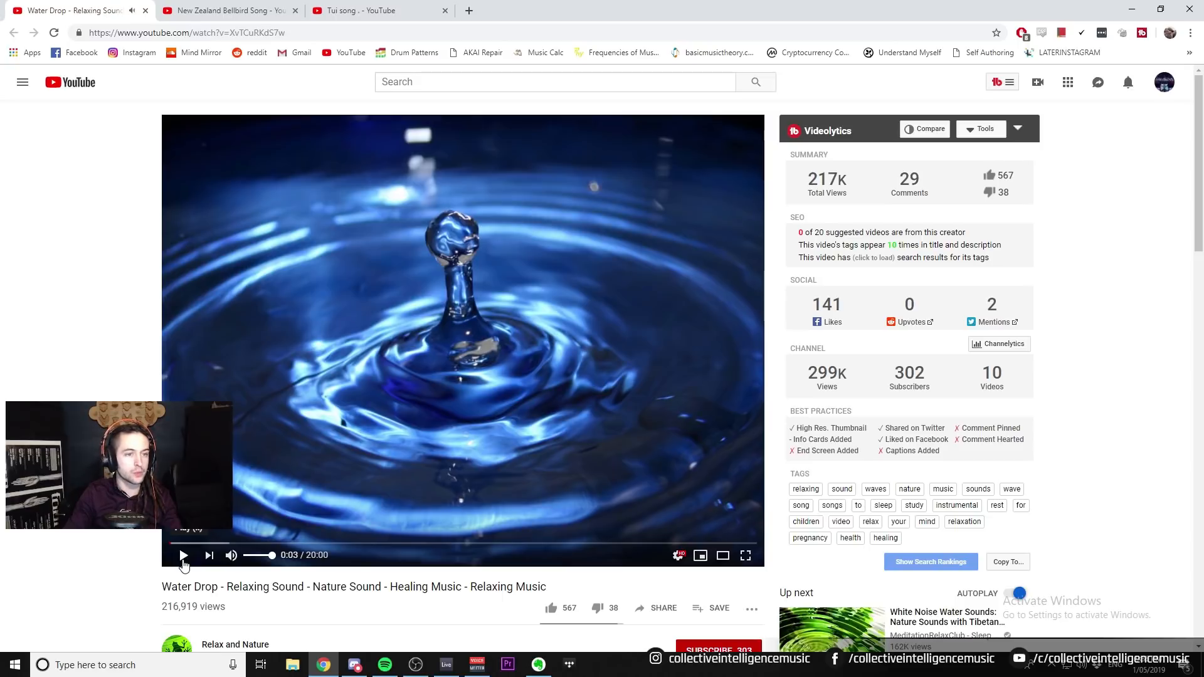
pyautogui.click(239, 7)
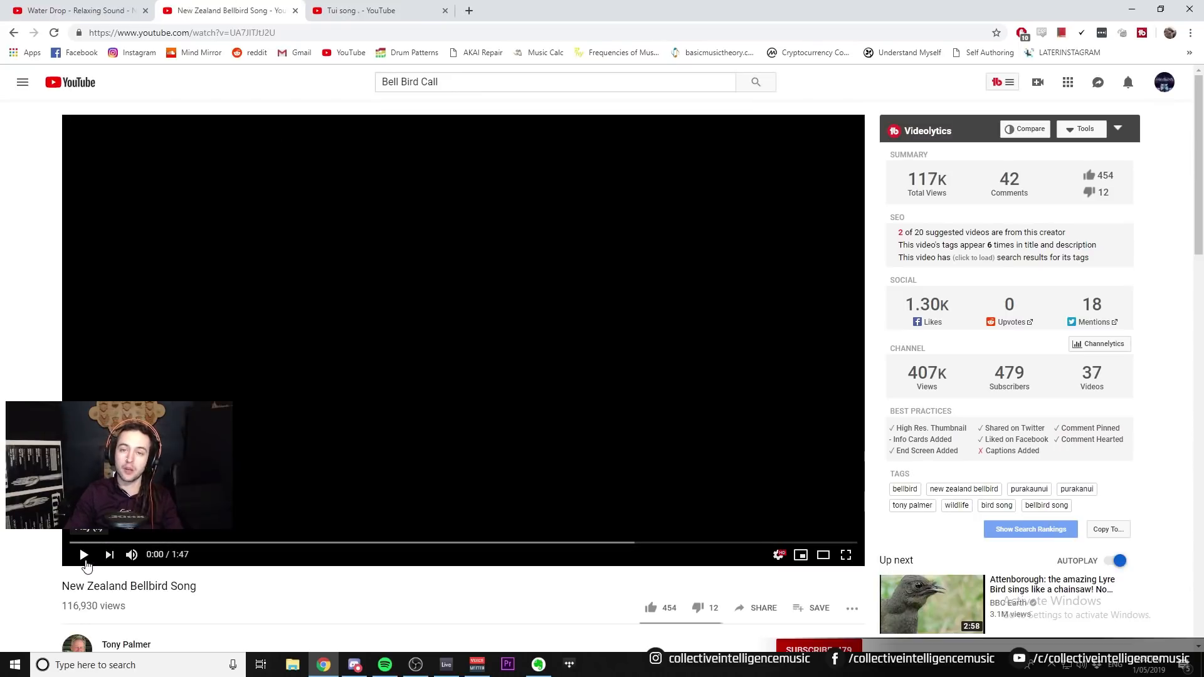
# Search Google for "youtube to mp3" in a new tab and open the onlinevideoconverter.com MP3 converter.
pyautogui.click(469, 10)
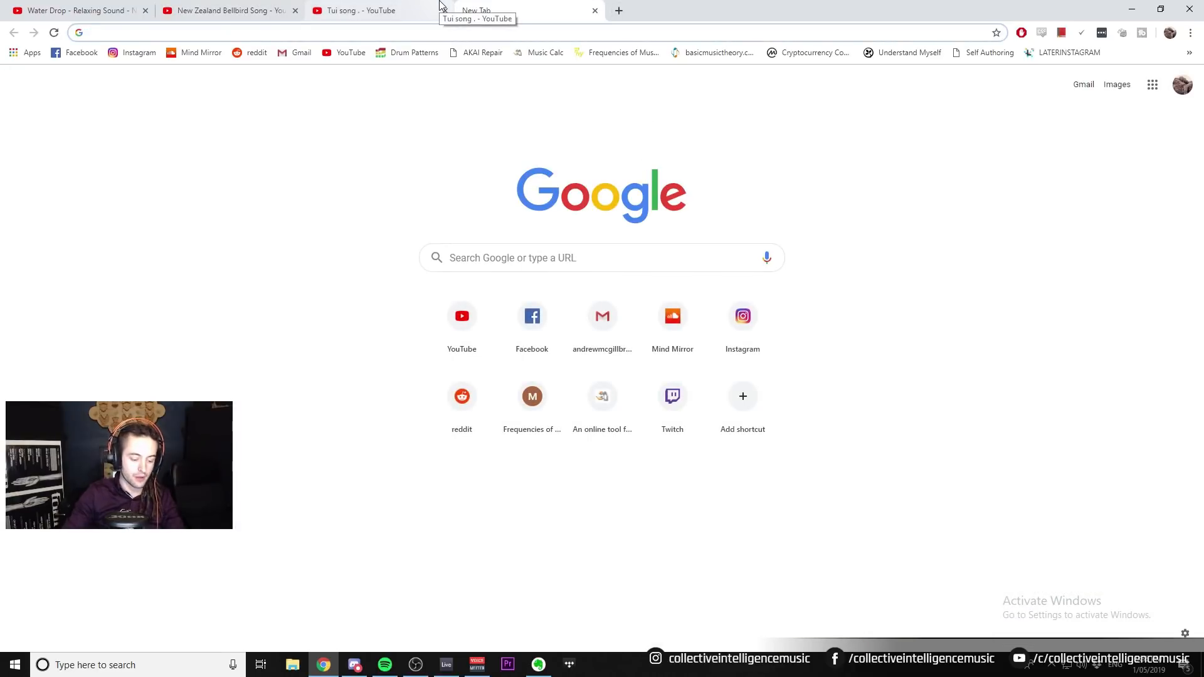
pyautogui.write('youtube ')
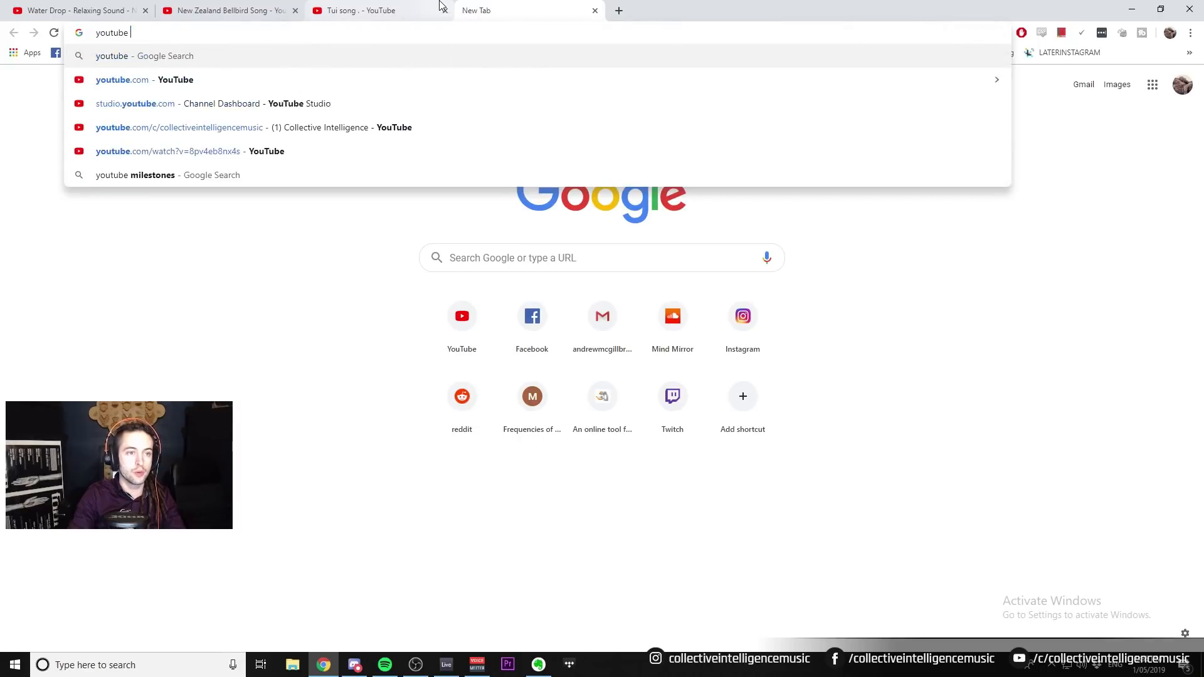
pyautogui.write('to mp3')
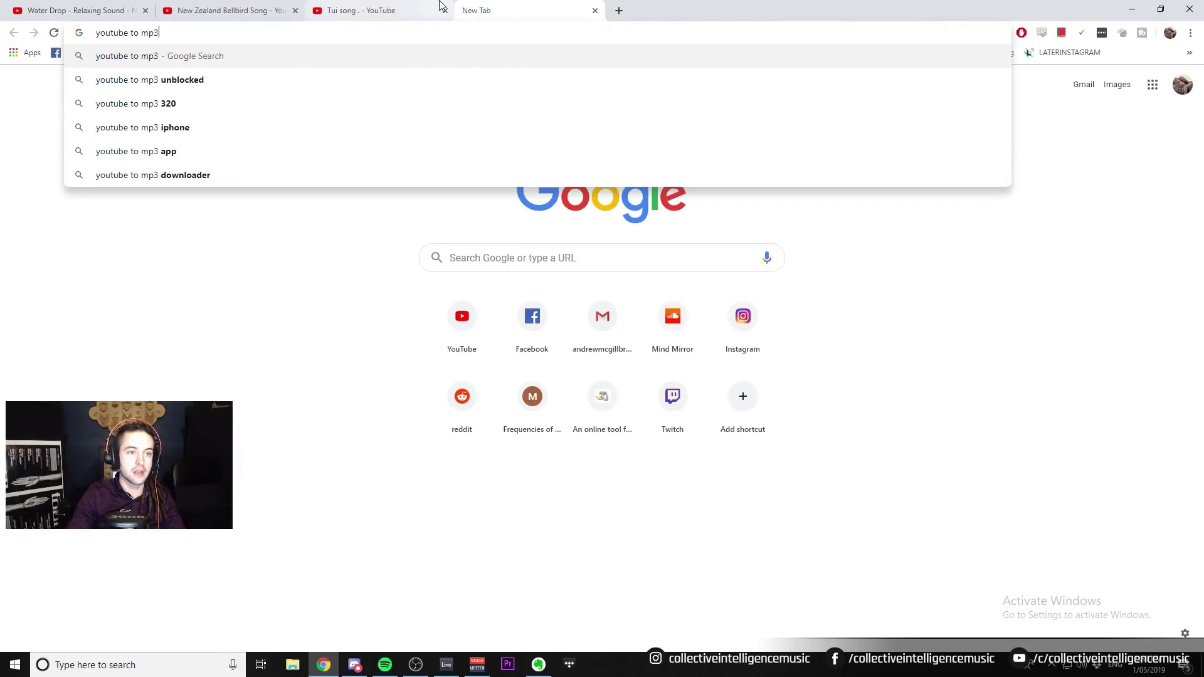
pyautogui.press('Return')
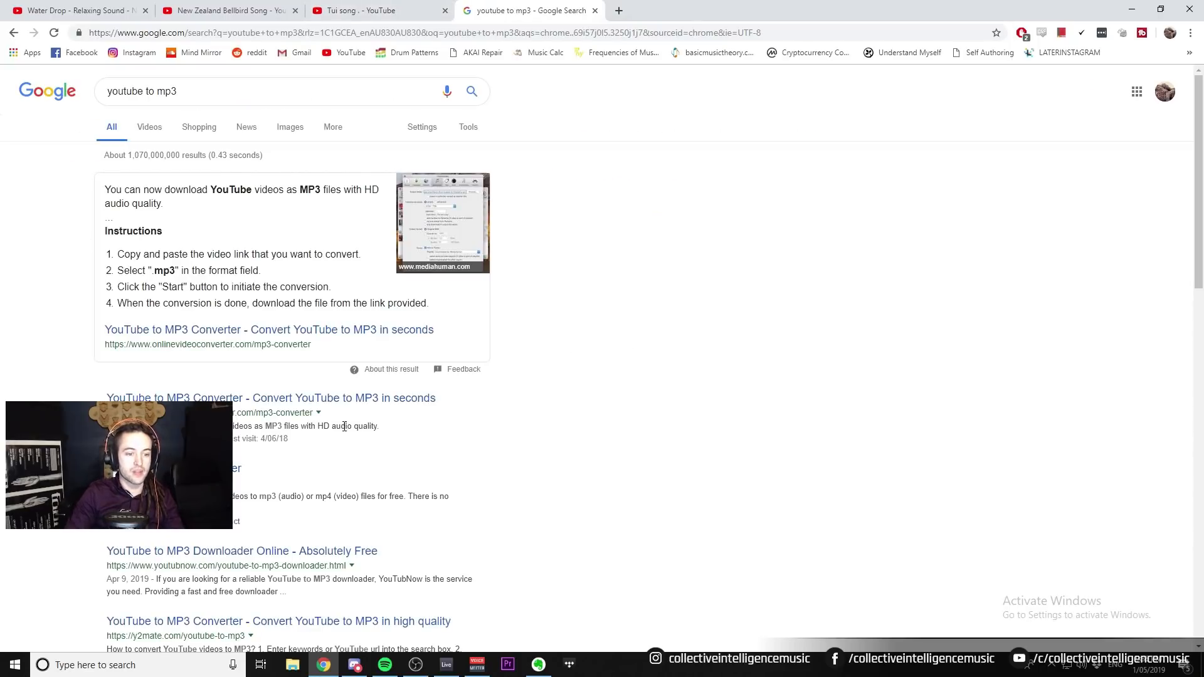
pyautogui.click(261, 405)
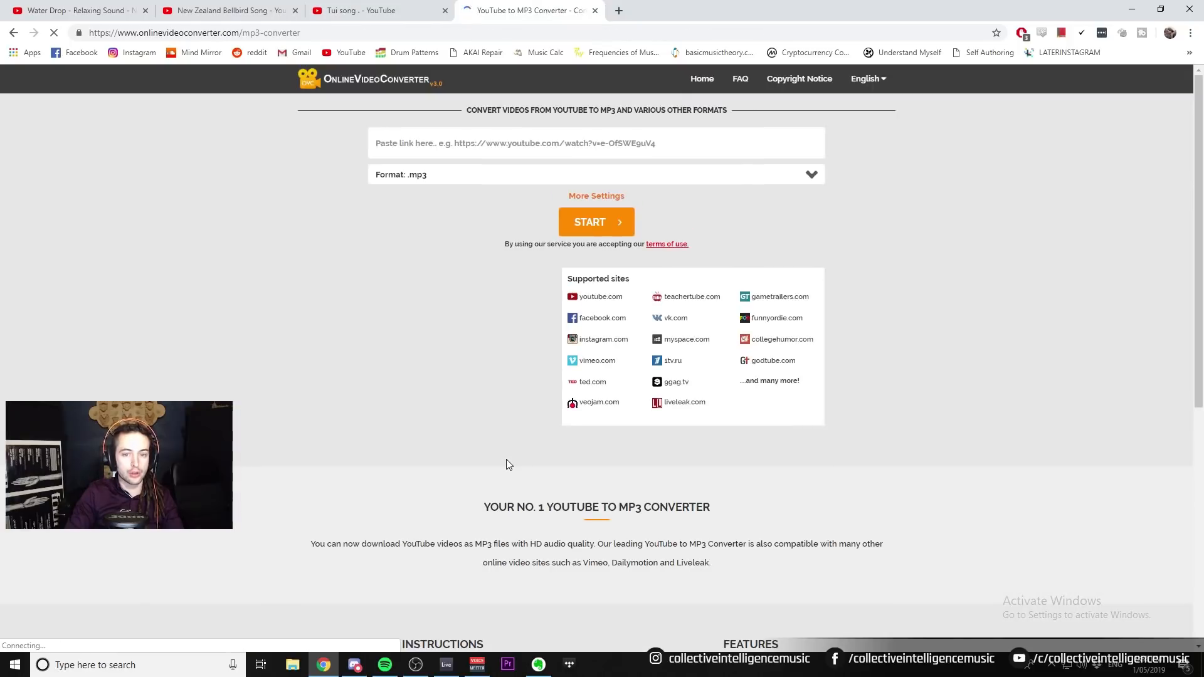
# Copy the URL of the Water Drop video.
pyautogui.click(88, 7)
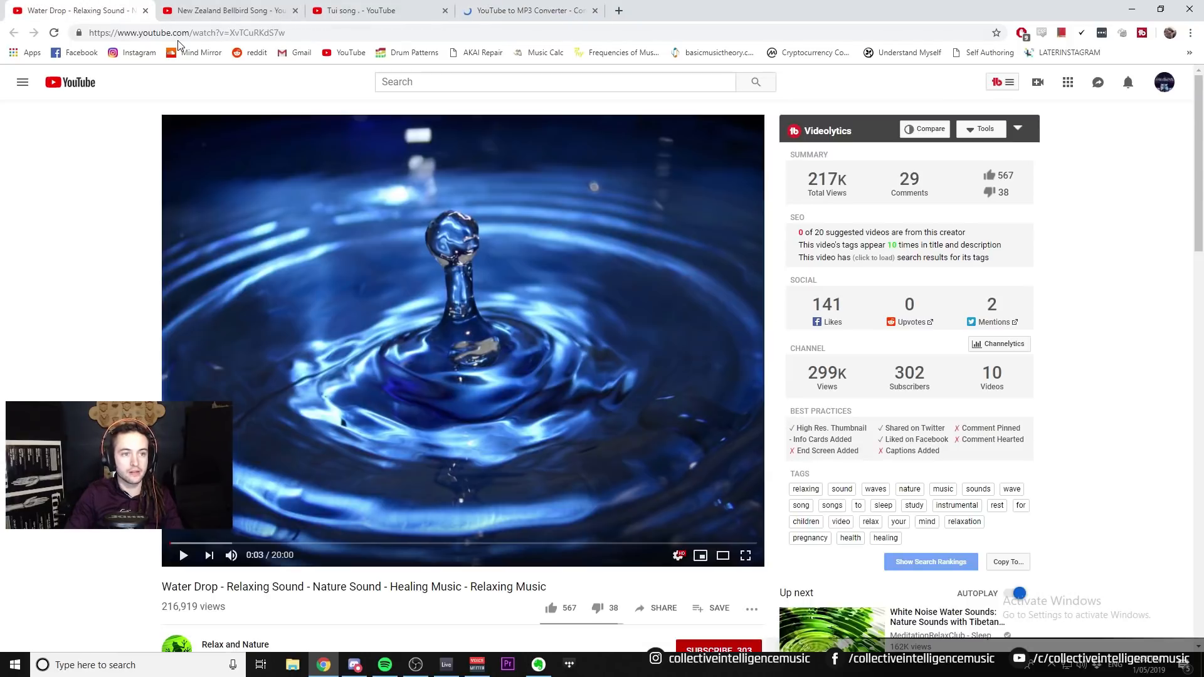
pyautogui.click(242, 39)
pyautogui.hotkey('ctrl', 'c')
# Paste the Water Drop link into the Online Video Converter and try to open its format choices.
pyautogui.click(497, 6)
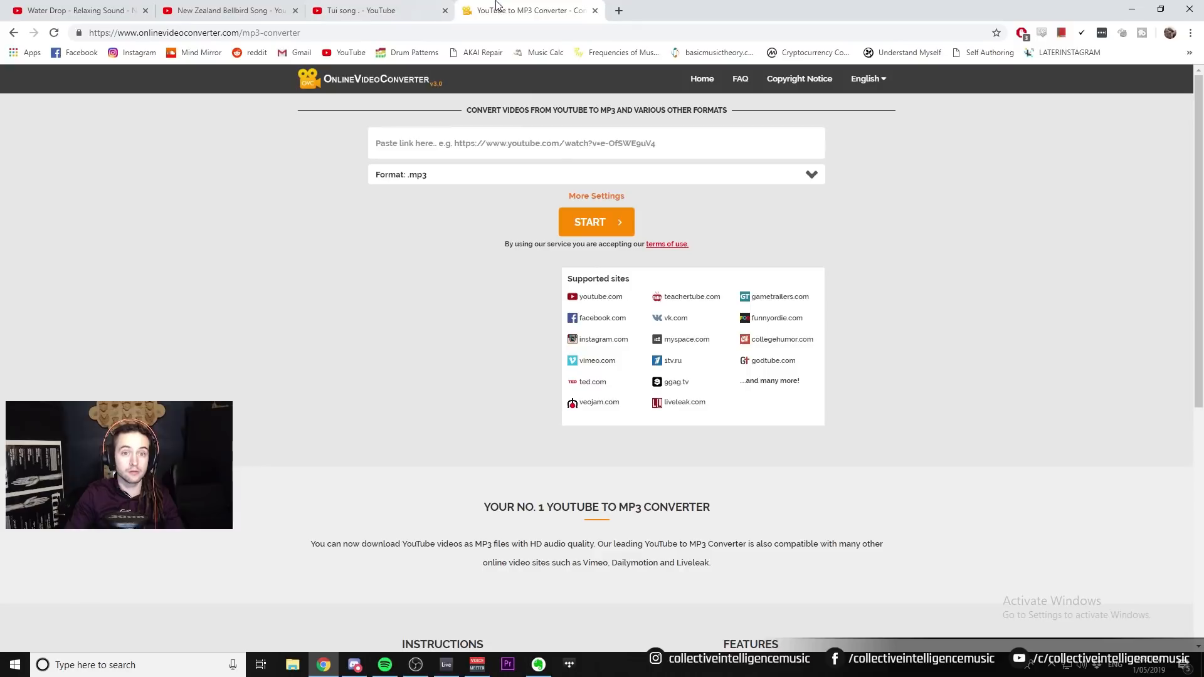
pyautogui.click(533, 145)
pyautogui.hotkey('ctrl', 'v')
pyautogui.click(463, 179)
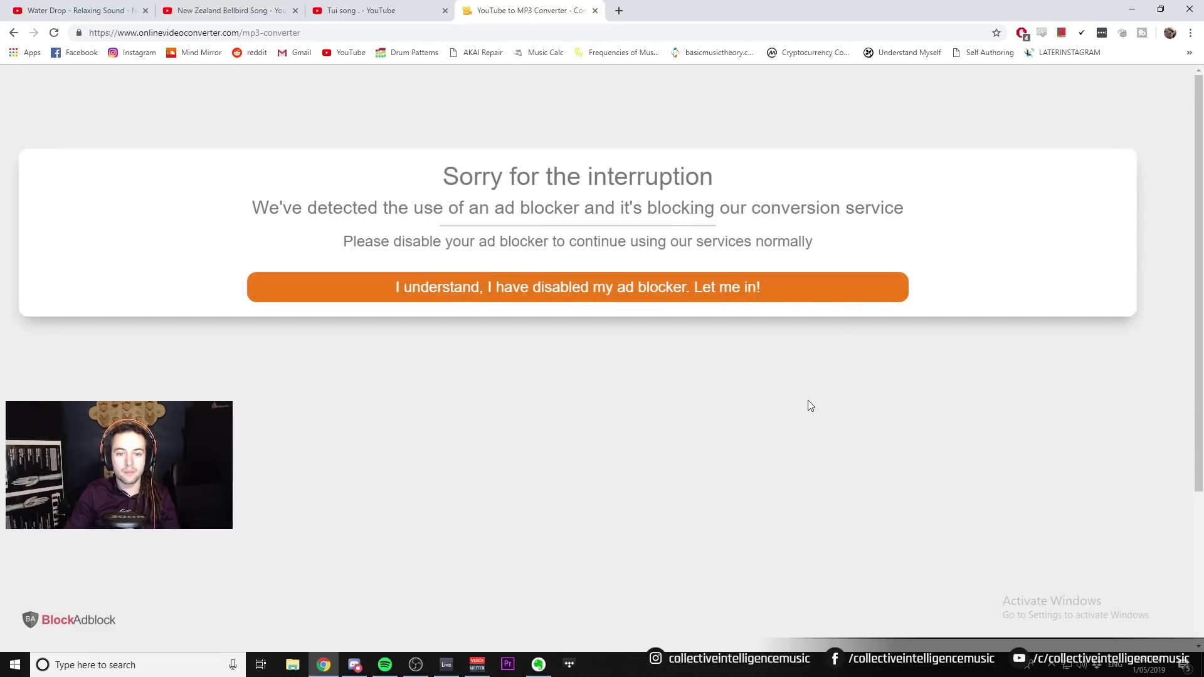
# Get past the ad-blocker notice, re-enter the Water Drop link and try the .mp3 and .wav output formats.
pyautogui.click(680, 294)
pyautogui.click(472, 149)
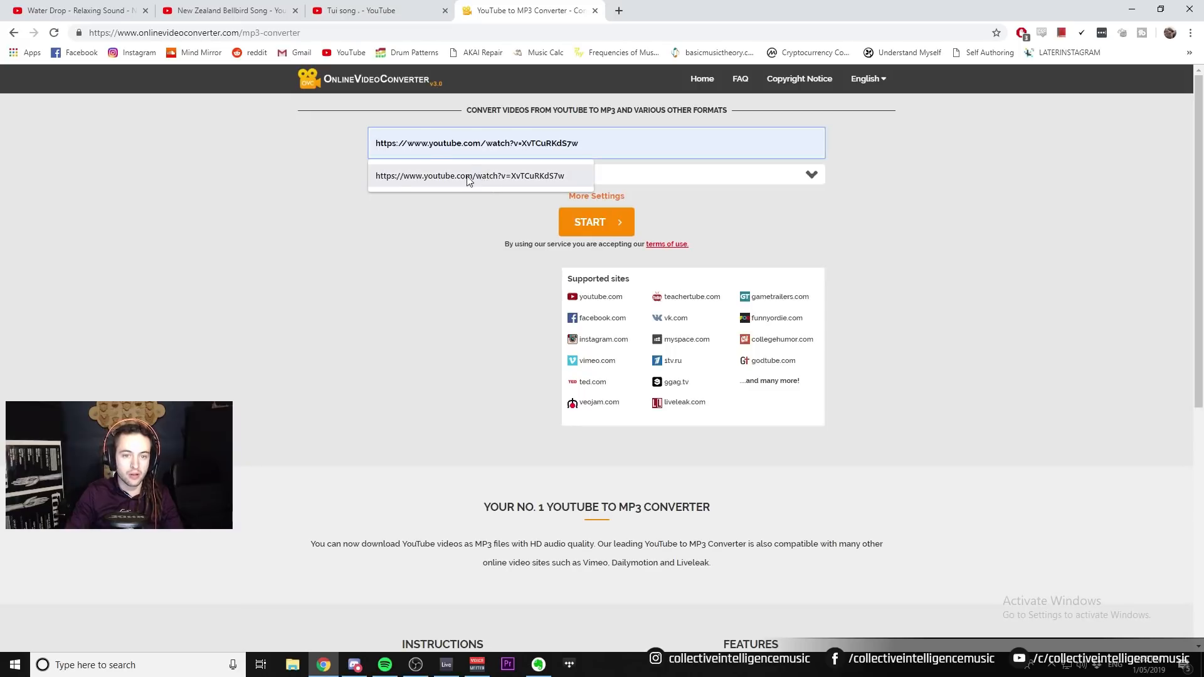
pyautogui.click(467, 181)
pyautogui.click(438, 182)
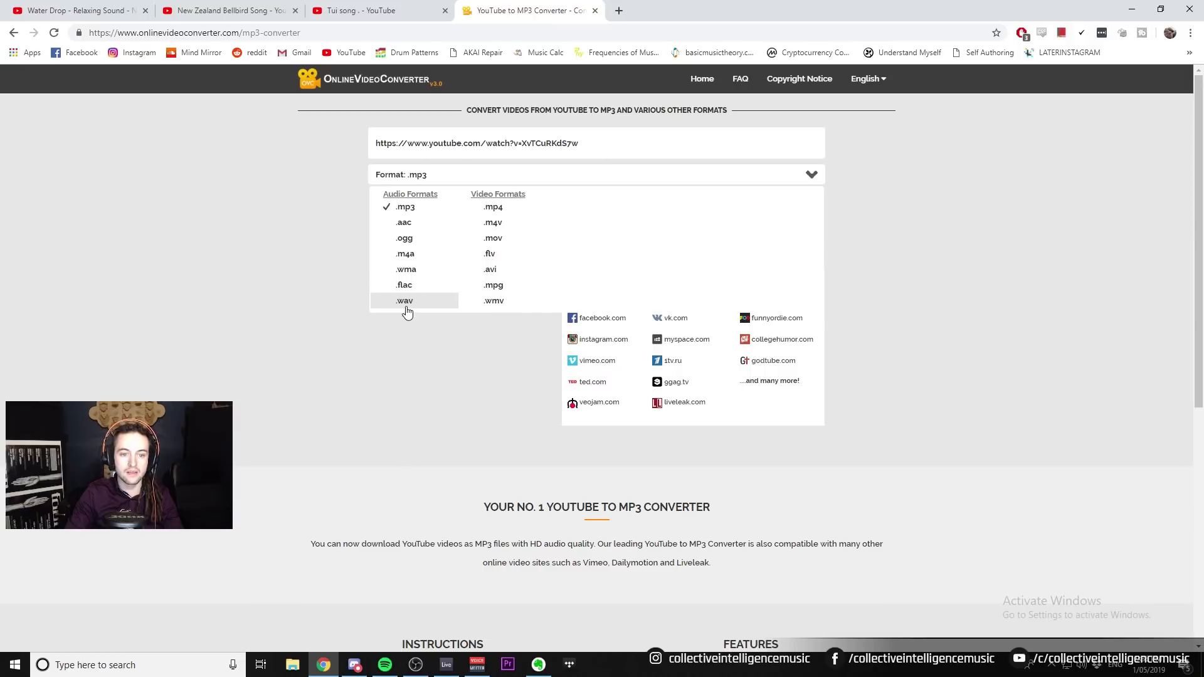
pyautogui.click(406, 209)
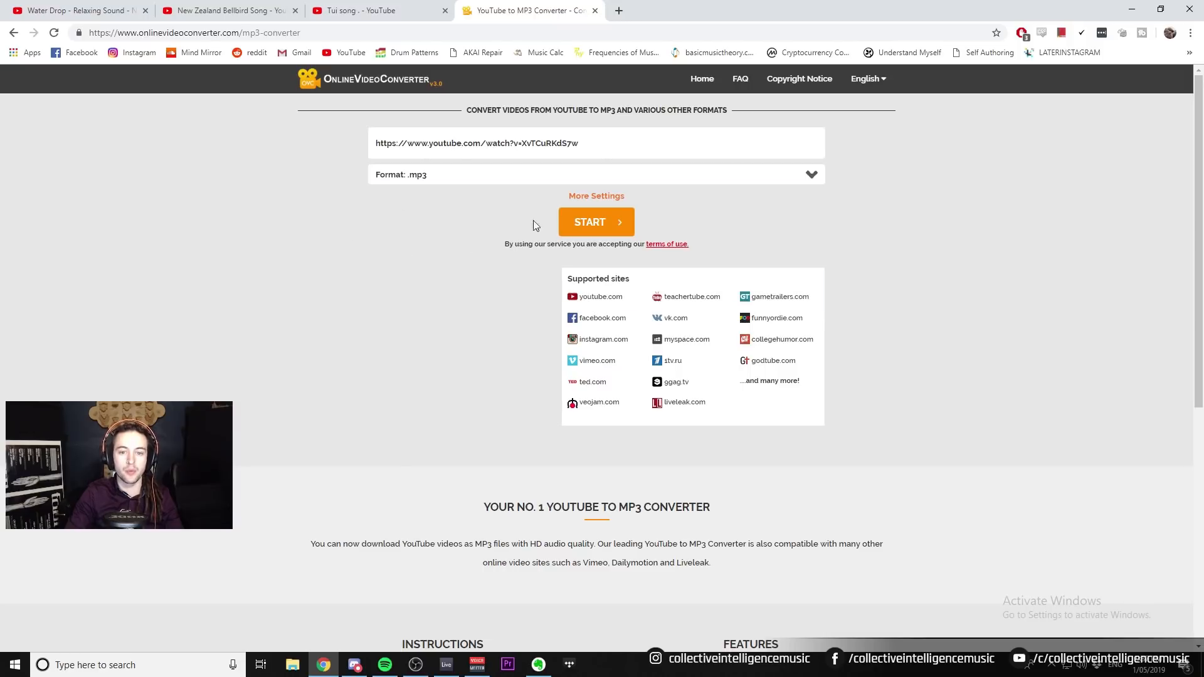
pyautogui.click(471, 182)
pyautogui.click(405, 307)
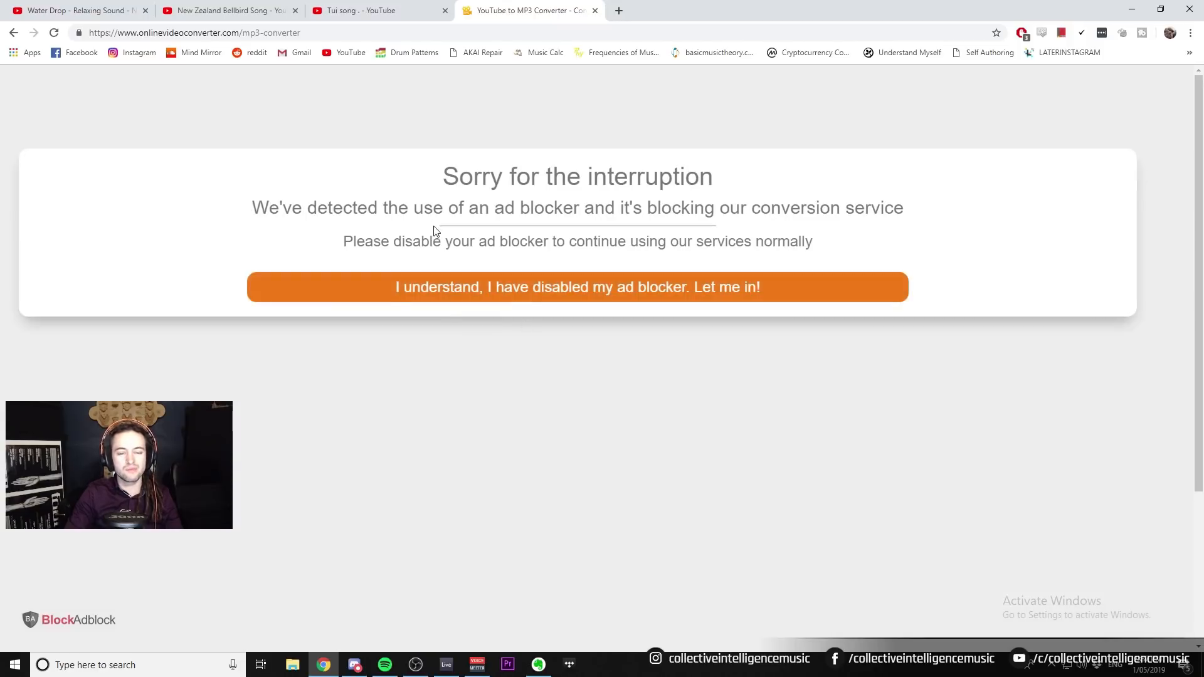
# Re-enter the Water Drop link, try to start the .mp3 conversion, and close the Online Video Converter page.
pyautogui.click(569, 301)
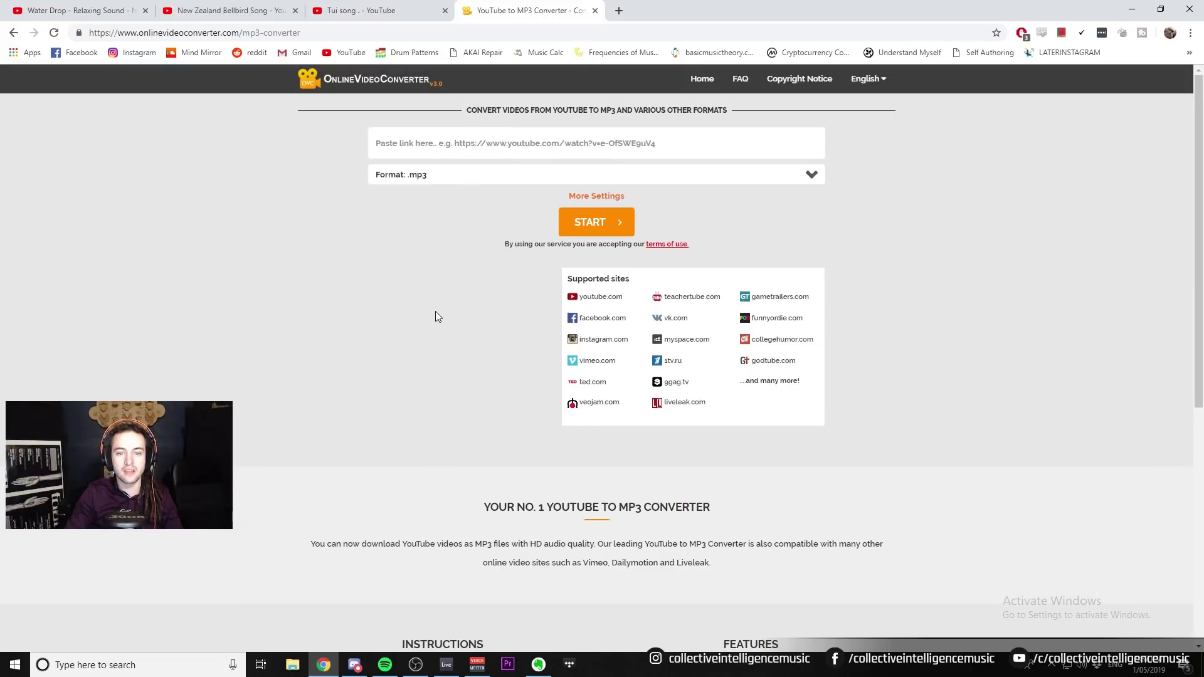
pyautogui.click(442, 144)
pyautogui.click(496, 176)
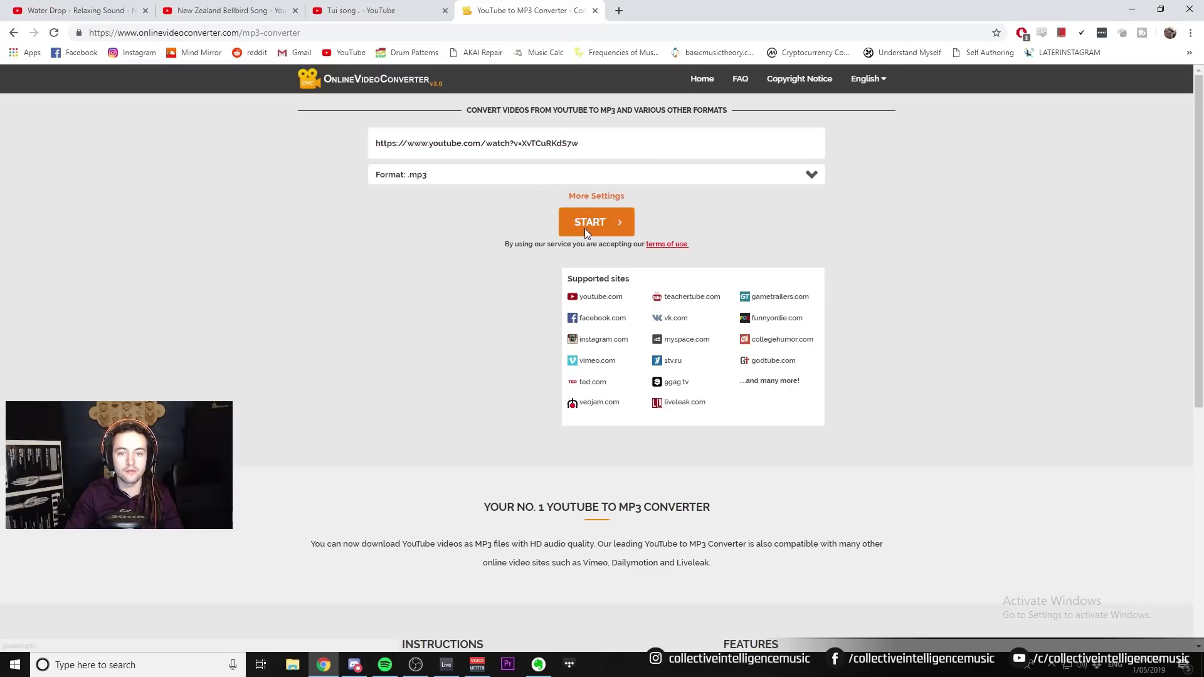
pyautogui.click(584, 228)
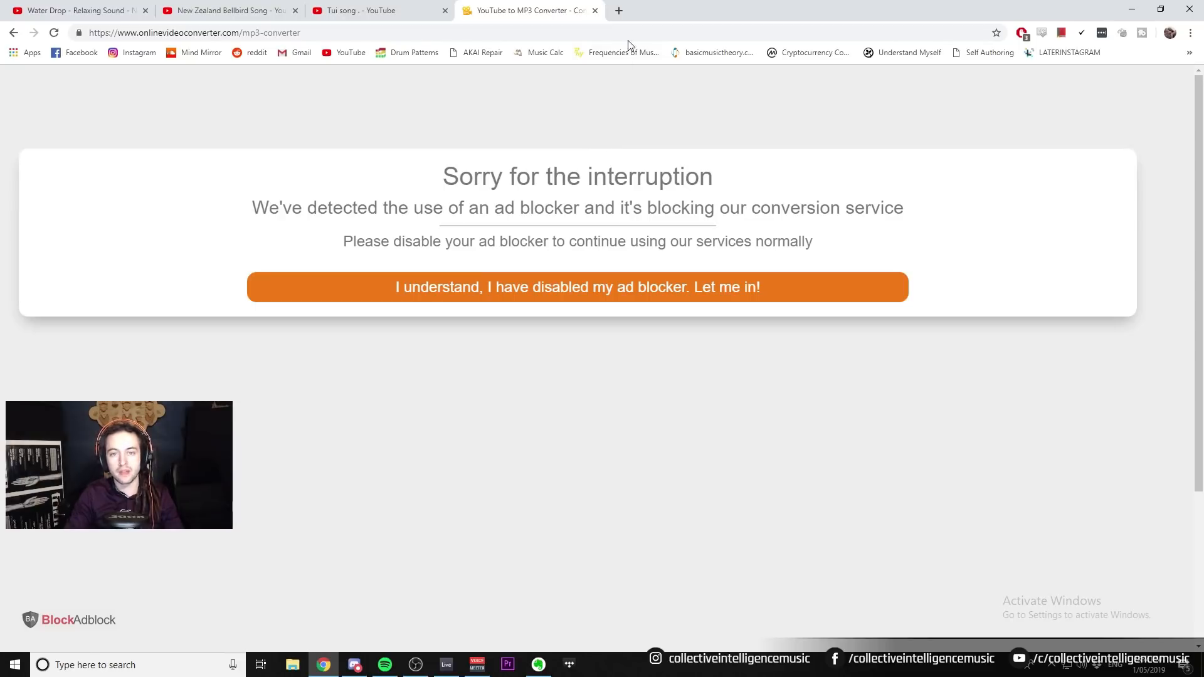
pyautogui.click(597, 11)
# Search Google for "youtube to mp3" in a new tab and open the ytmp3.cc result in its own tab.
pyautogui.click(469, 11)
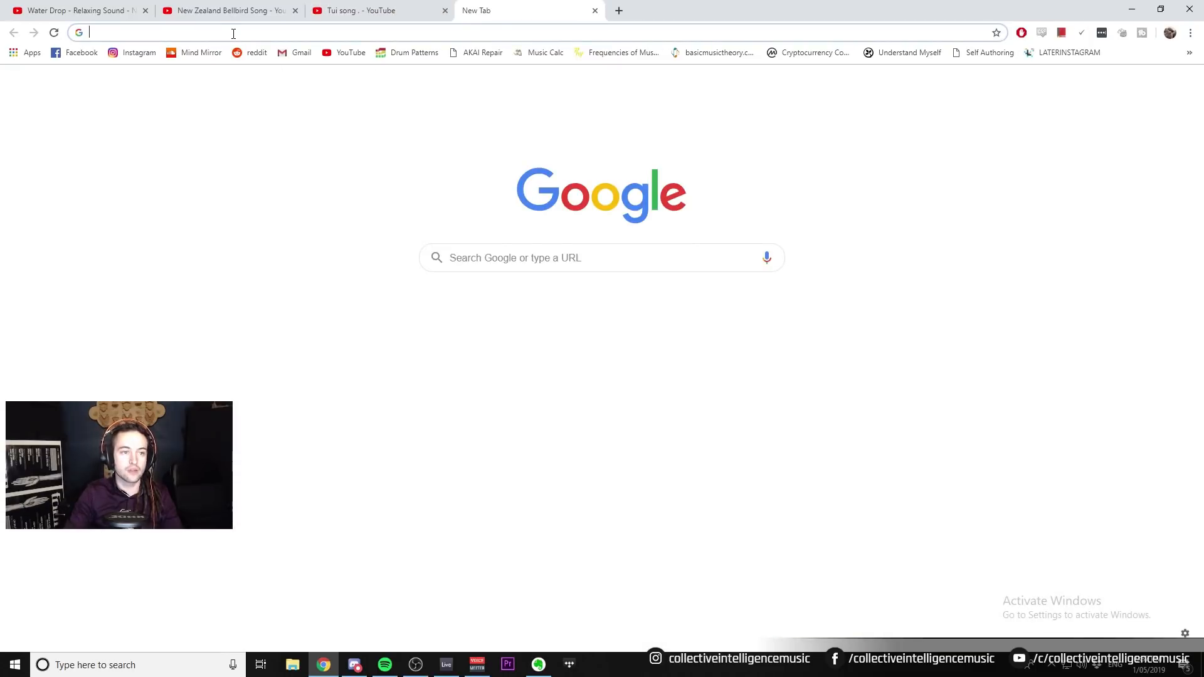
pyautogui.write('youtu')
pyautogui.write('be to mp3')
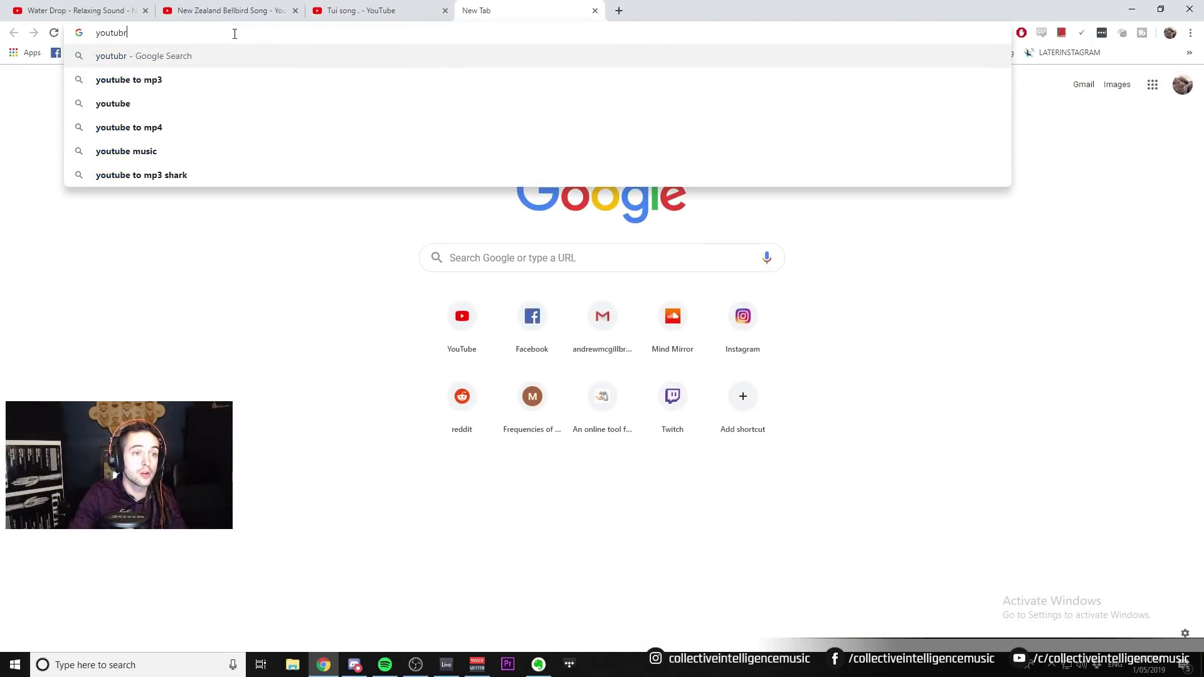
pyautogui.press('Return')
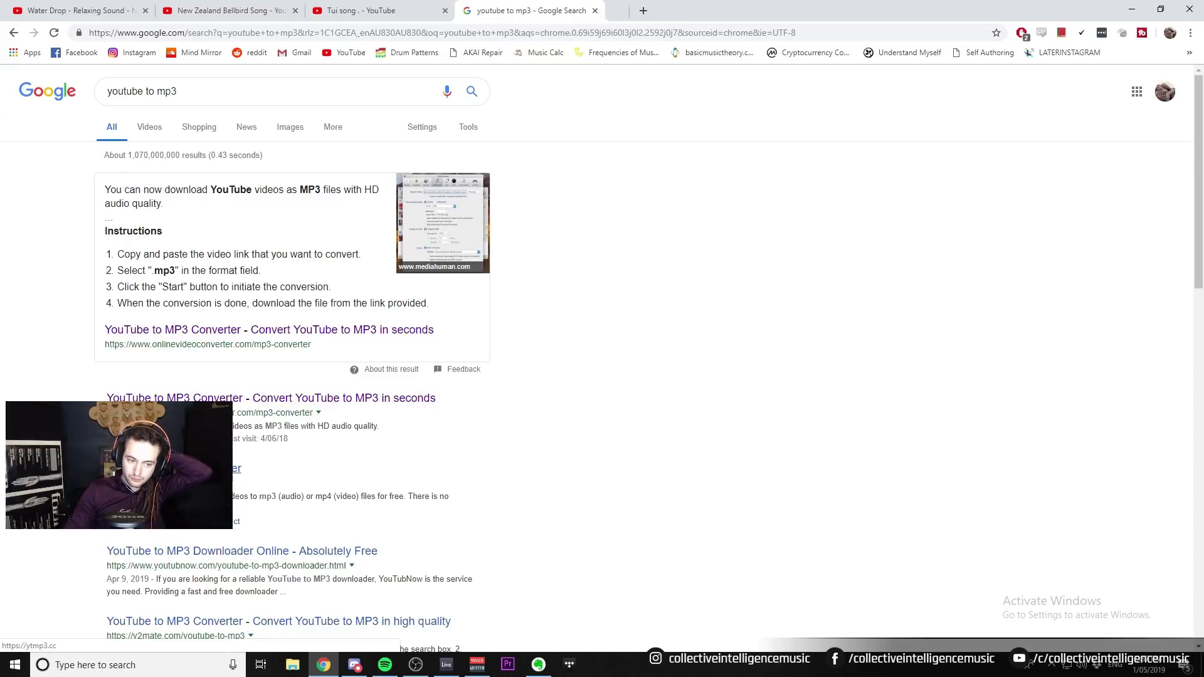
pyautogui.middleClick(226, 469)
pyautogui.scroll(-3, 446, 478)
pyautogui.click(671, 11)
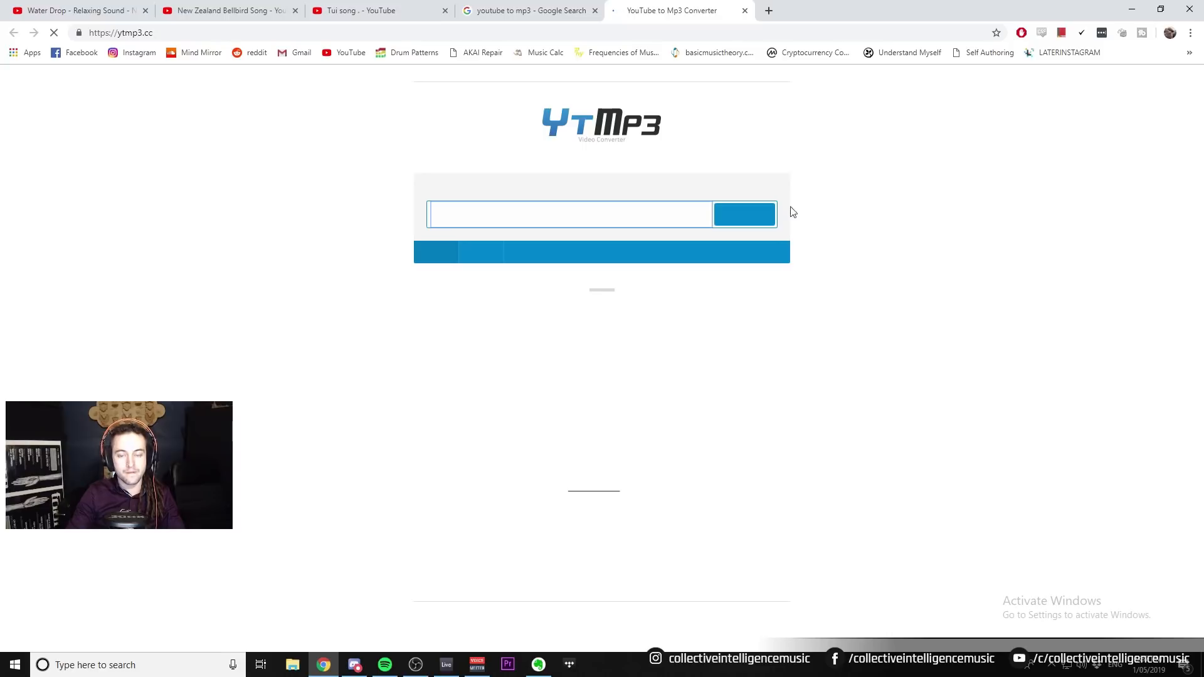
# Convert the Water Drop video to mp3 with its copied link, download it, and return to the converter from the ad page.
pyautogui.hotkey('ctrl', 'v')
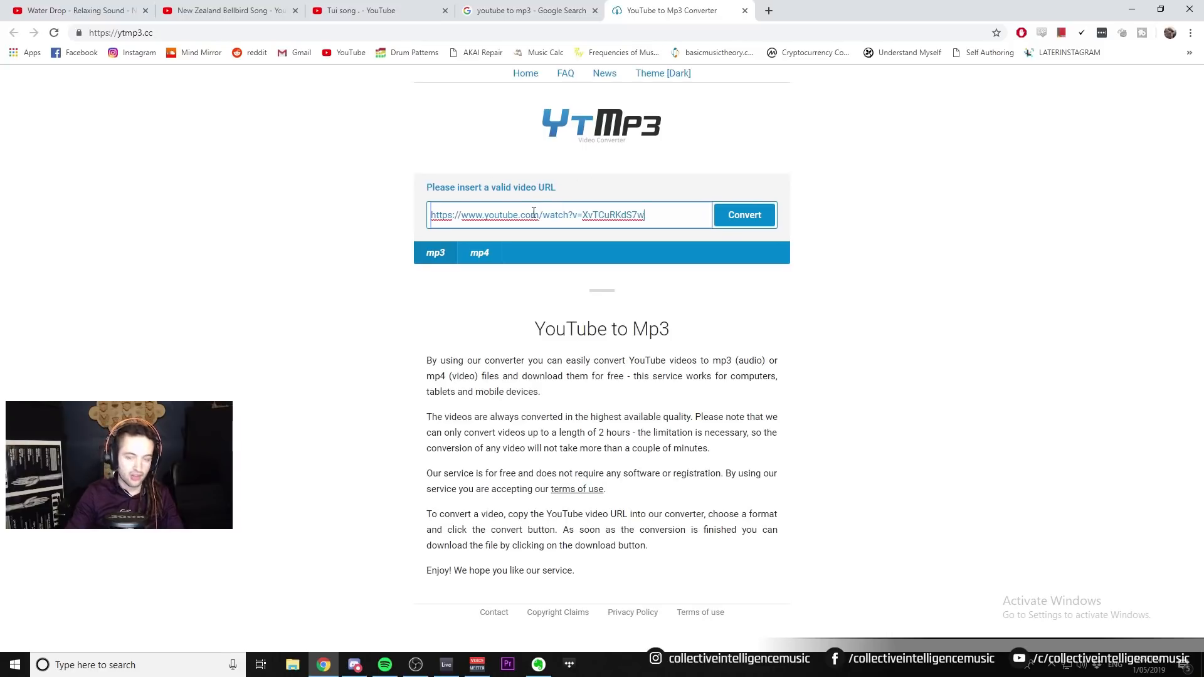
pyautogui.click(746, 215)
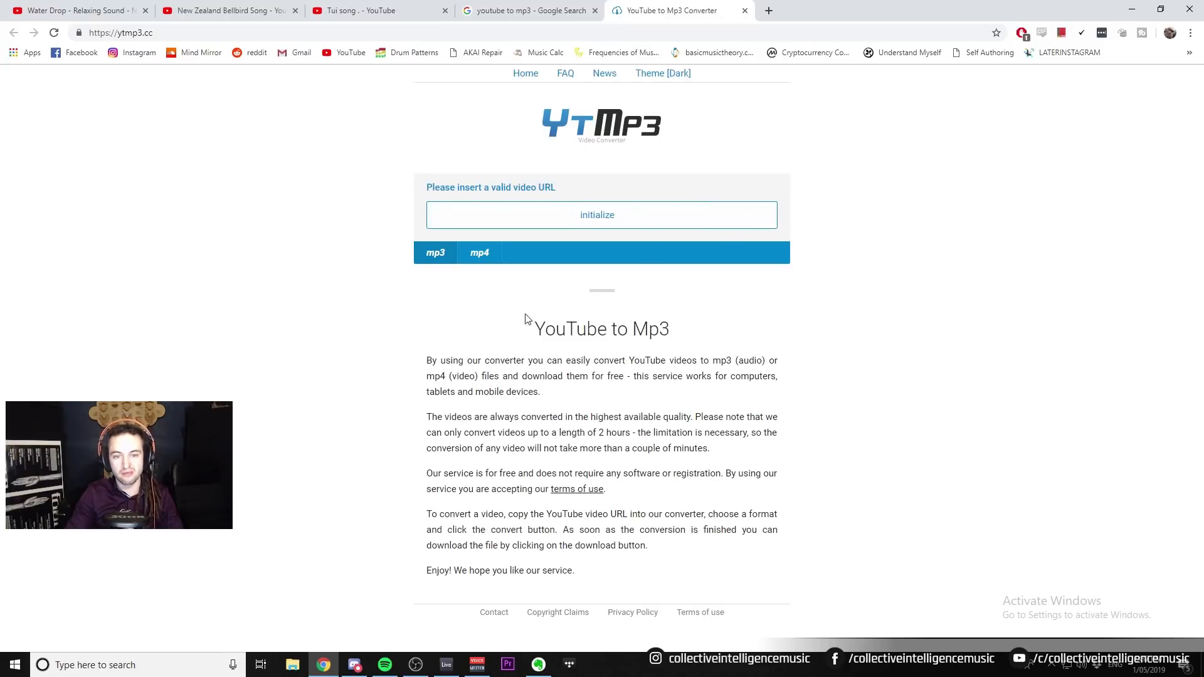
pyautogui.click(563, 222)
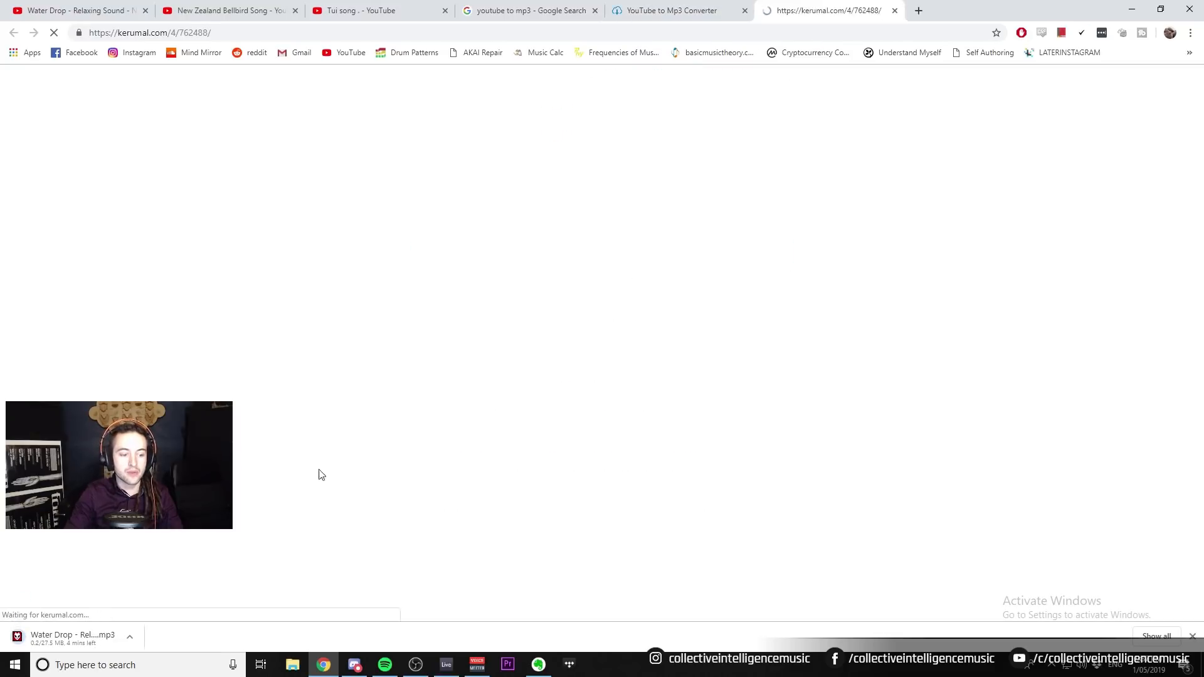
pyautogui.click(699, 4)
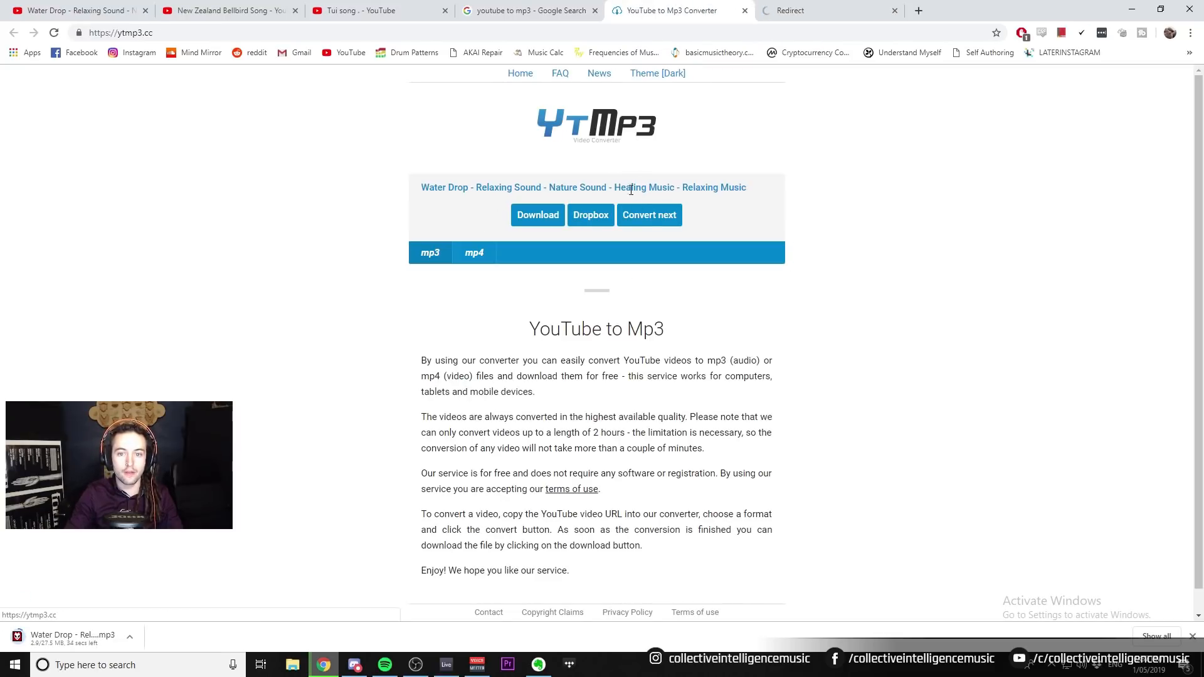
# Copy the New Zealand Bellbird Song video's URL, convert it to mp3 on ytmp3.cc and download the file.
pyautogui.click(238, 9)
pyautogui.click(241, 34)
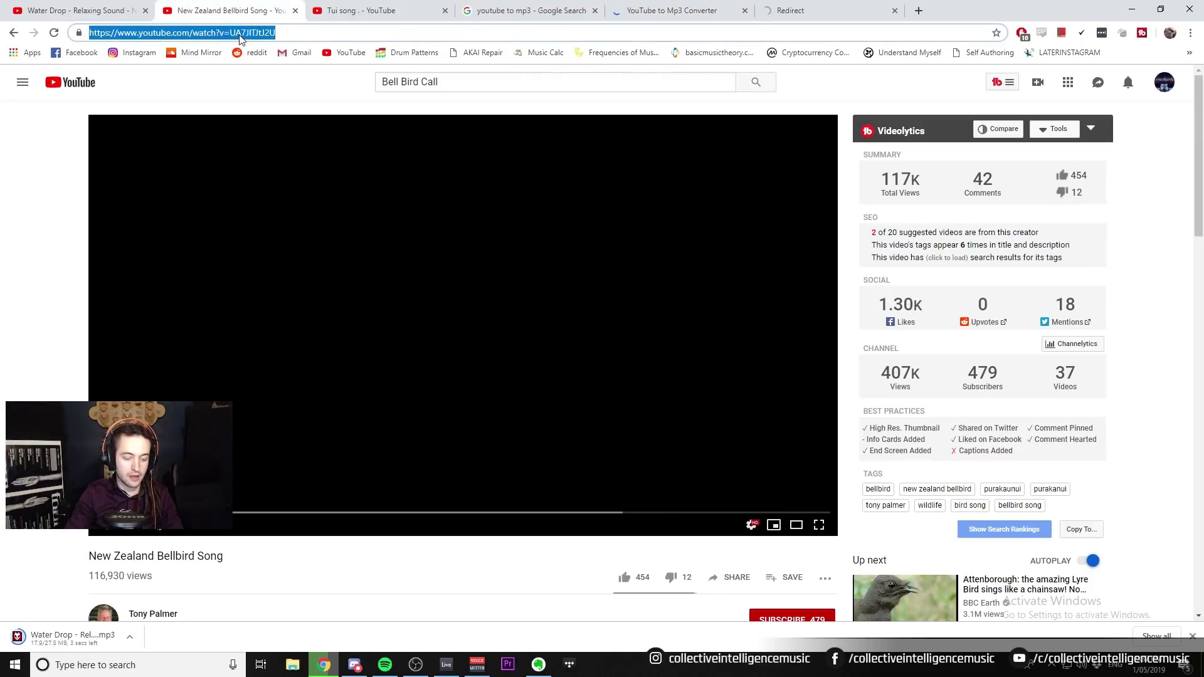
pyautogui.click(690, 4)
pyautogui.write('https://www.youtube.com/watch?v=UA7JlTJtJ2U')
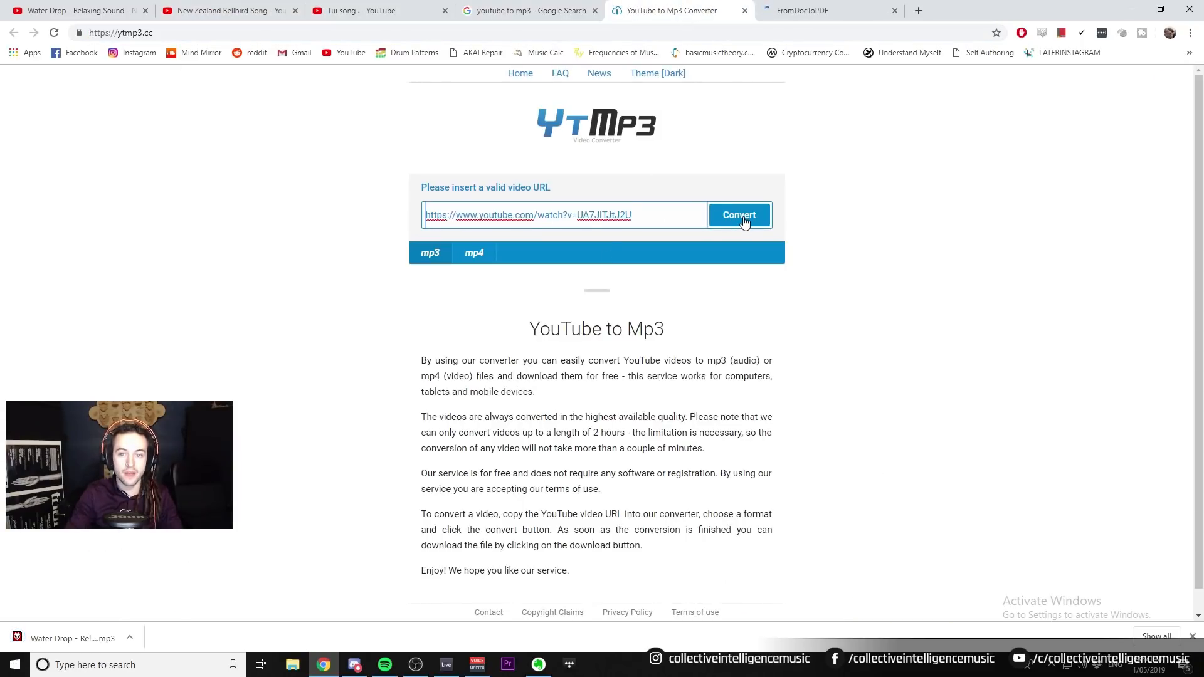
pyautogui.click(741, 219)
pyautogui.click(538, 216)
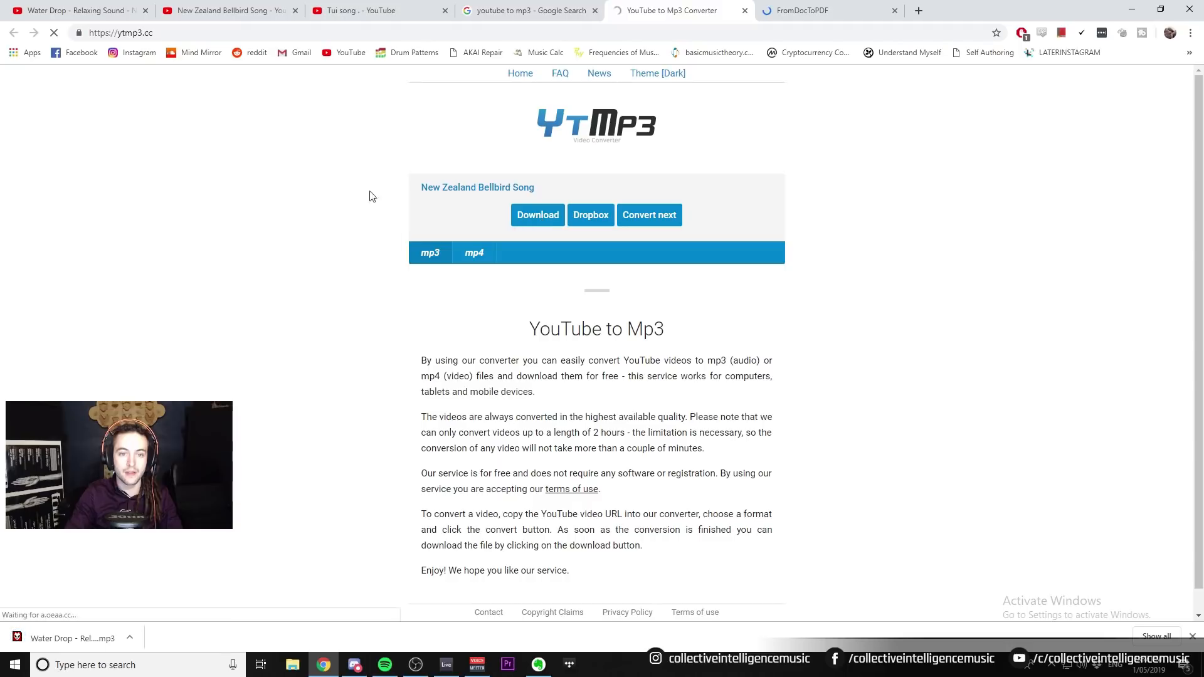
# Copy the Tui song video's URL, convert it to mp3 on ytmp3.cc and download the file.
pyautogui.click(364, 11)
pyautogui.click(189, 33)
pyautogui.hotkey('ctrl', 'c')
pyautogui.click(693, 6)
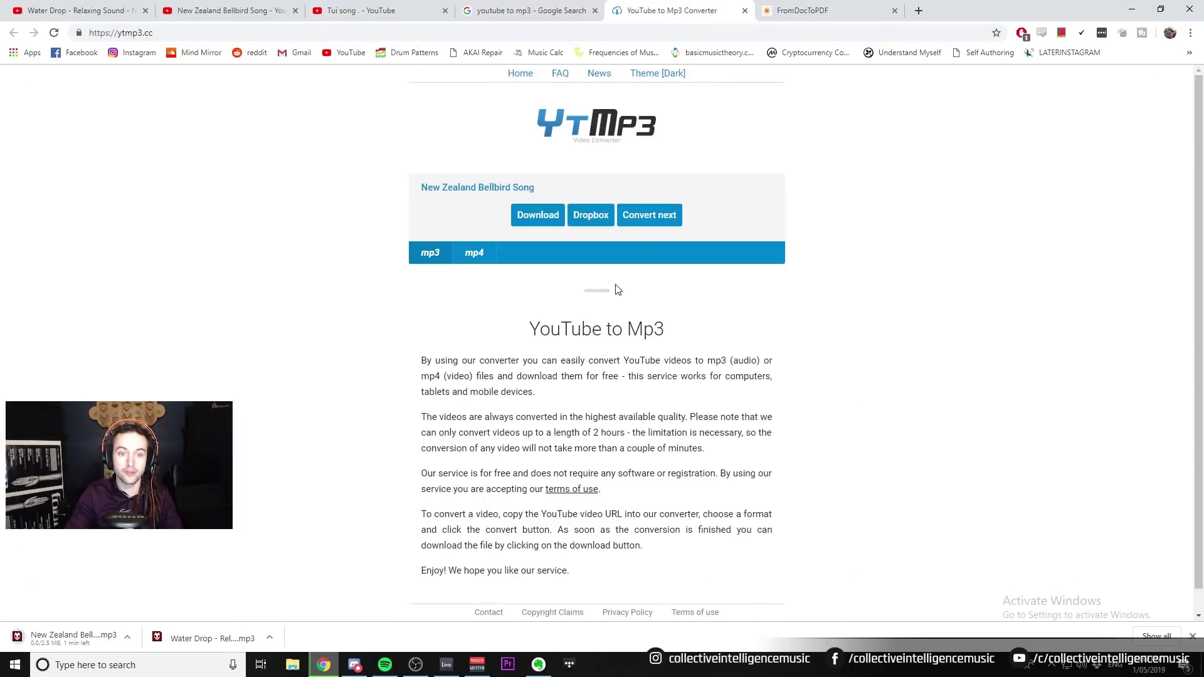
pyautogui.click(653, 215)
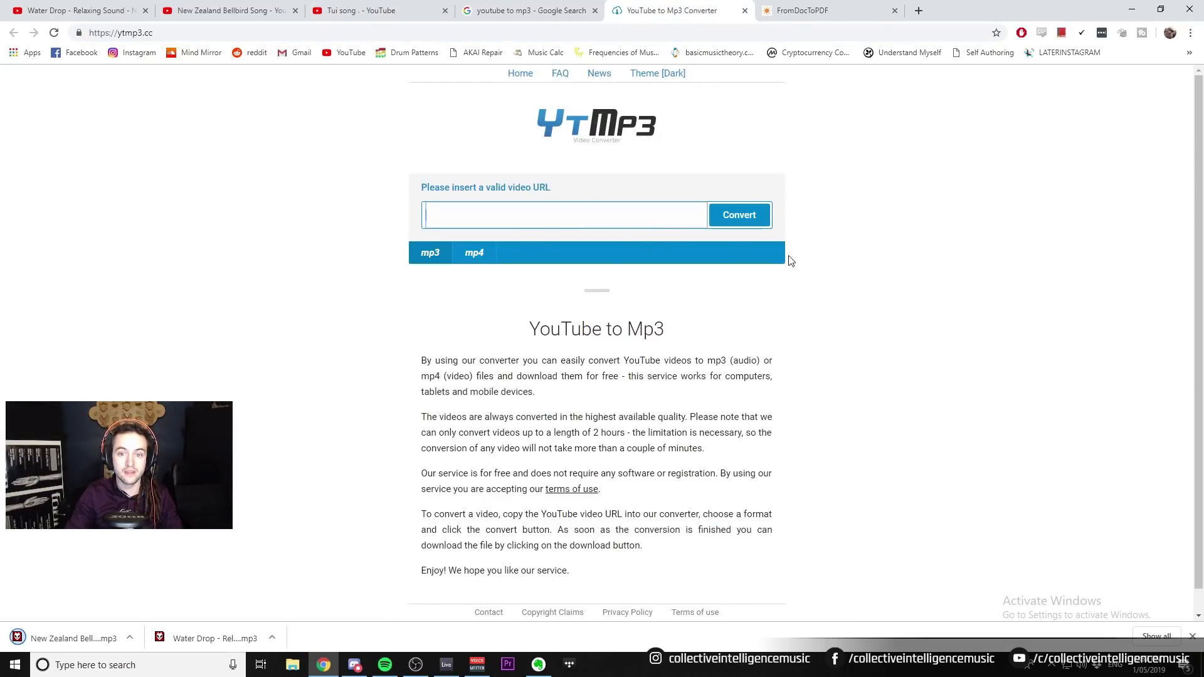
pyautogui.hotkey('ctrl', 'v')
pyautogui.click(736, 218)
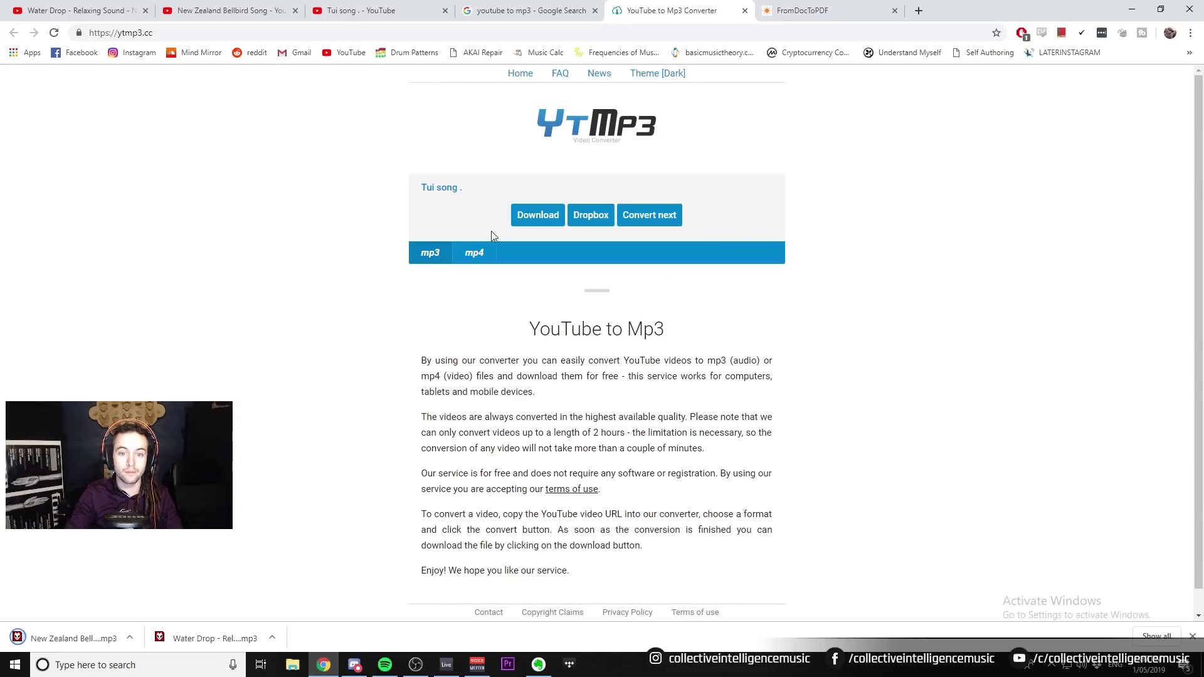
# Show the downloaded Water Drop file in its folder and select it together with the Tui song and New Zealand Bellbird Song mp3s.
pyautogui.click(272, 647)
pyautogui.click(302, 595)
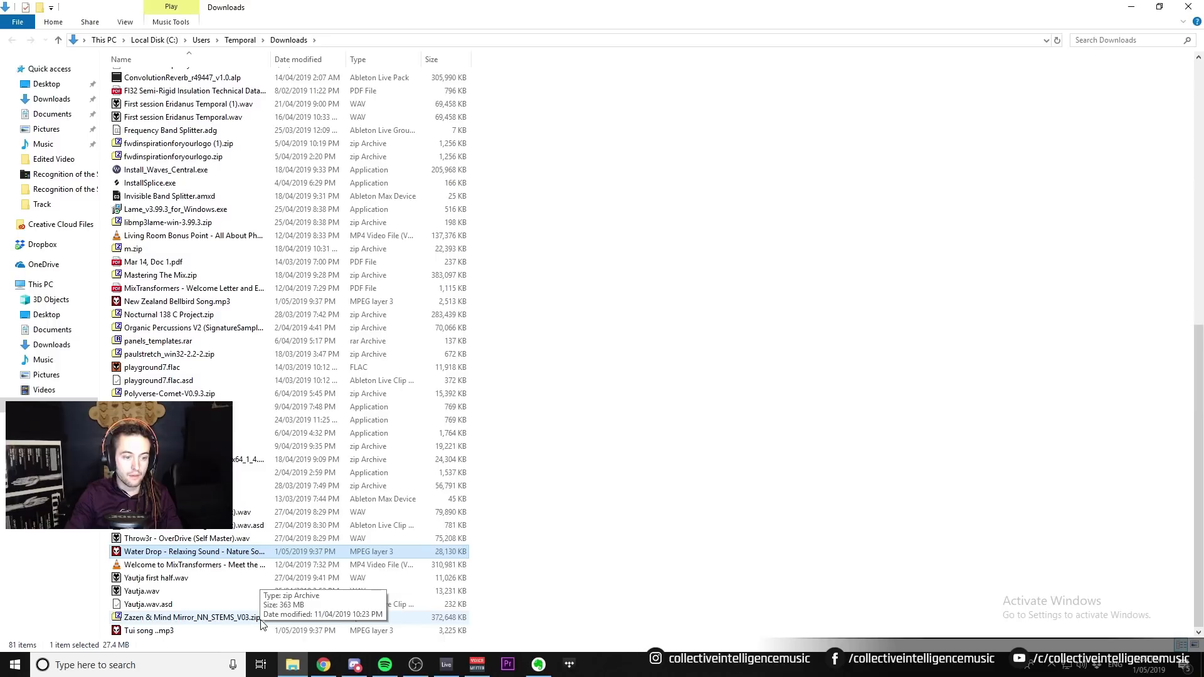
pyautogui.keyDown('ctrl'); pyautogui.click(151, 631); pyautogui.keyUp('ctrl')
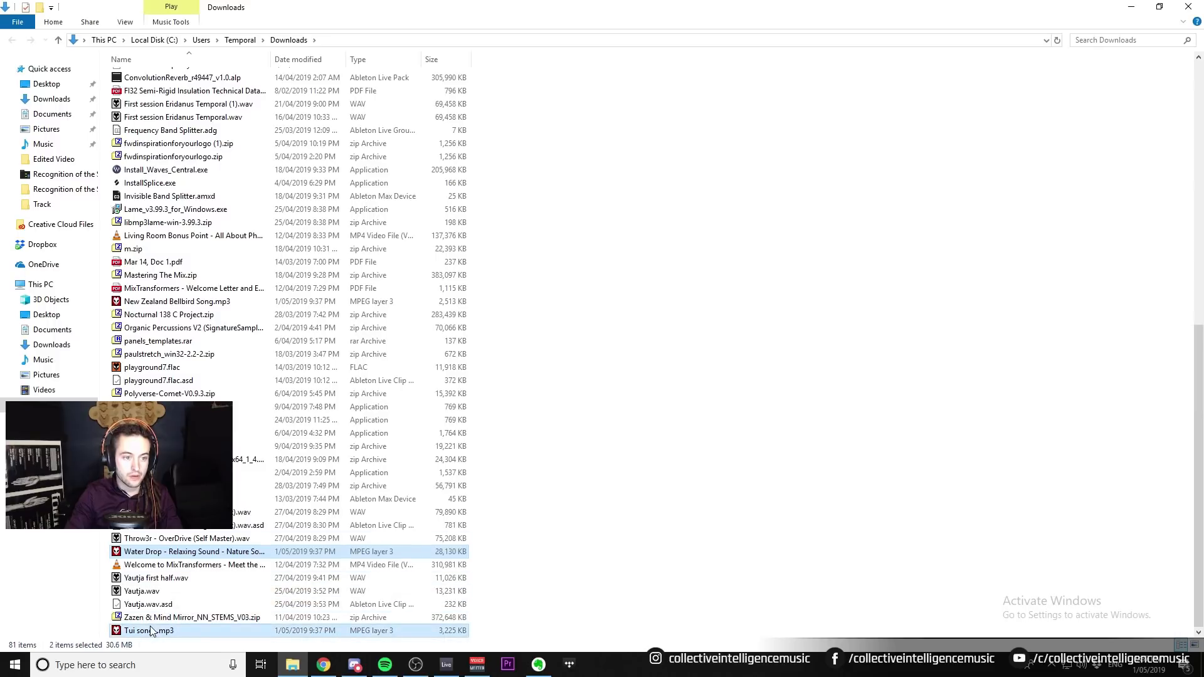
pyautogui.keyDown('ctrl'); pyautogui.click(206, 302); pyautogui.keyUp('ctrl')
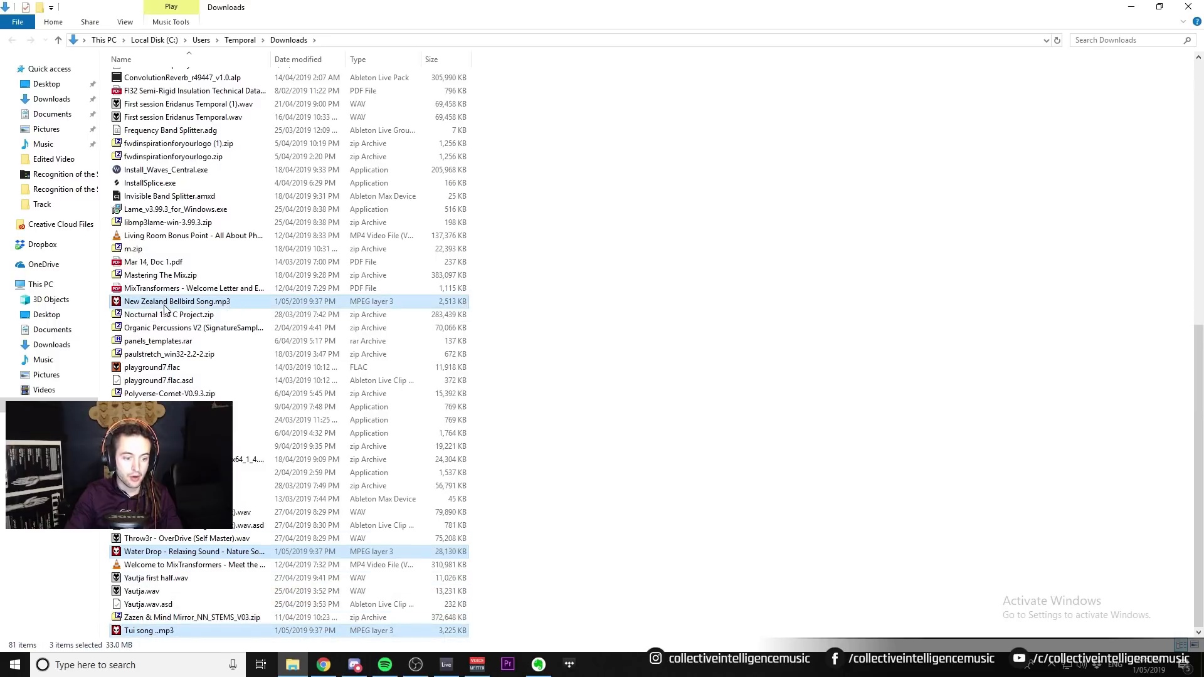
# Place the three selected mp3s at the start of the Ableton Live arrangement, each on its own new audio track.
pyautogui.moveTo(165, 308); pyautogui.dragTo(282, 435)
pyautogui.moveTo(130, 264); pyautogui.dragTo(29, 221)
pyautogui.press('ctrl')
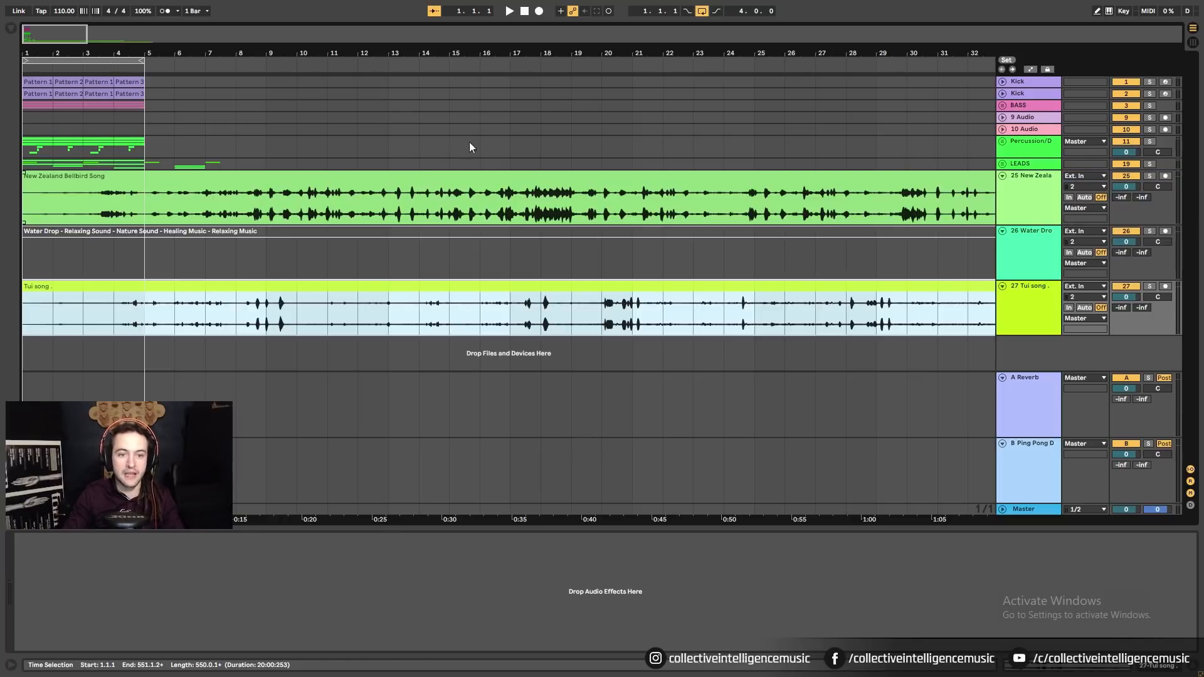
# Turn off warping for the Tui song, New Zealand Bellbird Song and Water Drop clips.
pyautogui.moveTo(498, 55); pyautogui.dragTo(499, 1)
pyautogui.click(106, 265)
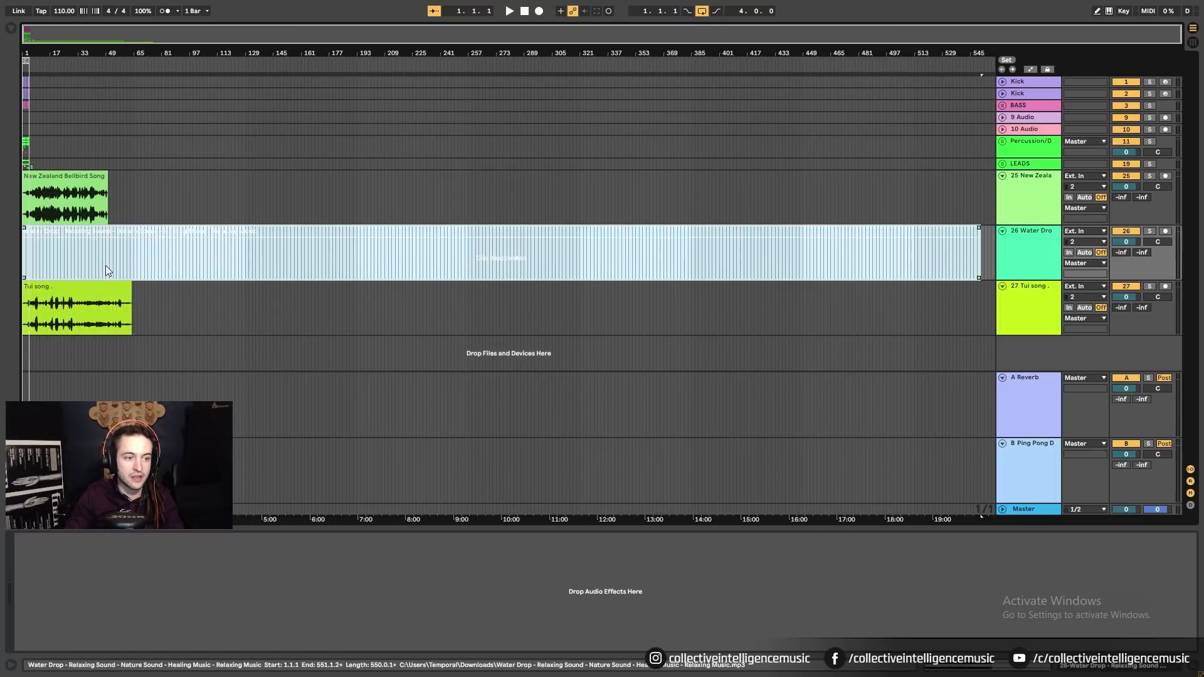
pyautogui.click(484, 331)
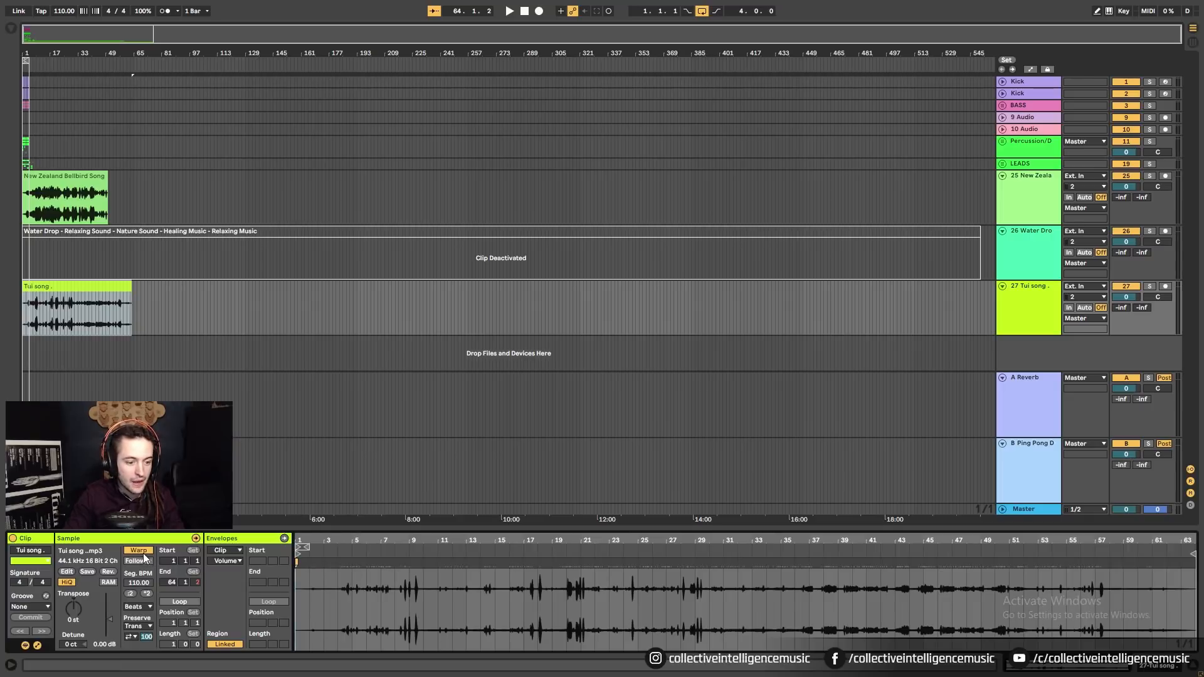
pyautogui.click(143, 553)
pyautogui.click(68, 176)
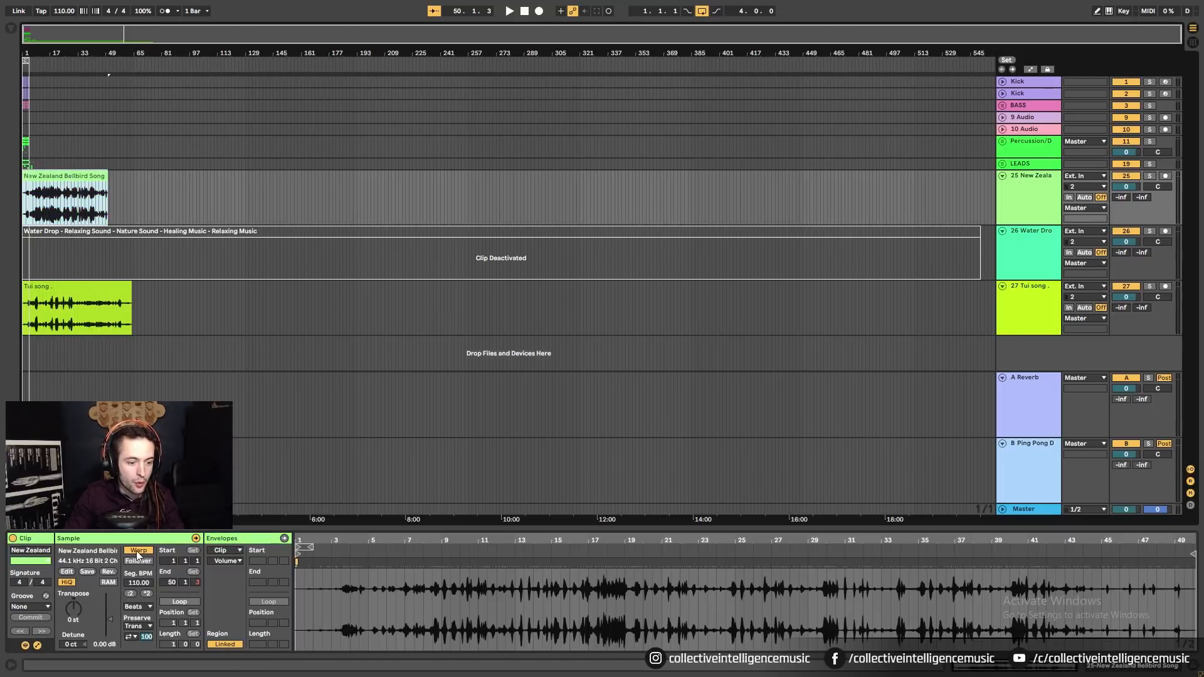
pyautogui.click(139, 552)
pyautogui.click(67, 237)
pyautogui.click(144, 552)
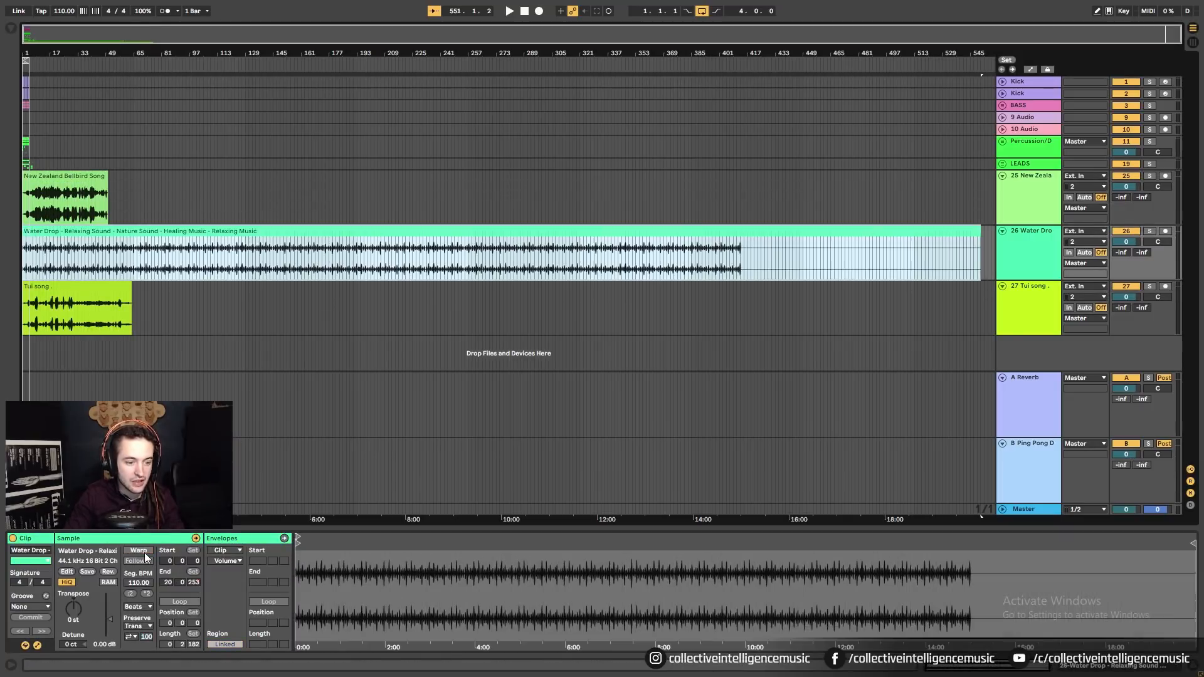
# Solo the Water Drop track and play it from about bar 219.
pyautogui.click(306, 267)
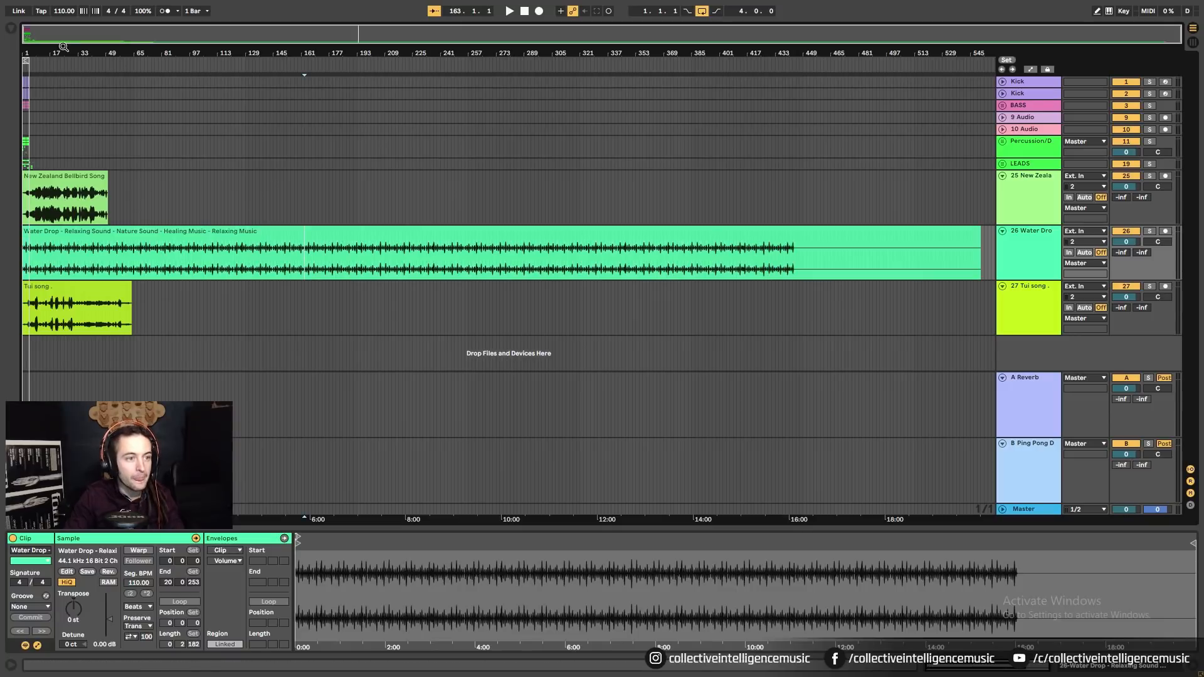
pyautogui.moveTo(53, 52)
pyautogui.mouseDown()
pyautogui.moveTo(54, 101)
pyautogui.moveTo(383, 140)
pyautogui.moveTo(53, 53)
pyautogui.mouseUp()
pyautogui.click(406, 266)
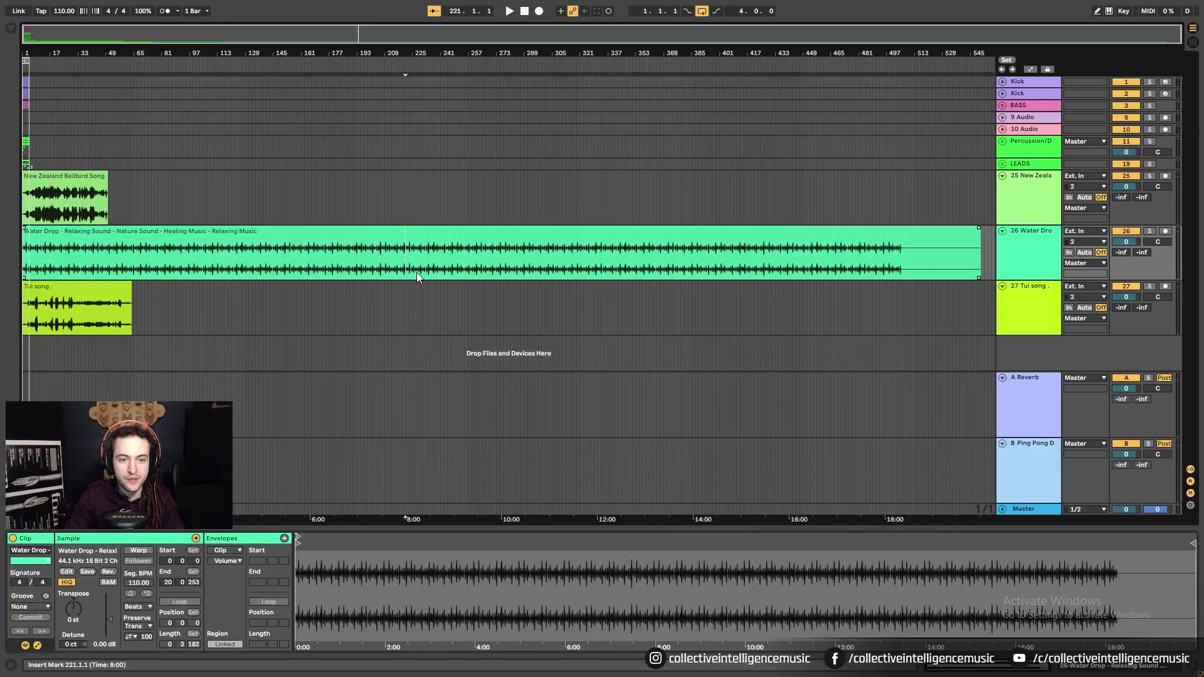
pyautogui.click(1150, 231)
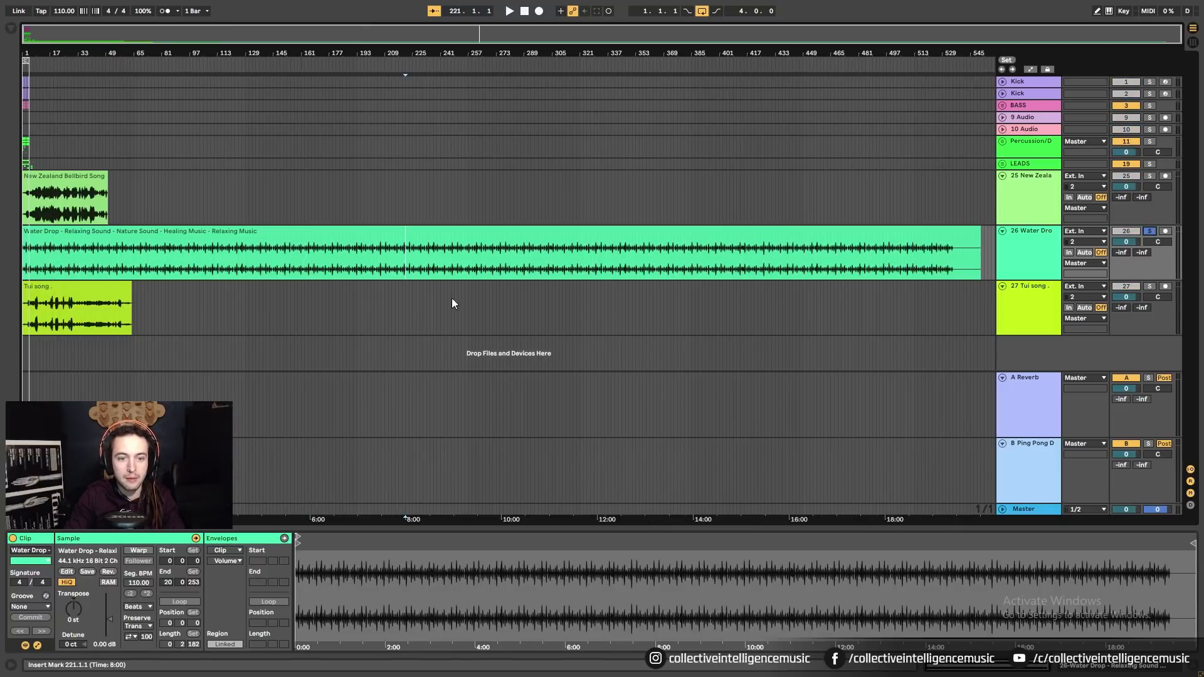
pyautogui.click(401, 270)
pyautogui.press('space')
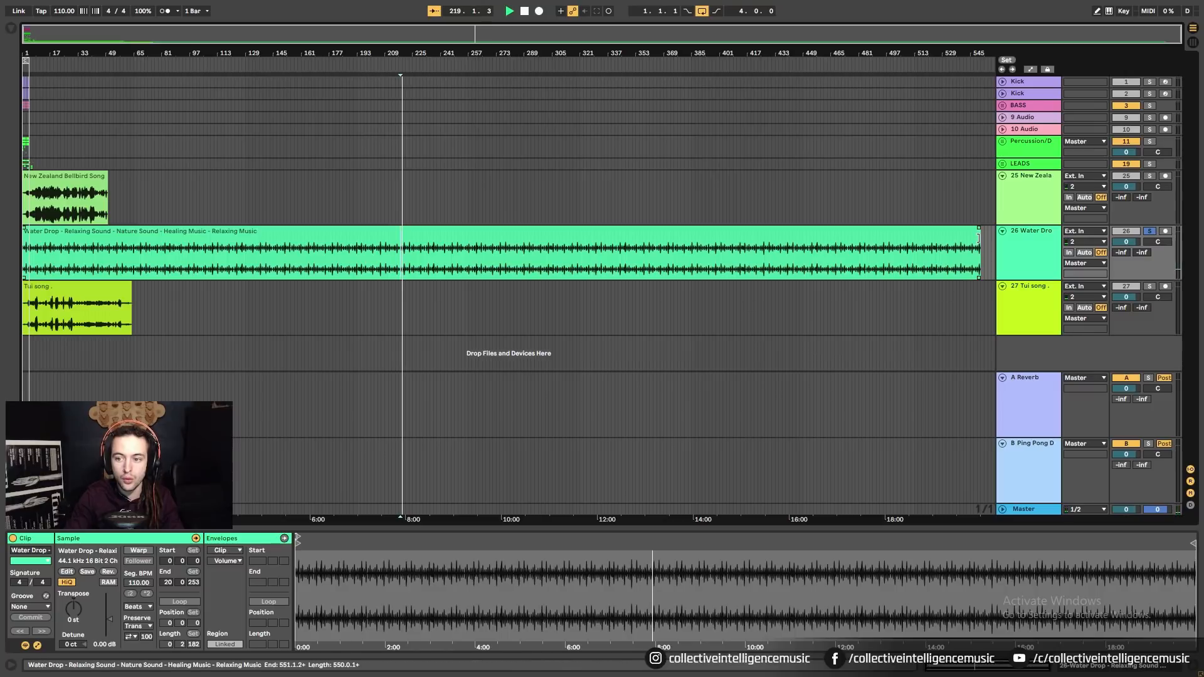
# Shorten the Water Drop clip to 16 bars, ending at bar 17, and consolidate it.
pyautogui.moveTo(966, 262); pyautogui.dragTo(35, 293)
pyautogui.press('space')
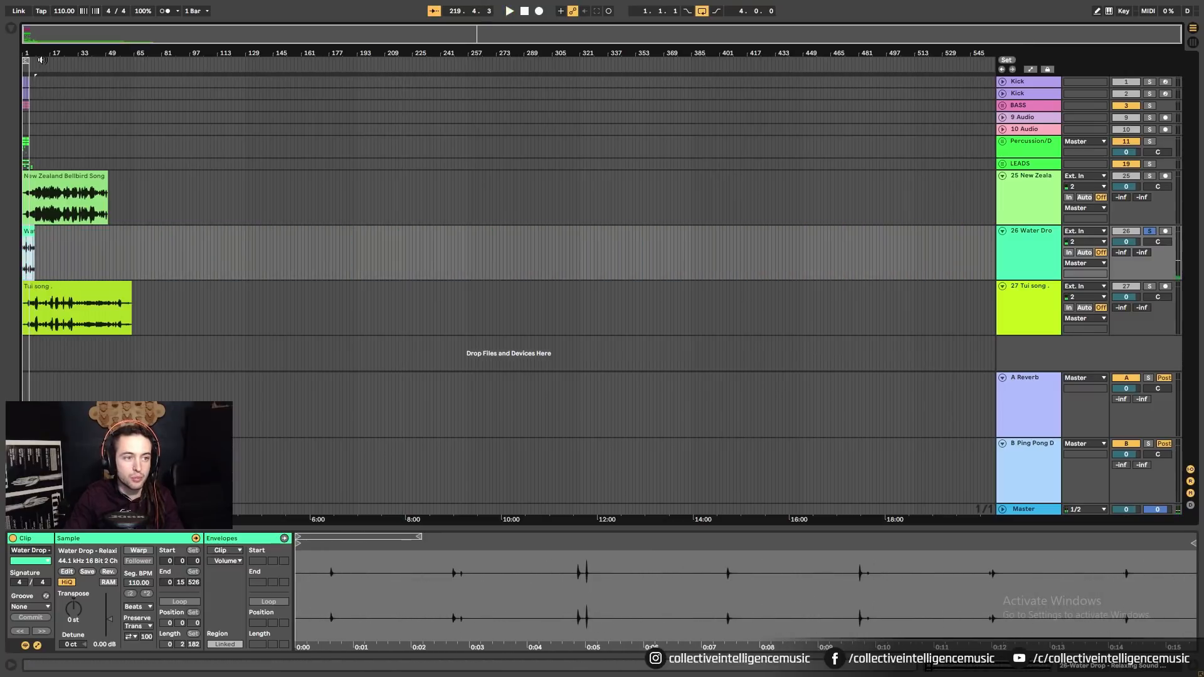
pyautogui.moveTo(28, 53); pyautogui.dragTo(37, 251)
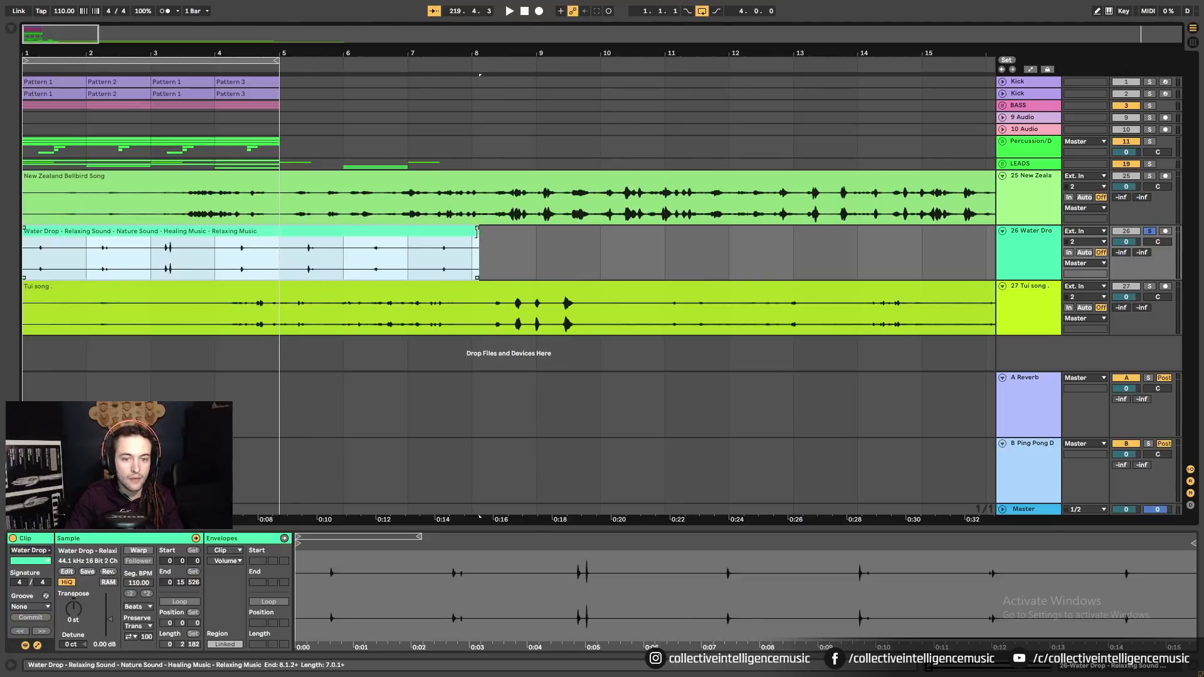
pyautogui.moveTo(478, 262); pyautogui.dragTo(604, 261)
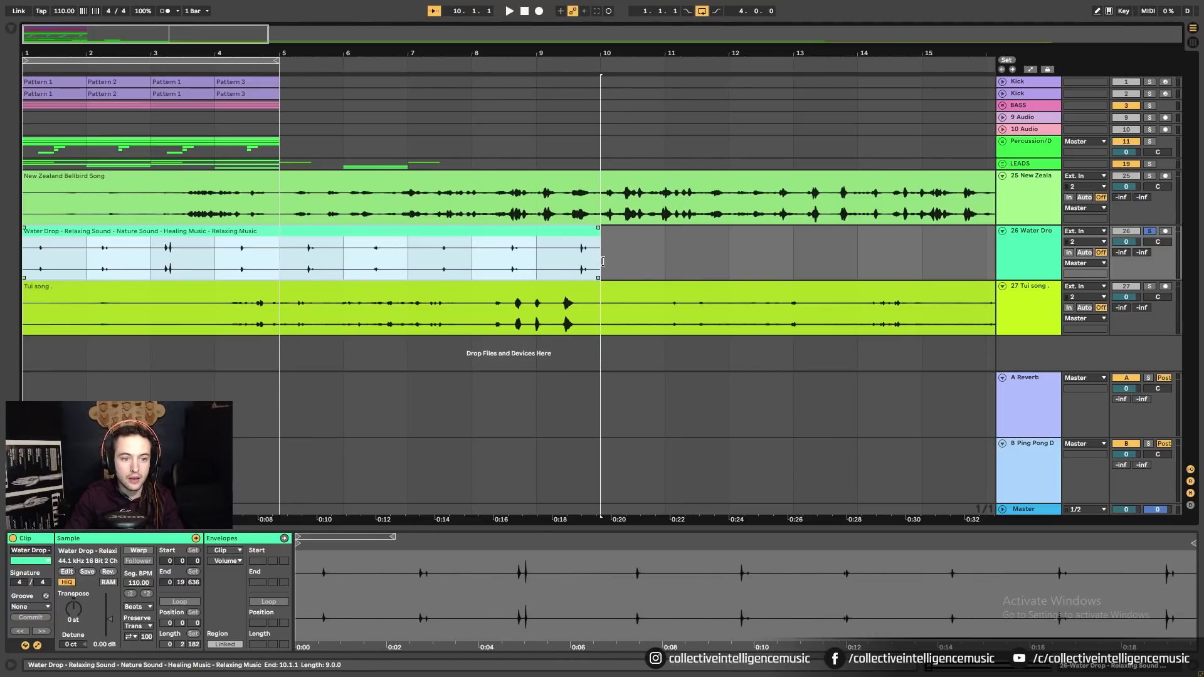
pyautogui.moveTo(461, 52); pyautogui.dragTo(461, 5)
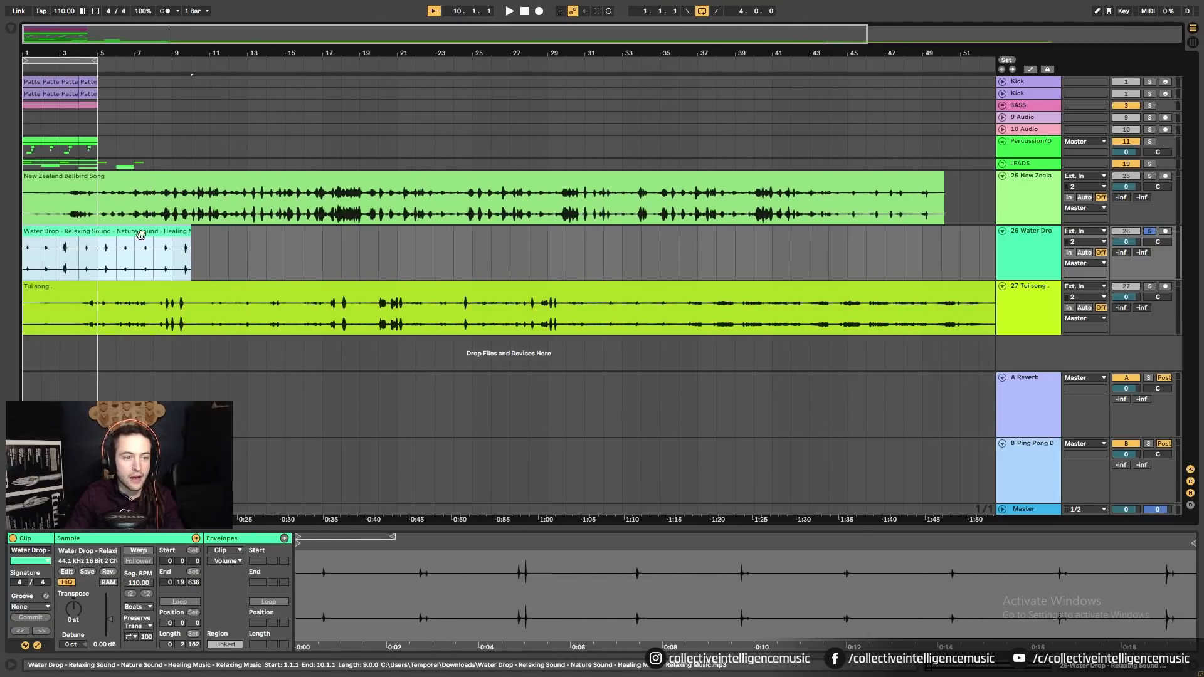
pyautogui.hotkey('ctrl', 'd')
pyautogui.hotkey('ctrl', 'z')
pyautogui.moveTo(187, 247); pyautogui.dragTo(319, 252)
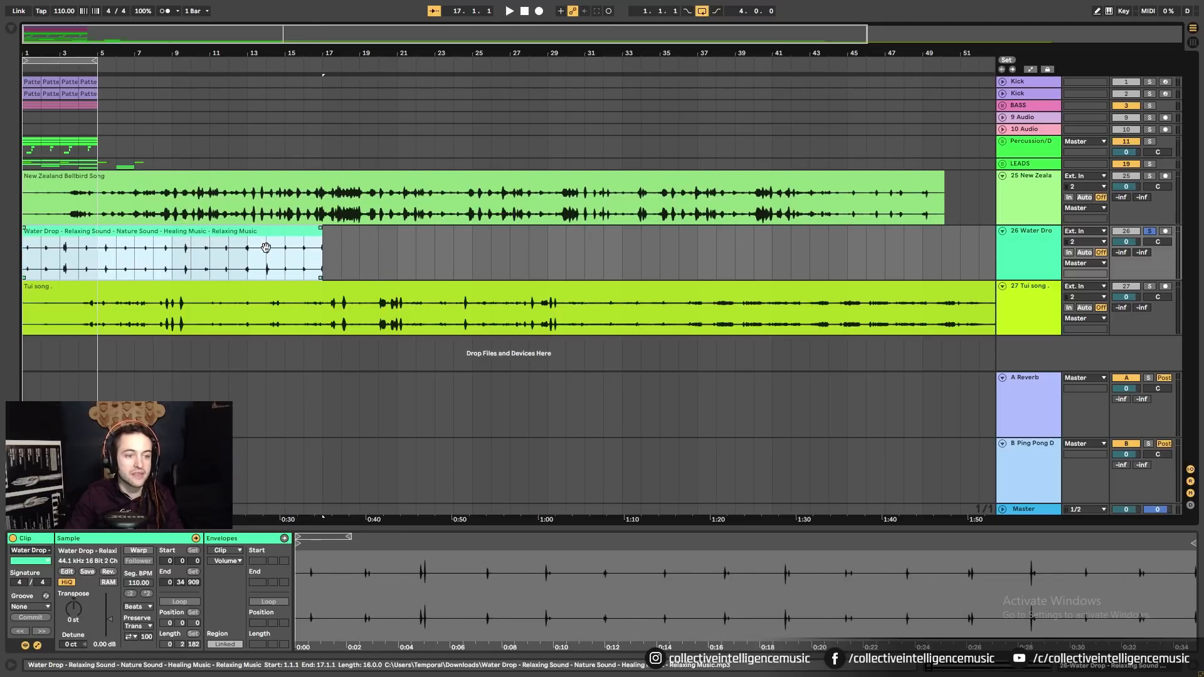
pyautogui.hotkey('ctrl', 'j')
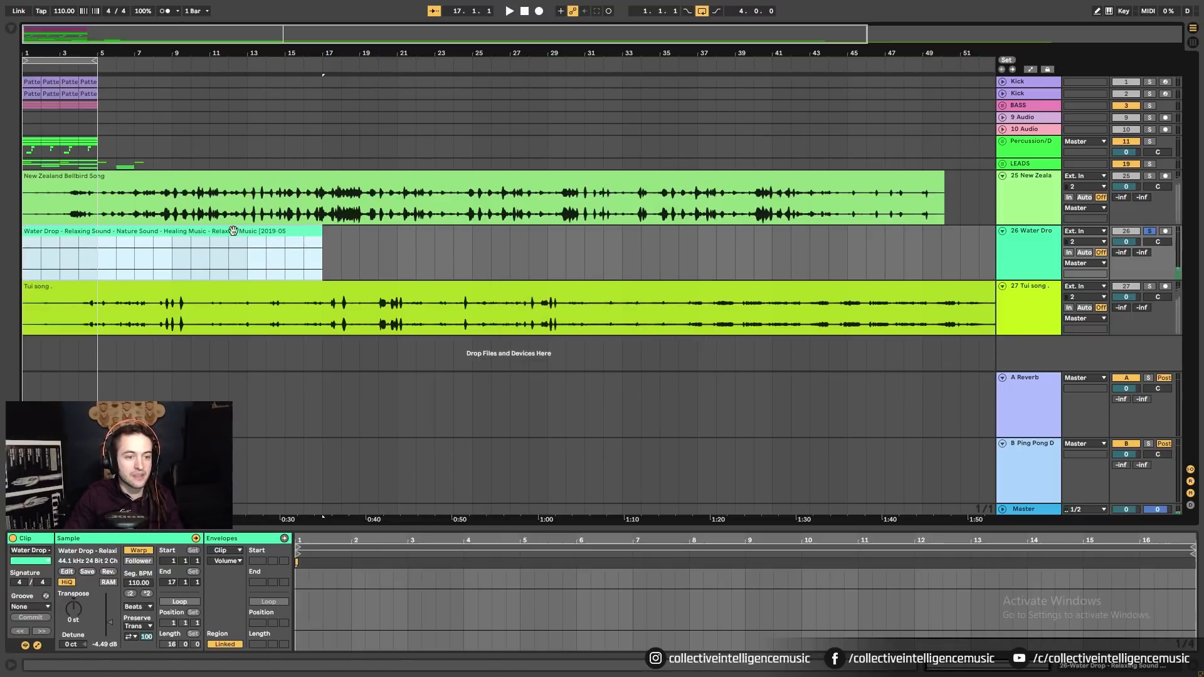
# Group the bellbird, water drop and tui tracks as Atmos and take the Water Drop track off solo.
pyautogui.click(1034, 192)
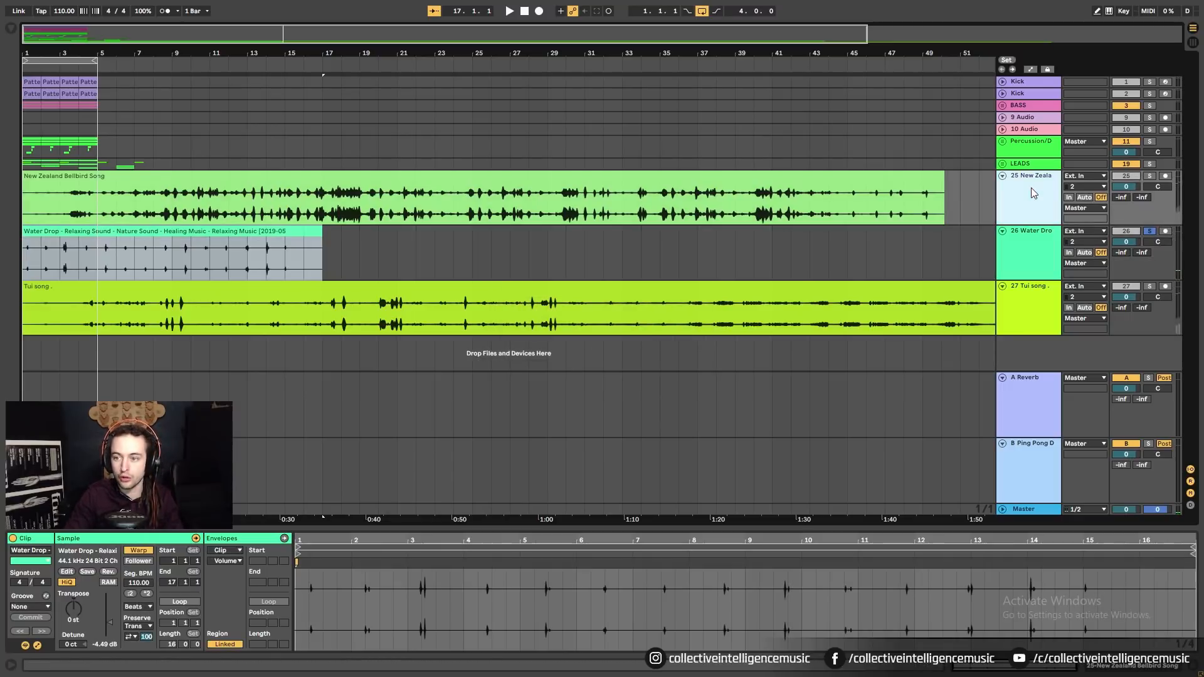
pyautogui.keyDown('shift'); pyautogui.click(1029, 308); pyautogui.keyUp('shift')
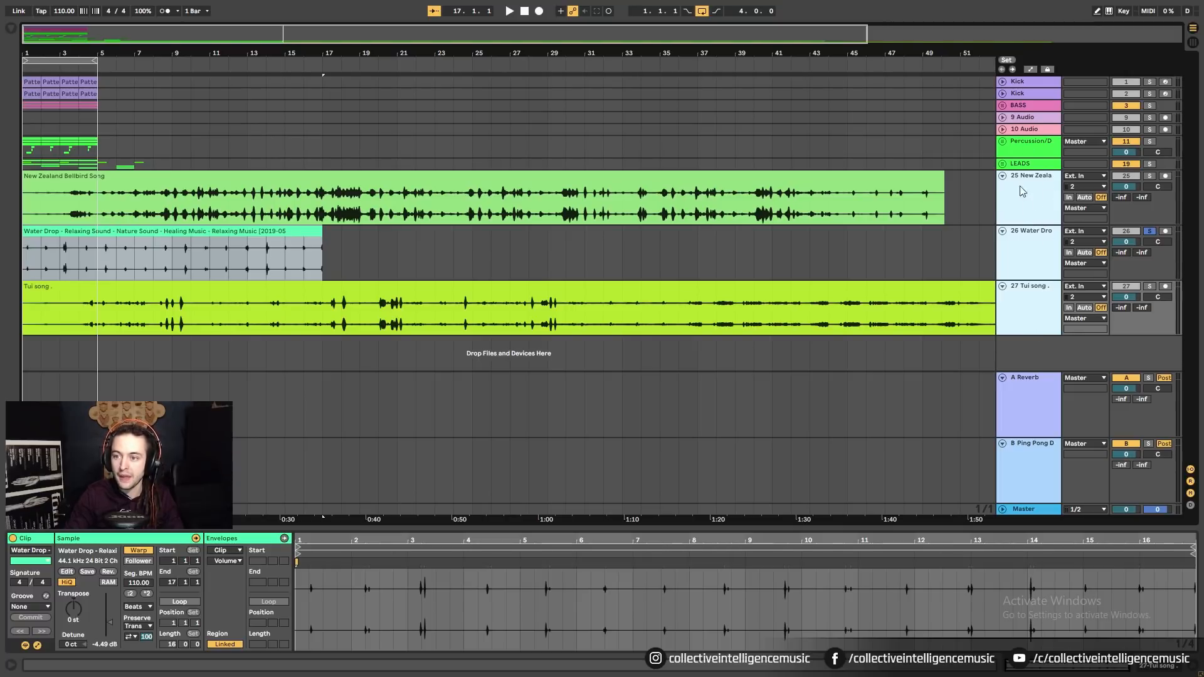
pyautogui.hotkey('ctrl', 'g')
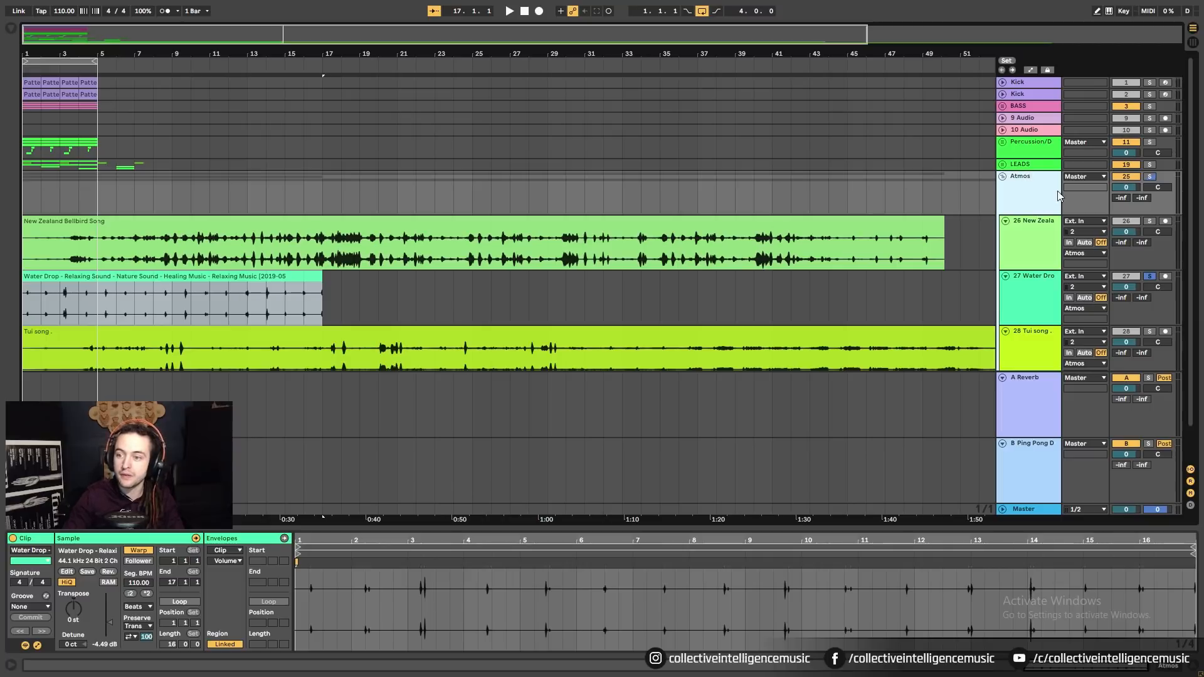
pyautogui.click(1103, 243)
pyautogui.click(1150, 276)
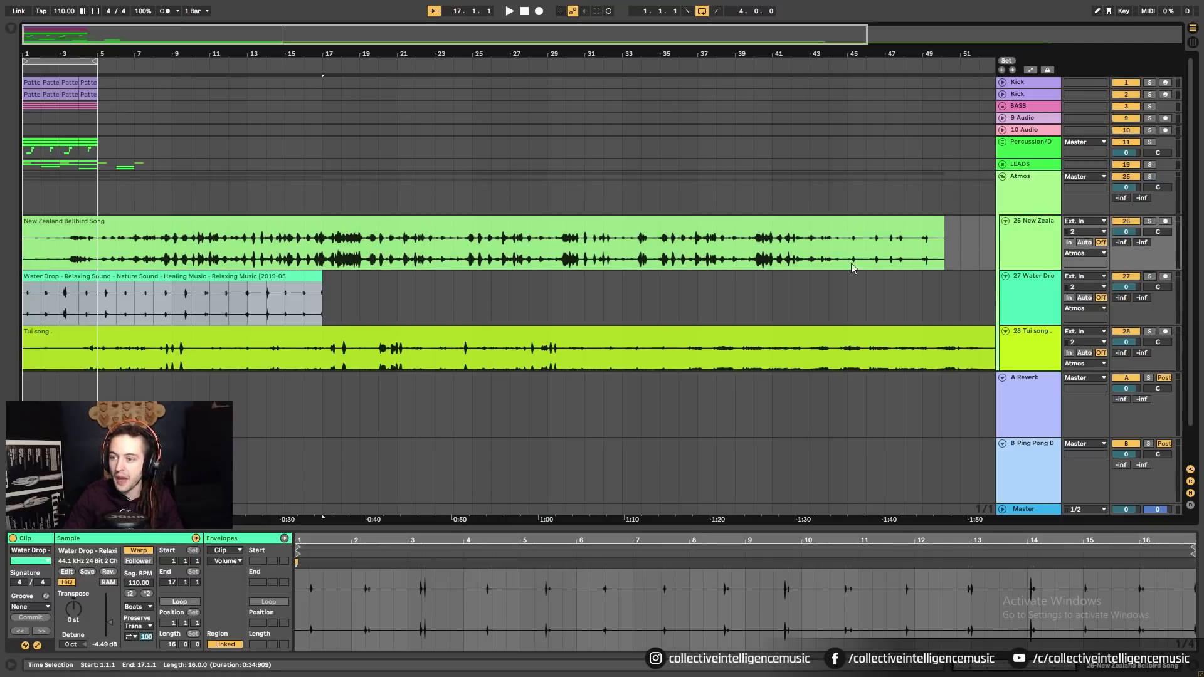
# Solo the New Zealand Bellbird track and play the opening of its clip.
pyautogui.click(411, 242)
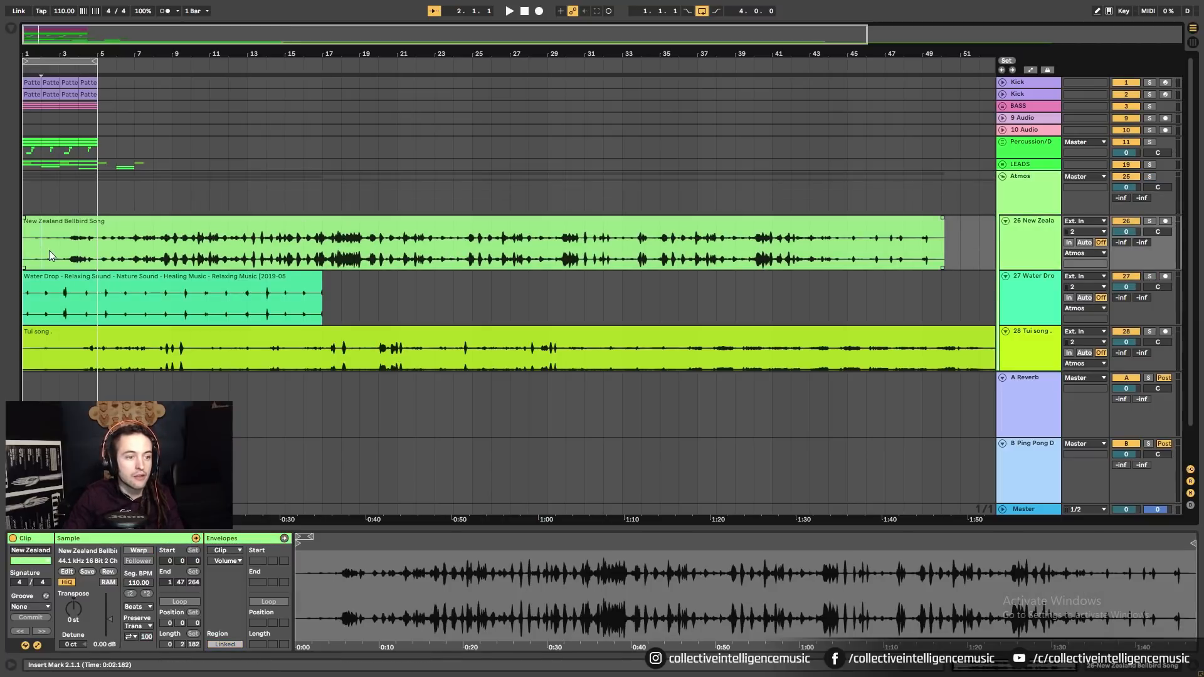
pyautogui.click(1150, 221)
pyautogui.press('space')
pyautogui.press('+')
pyautogui.press('+')
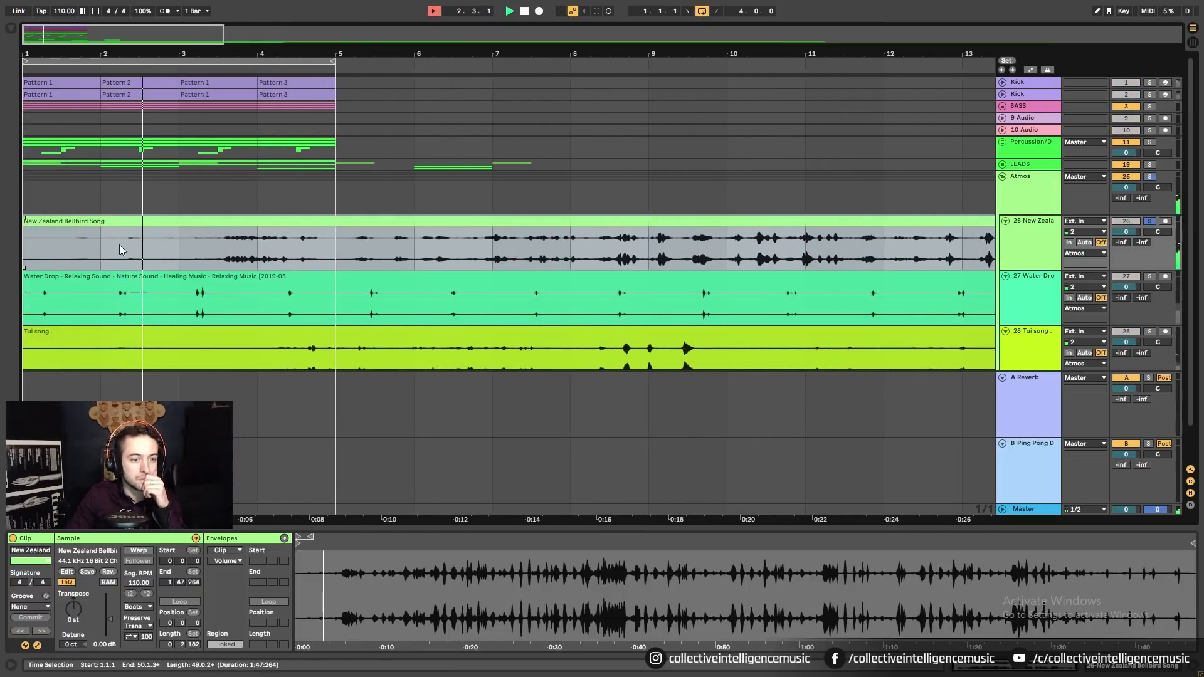
# Split the New Zealand Bellbird Song clip at bar 3 and move its second part to bar 5.
pyautogui.click(178, 259)
pyautogui.click(179, 259)
pyautogui.hotkey('ctrl', 'e')
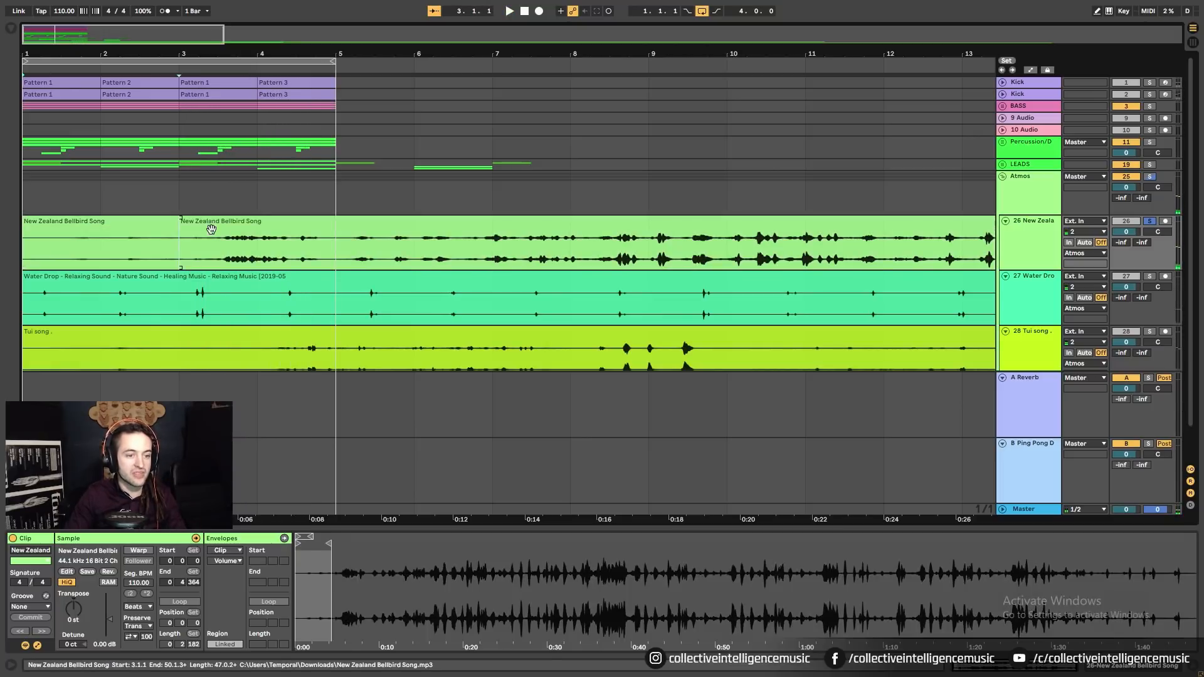
pyautogui.moveTo(210, 224); pyautogui.dragTo(345, 246)
pyautogui.click(125, 223)
pyautogui.click(428, 223)
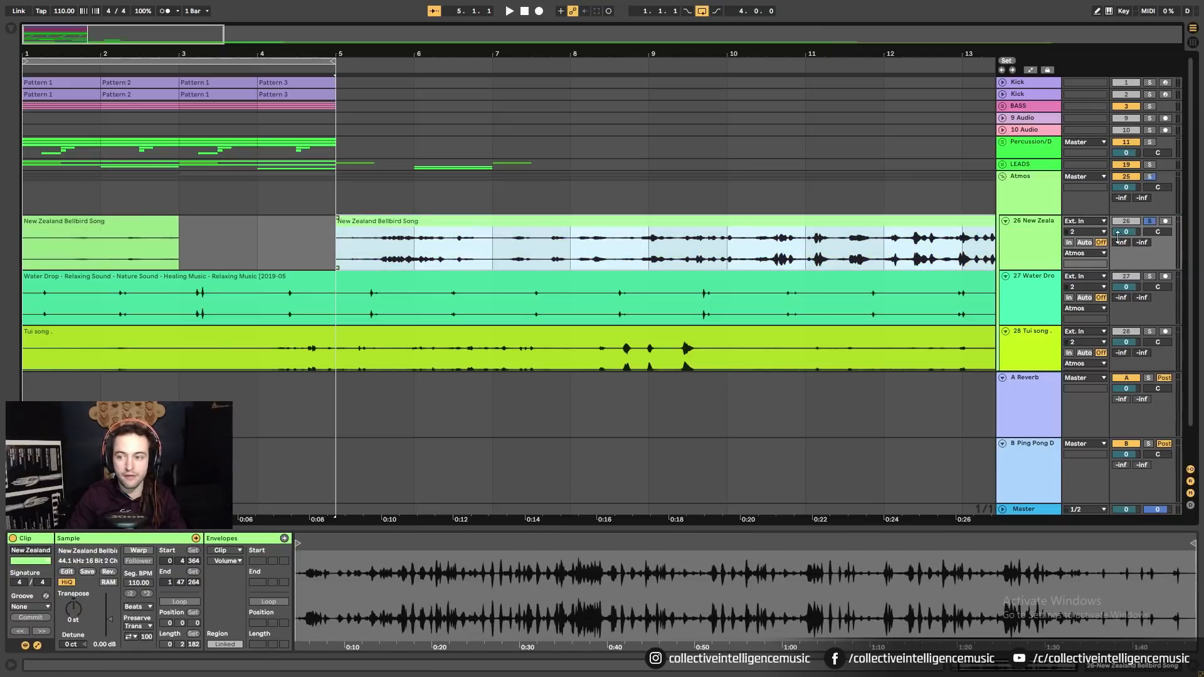
# Insert an audio track below the bellbird track and move the longer bellbird clip onto it at bar 4.
pyautogui.rightClick(1024, 244)
pyautogui.click(1067, 333)
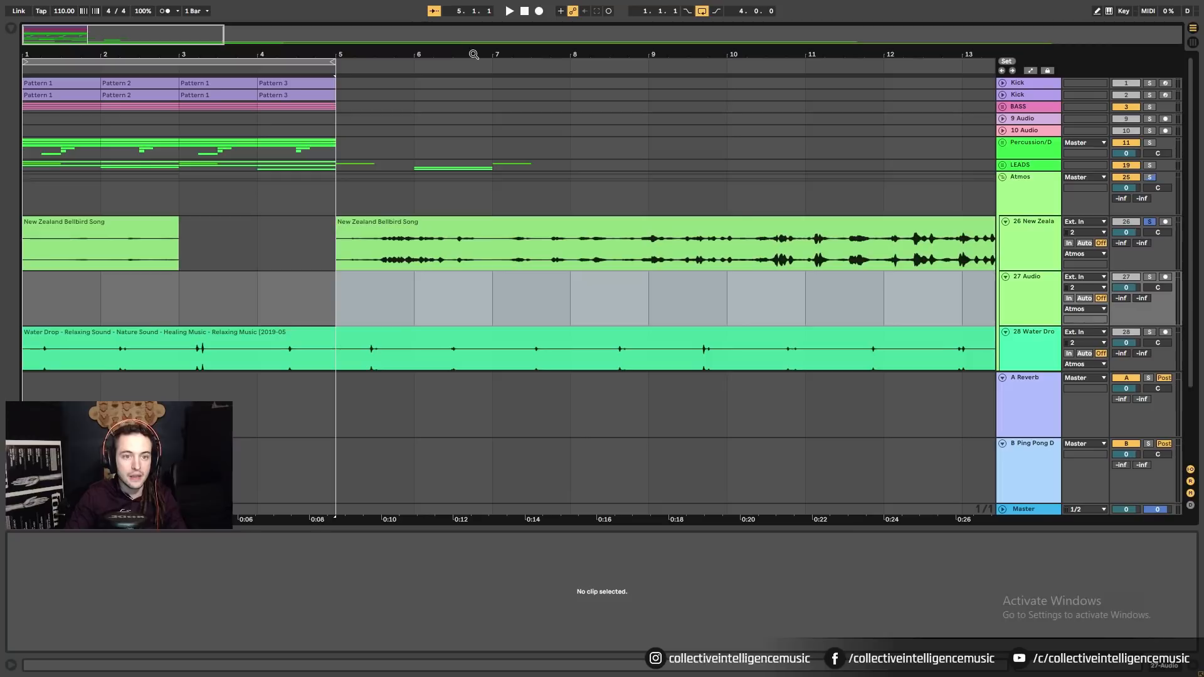
pyautogui.moveTo(473, 55); pyautogui.dragTo(473, 27)
pyautogui.moveTo(284, 235); pyautogui.dragTo(135, 286)
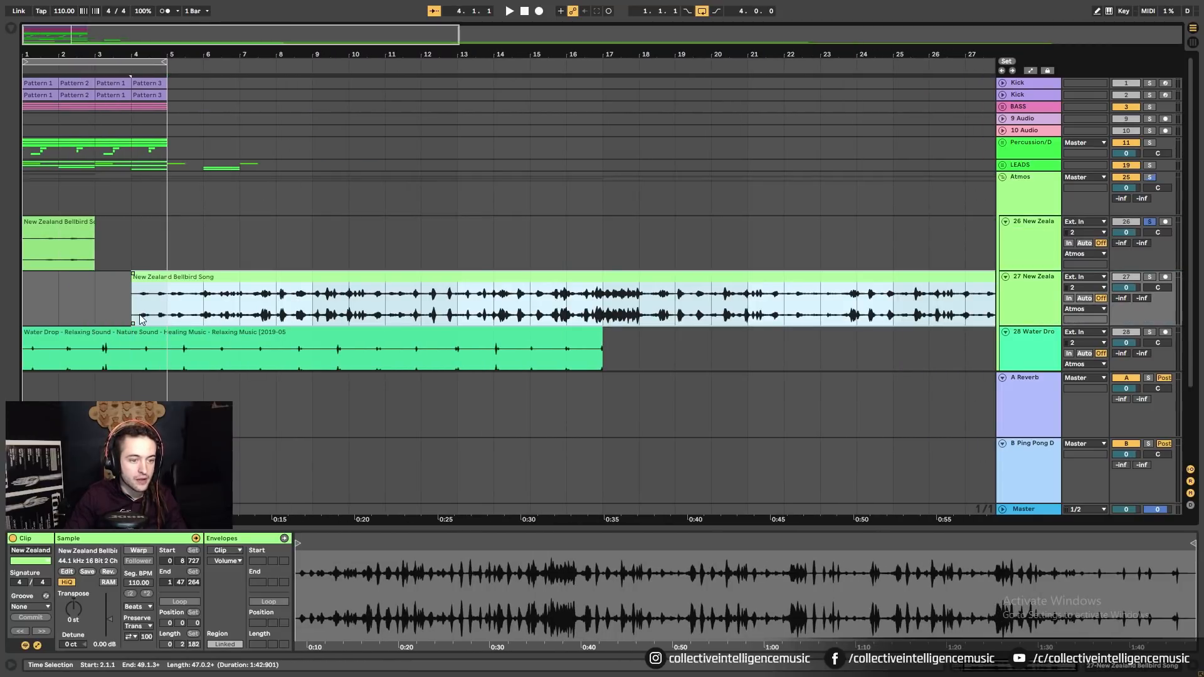
# Duplicate the two-bar bellbird opening clip at bar 3 and crossfade the join between the two copies.
pyautogui.click(1103, 245)
pyautogui.press('space')
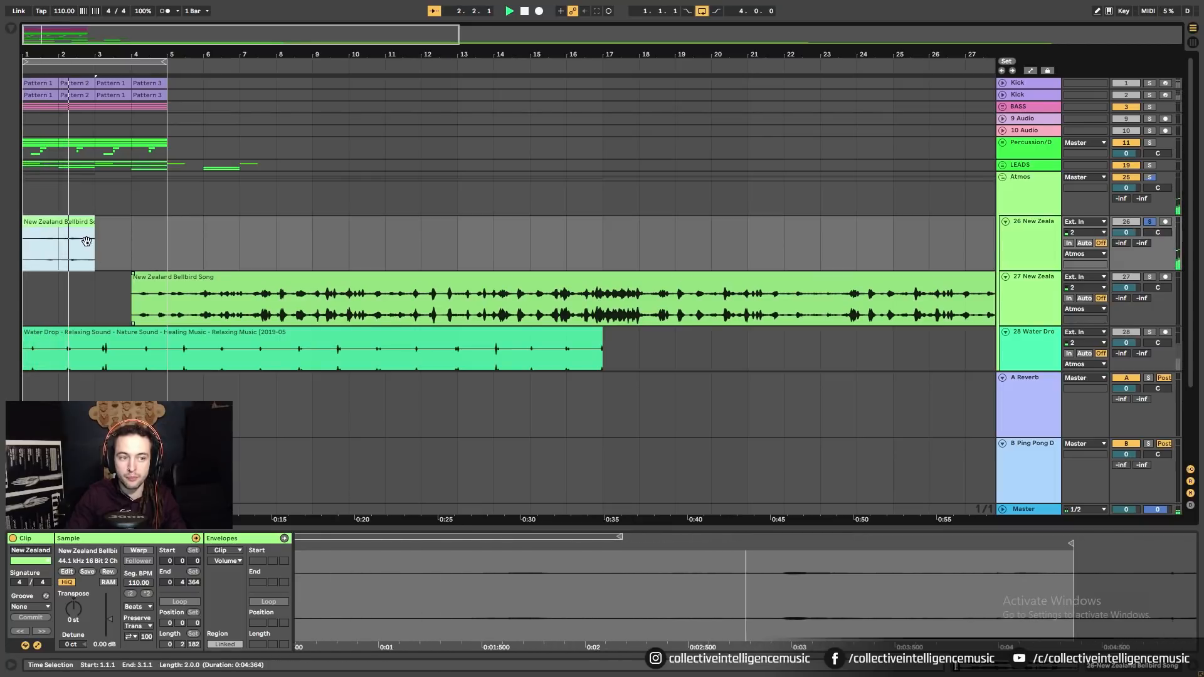
pyautogui.hotkey('ctrl', 'd')
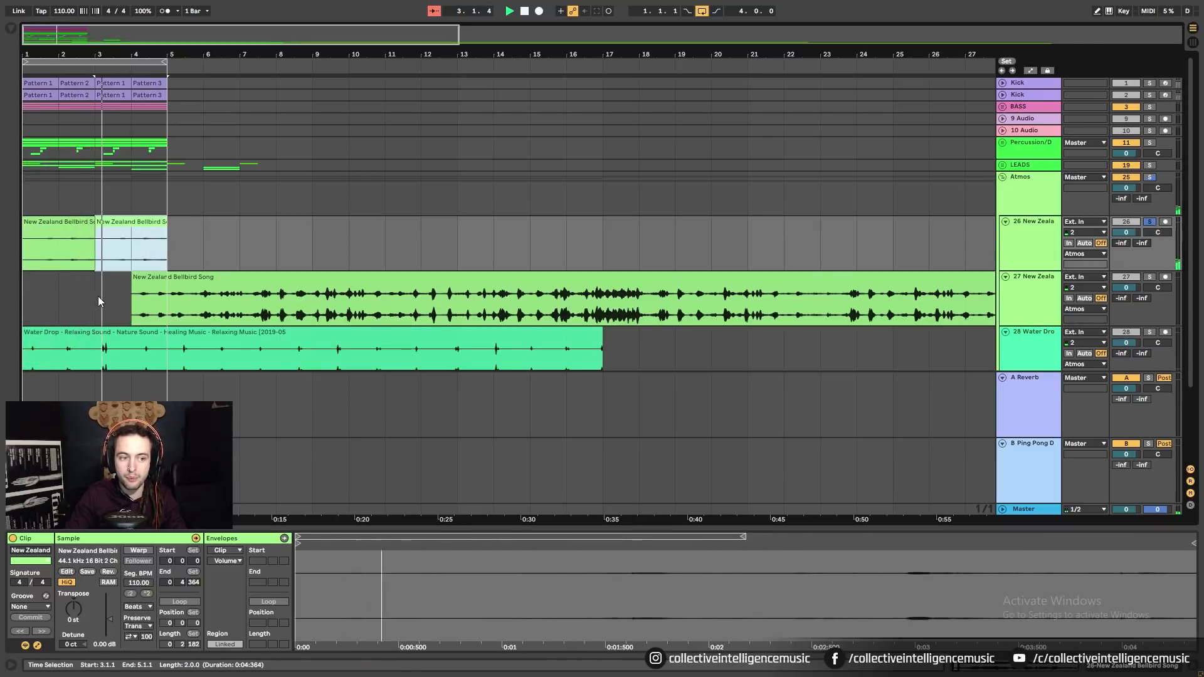
pyautogui.moveTo(73, 53); pyautogui.dragTo(241, 238)
pyautogui.press('space')
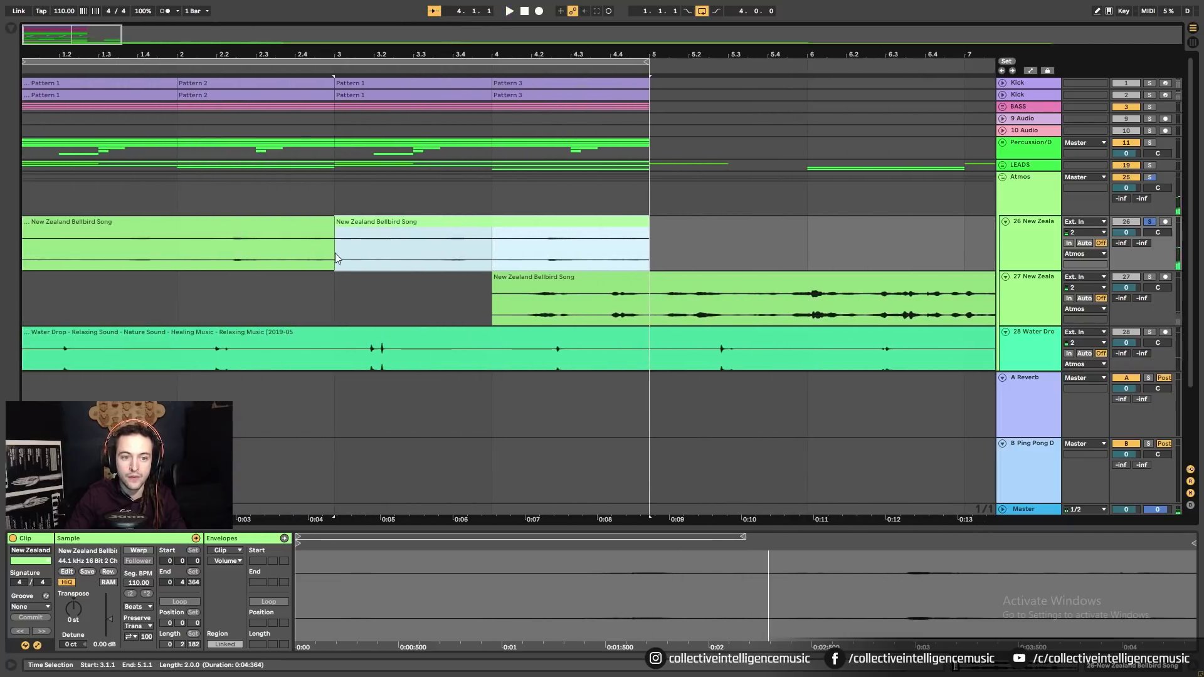
pyautogui.moveTo(334, 223); pyautogui.dragTo(280, 242)
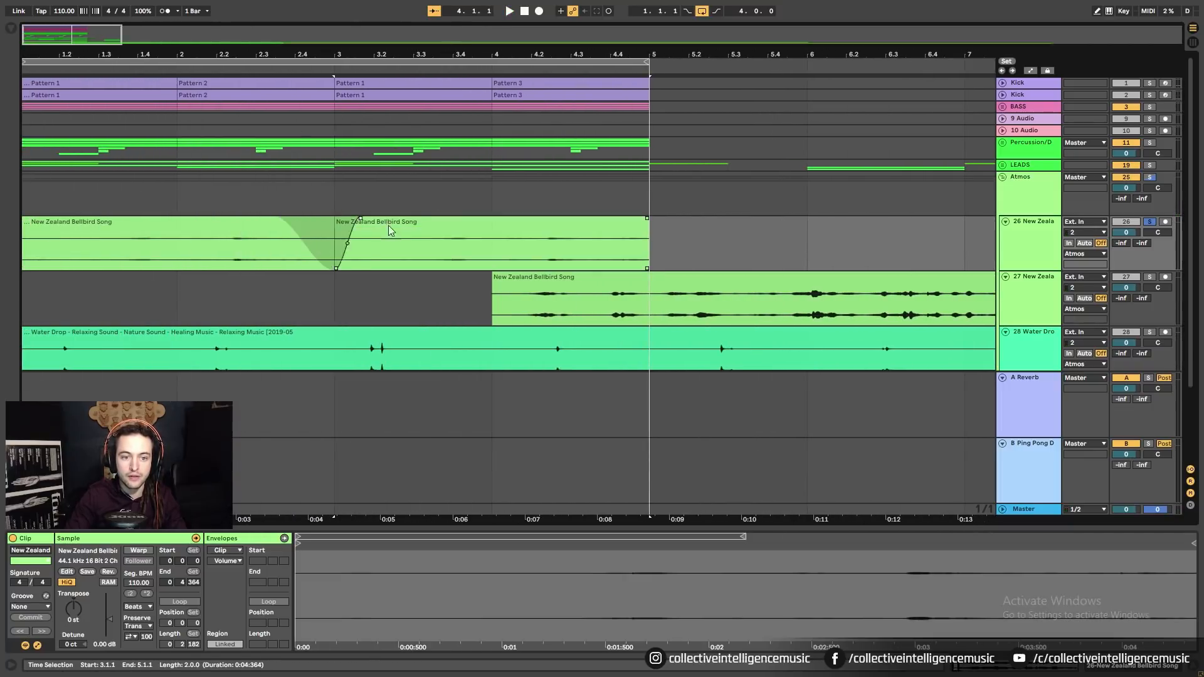
pyautogui.click(309, 223)
# Lower the first bellbird track to -7.2 dB during playback and add both Kick tracks to the solo.
pyautogui.press('space')
pyautogui.moveTo(1126, 232); pyautogui.dragTo(1127, 252)
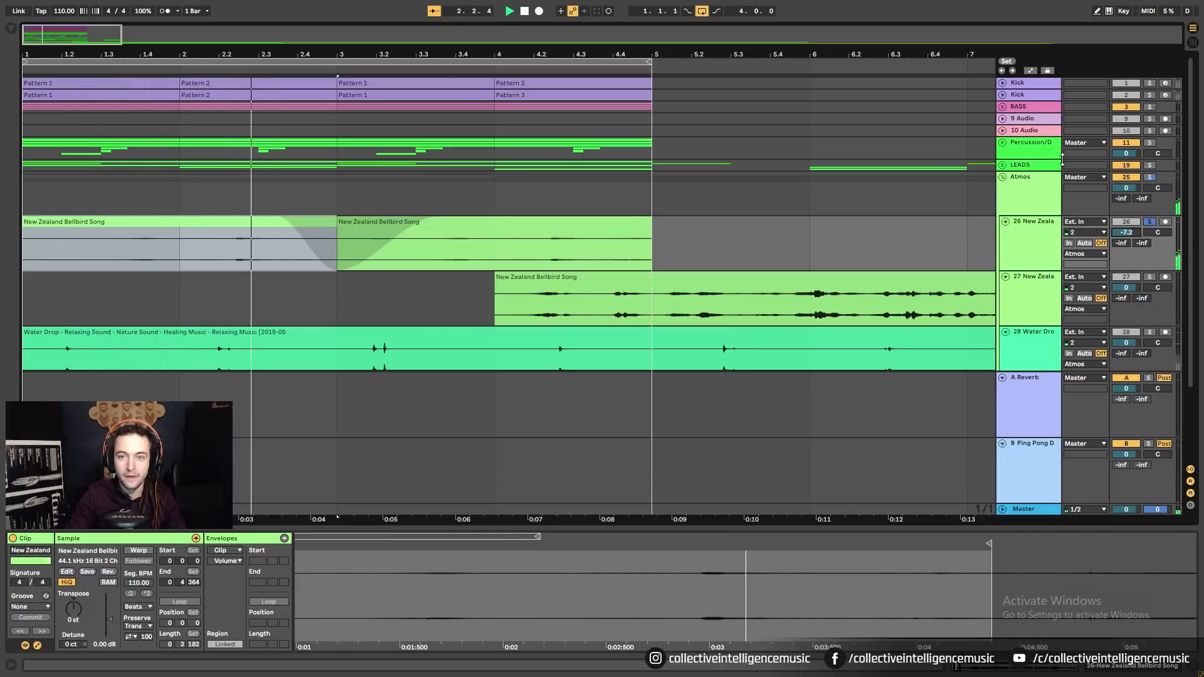
pyautogui.keyDown('ctrl'); pyautogui.click(1150, 84); pyautogui.keyUp('ctrl')
pyautogui.keyDown('ctrl'); pyautogui.click(1150, 95); pyautogui.keyUp('ctrl')
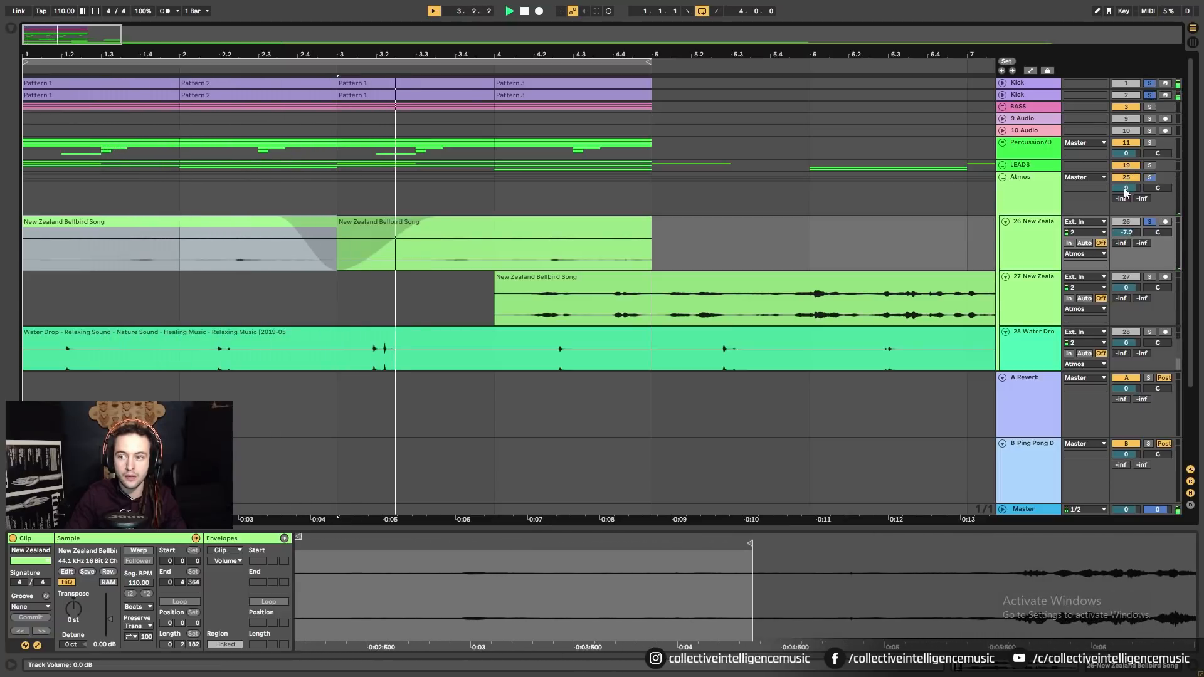
# Move the longer bellbird clip to bar 5 and lower the first bellbird track's volume to -11.0 dB.
pyautogui.moveTo(557, 278); pyautogui.dragTo(695, 308)
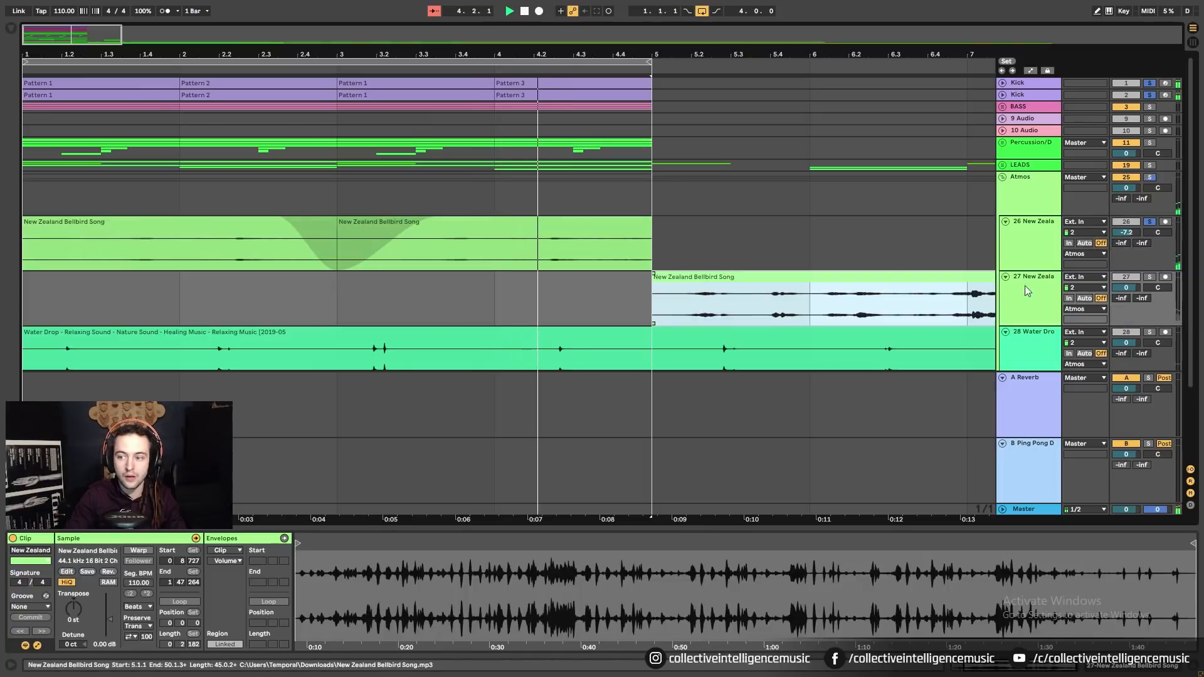
pyautogui.moveTo(1118, 237); pyautogui.dragTo(1119, 247)
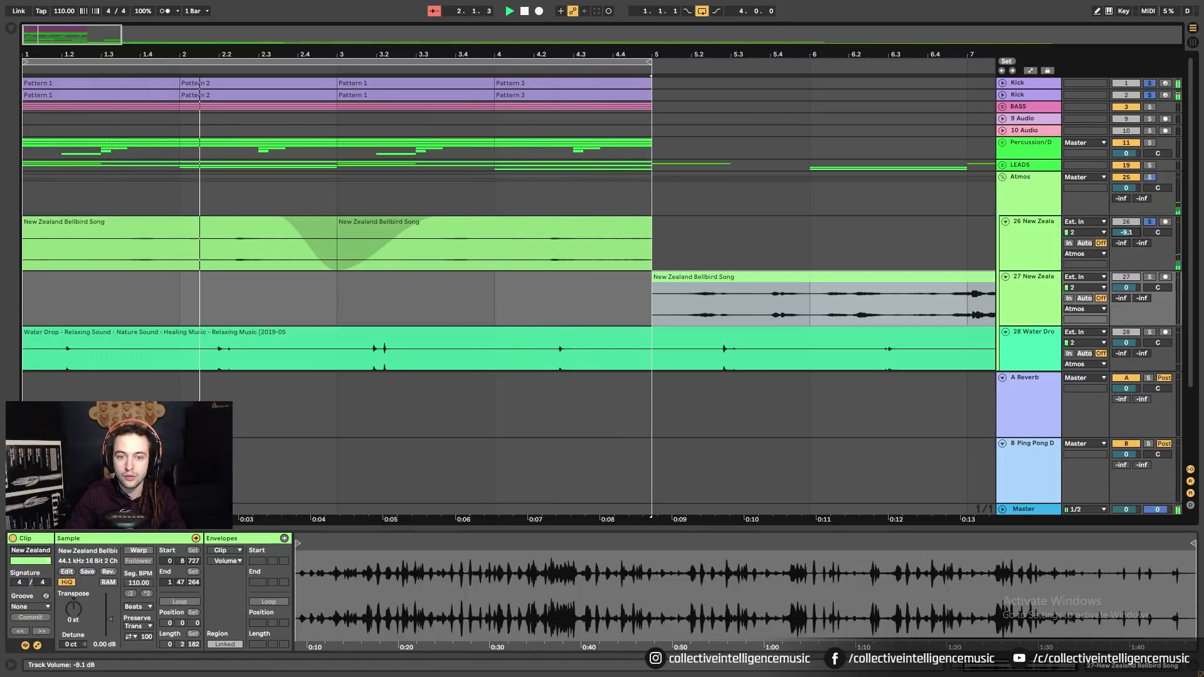
pyautogui.moveTo(1119, 247); pyautogui.dragTo(1119, 257)
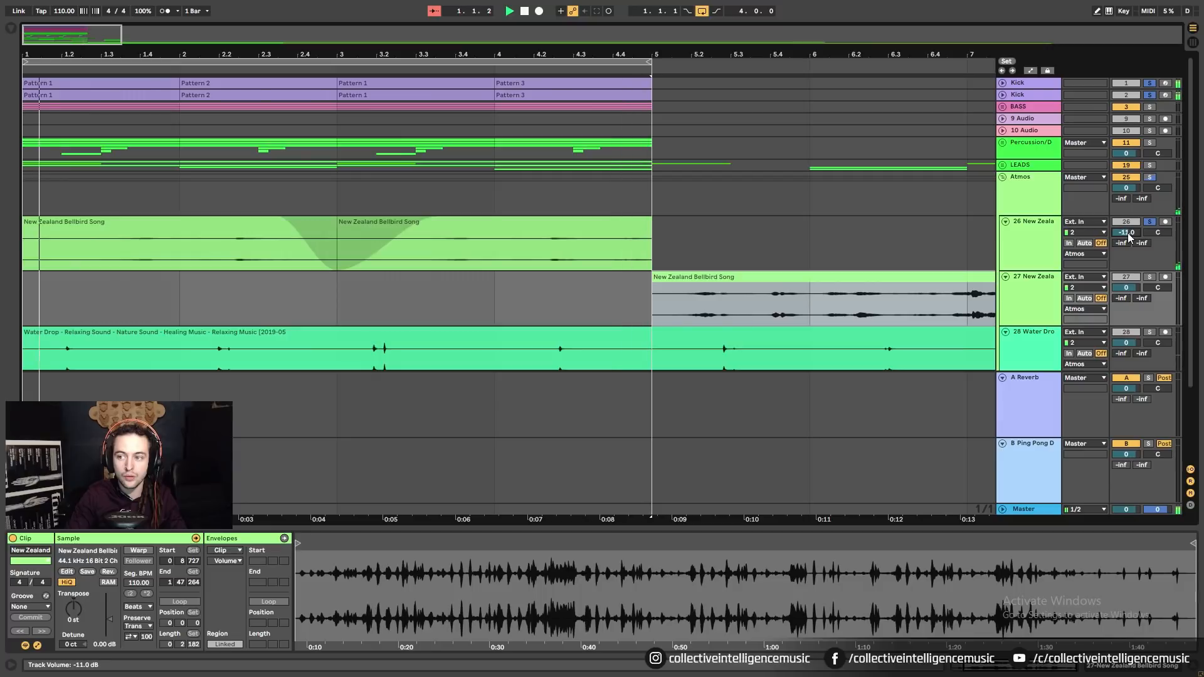
# Add the BASS track to the soloed Kick and bellbird tracks, leaving 9 Audio out of the solo.
pyautogui.click(1151, 120)
pyautogui.click(1151, 119)
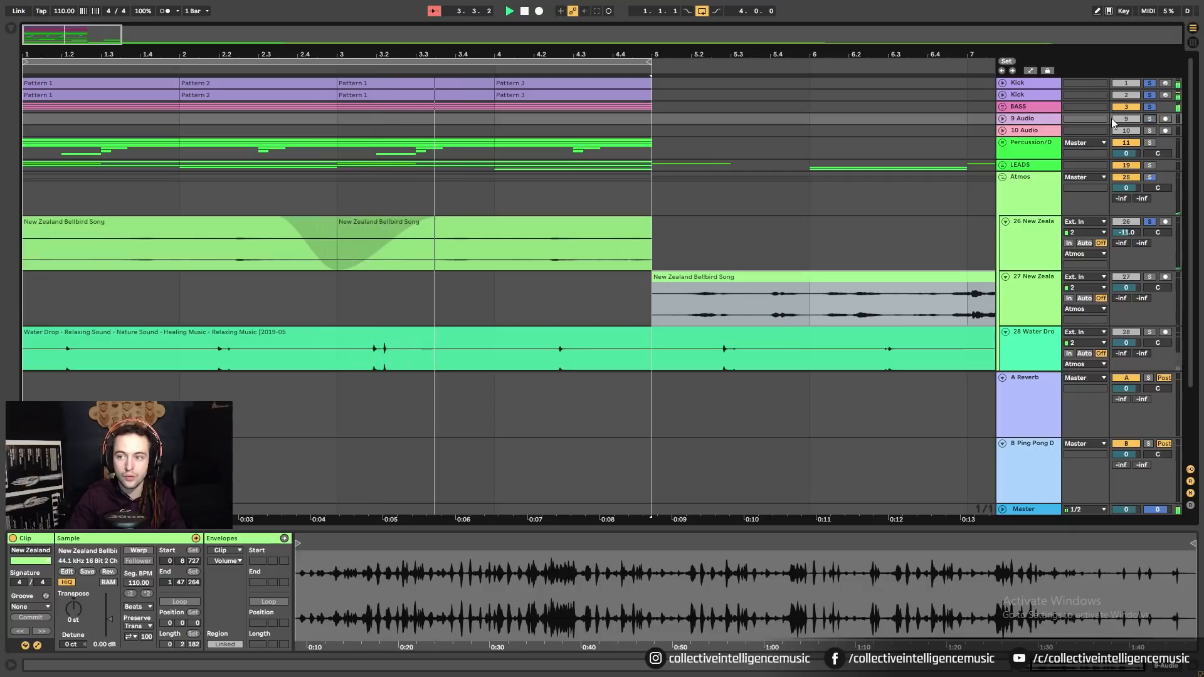
# Delete the empty 9 Audio and 10 Audio tracks and add the Percussion group to the solo.
pyautogui.moveTo(882, 54); pyautogui.dragTo(226, 54)
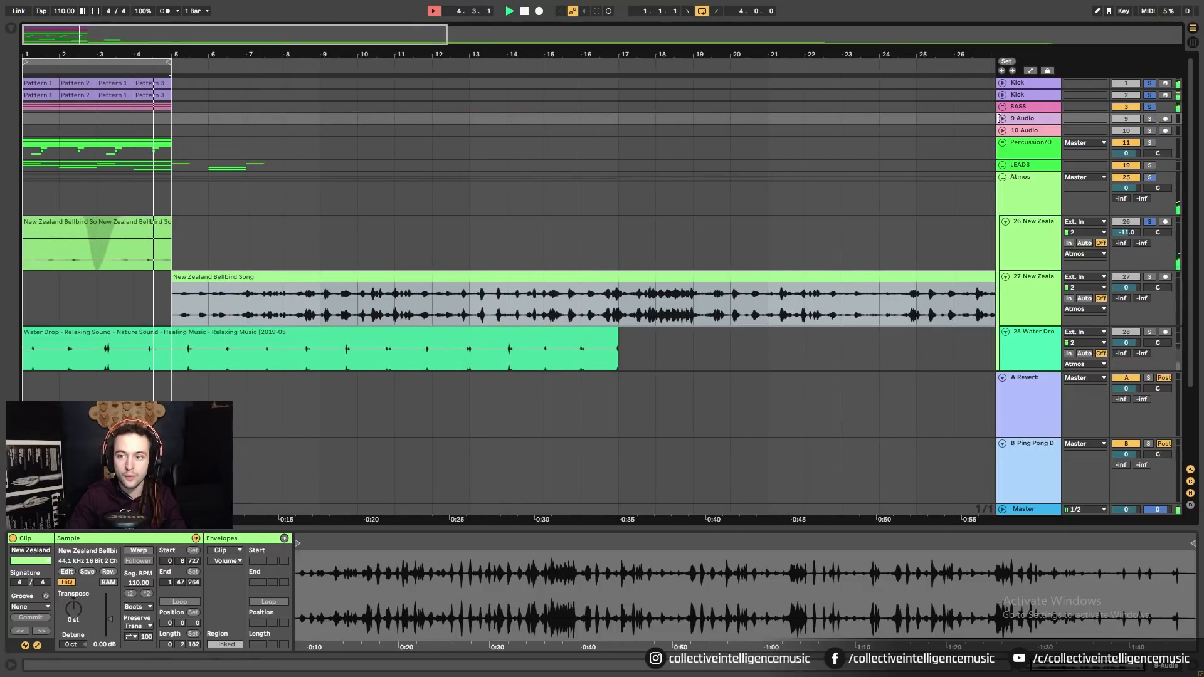
pyautogui.click(1020, 132)
pyautogui.click(1031, 119)
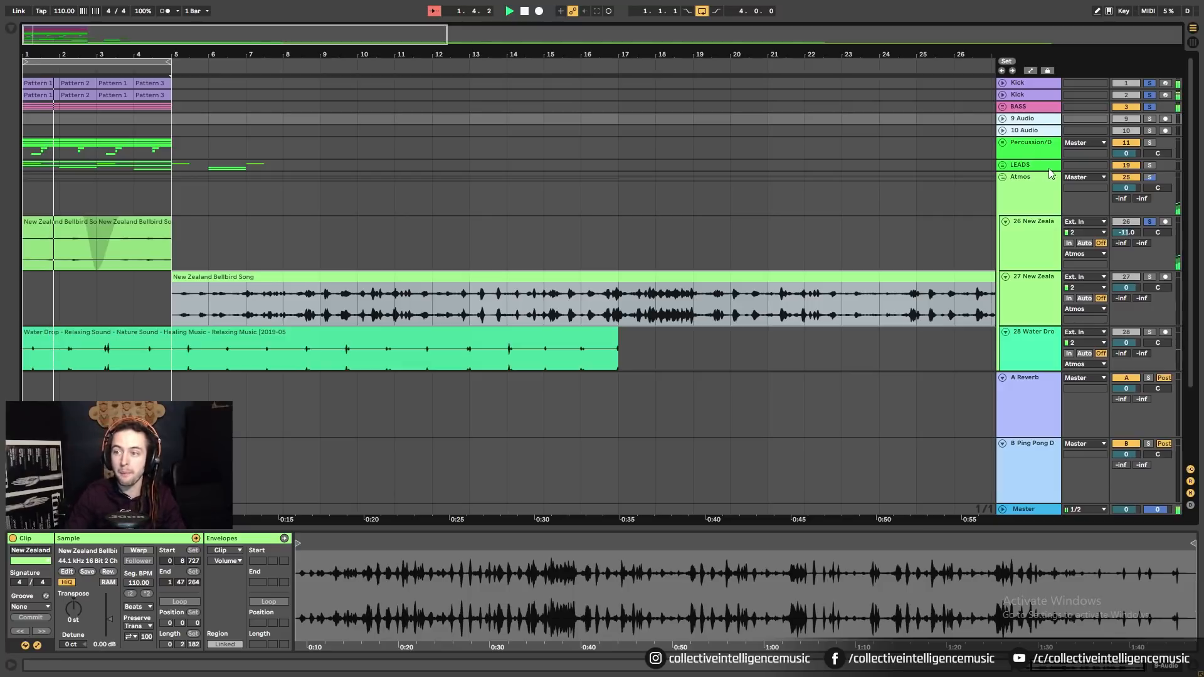
pyautogui.press('Delete')
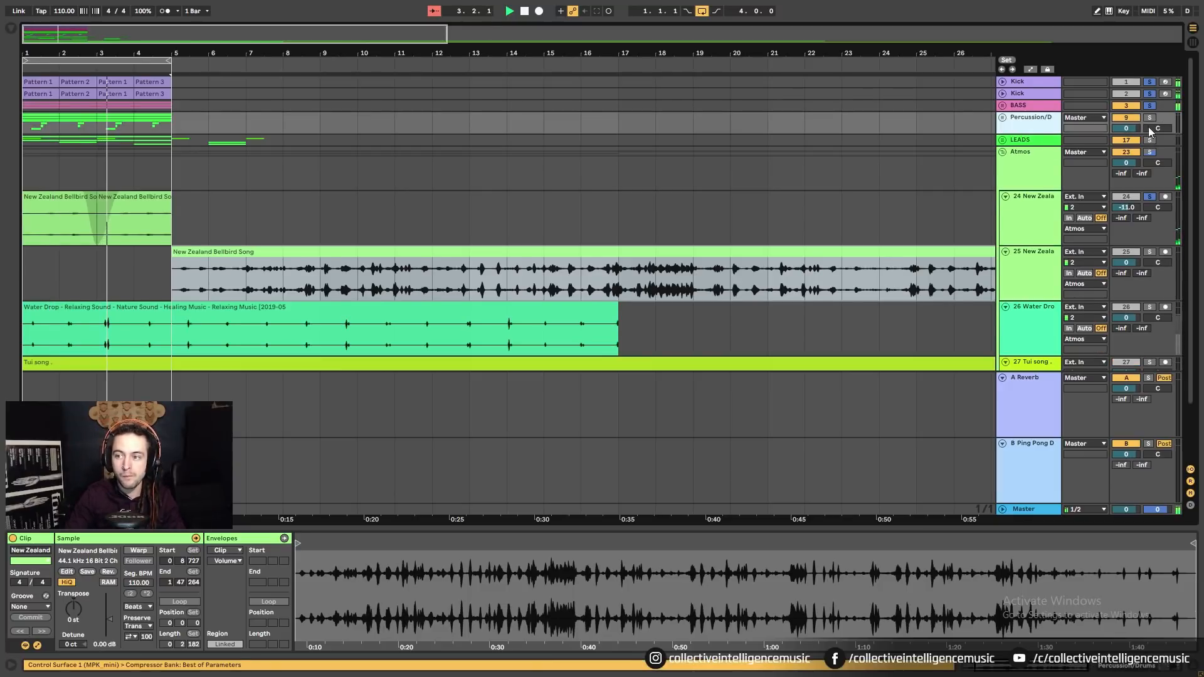
pyautogui.click(1149, 118)
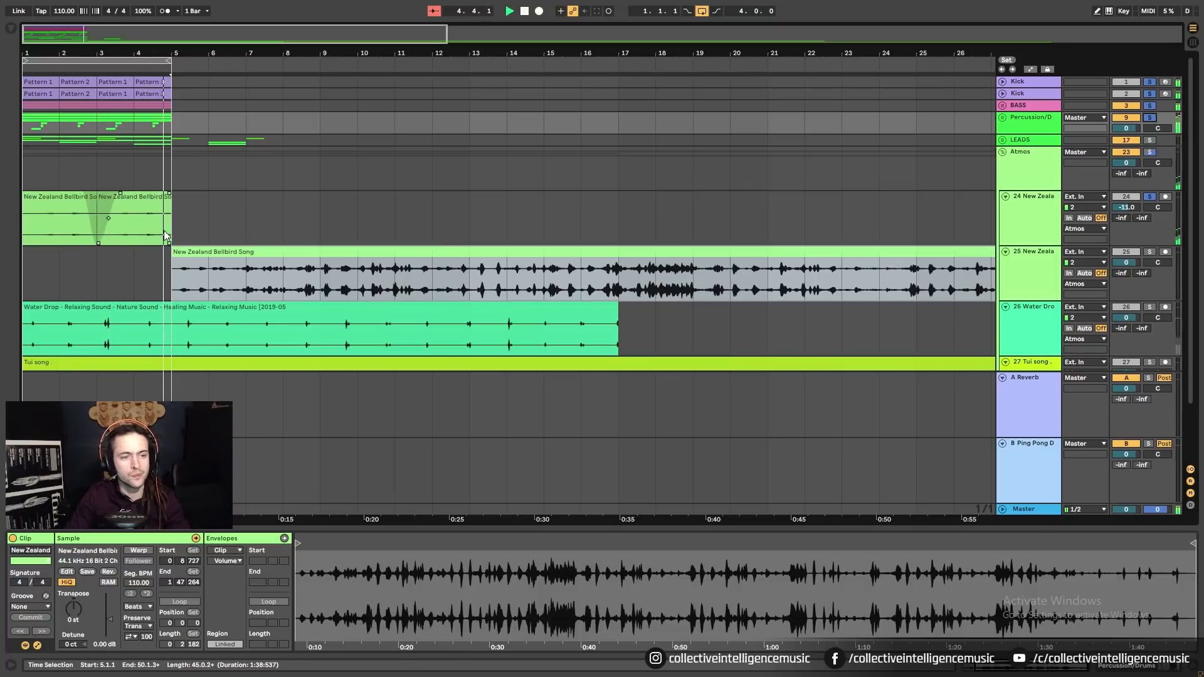
# Move the second two-bar bellbird copy on the first bellbird track from bar 3 to bar 9.
pyautogui.press('space')
pyautogui.moveTo(113, 197); pyautogui.dragTo(479, 220)
pyautogui.click(81, 198)
pyautogui.keyDown('shift'); pyautogui.click(167, 213); pyautogui.keyUp('shift')
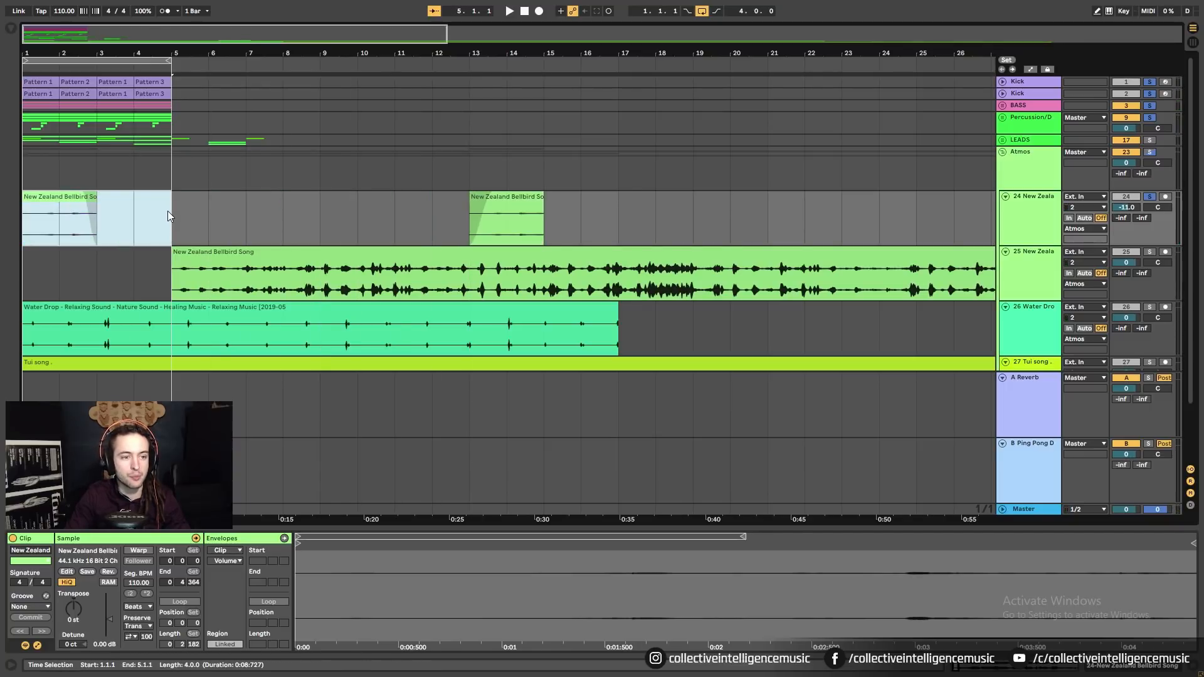
pyautogui.keyDown('shift'); pyautogui.click(315, 224); pyautogui.keyUp('shift')
pyautogui.moveTo(280, 57); pyautogui.dragTo(281, 36)
pyautogui.moveTo(279, 198); pyautogui.dragTo(70, 232)
pyautogui.click(53, 200)
pyautogui.keyDown('shift'); pyautogui.click(207, 211); pyautogui.keyUp('shift')
# Solo the second bellbird track, audition its long clip and copy the one-bar section at bar 12 to bar 1.
pyautogui.click(142, 253)
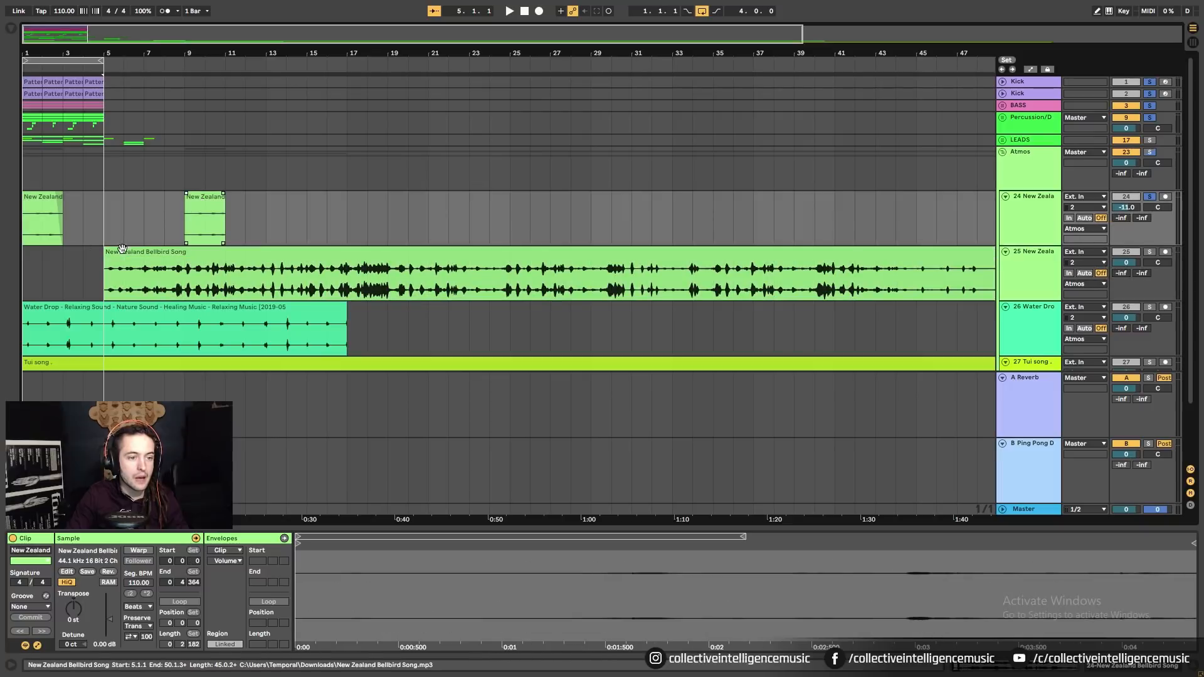
pyautogui.click(451, 295)
pyautogui.press('space')
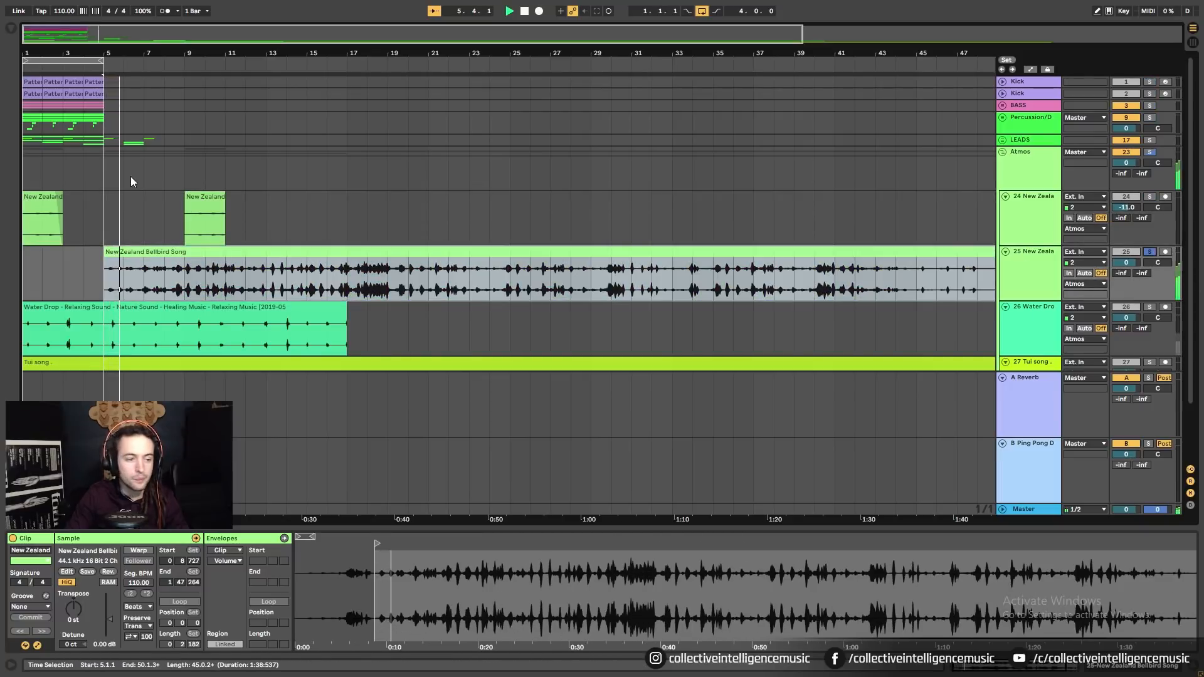
pyautogui.moveTo(123, 54); pyautogui.dragTo(198, 88)
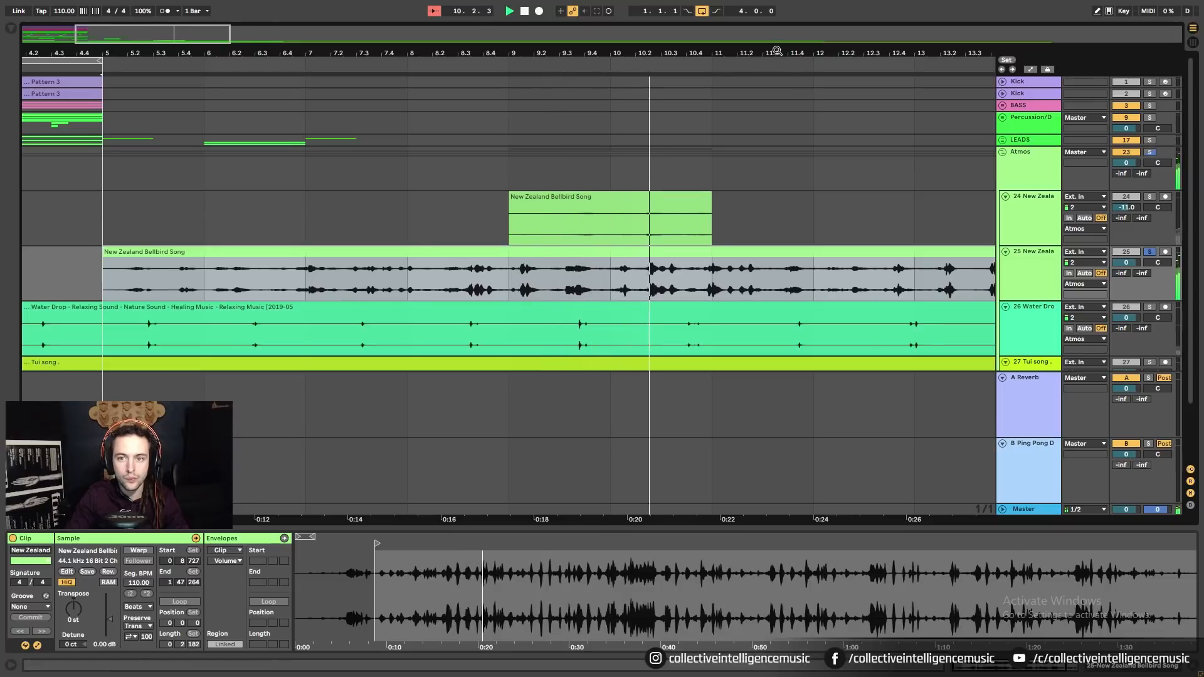
pyautogui.moveTo(777, 49); pyautogui.dragTo(617, 50)
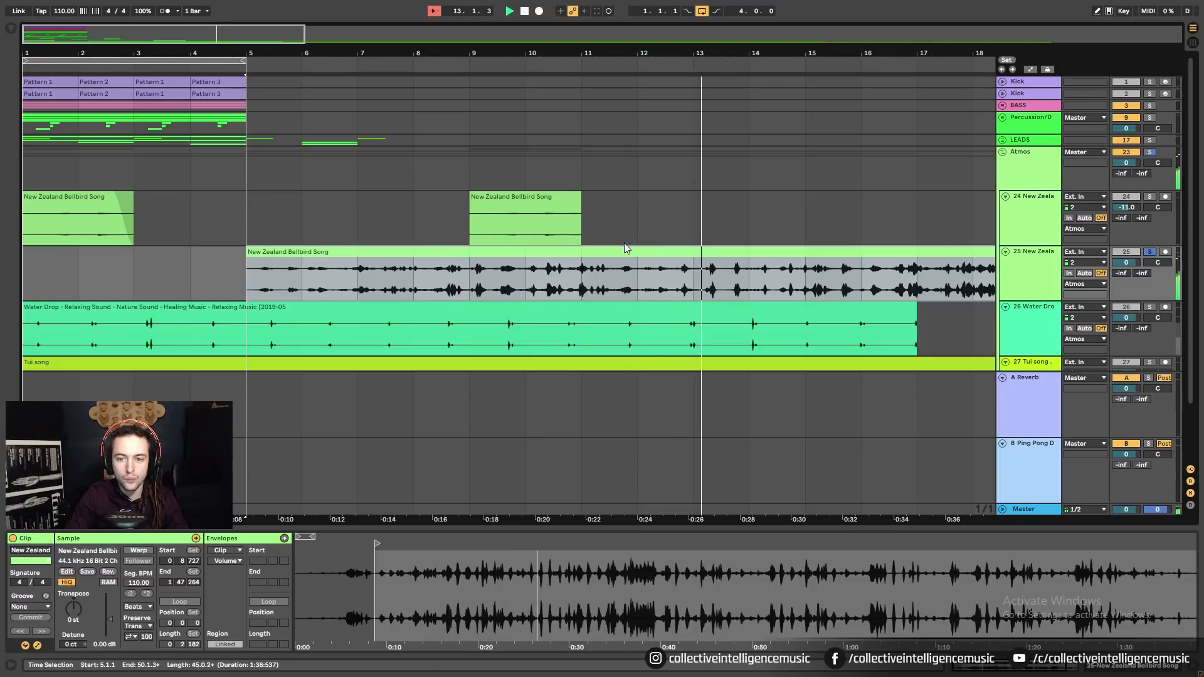
pyautogui.click(648, 293)
pyautogui.press('space')
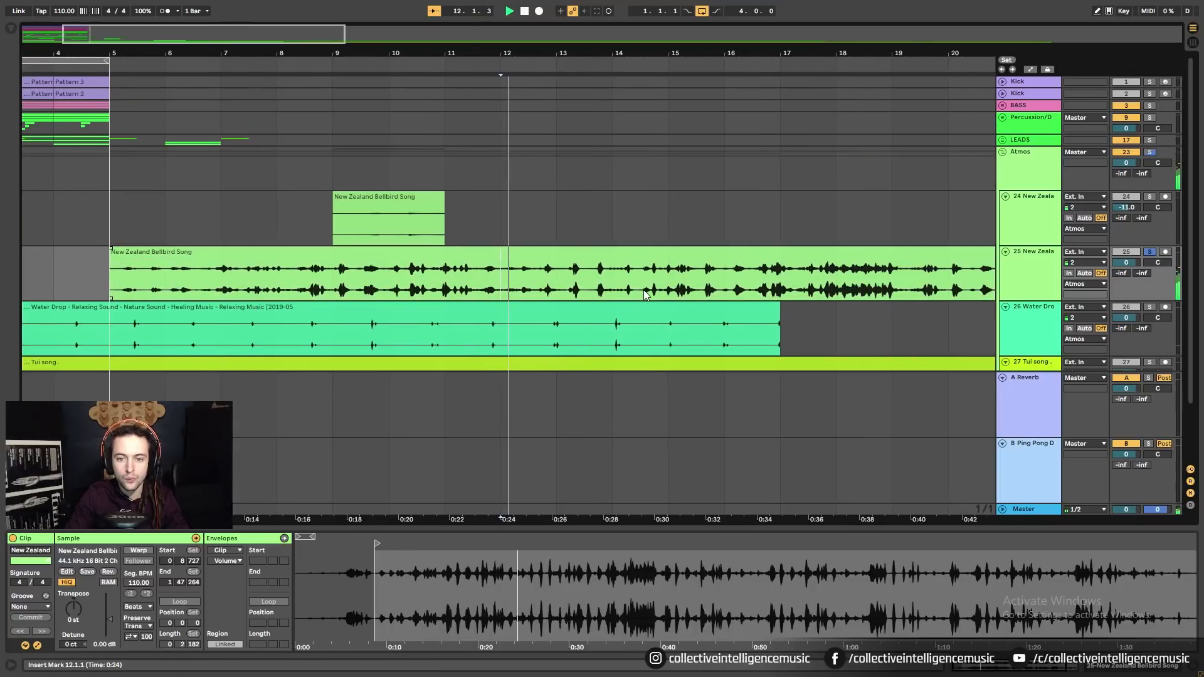
pyautogui.moveTo(522, 54); pyautogui.dragTo(522, 38)
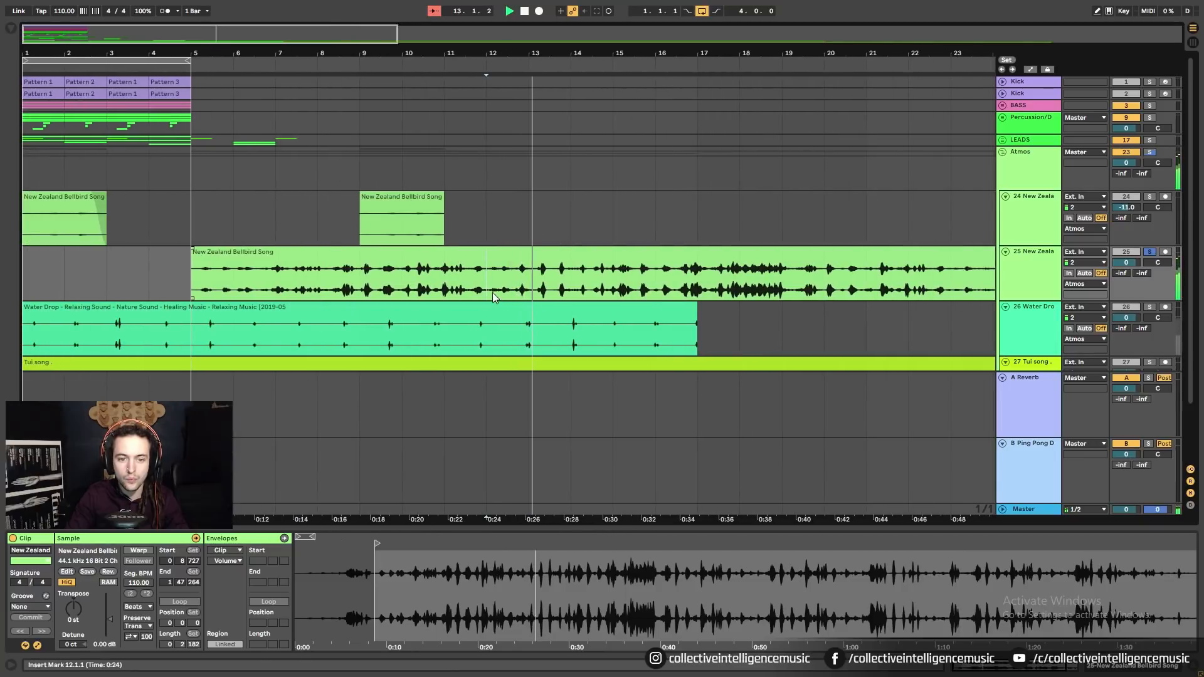
pyautogui.press('space')
pyautogui.moveTo(492, 293); pyautogui.dragTo(28, 283)
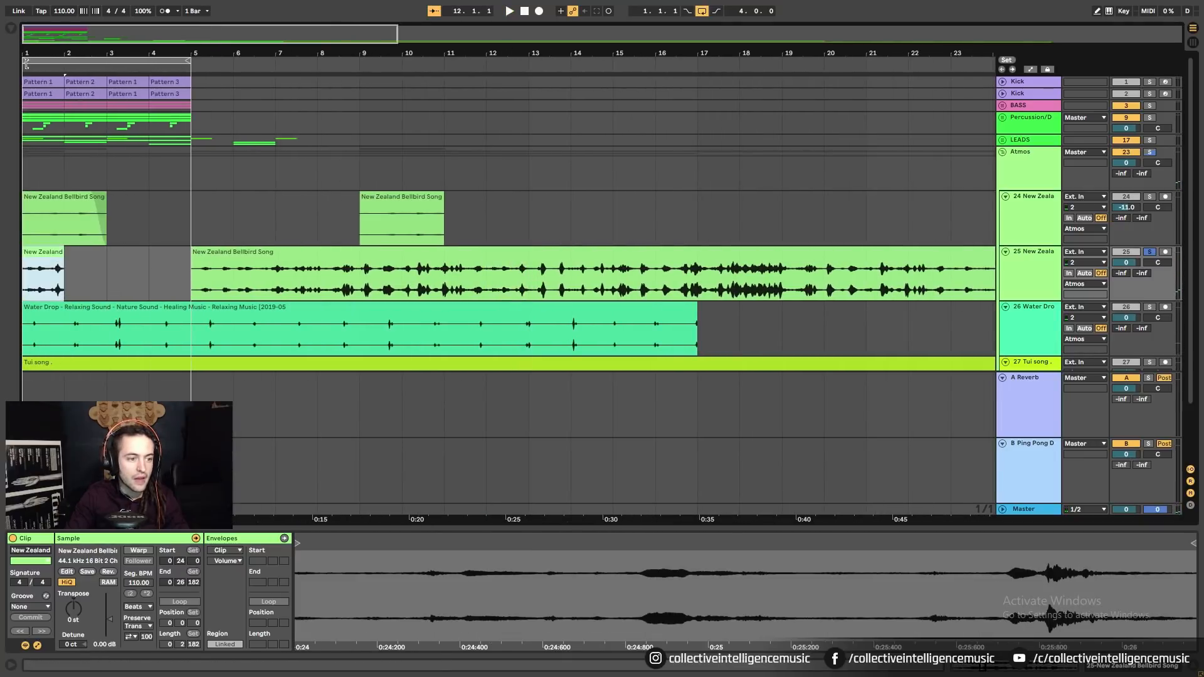
# Trim the start of the copied one-bar bellbird clip to about 1.2.3 and move the remainder to bar 1.
pyautogui.press('space')
pyautogui.moveTo(29, 37); pyautogui.dragTo(29, 52)
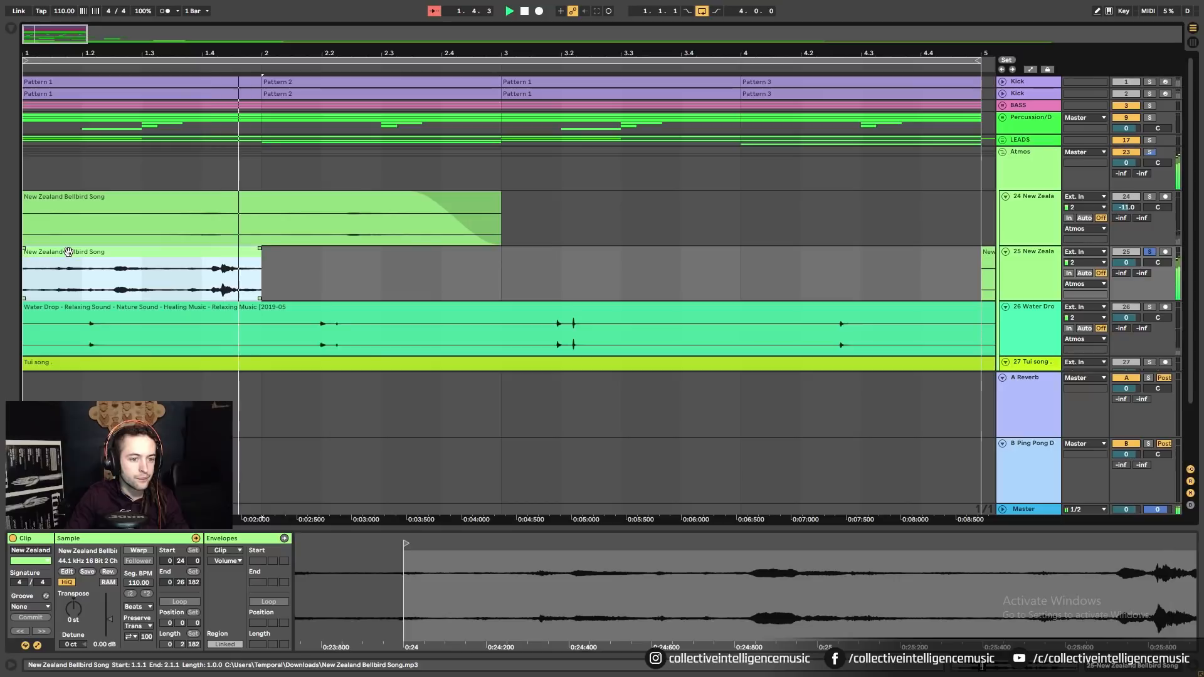
pyautogui.click(60, 275)
pyautogui.moveTo(28, 259); pyautogui.dragTo(115, 263)
pyautogui.press('space')
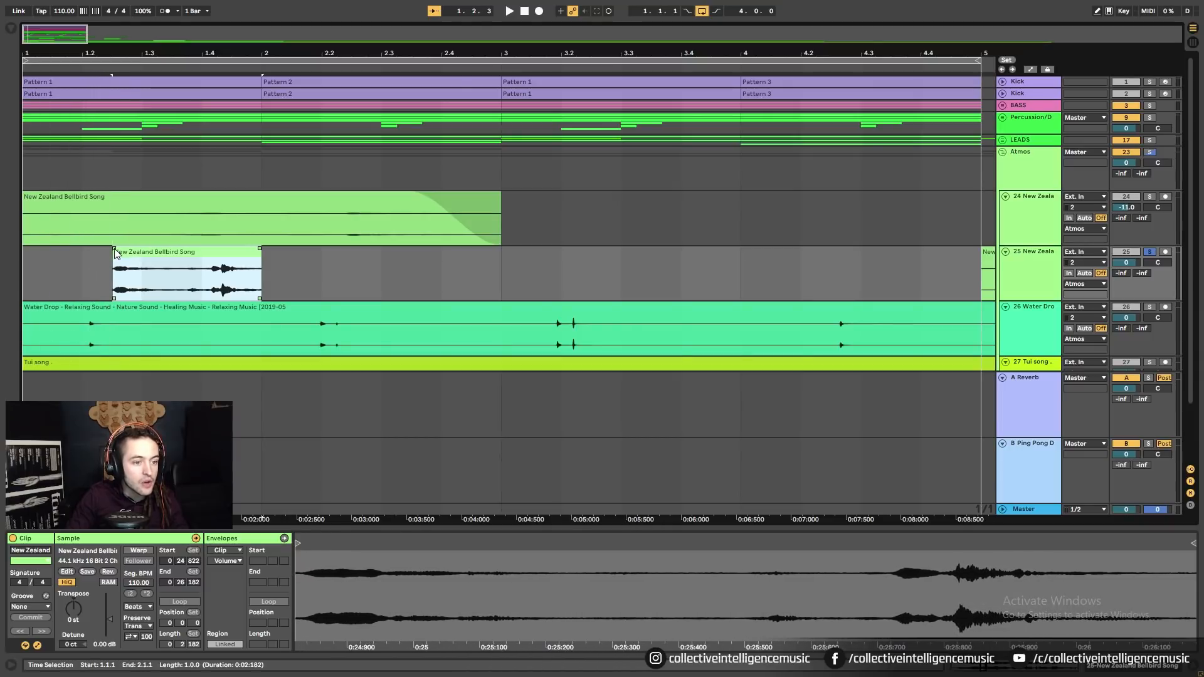
pyautogui.click(117, 254)
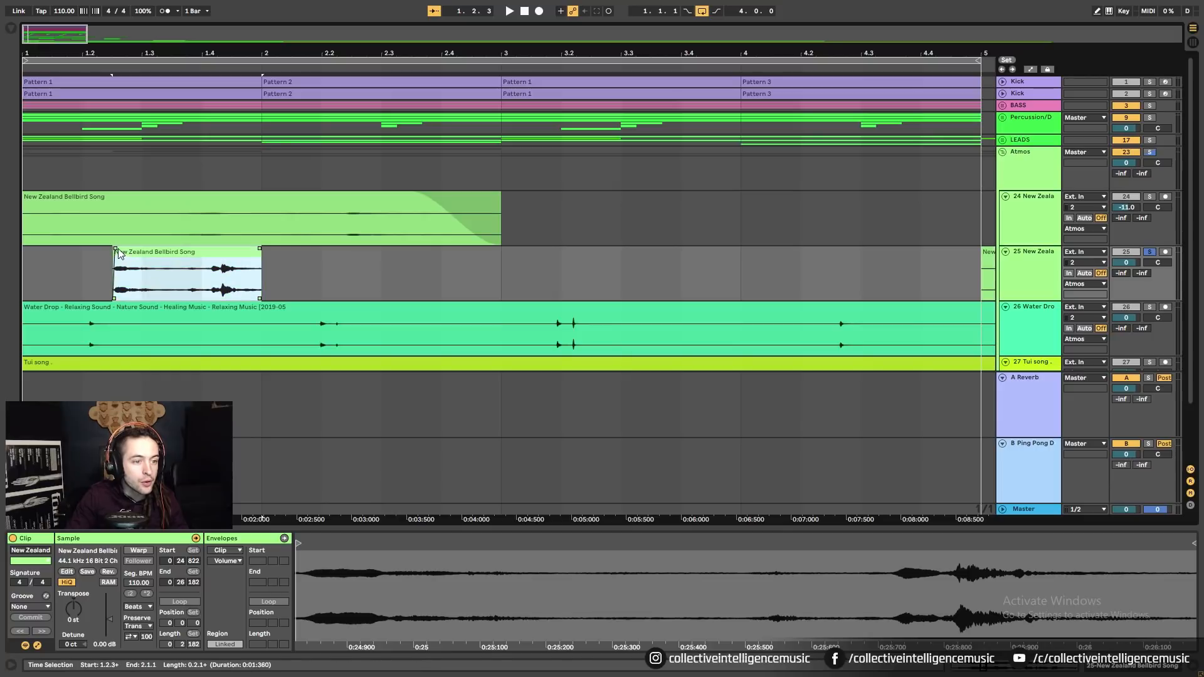
pyautogui.moveTo(118, 254); pyautogui.dragTo(27, 253)
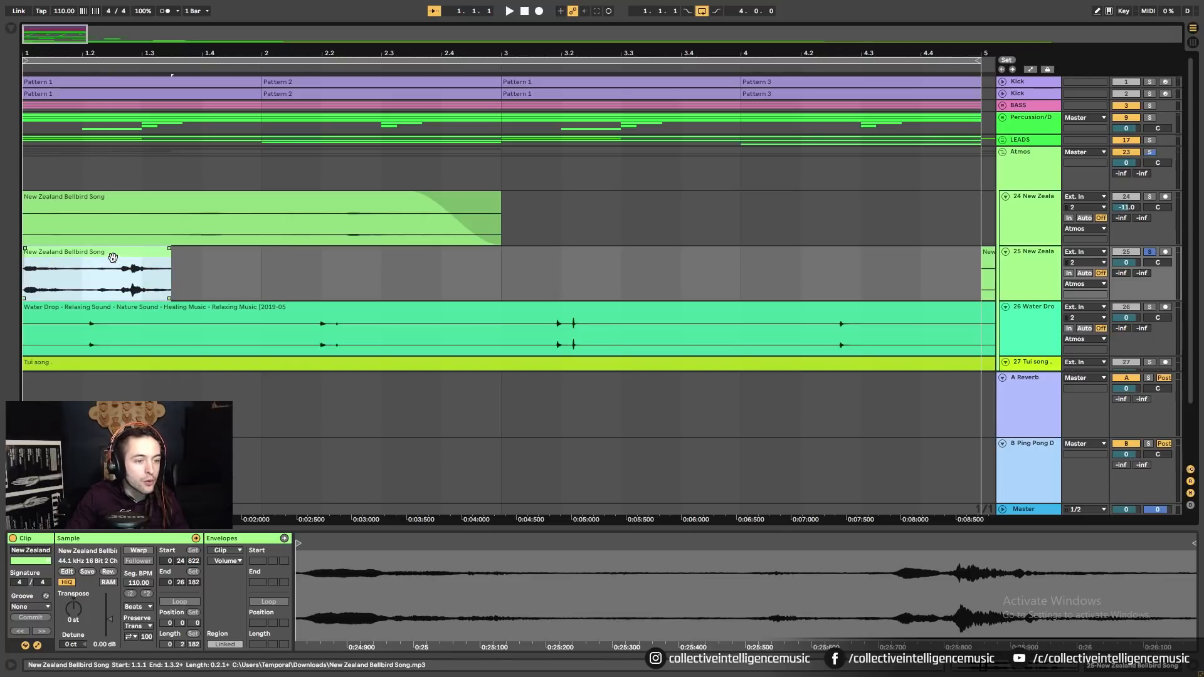
# Add a short fade-out to the end of the trimmed bellbird clip and audition it.
pyautogui.press('space')
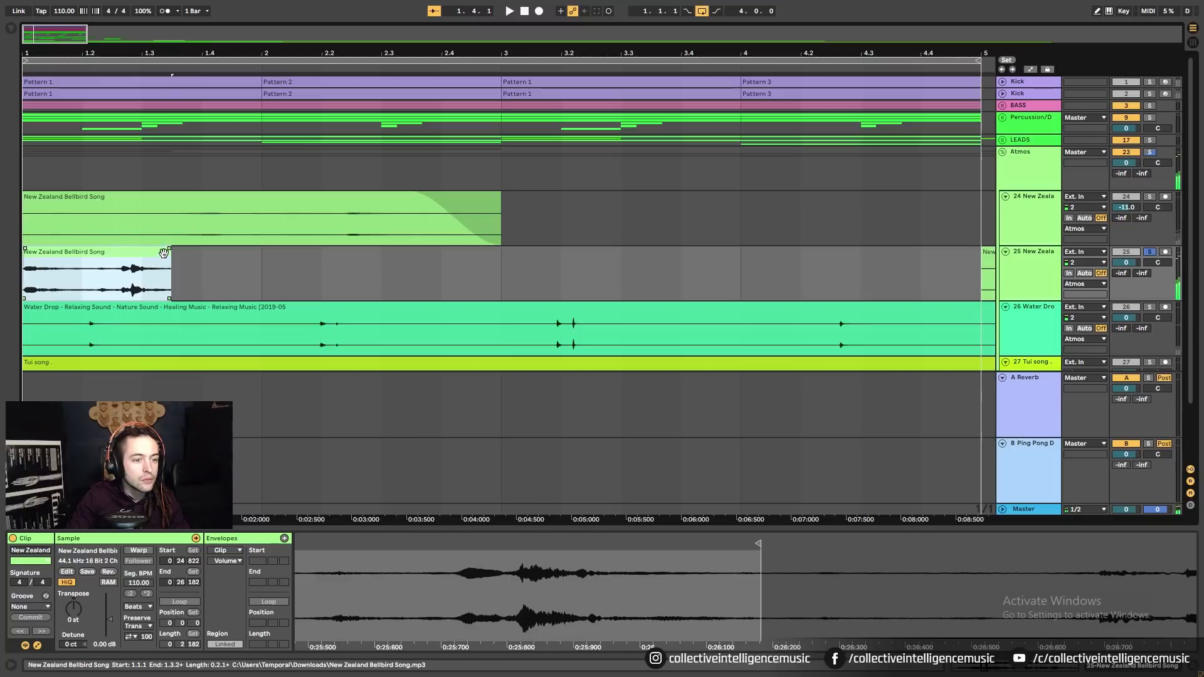
pyautogui.moveTo(169, 249); pyautogui.dragTo(158, 253)
pyautogui.click(85, 256)
pyautogui.press('space')
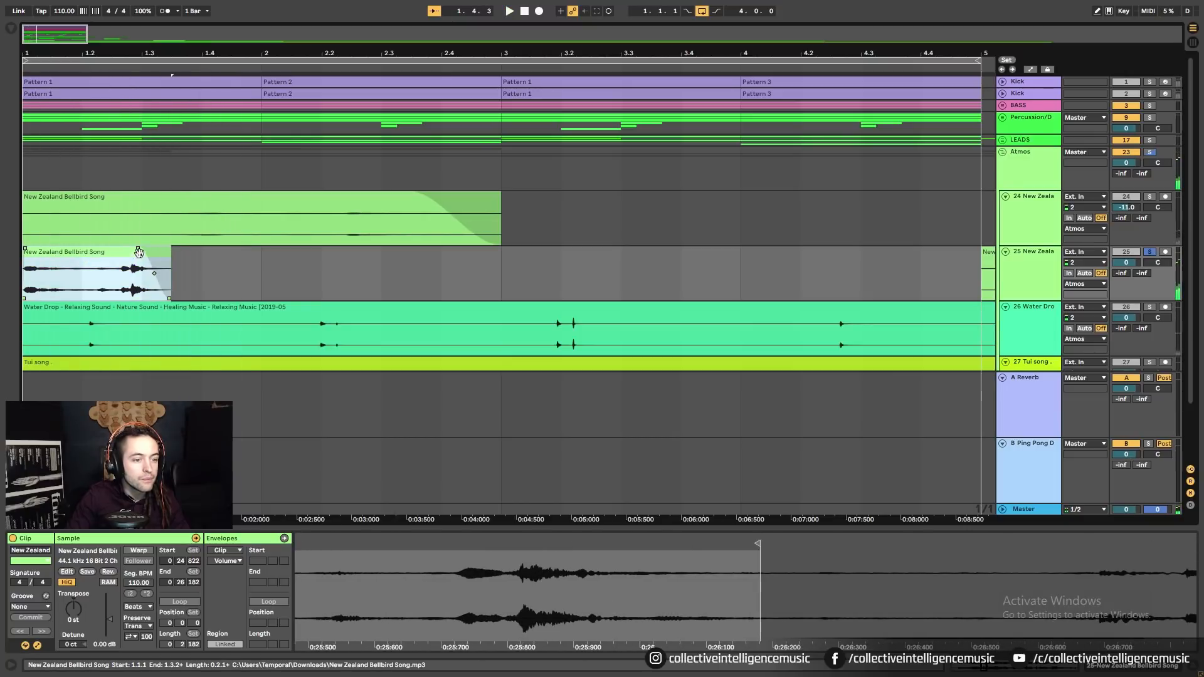
# Extend the short bellbird clip to bar 2 with a fade-out from about beat 1.3, and bend the fade curve downward.
pyautogui.press('space')
pyautogui.moveTo(170, 253); pyautogui.dragTo(142, 251)
pyautogui.press('space')
pyautogui.press('space')
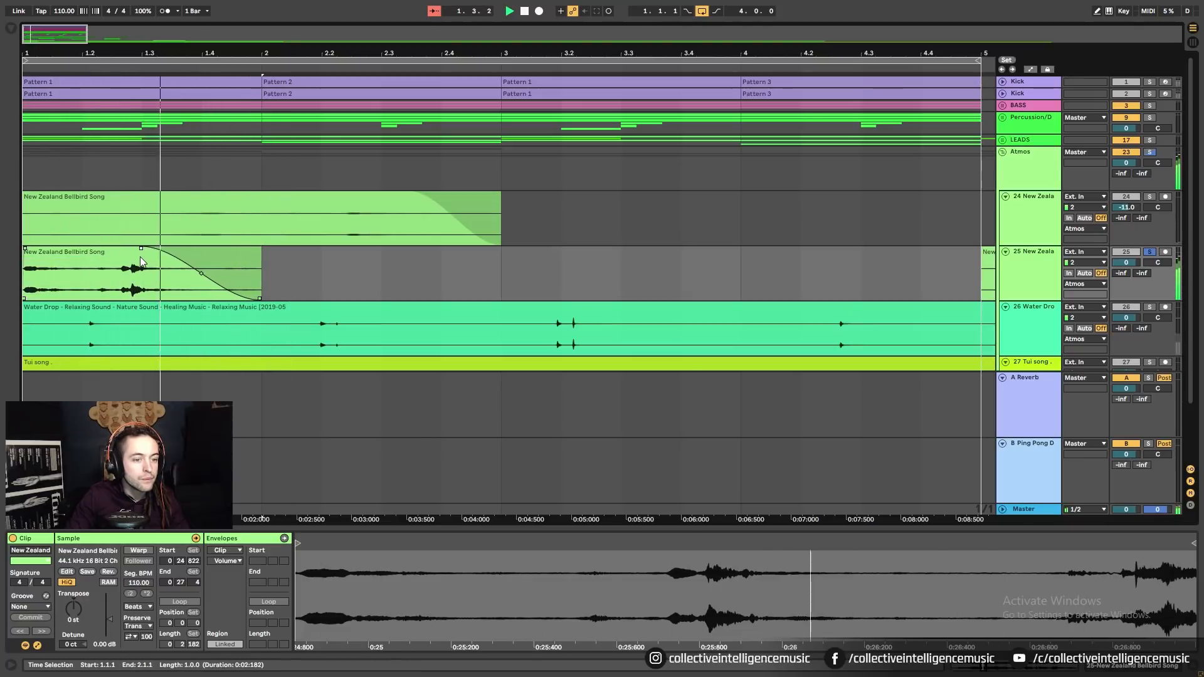
pyautogui.press('space')
pyautogui.press('space')
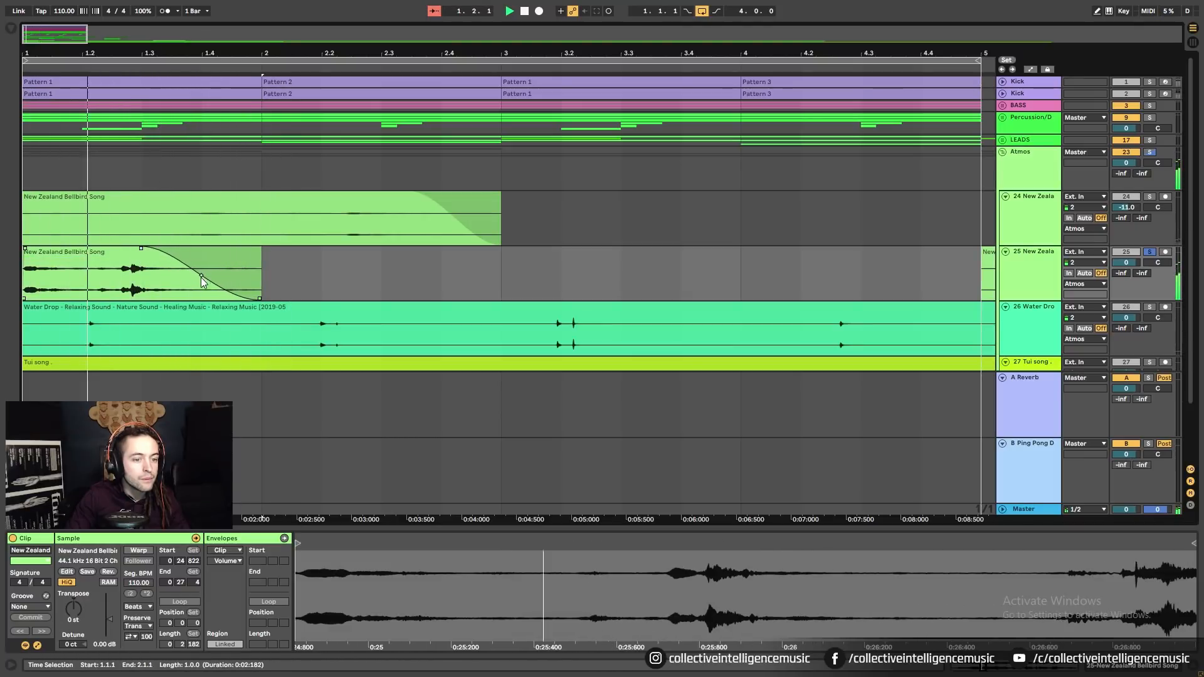
pyautogui.moveTo(201, 277); pyautogui.dragTo(199, 286)
pyautogui.press('space')
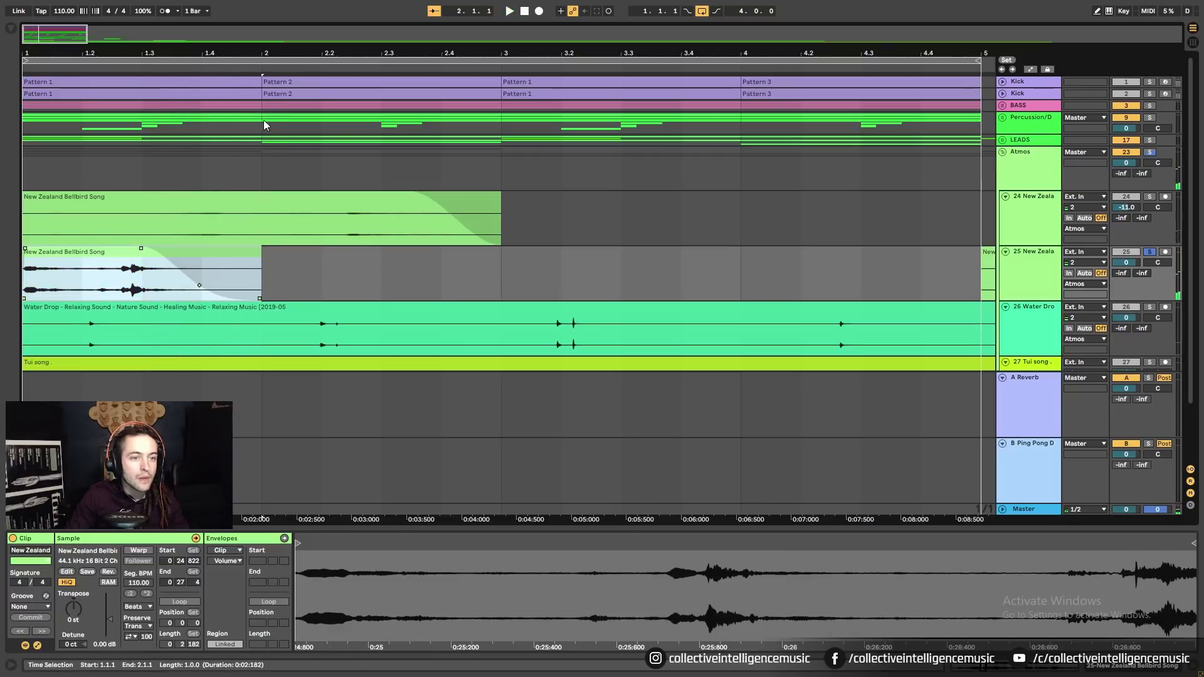
# Insert a new audio track below the second bellbird track and move the long bellbird clip onto it at bar 5.
pyautogui.moveTo(264, 54); pyautogui.dragTo(130, 55)
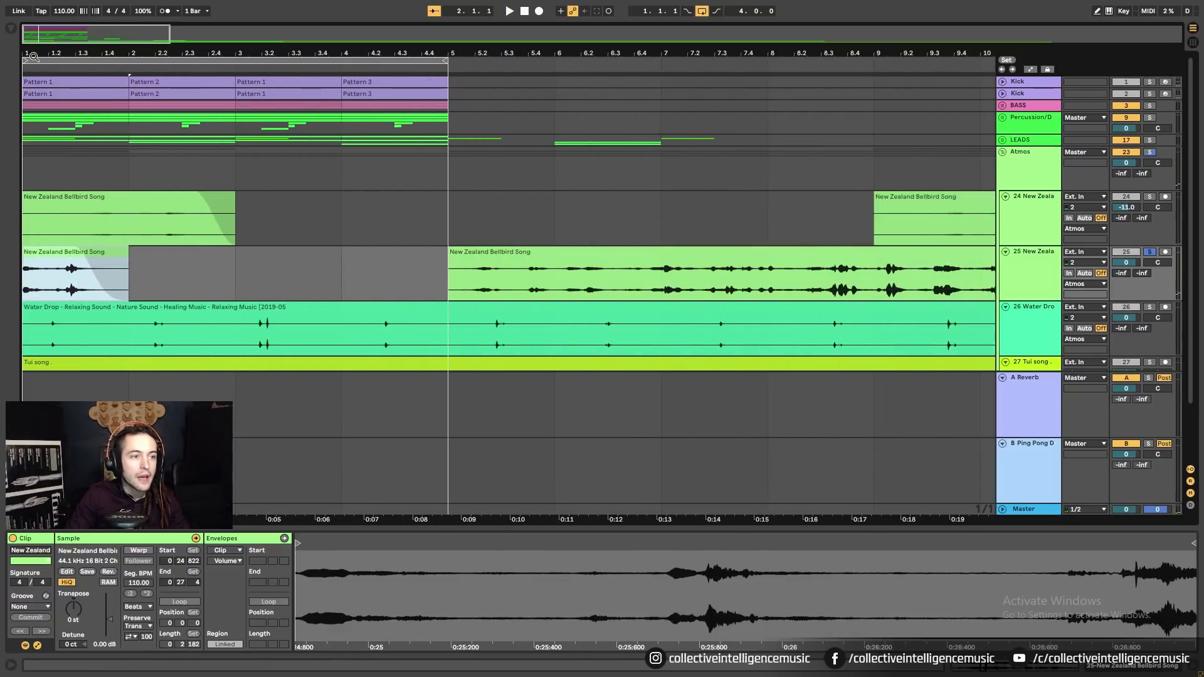
pyautogui.click(11, 30)
pyautogui.moveTo(480, 69); pyautogui.dragTo(484, 50)
pyautogui.click(554, 256)
pyautogui.rightClick(1037, 264)
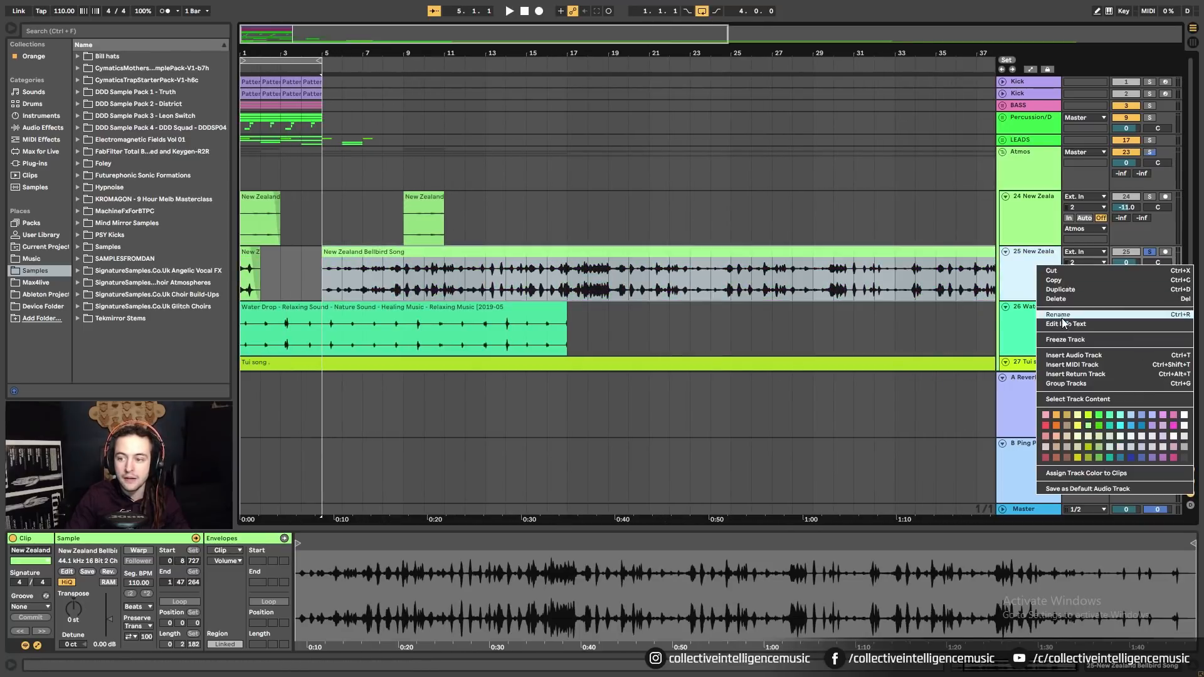
pyautogui.click(899, 326)
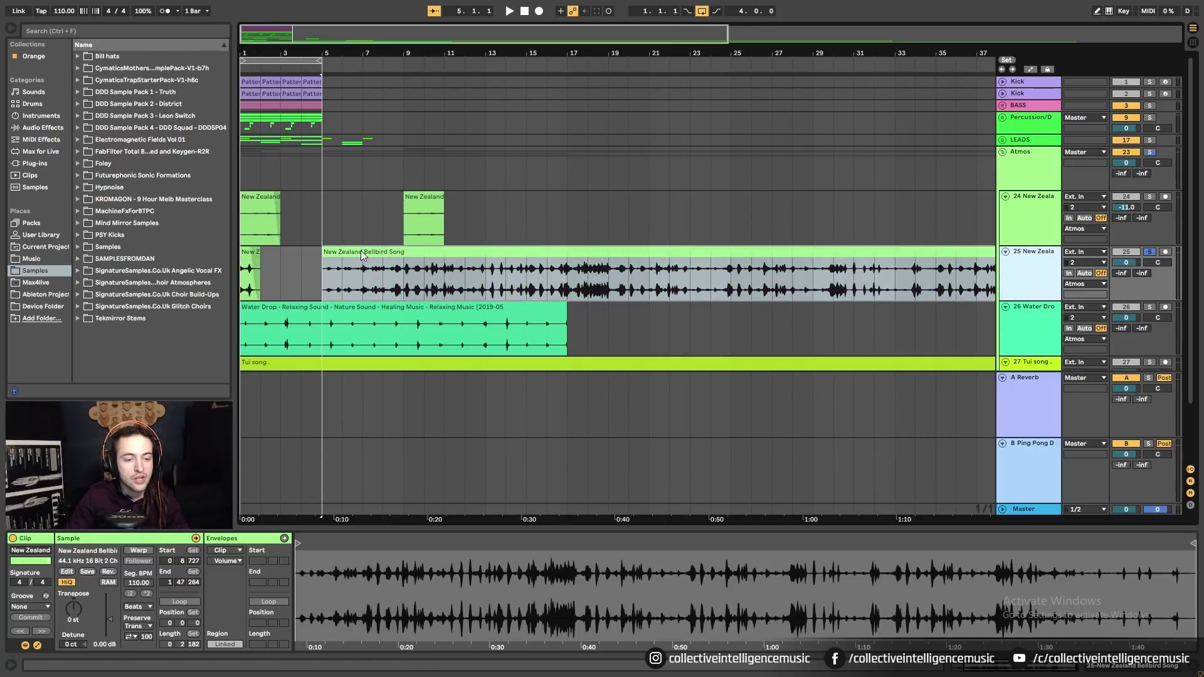
pyautogui.hotkey('ctrl', 't')
pyautogui.moveTo(393, 253); pyautogui.dragTo(395, 310)
# Rename the first two bellbird tracks in the Atmos group Bird1 and Bird2.
pyautogui.click(266, 198)
pyautogui.click(1150, 200)
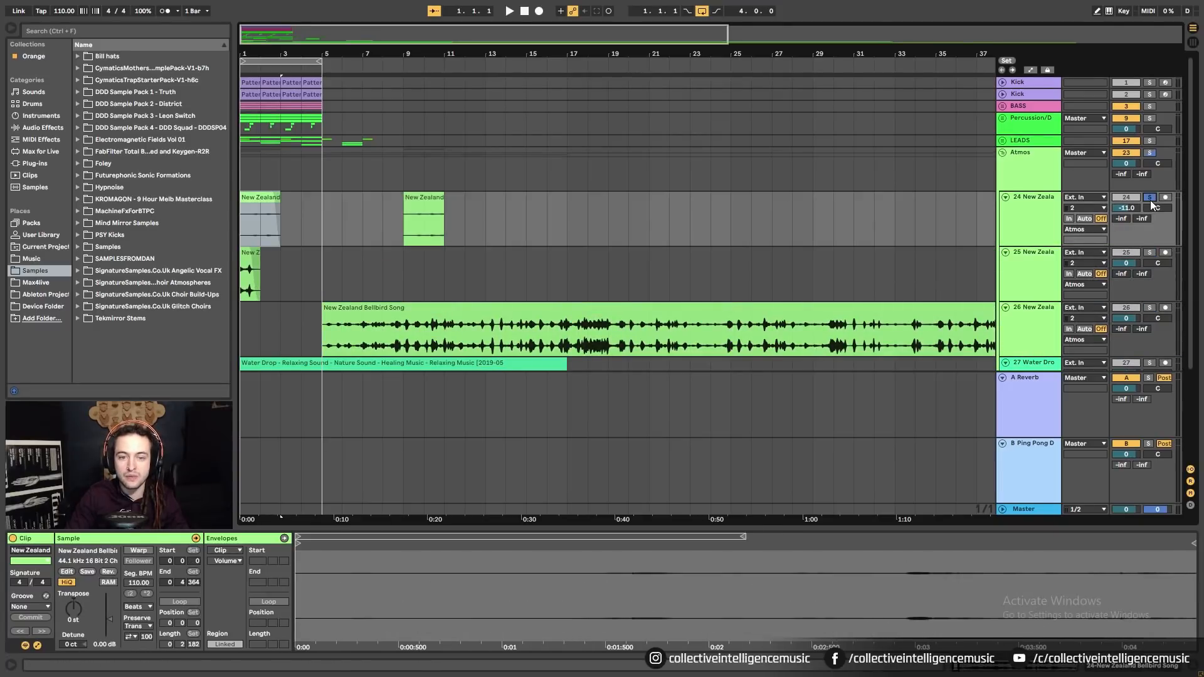
pyautogui.click(1039, 230)
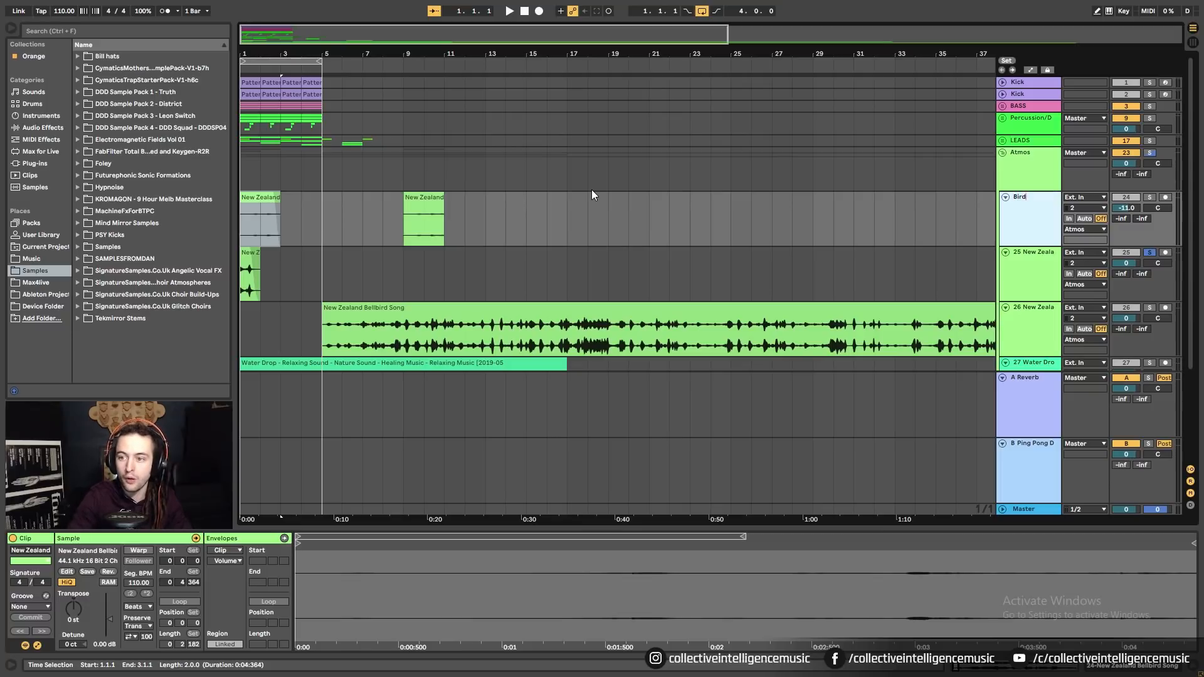
pyautogui.click(1023, 264)
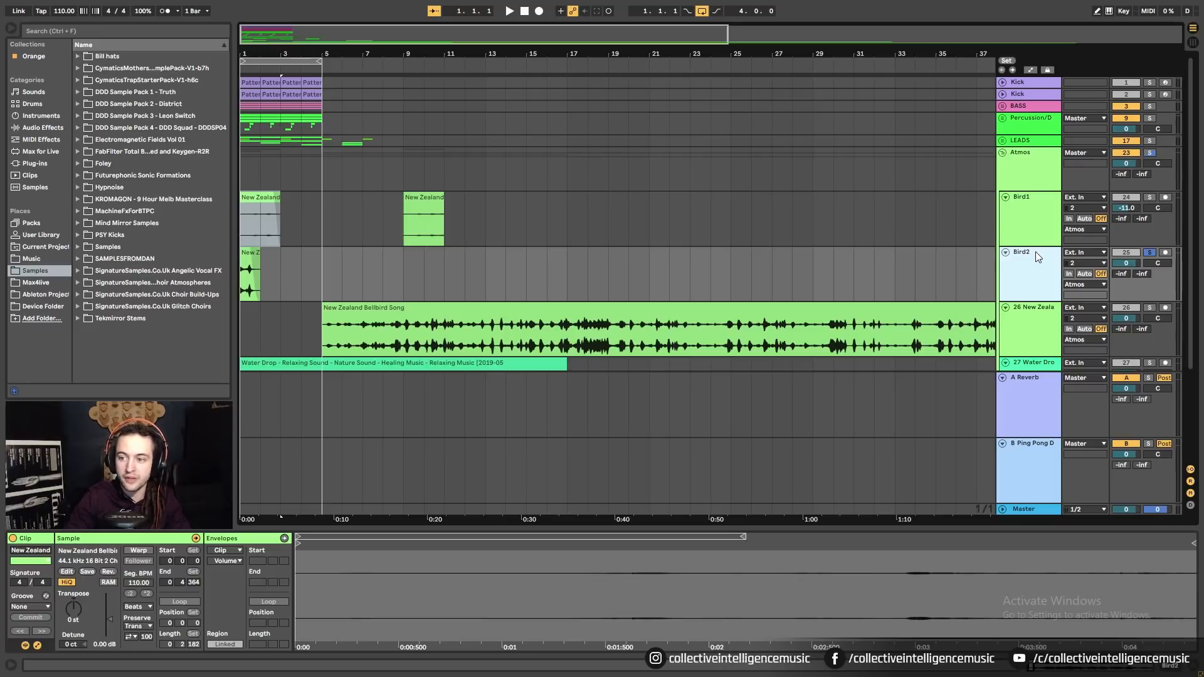
# Add a Reverb audio effect to Bird2 with High quality, 0.50 ms predelay and 11.8 s decay time.
pyautogui.click(44, 127)
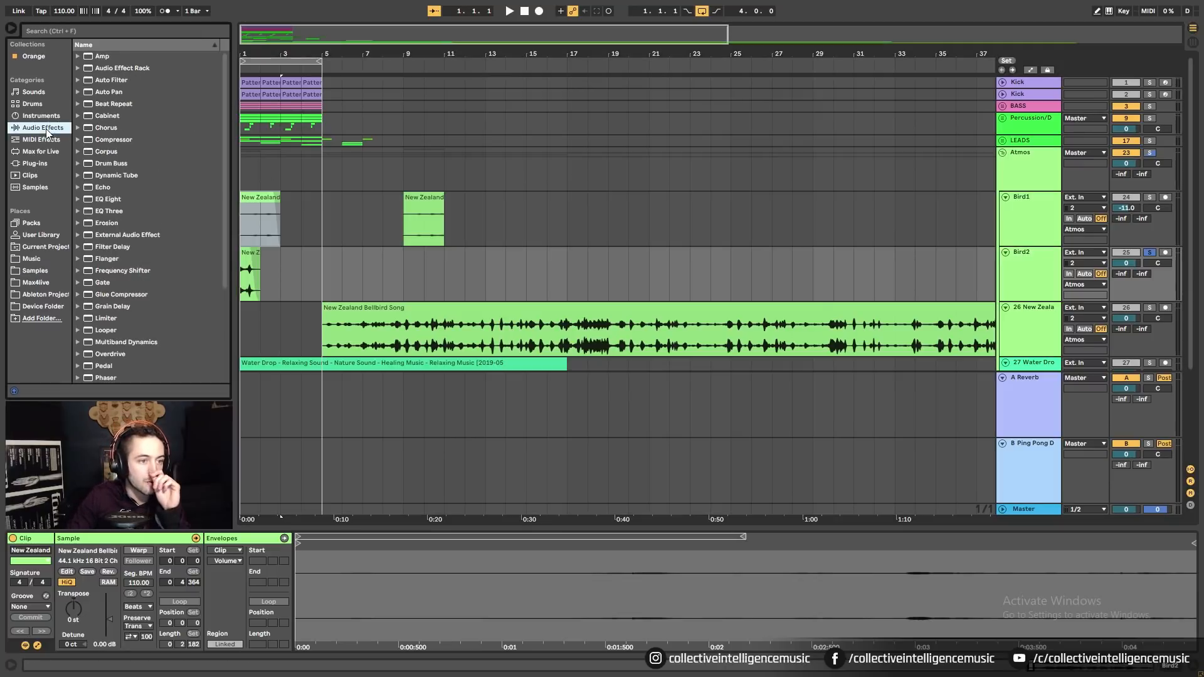
pyautogui.scroll(-4, 125, 204)
pyautogui.moveTo(131, 295); pyautogui.dragTo(249, 285)
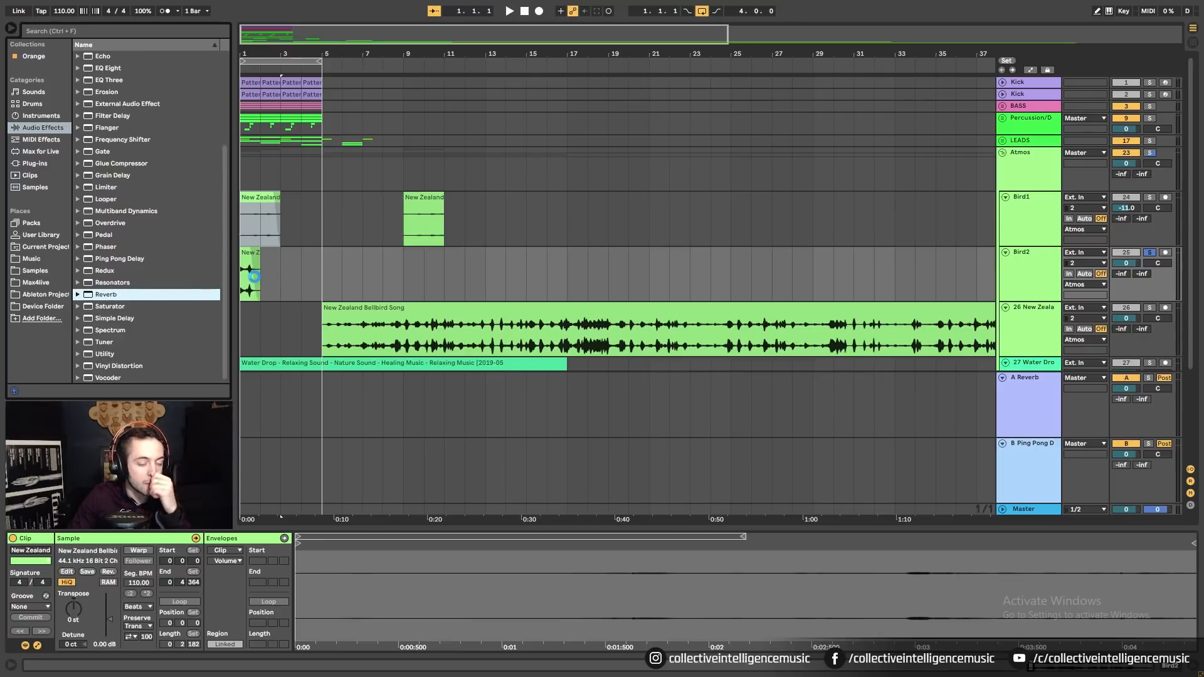
pyautogui.moveTo(254, 276); pyautogui.dragTo(256, 282)
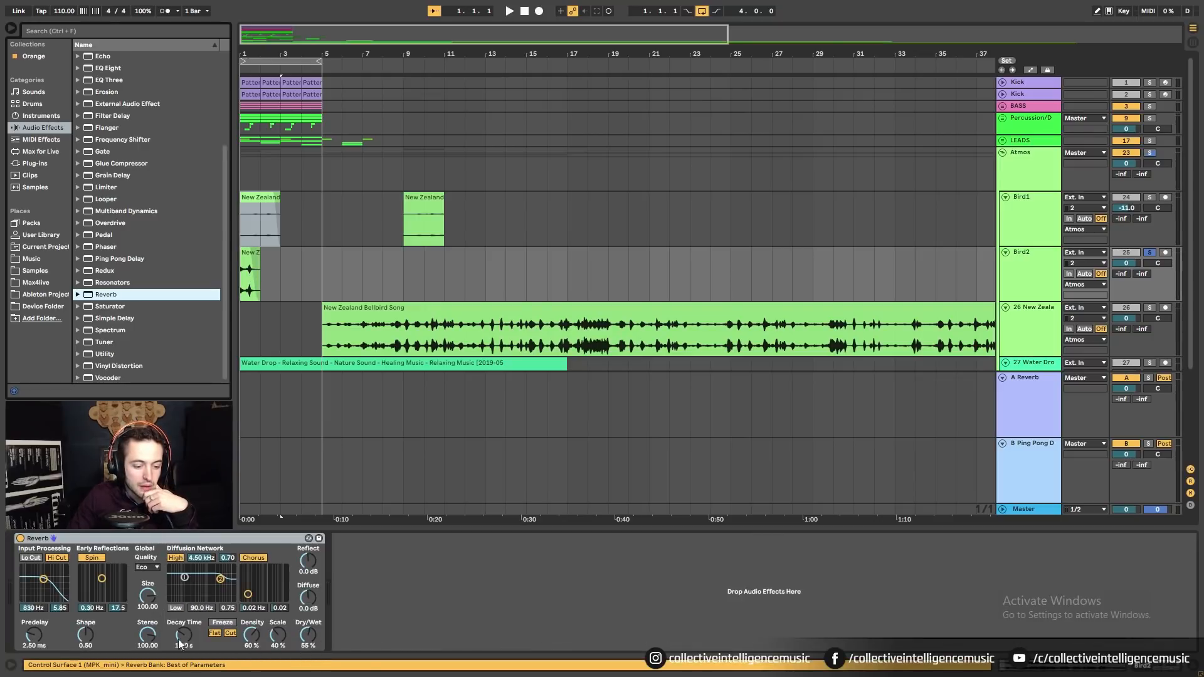
pyautogui.moveTo(180, 638); pyautogui.dragTo(180, 612)
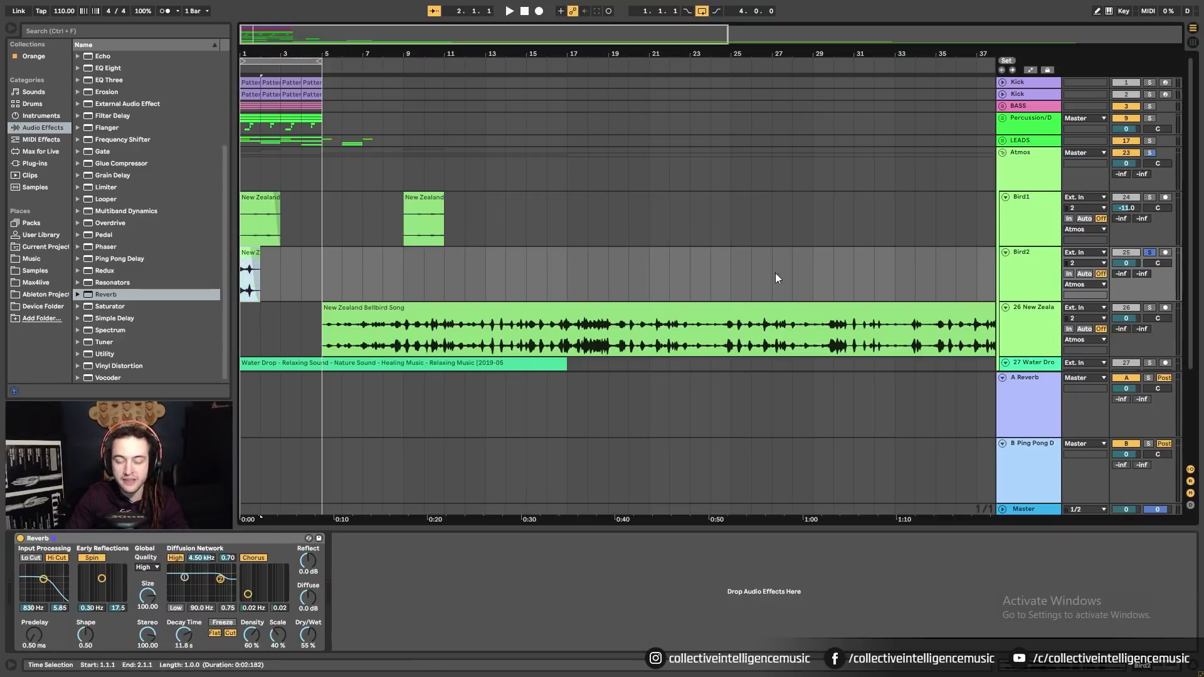
# Compare Bird2 with its Reverb active and bypassed, both alone and together with the Kick, BASS and Percussion tracks.
pyautogui.press('space')
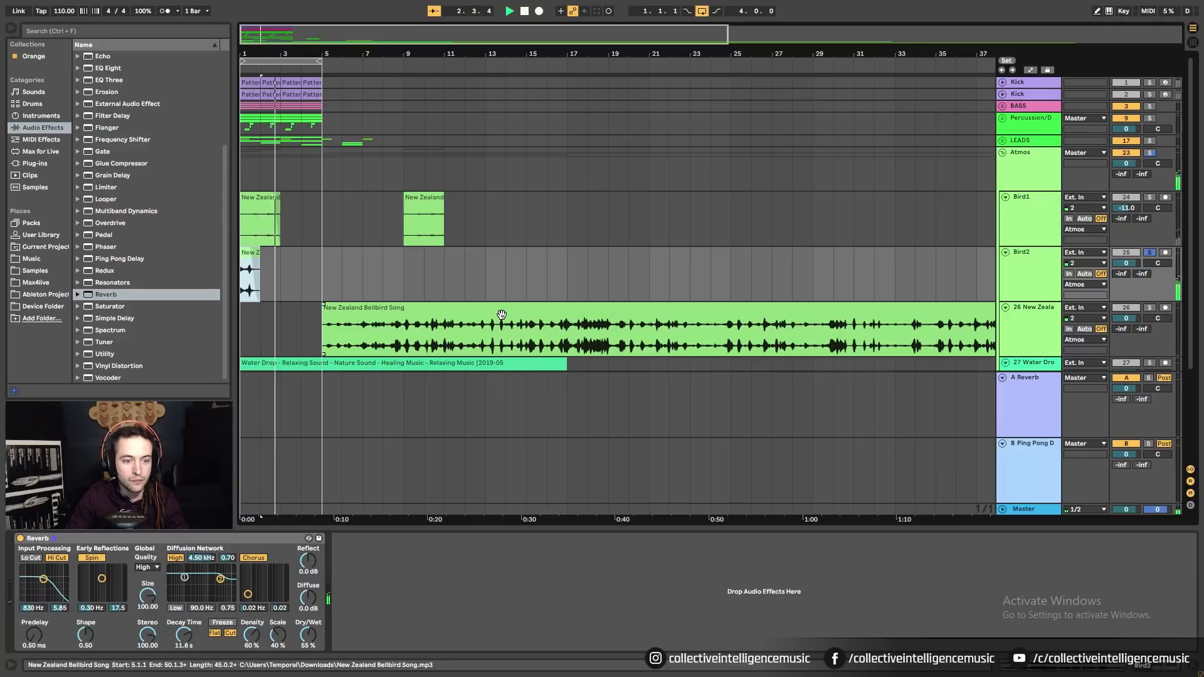
pyautogui.click(19, 539)
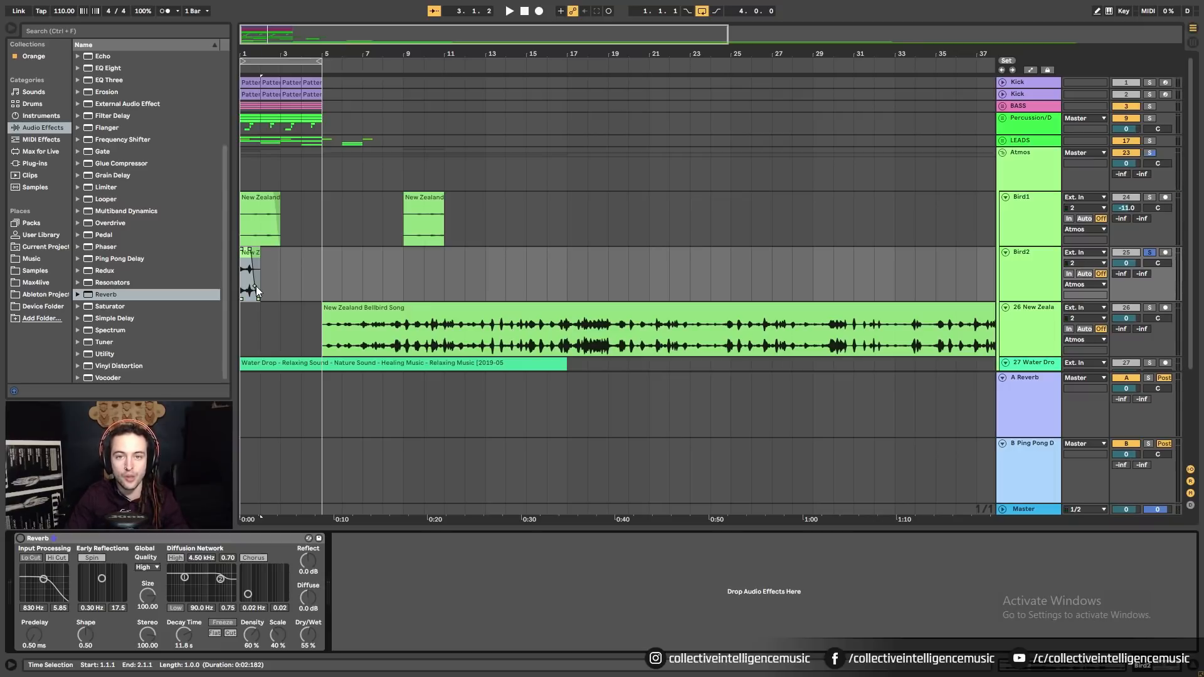
pyautogui.press('space')
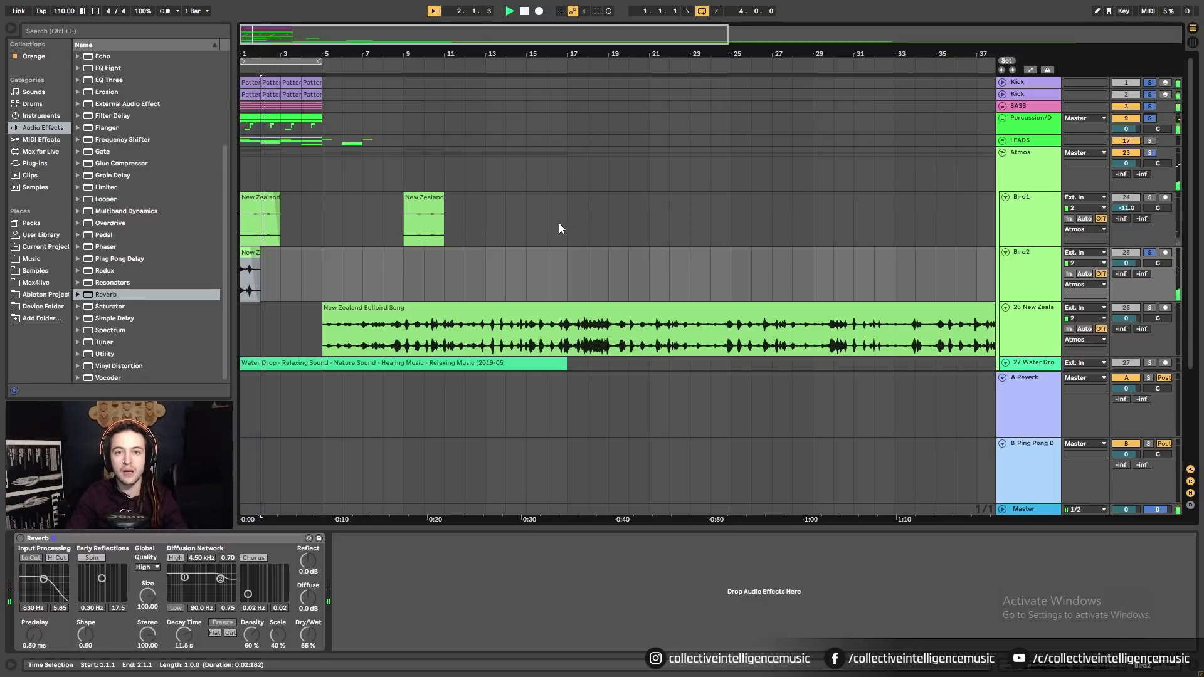
pyautogui.click(21, 539)
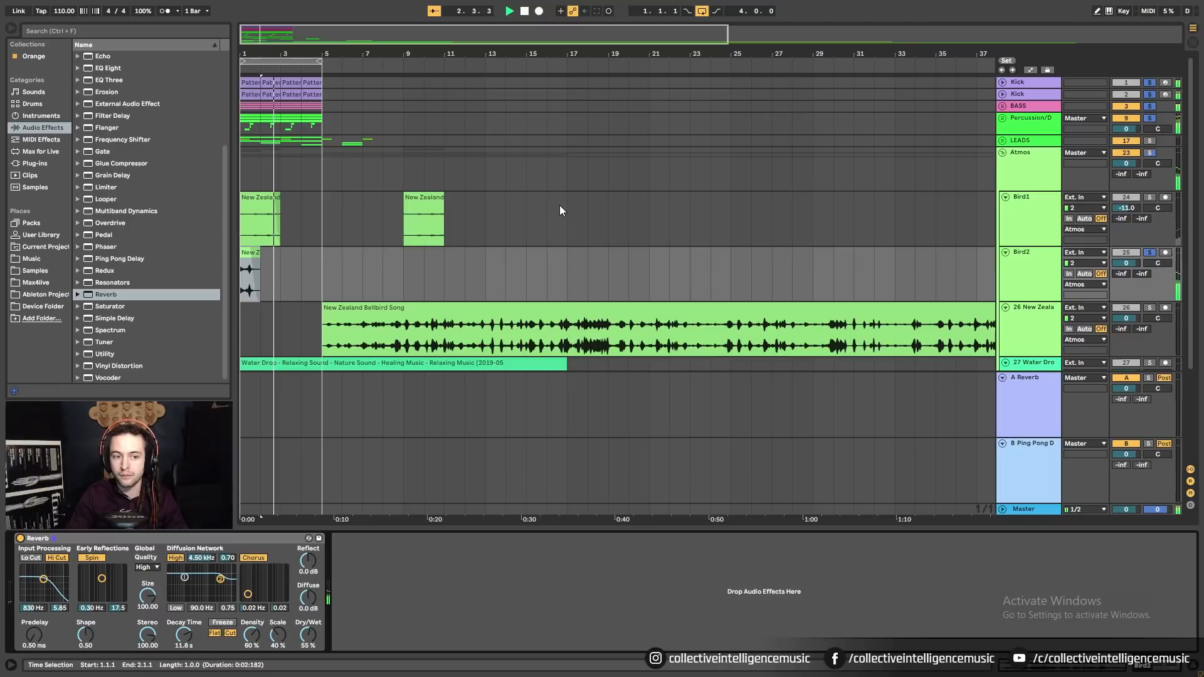
# Unfold the LEADS group, solo ARP 2 alongside the playing parts and set its Operator filter frequency to 1.68 kHz.
pyautogui.click(1003, 141)
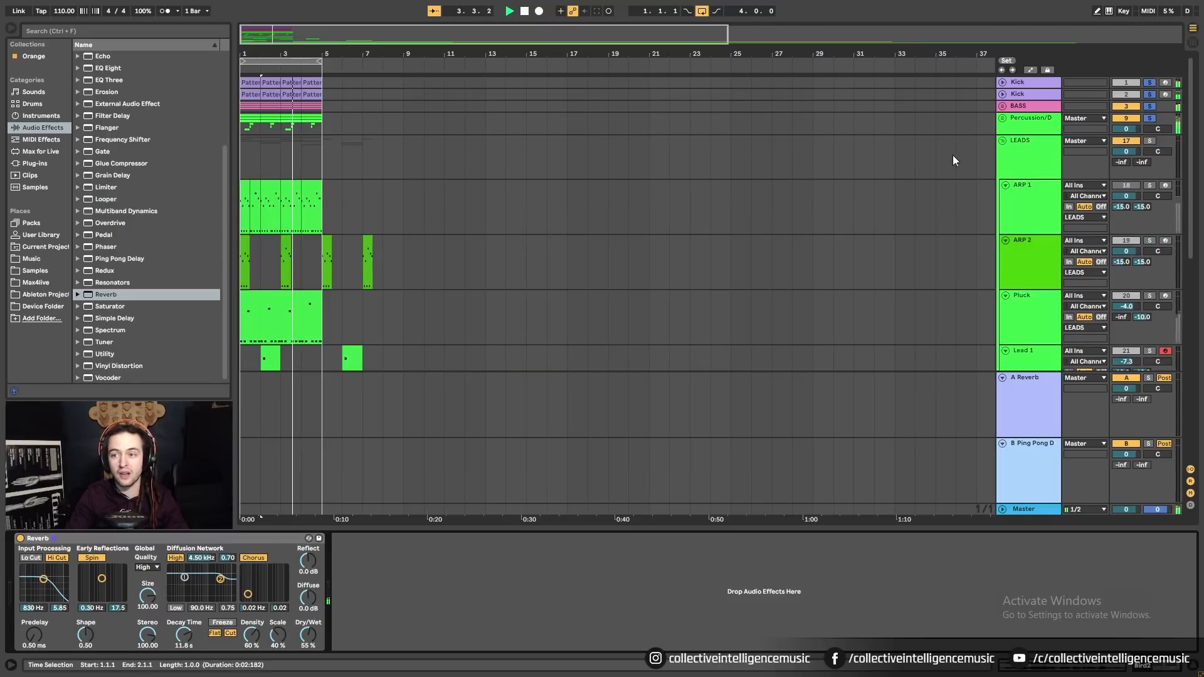
pyautogui.scroll(-1, 601, 256)
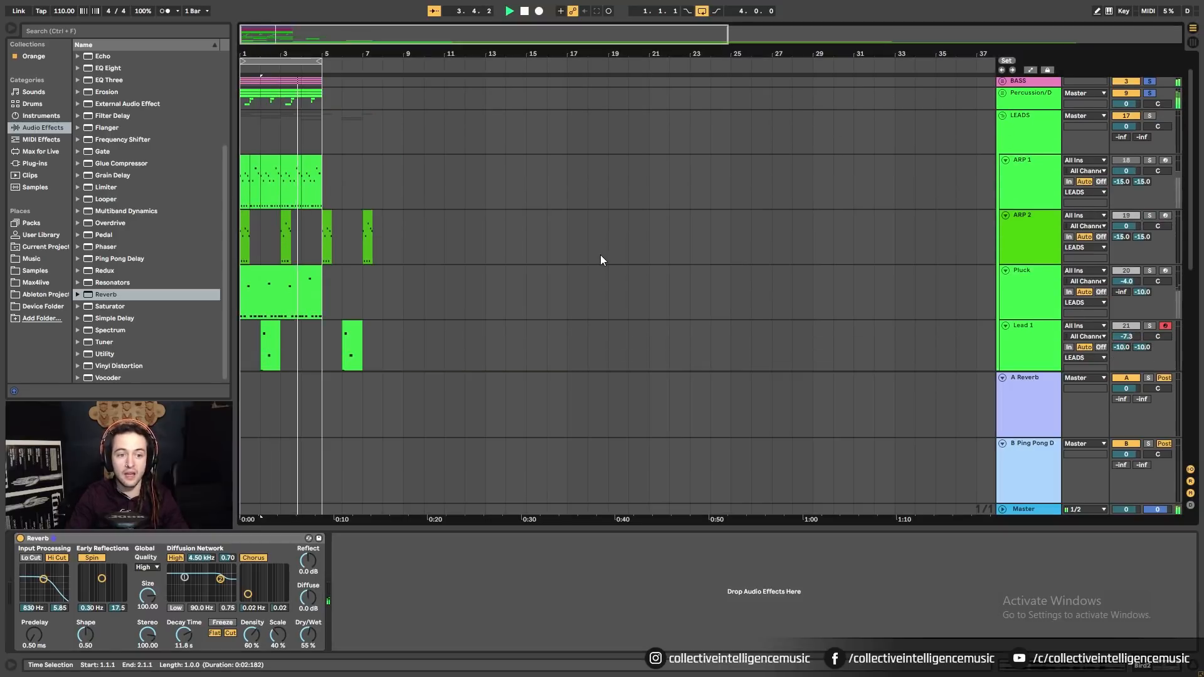
pyautogui.click(1150, 216)
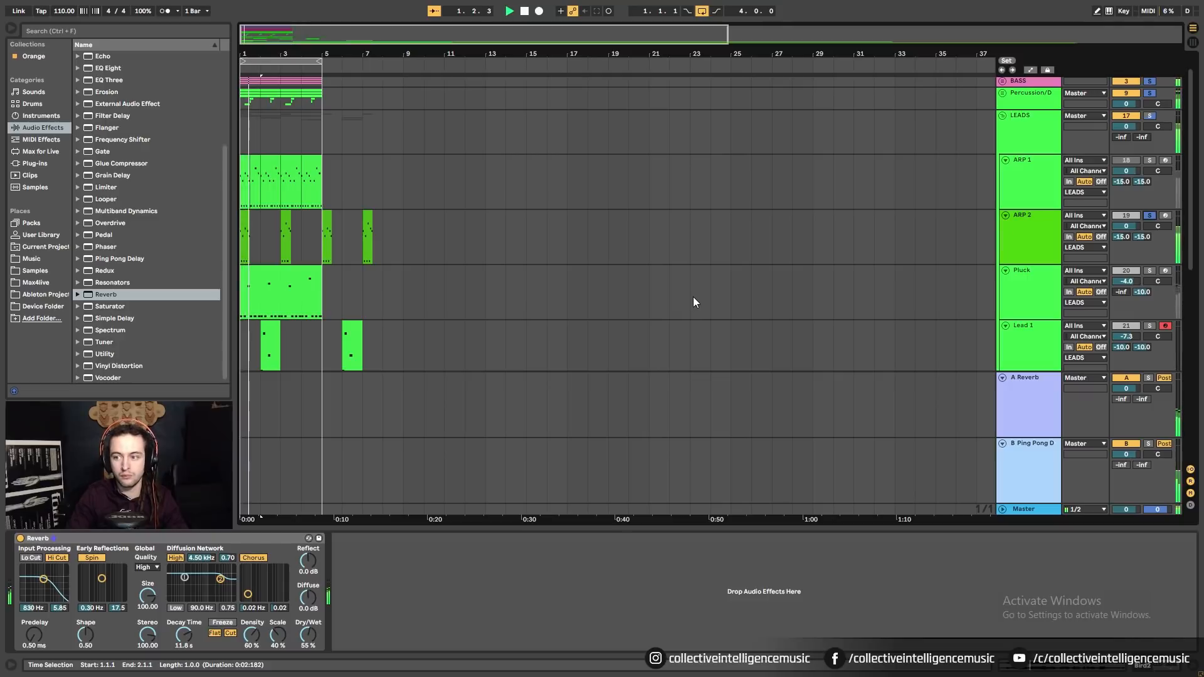
pyautogui.click(1029, 233)
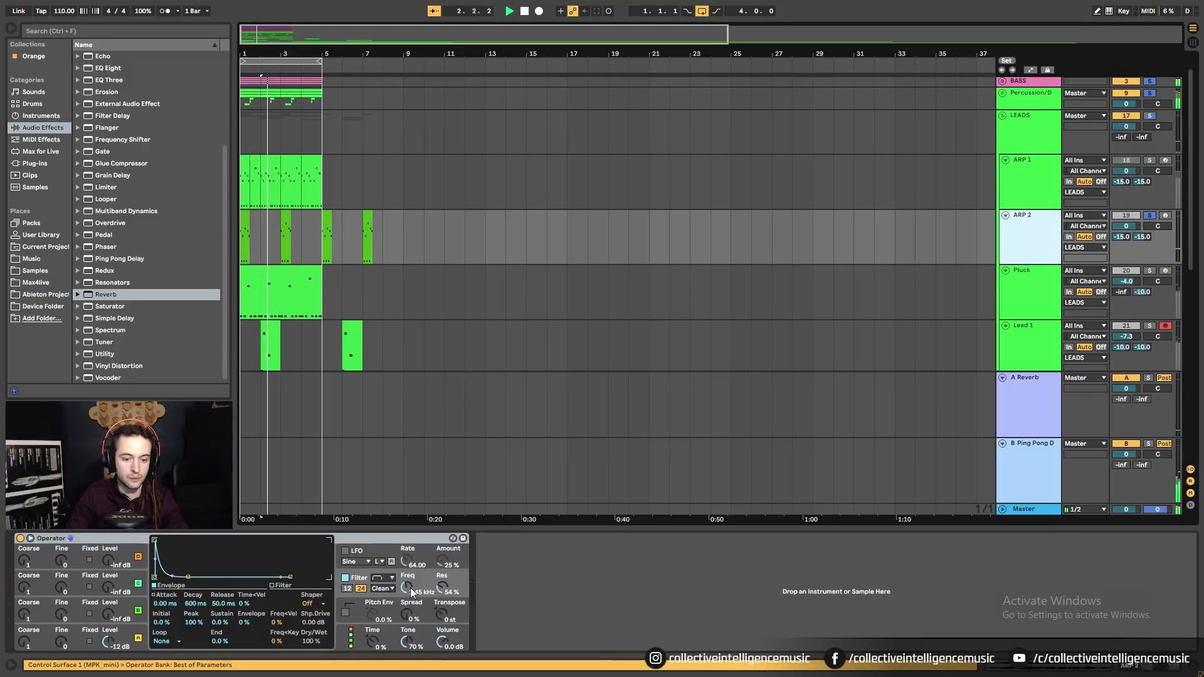
pyautogui.moveTo(408, 589)
pyautogui.mouseDown()
pyautogui.moveTo(407, 567)
pyautogui.moveTo(408, 599)
pyautogui.moveTo(408, 583)
pyautogui.mouseUp()
pyautogui.scroll(-5, 386, 382)
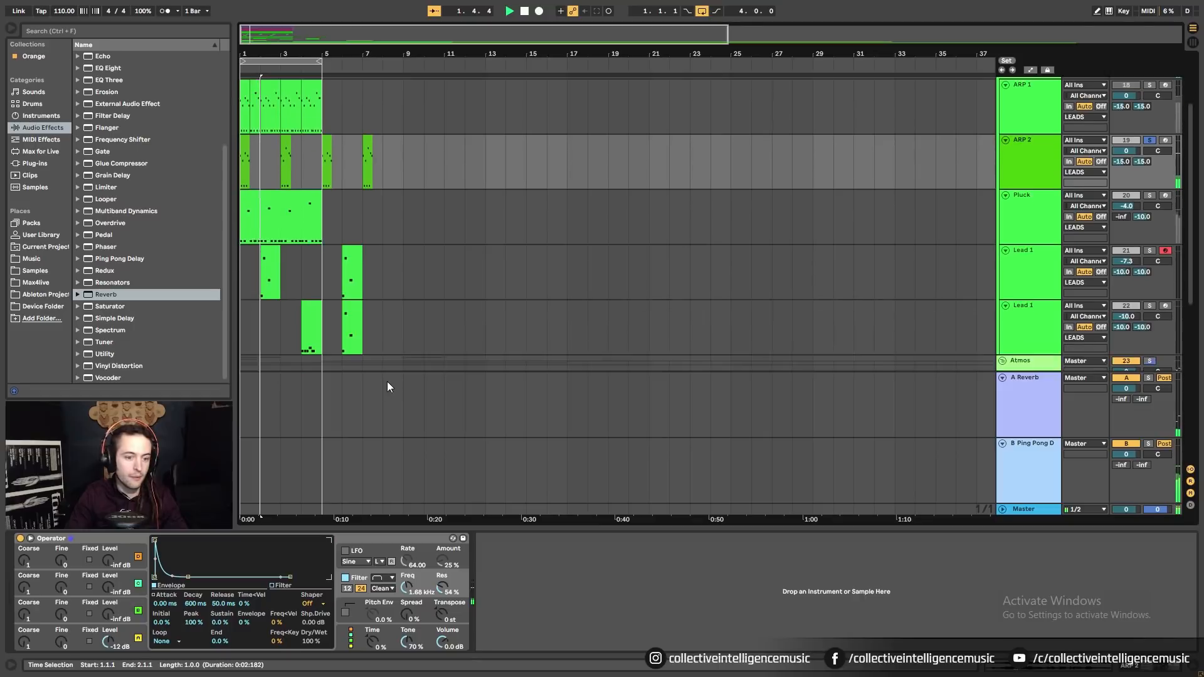
pyautogui.press('space')
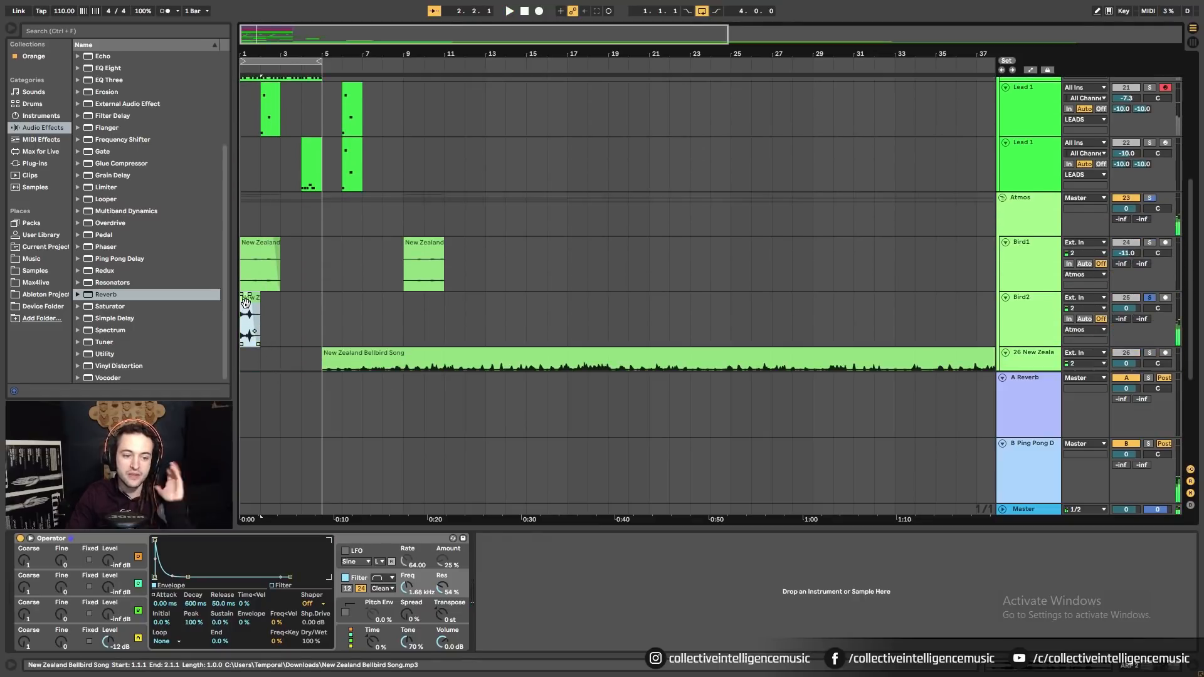
# Add a Ping Pong Delay ahead of the Reverb on Bird2, set its Dry/Wet to 32% and play the result.
pyautogui.click(828, 332)
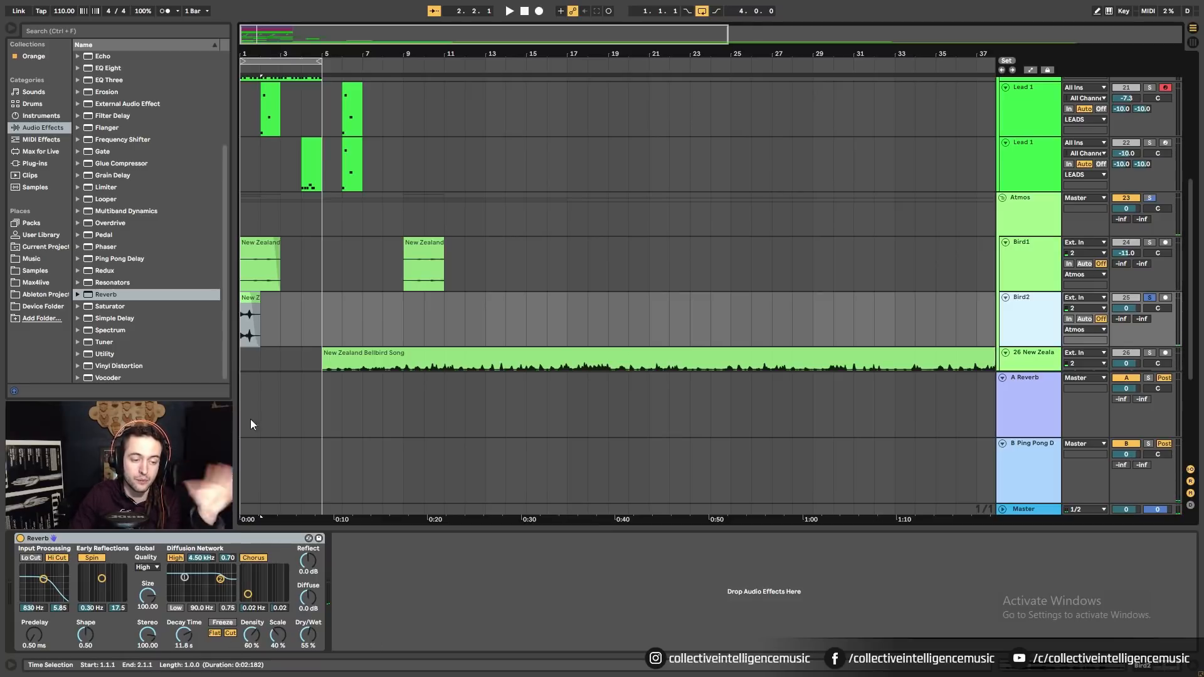
pyautogui.click(130, 259)
pyautogui.moveTo(79, 545); pyautogui.dragTo(44, 585)
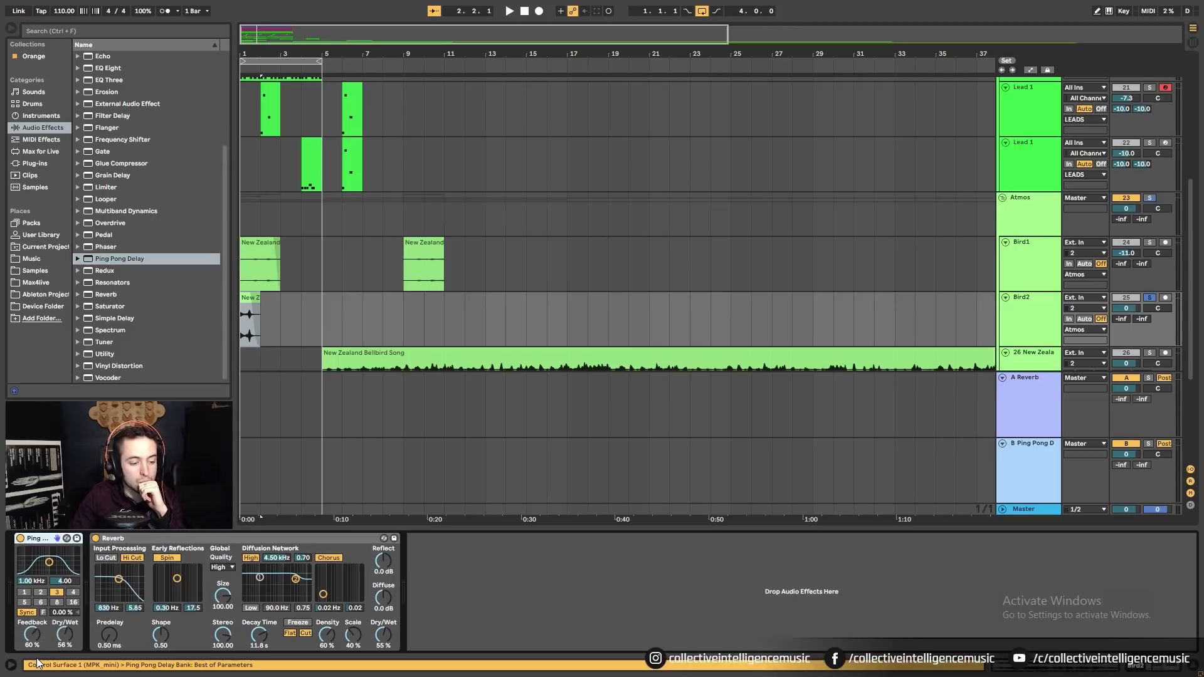
pyautogui.moveTo(65, 639); pyautogui.dragTo(64, 652)
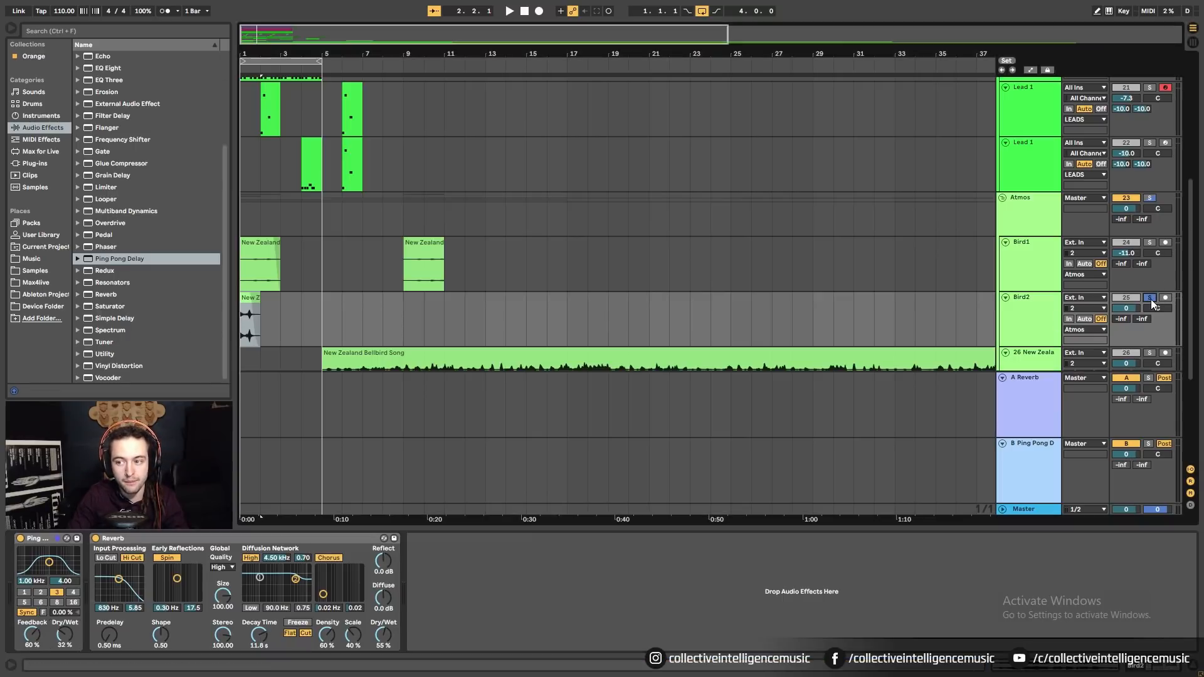
pyautogui.press('space')
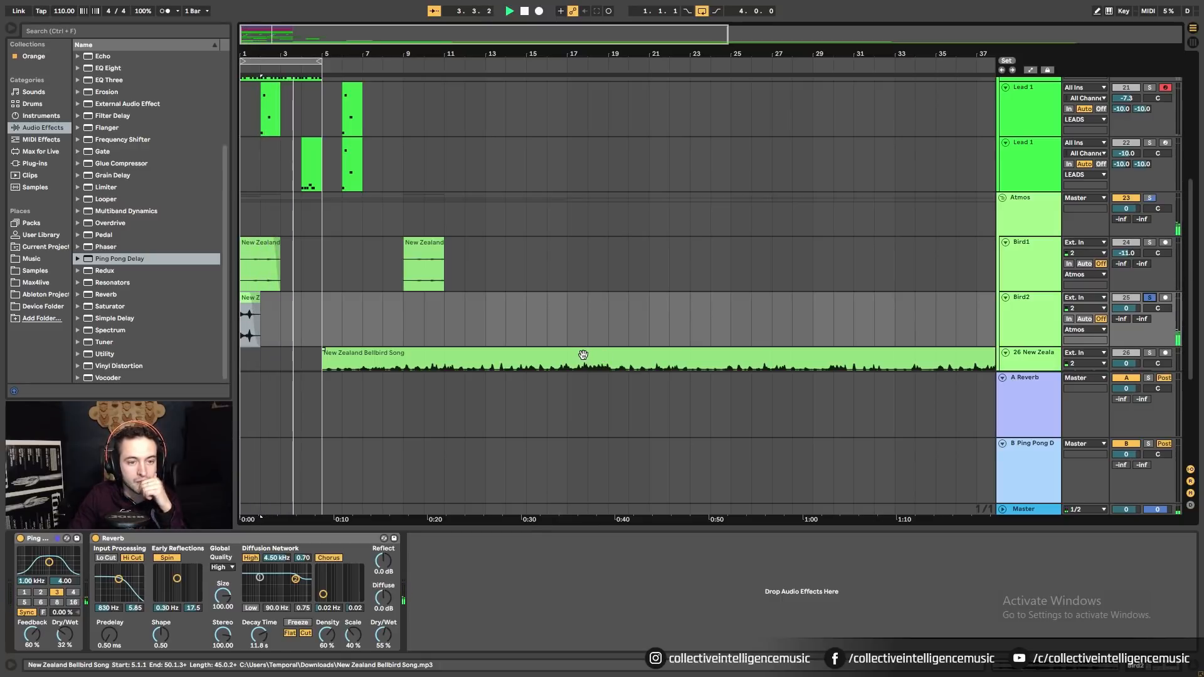
# Copy the Ping Pong Delay and Reverb from Bird2 onto the Water Drop track.
pyautogui.scroll(-2, 356, 331)
pyautogui.scroll(-1, 355, 330)
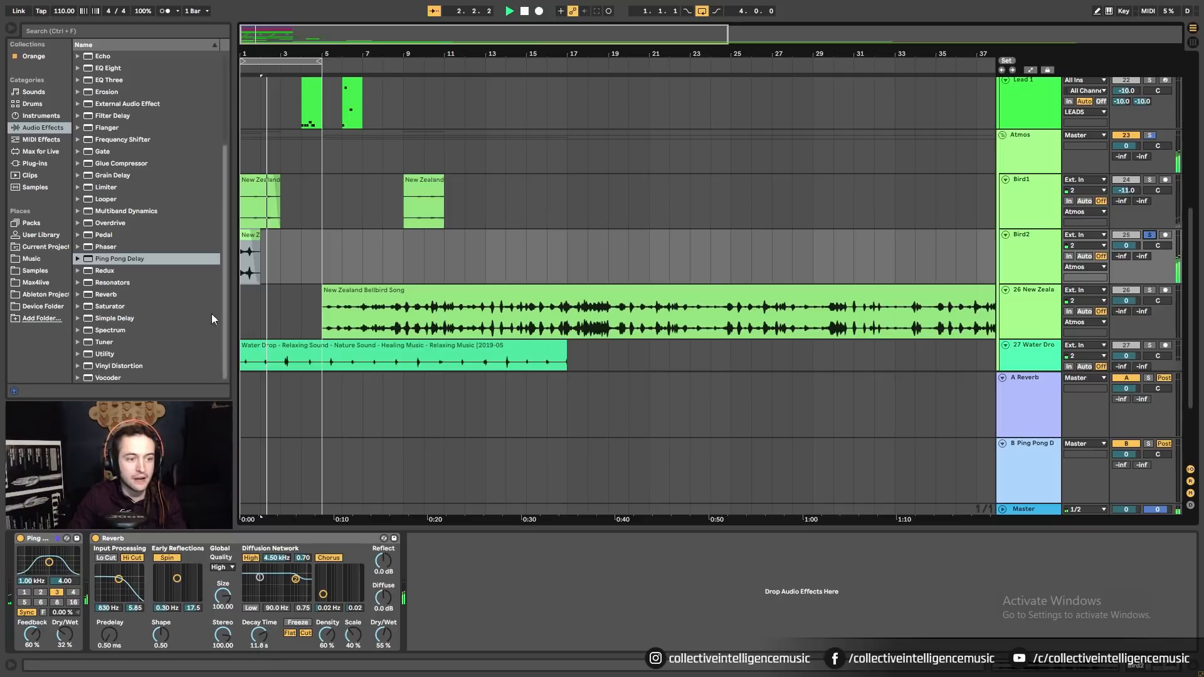
pyautogui.scroll(-2, 286, 320)
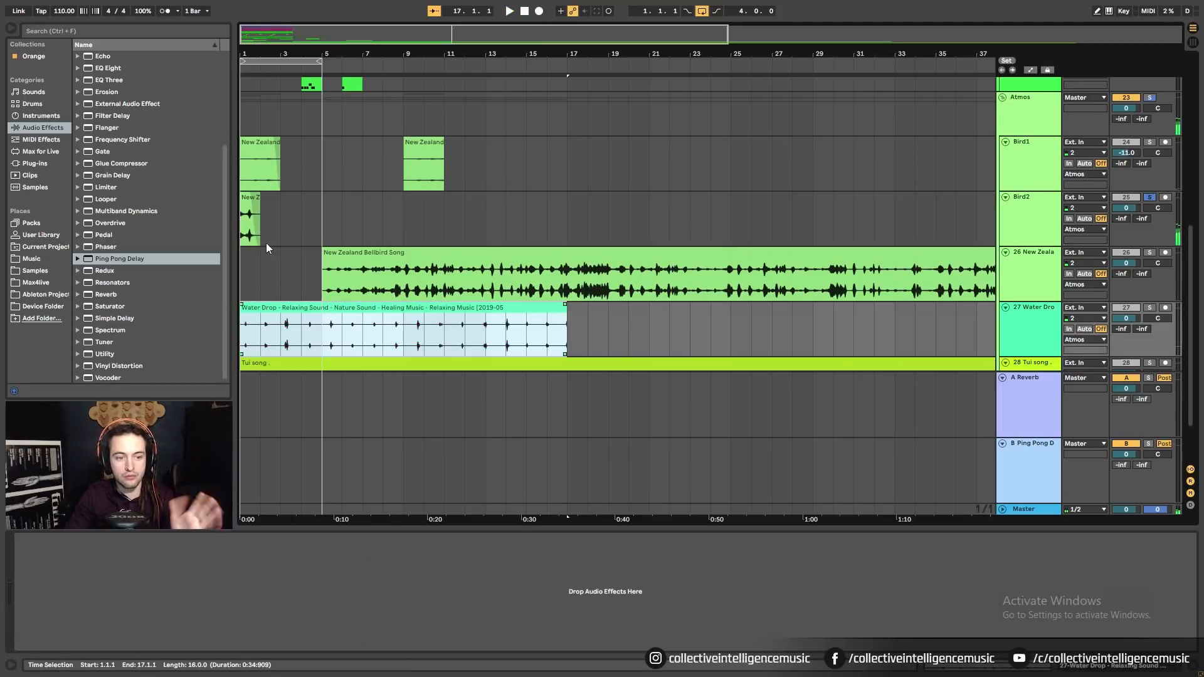
pyautogui.click(253, 237)
pyautogui.click(144, 545)
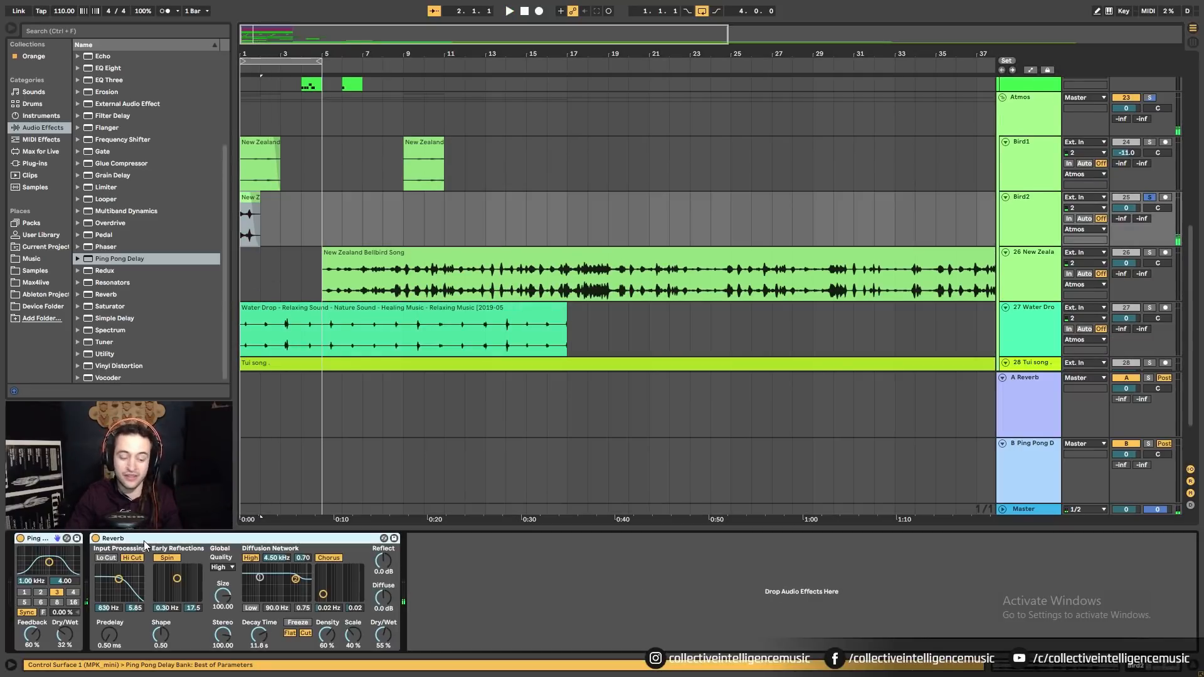
pyautogui.click(303, 334)
pyautogui.rightClick(157, 606)
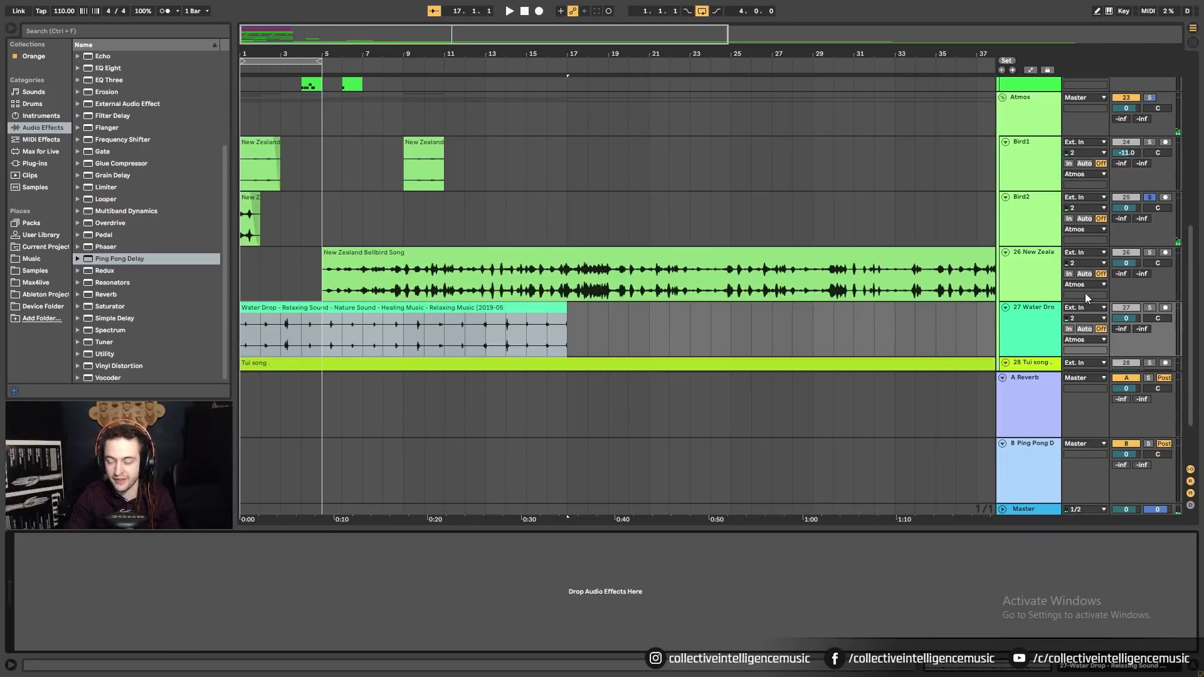
pyautogui.hotkey('ctrl', 'v')
# Audition the Water Drop track with its copied effects, first soloed and then with the Kick, BASS and Percussion tracks.
pyautogui.click(1150, 307)
pyautogui.press('space')
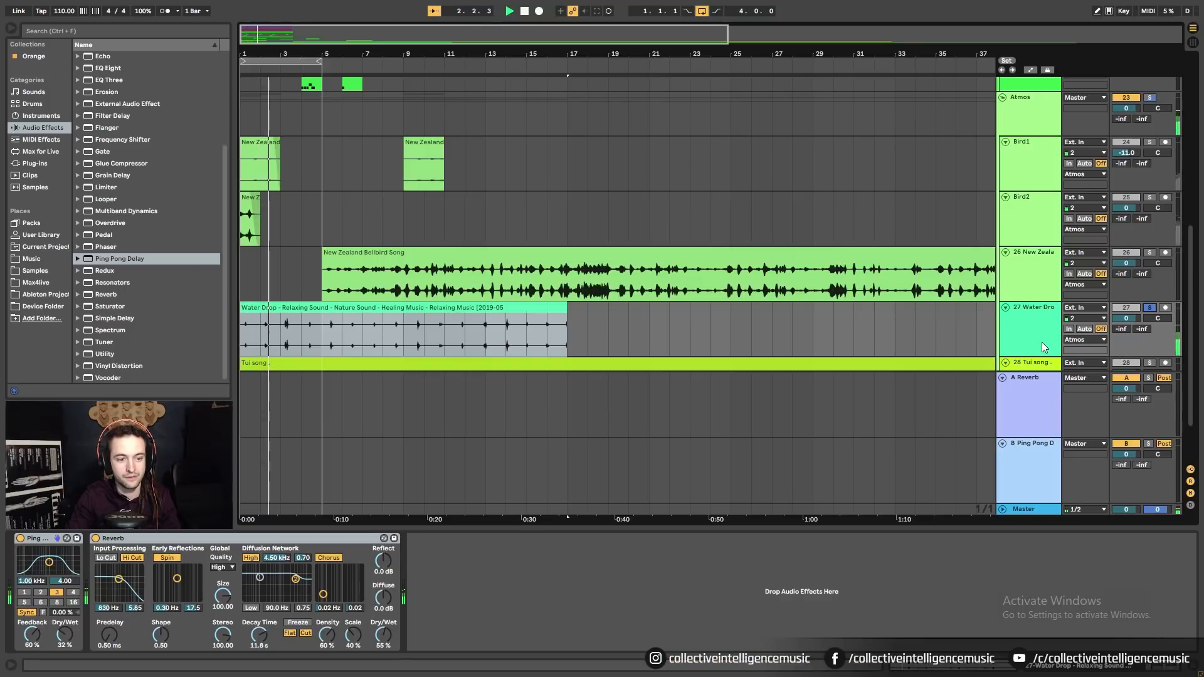
pyautogui.scroll(10, 1199, 285)
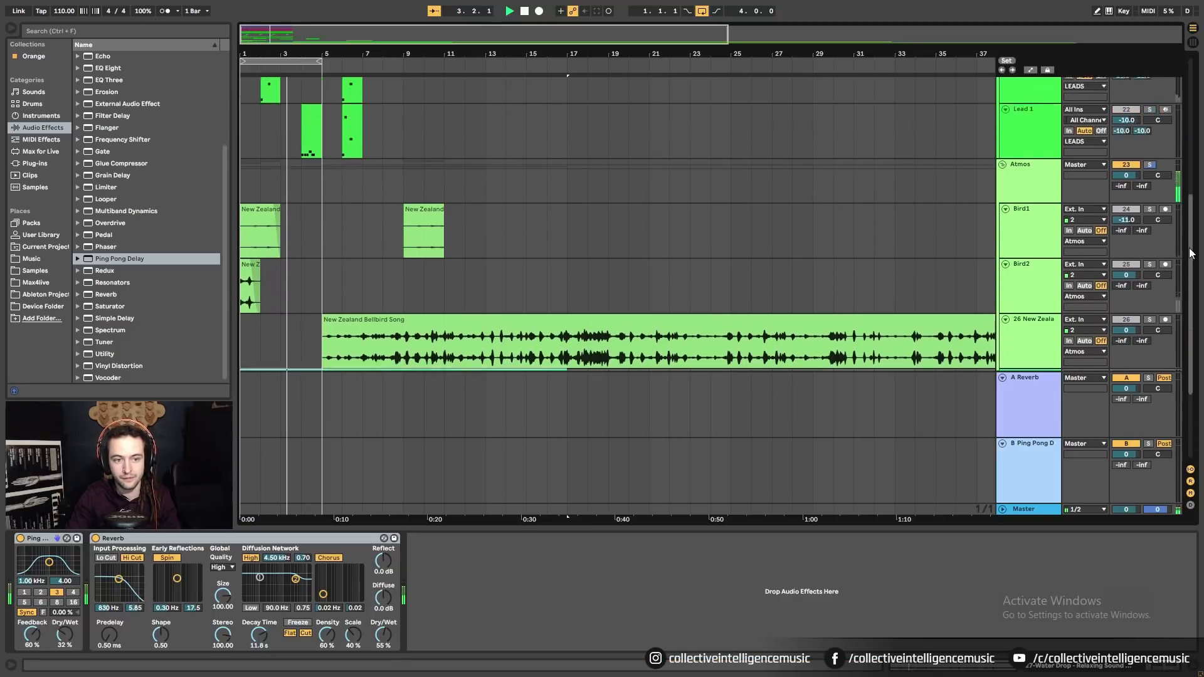
pyautogui.click(1150, 83)
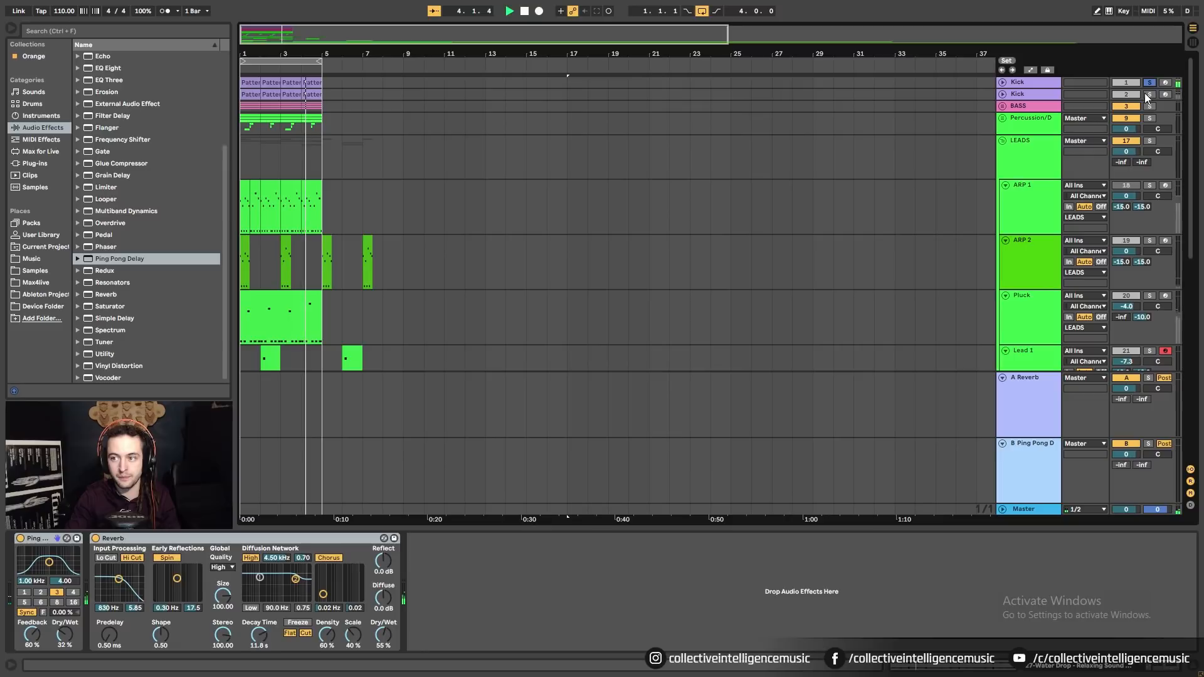
pyautogui.keyDown('ctrl'); pyautogui.click(1149, 94); pyautogui.keyUp('ctrl')
pyautogui.keyDown('ctrl'); pyautogui.click(1150, 119); pyautogui.keyUp('ctrl')
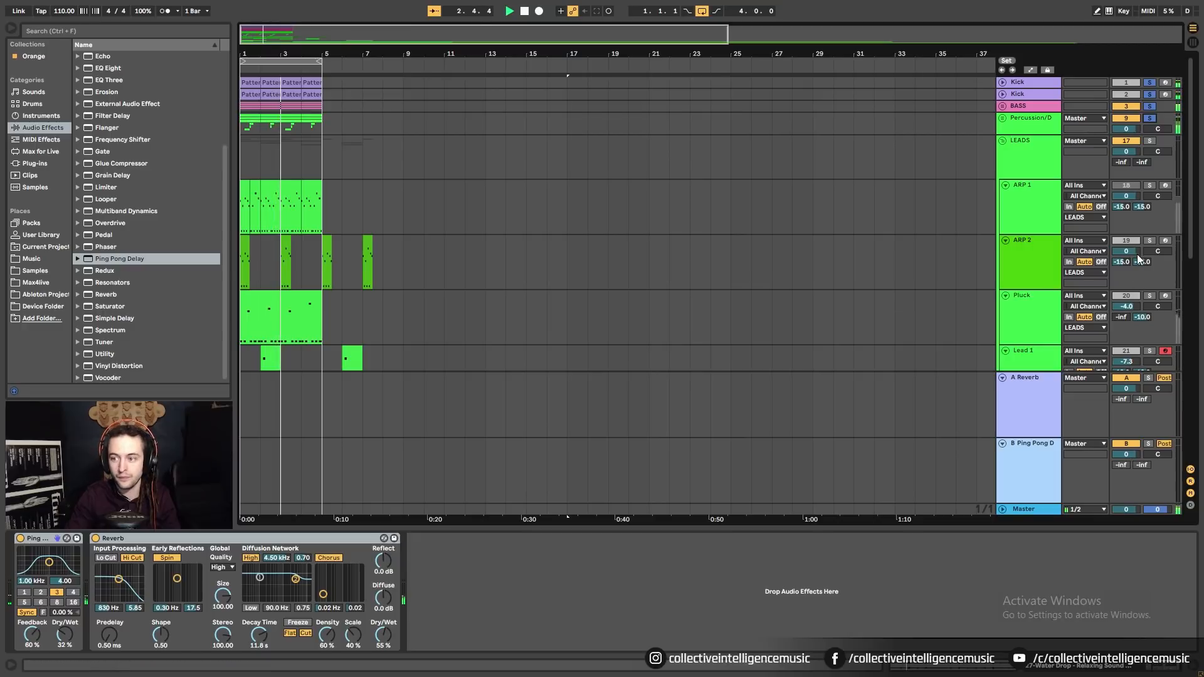
# Solo ARP 1 in the LEADS group with the playing parts and set its Operator filter frequency to 2.60 kHz.
pyautogui.keyDown('ctrl'); pyautogui.click(1150, 241); pyautogui.keyUp('ctrl')
pyautogui.keyDown('ctrl'); pyautogui.click(1153, 185); pyautogui.keyUp('ctrl')
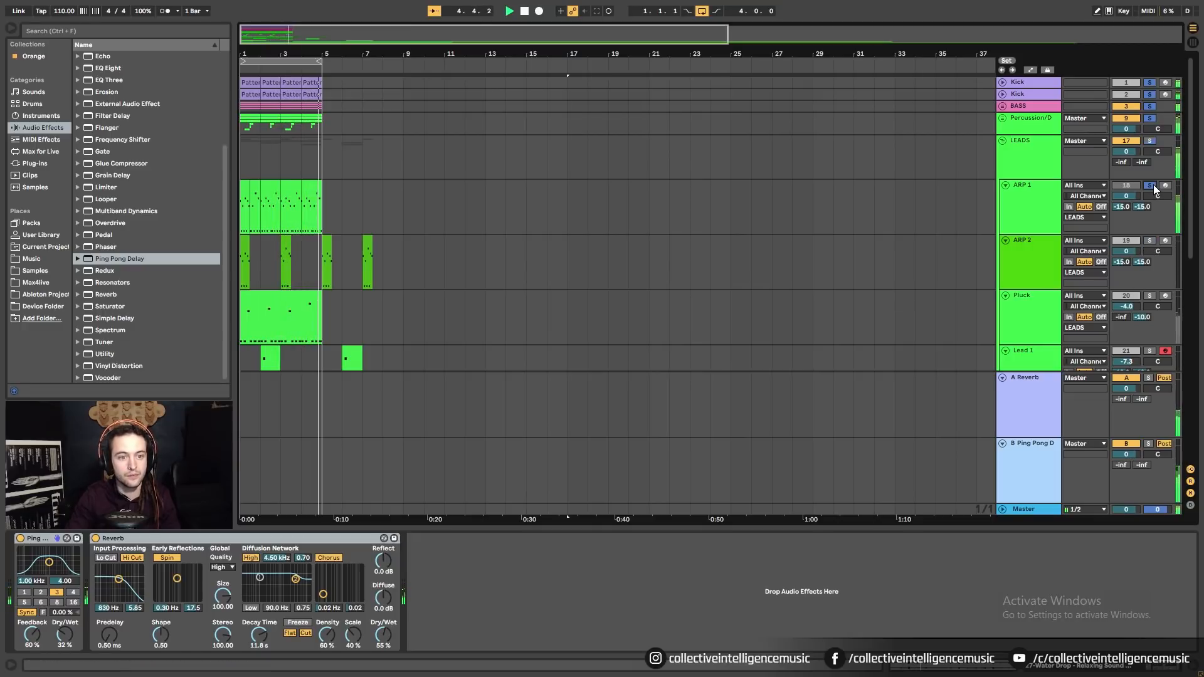
pyautogui.click(1033, 203)
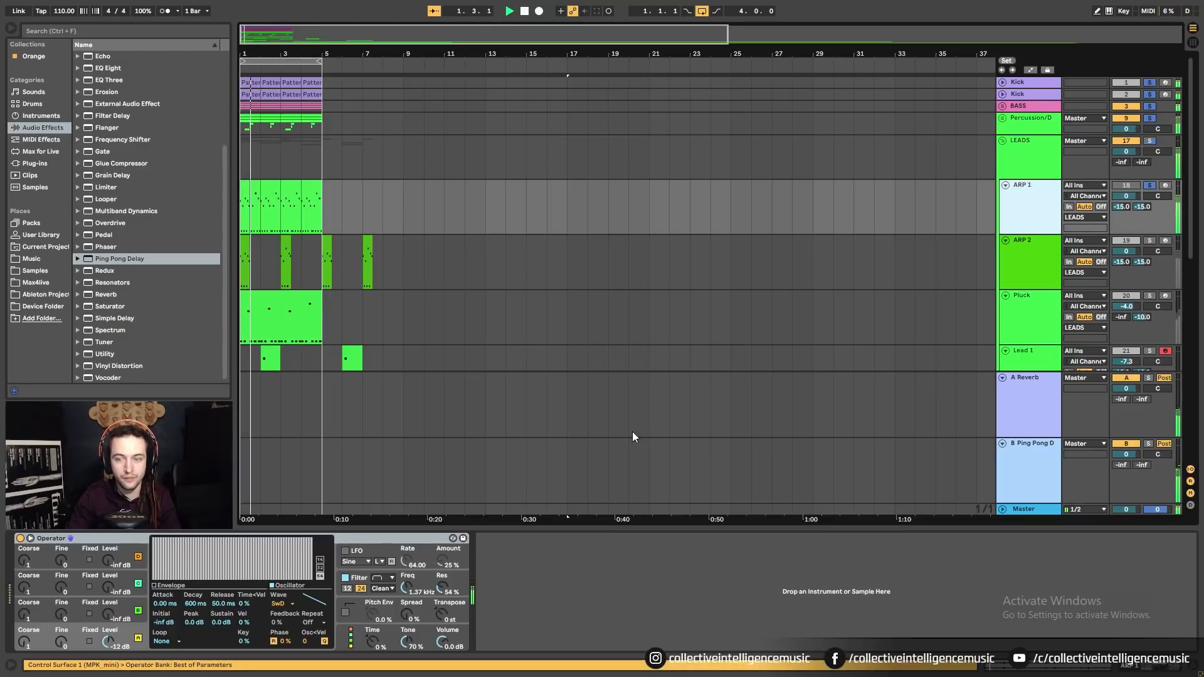
pyautogui.click(387, 587)
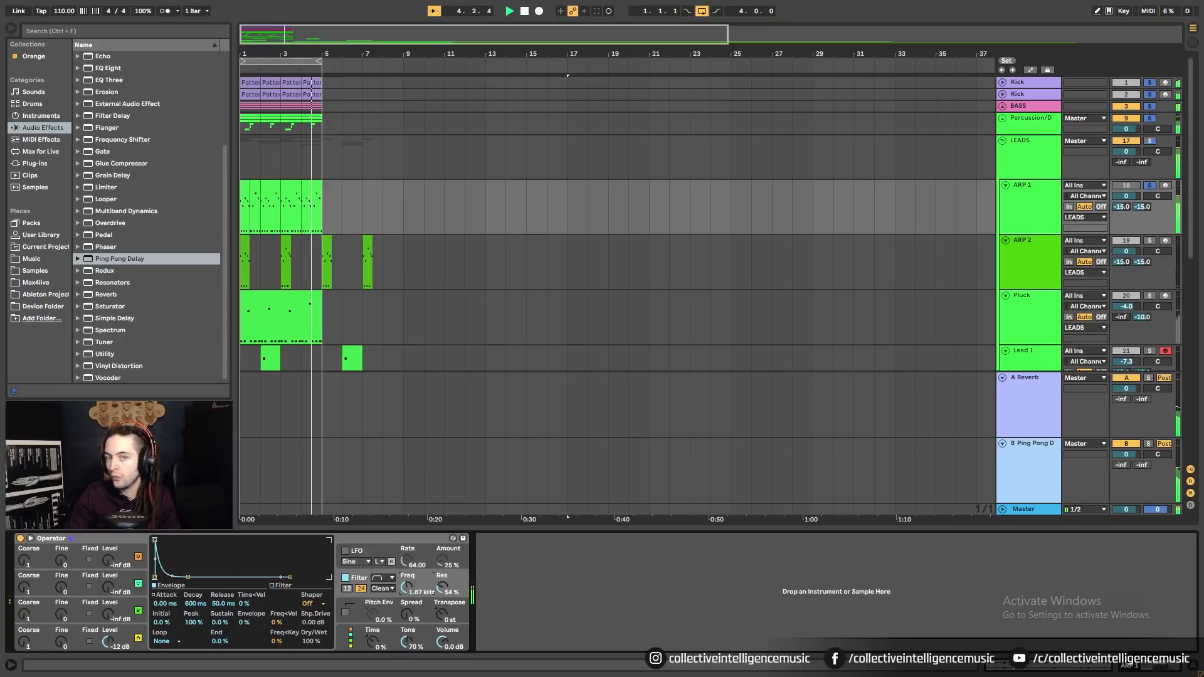
# Open the Water Drop clip's sample view and examine its full waveform.
pyautogui.scroll(-4, 465, 366)
pyautogui.scroll(-6, 464, 345)
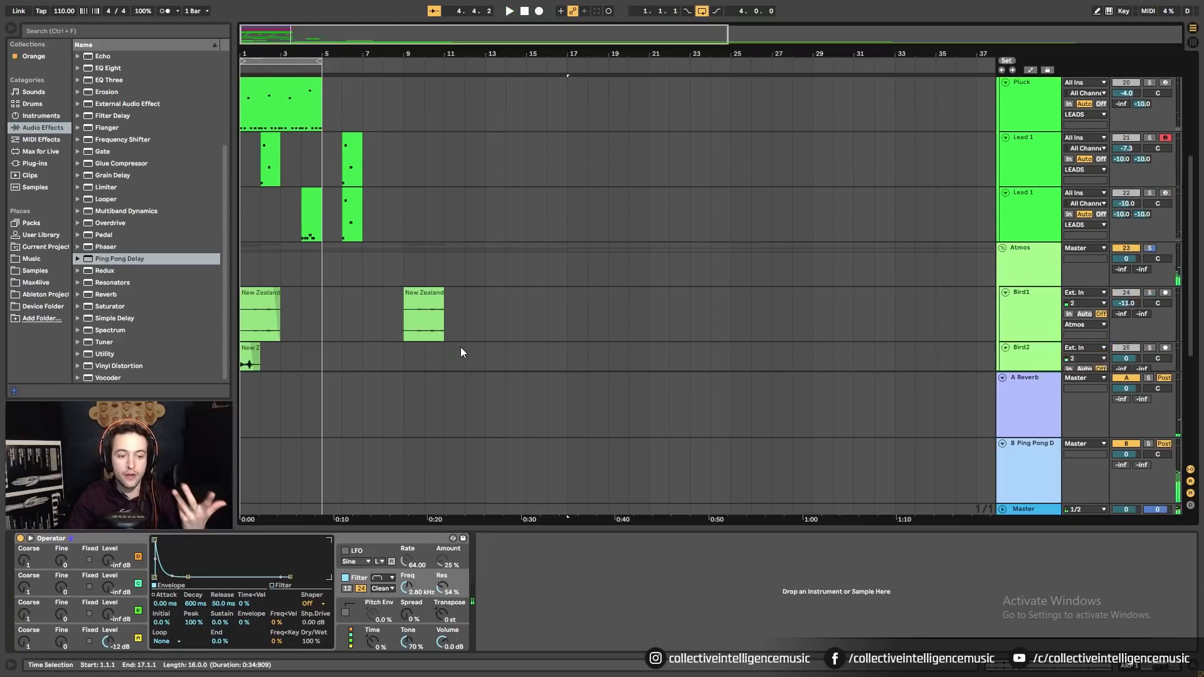
pyautogui.click(270, 356)
pyautogui.scroll(-2, 361, 357)
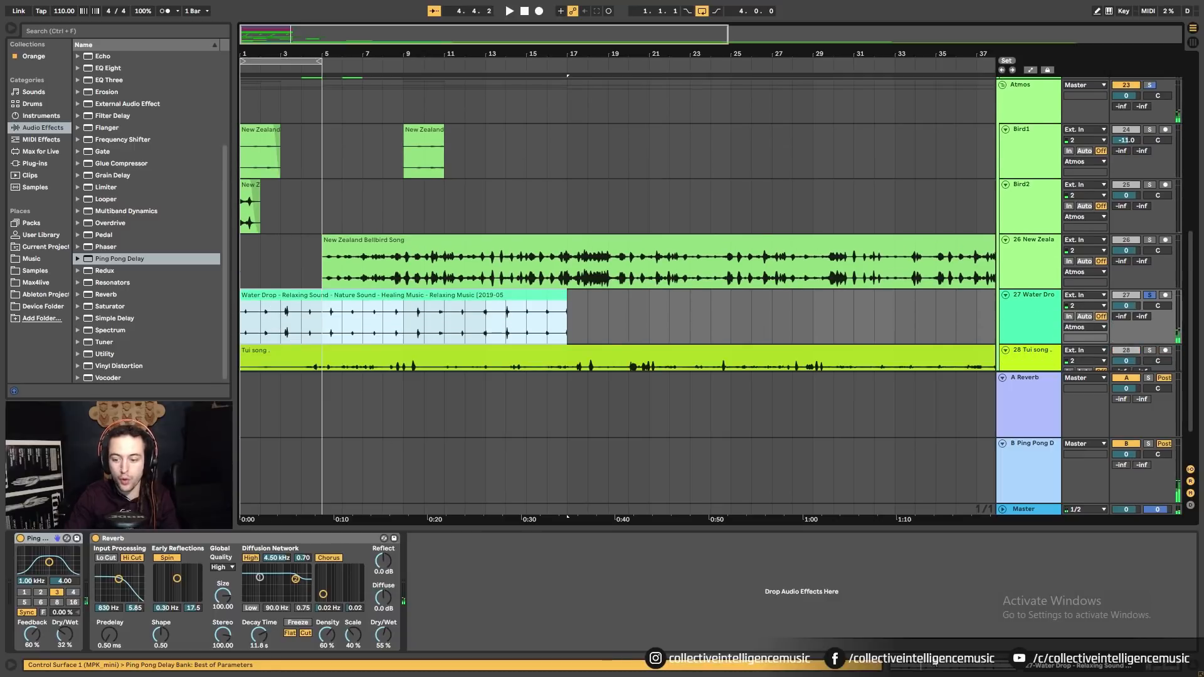
pyautogui.hotkey('shift', 'Tab')
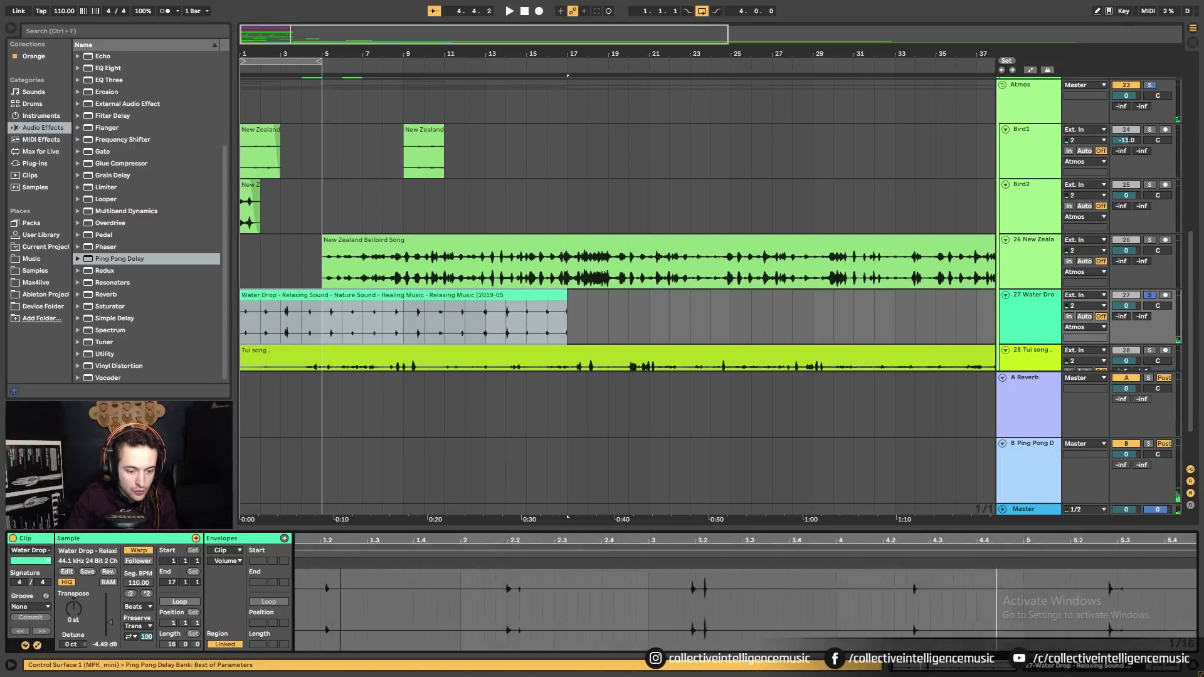
pyautogui.moveTo(329, 536)
pyautogui.mouseDown()
pyautogui.moveTo(329, 568)
pyautogui.moveTo(330, 538)
pyautogui.mouseUp()
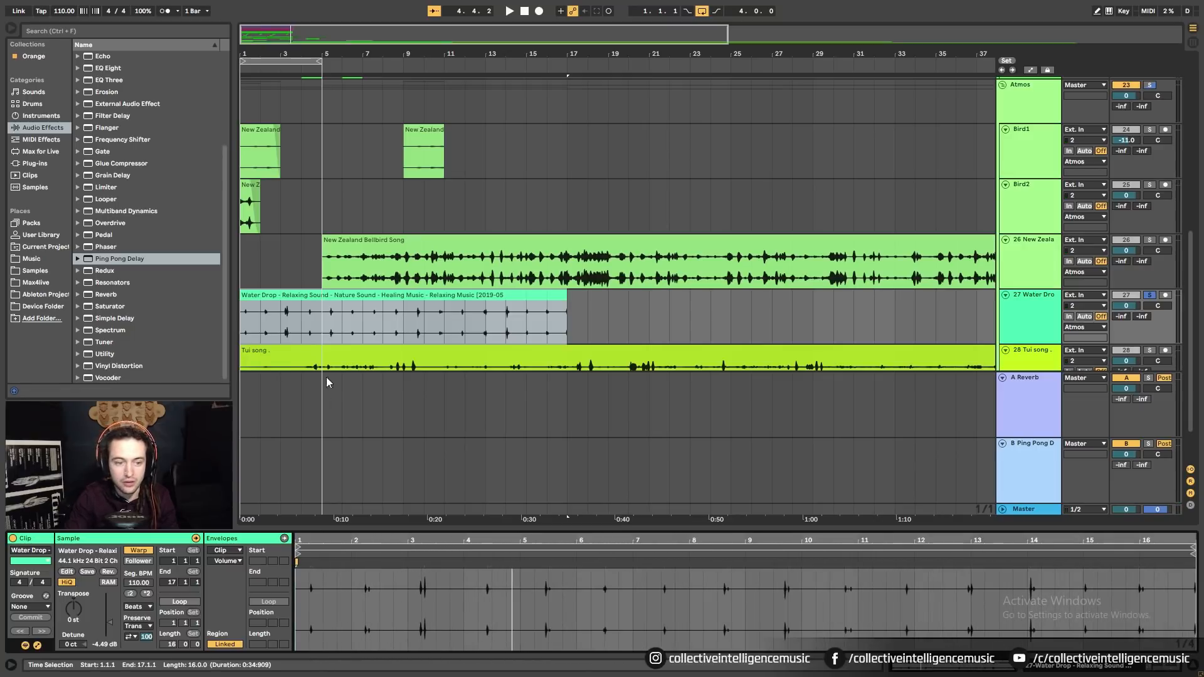
# Solo the track holding the long bellbird clip and listen around bar 19 for another usable call.
pyautogui.click(293, 351)
pyautogui.click(492, 202)
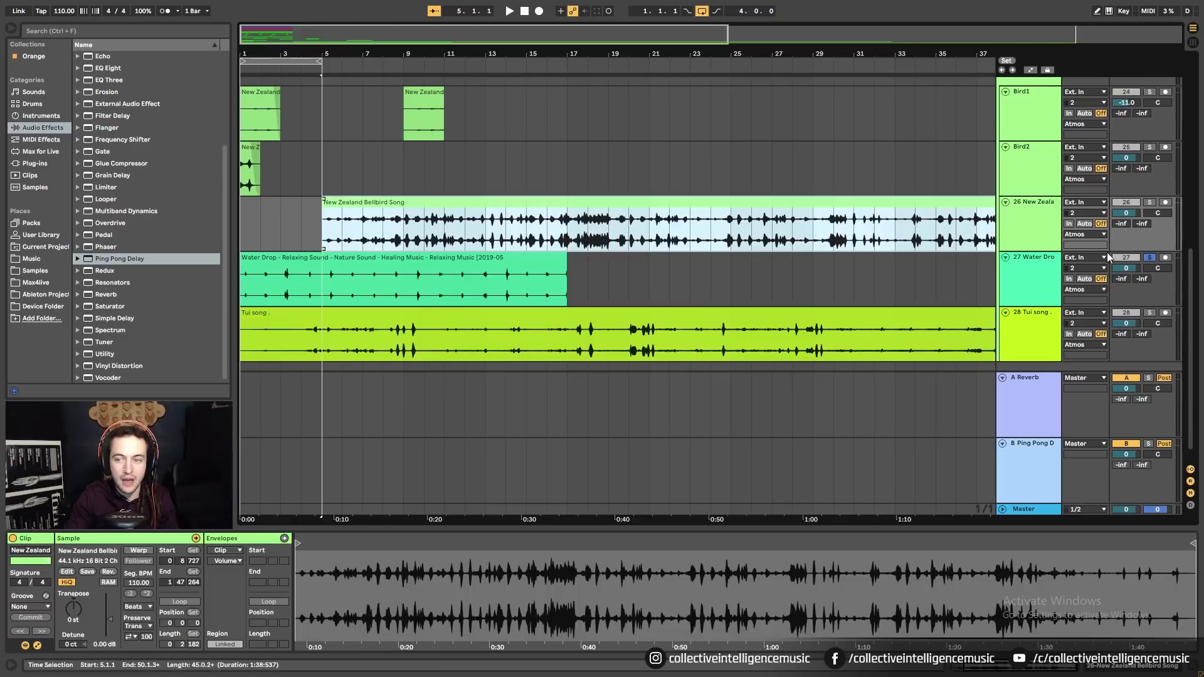
pyautogui.click(1150, 203)
pyautogui.click(456, 240)
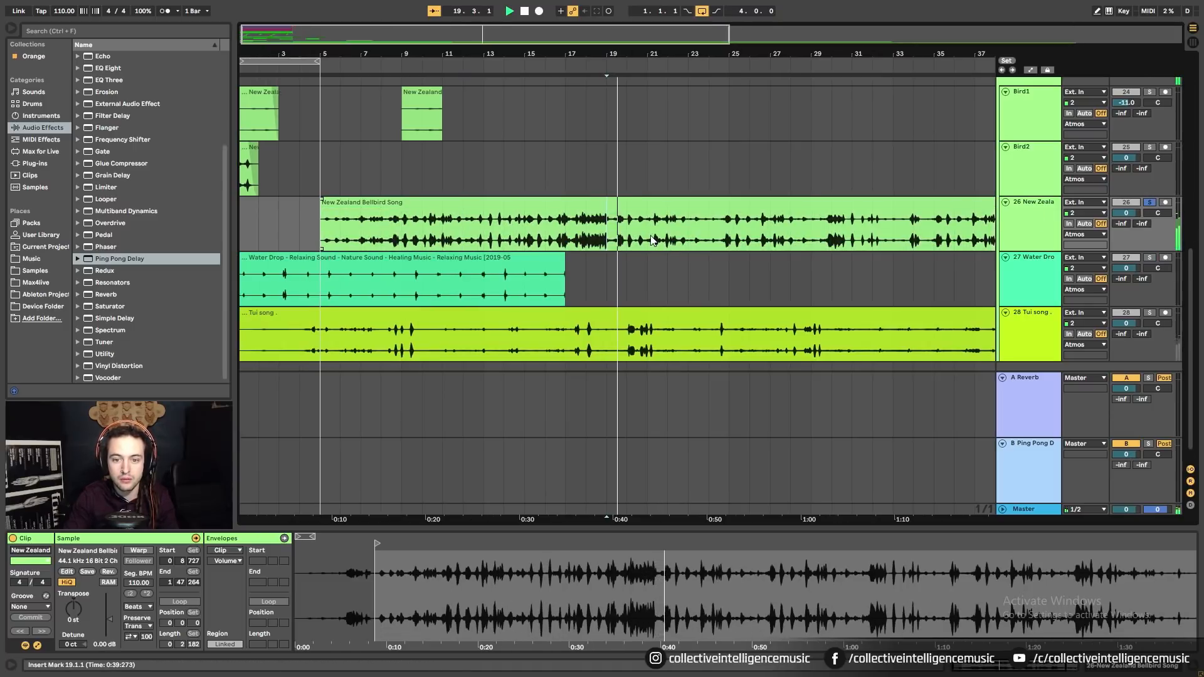
pyautogui.press('space')
pyautogui.press('space')
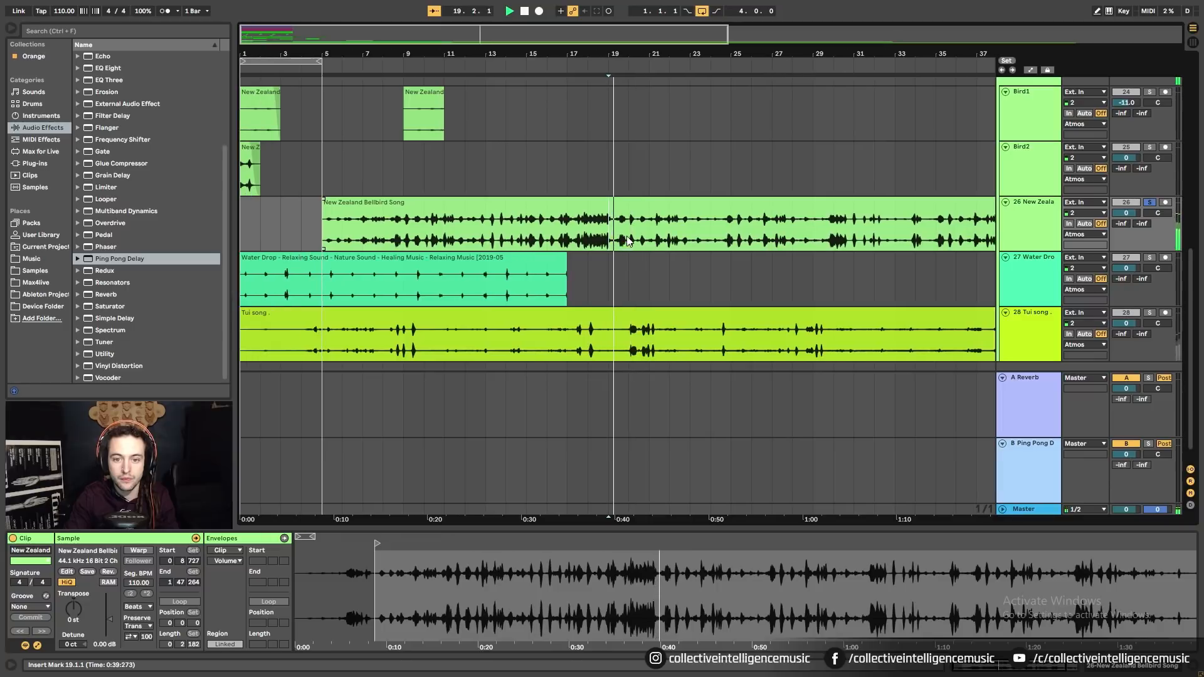
# Split the long bellbird clip at 19.1.3 and at bar 20 to isolate the call between them.
pyautogui.moveTo(629, 53); pyautogui.dragTo(644, 151)
pyautogui.press('space')
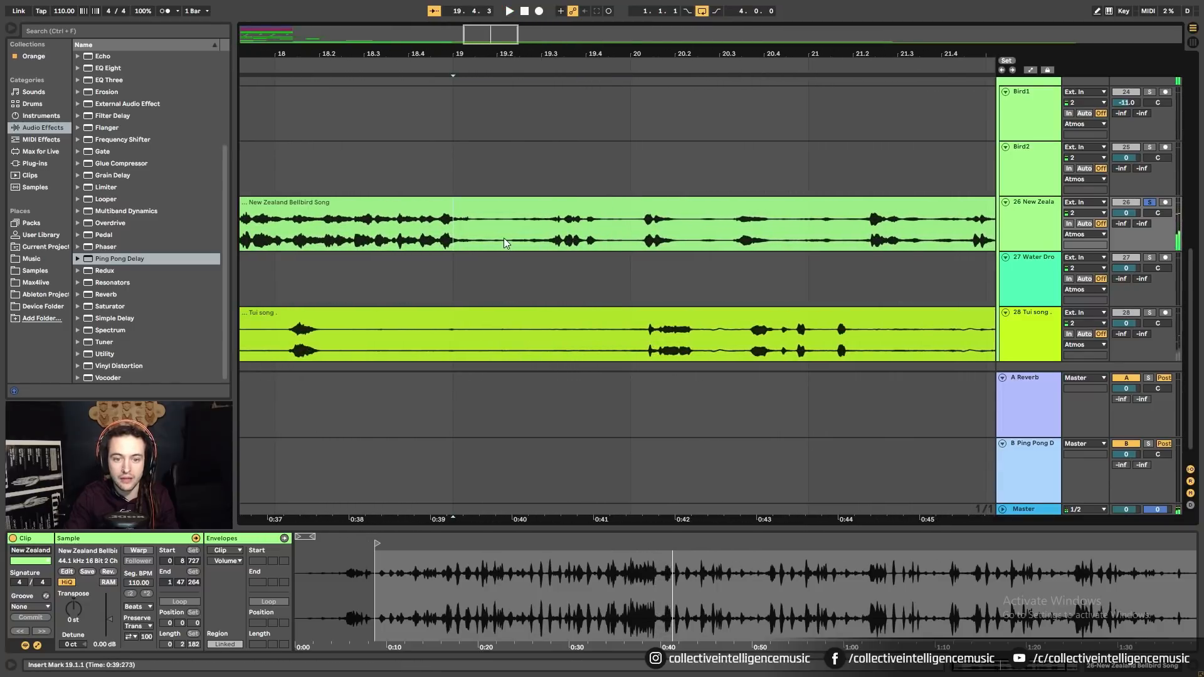
pyautogui.hotkey('ctrl', 'e')
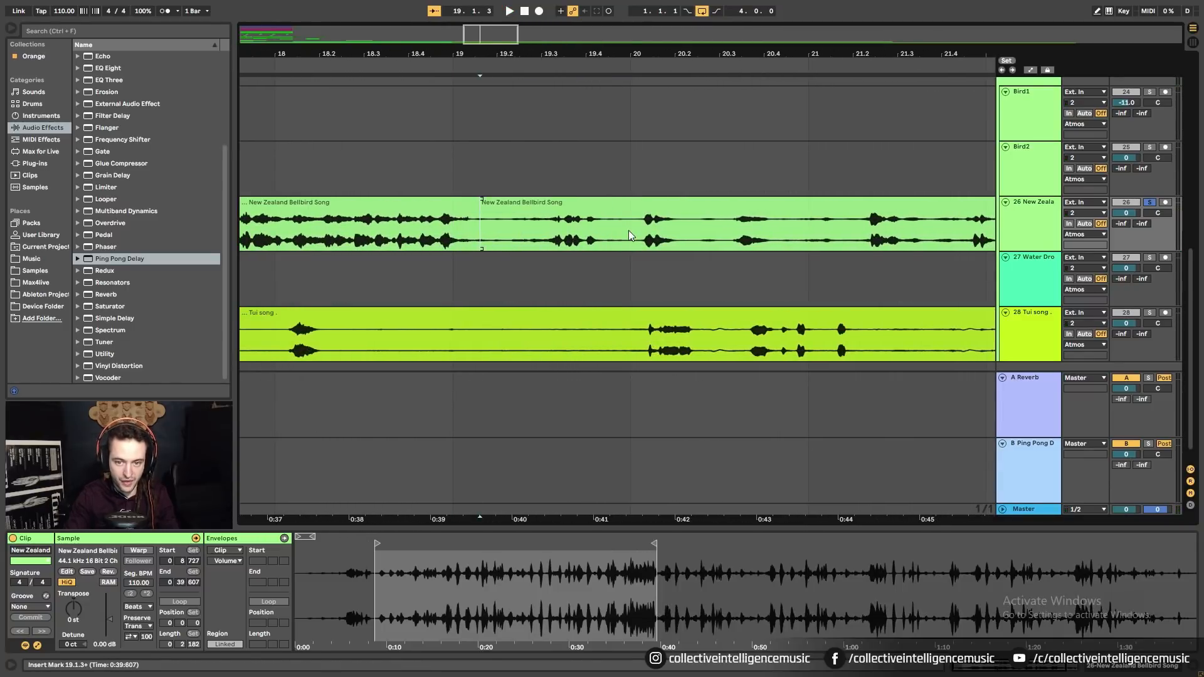
pyautogui.click(629, 231)
pyautogui.hotkey('ctrl', 'e')
# Insert an audio track below Bird2, move the isolated bellbird call onto it at bar 16 and rename the track Bird3.
pyautogui.rightClick(1050, 163)
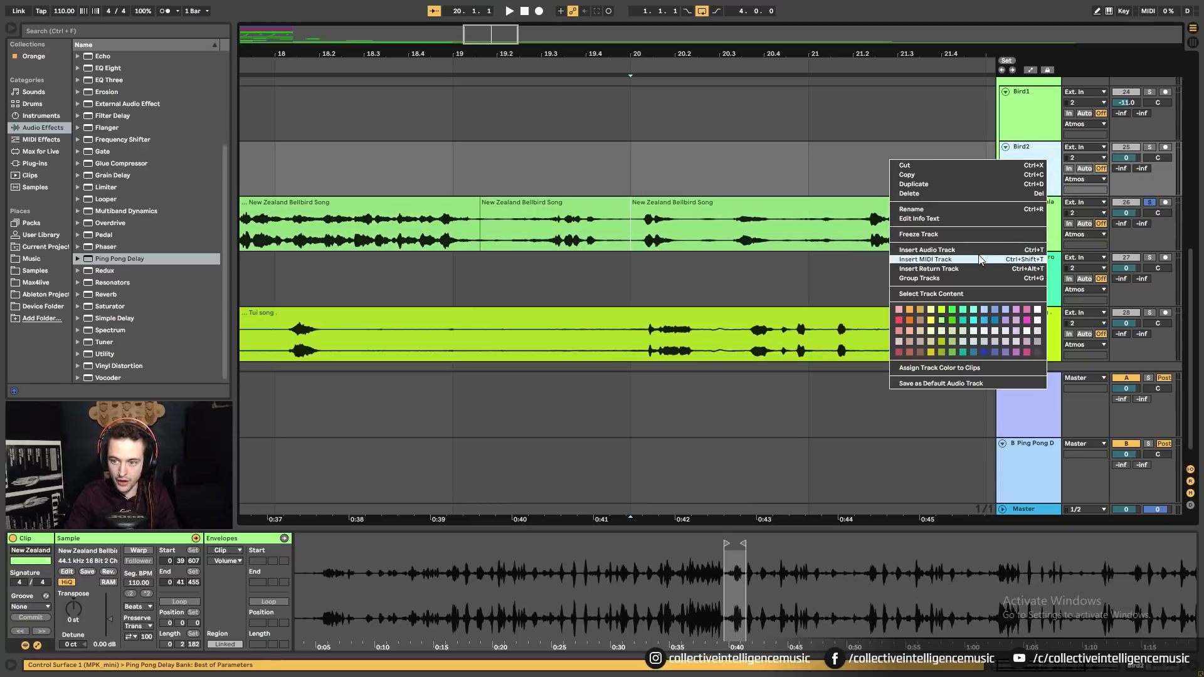
pyautogui.click(865, 221)
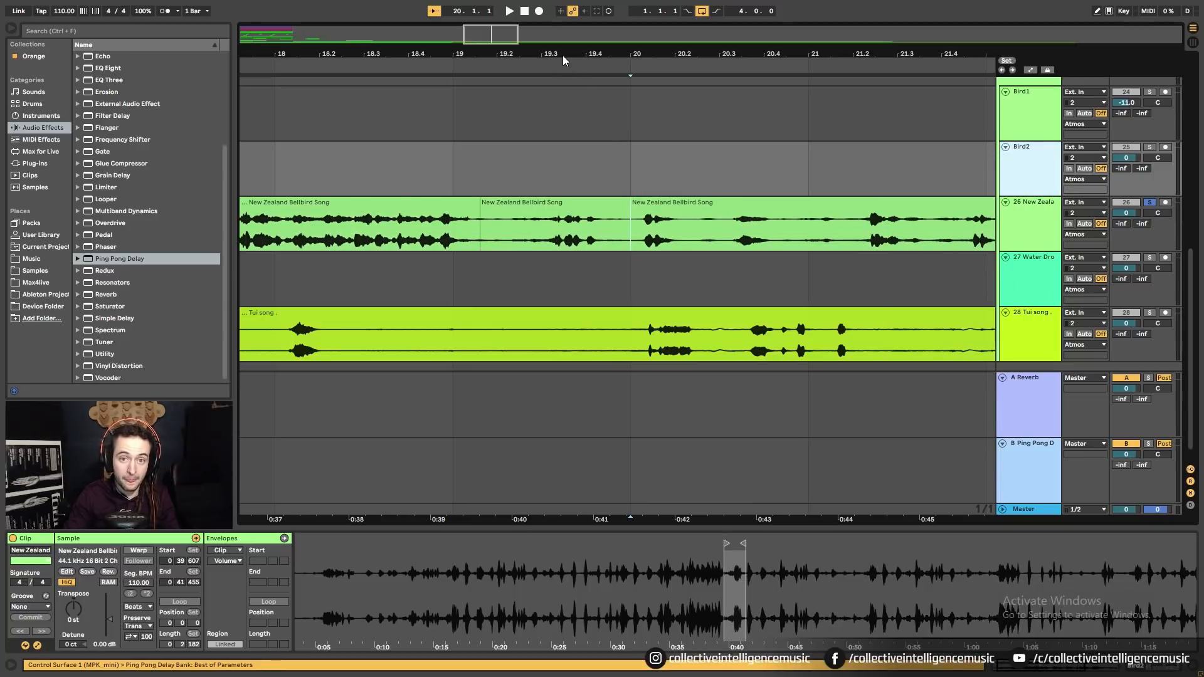
pyautogui.hotkey('ctrl', 't')
pyautogui.moveTo(563, 54); pyautogui.dragTo(695, 31)
pyautogui.moveTo(693, 278); pyautogui.dragTo(561, 223)
pyautogui.click(1021, 251)
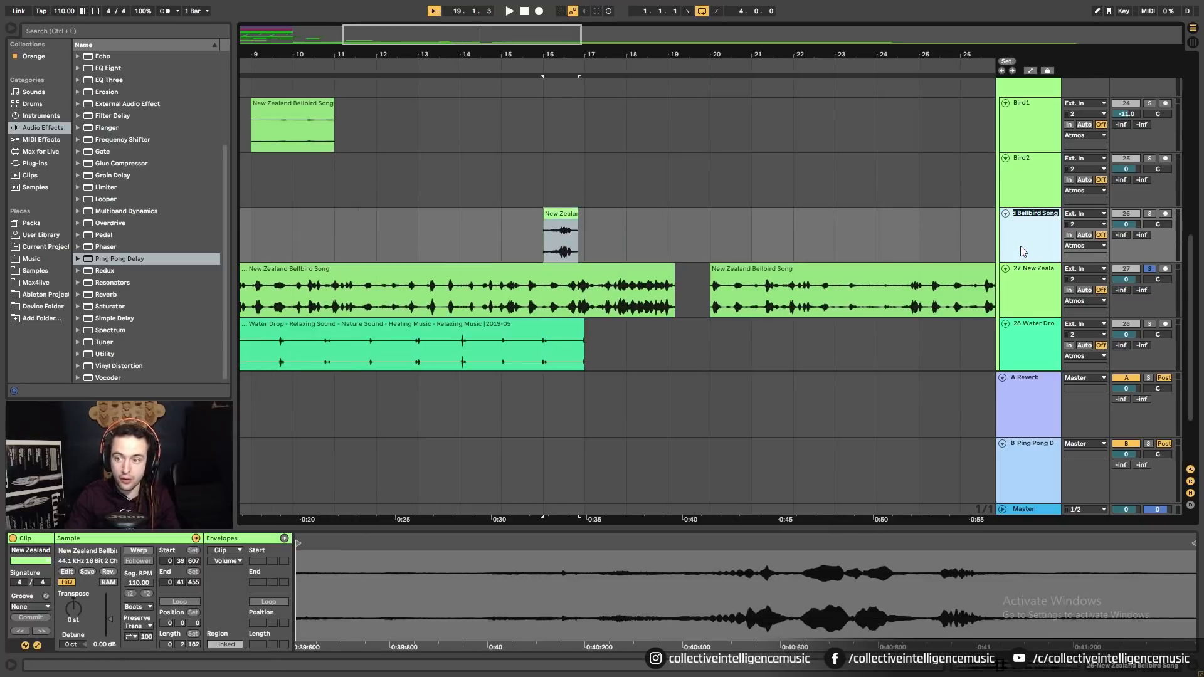
pyautogui.press('Return')
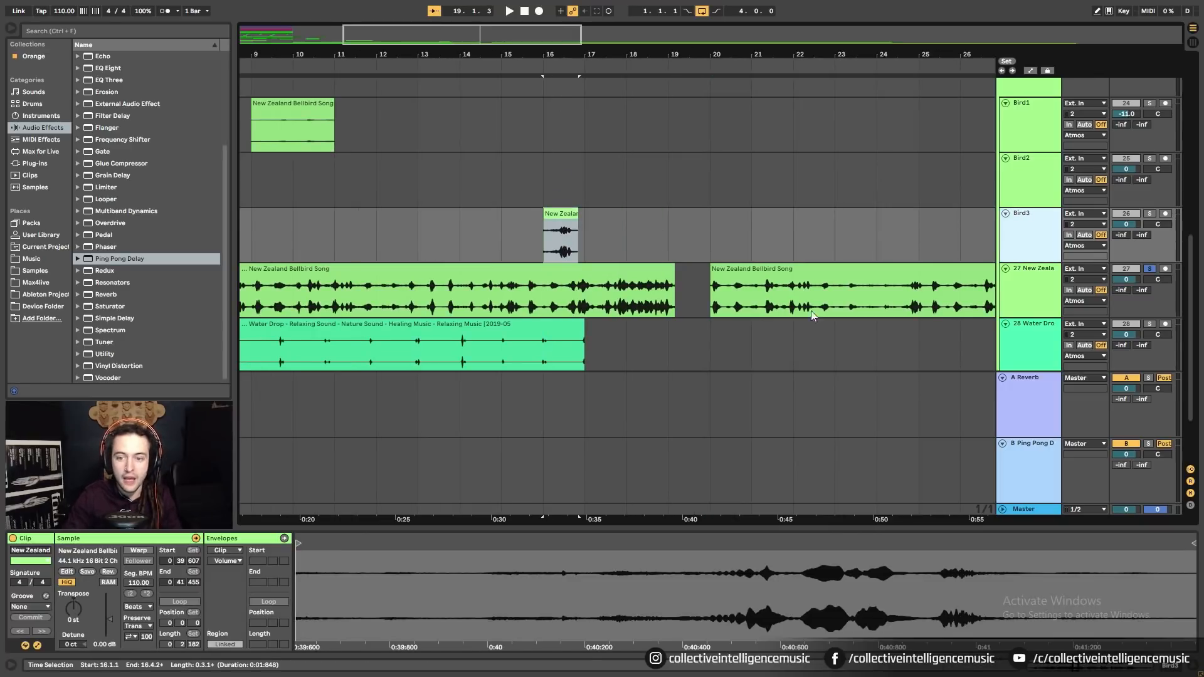
pyautogui.moveTo(709, 55); pyautogui.dragTo(708, 19)
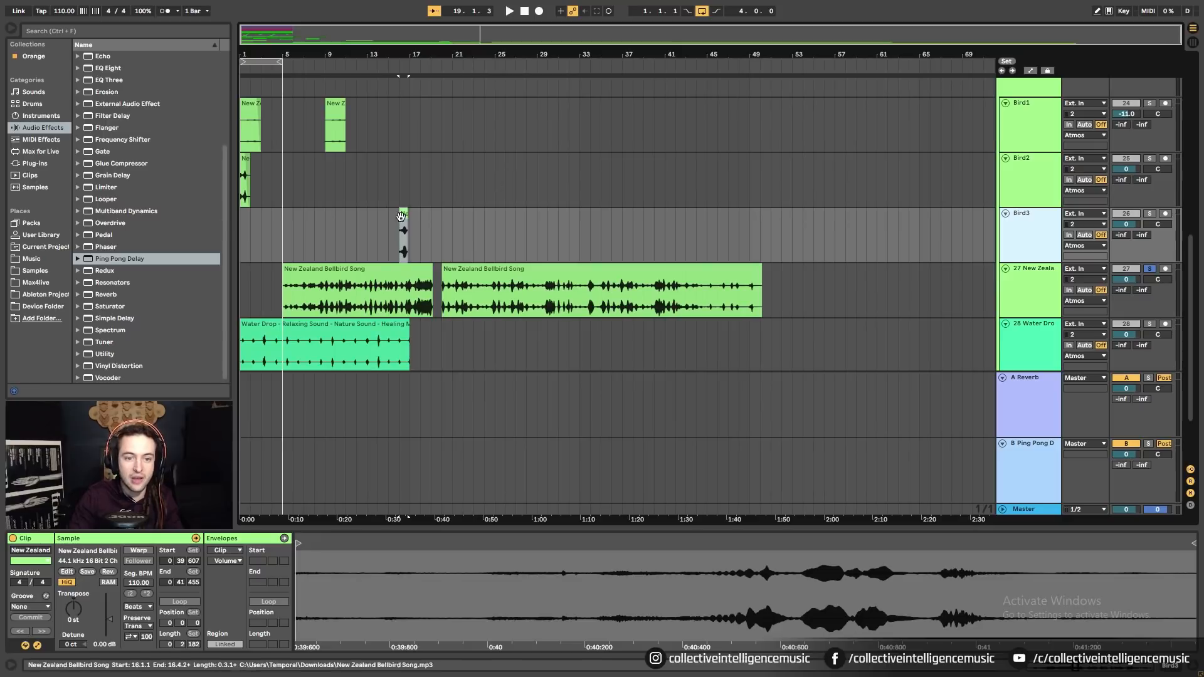
# Move the isolated bellbird call on Bird3 to about 2.3 and give its start a long fade-in.
pyautogui.moveTo(403, 215); pyautogui.dragTo(265, 217)
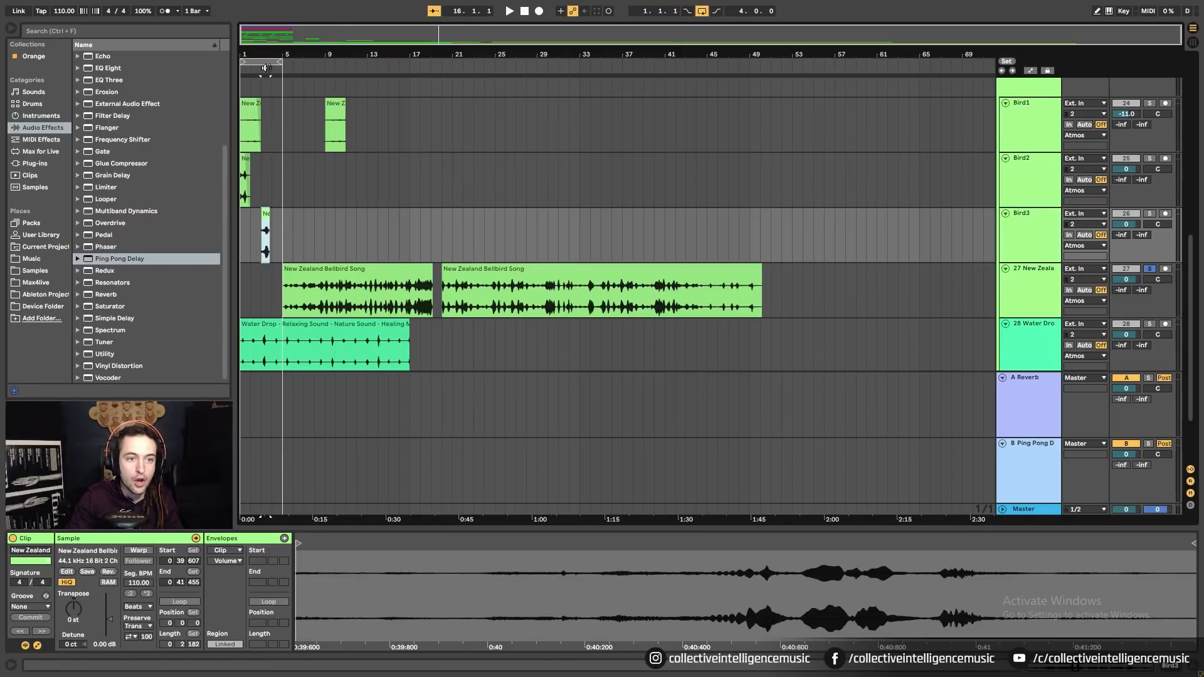
pyautogui.moveTo(265, 55); pyautogui.dragTo(406, 128)
pyautogui.moveTo(409, 213); pyautogui.dragTo(500, 221)
pyautogui.moveTo(537, 215); pyautogui.dragTo(437, 238)
pyautogui.hscroll(-5, 385, 255)
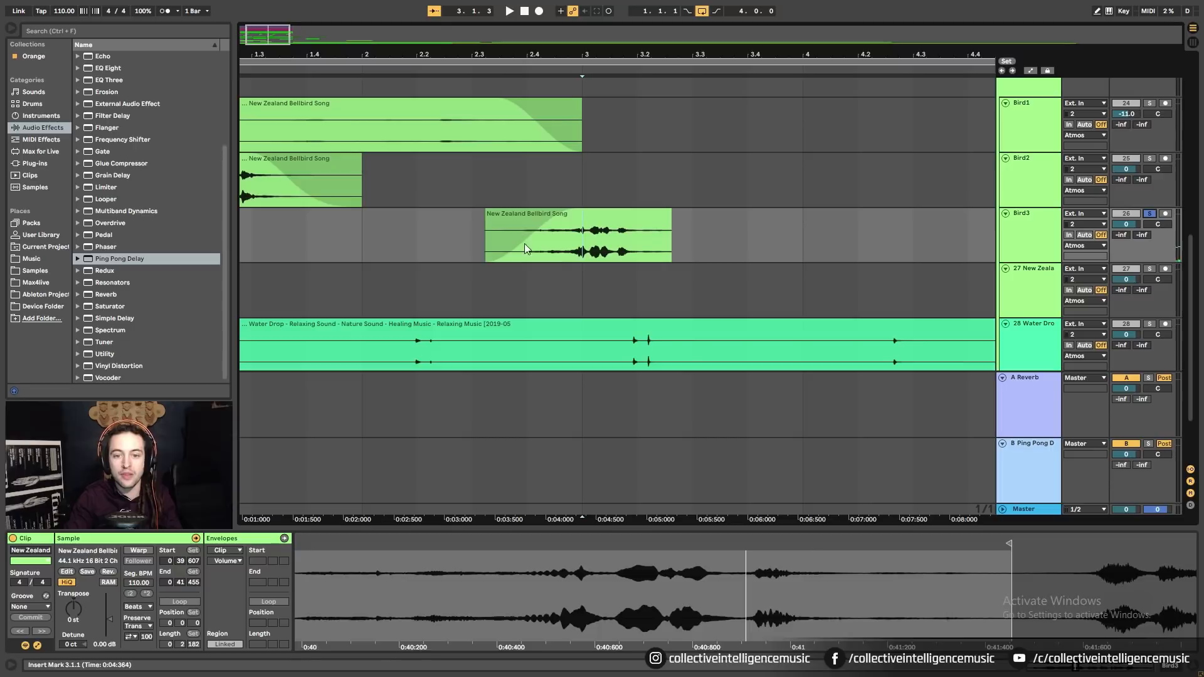
# Audition the Bird3 call on its own, playing from its start and from its middle around bar 3.
pyautogui.click(478, 238)
pyautogui.press('space')
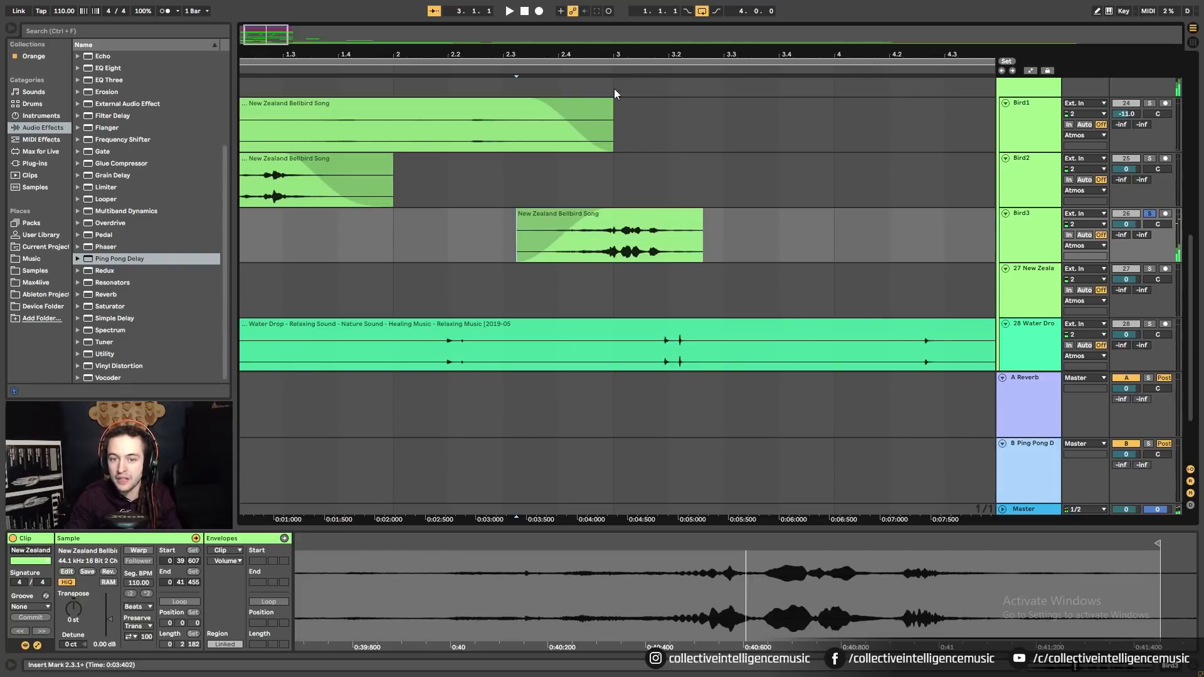
pyautogui.click(610, 256)
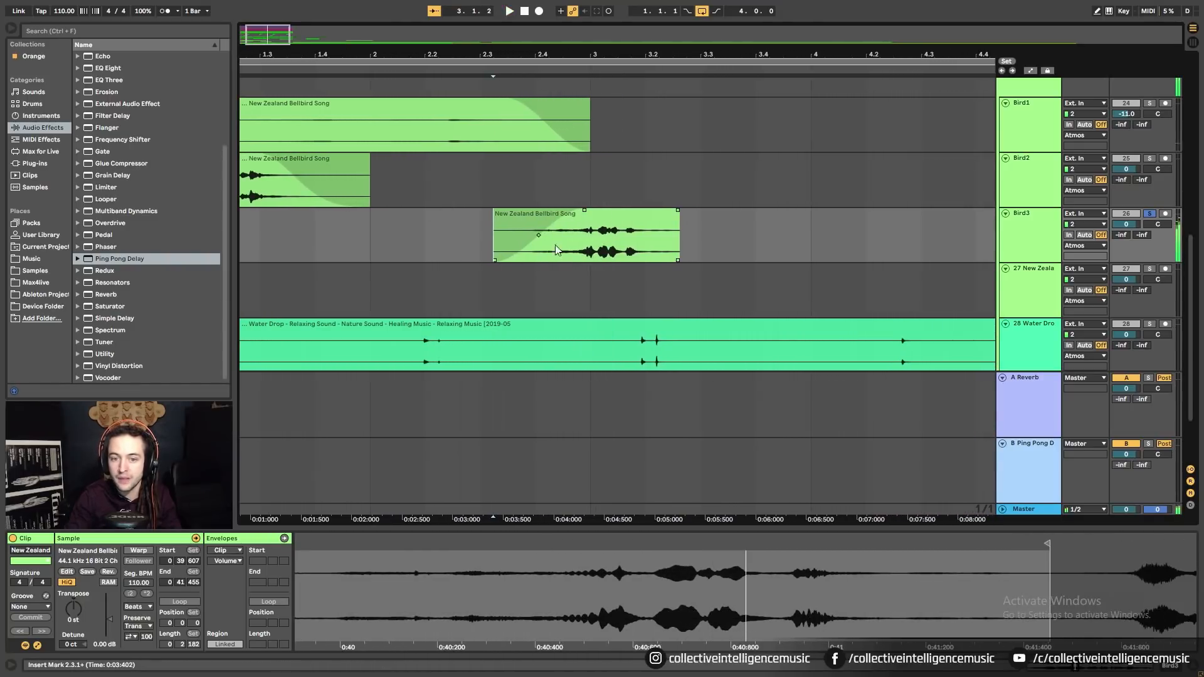
pyautogui.click(578, 246)
pyautogui.press('space')
pyautogui.press('space')
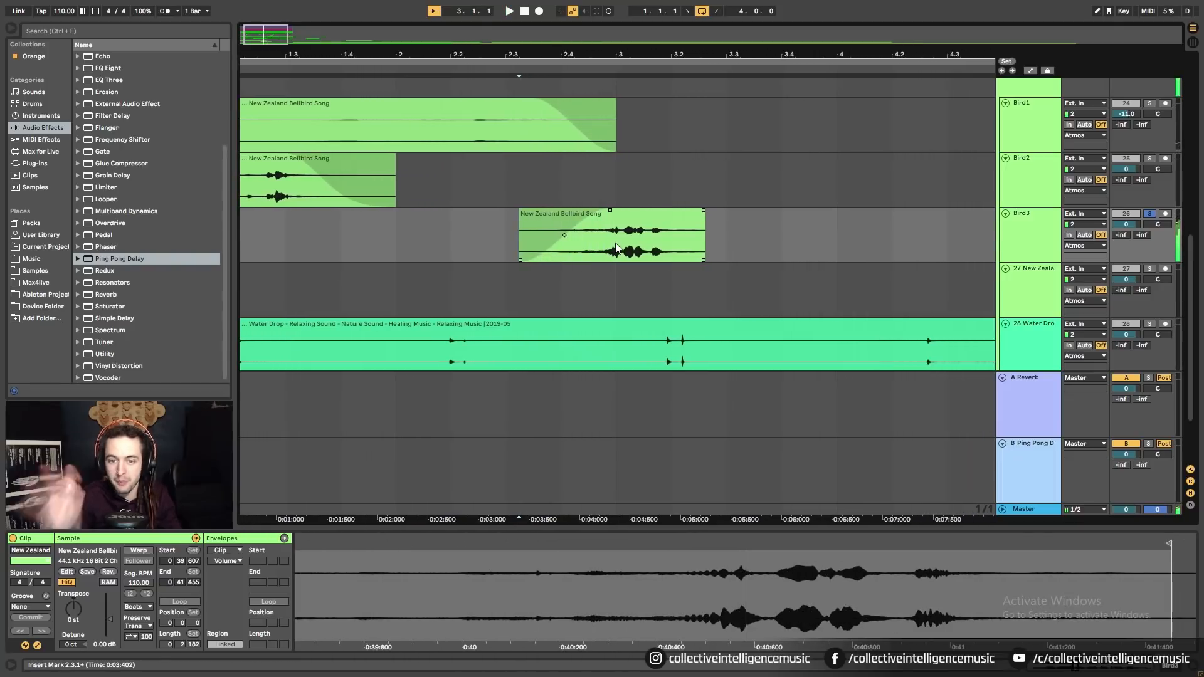
pyautogui.click(616, 243)
pyautogui.press('space')
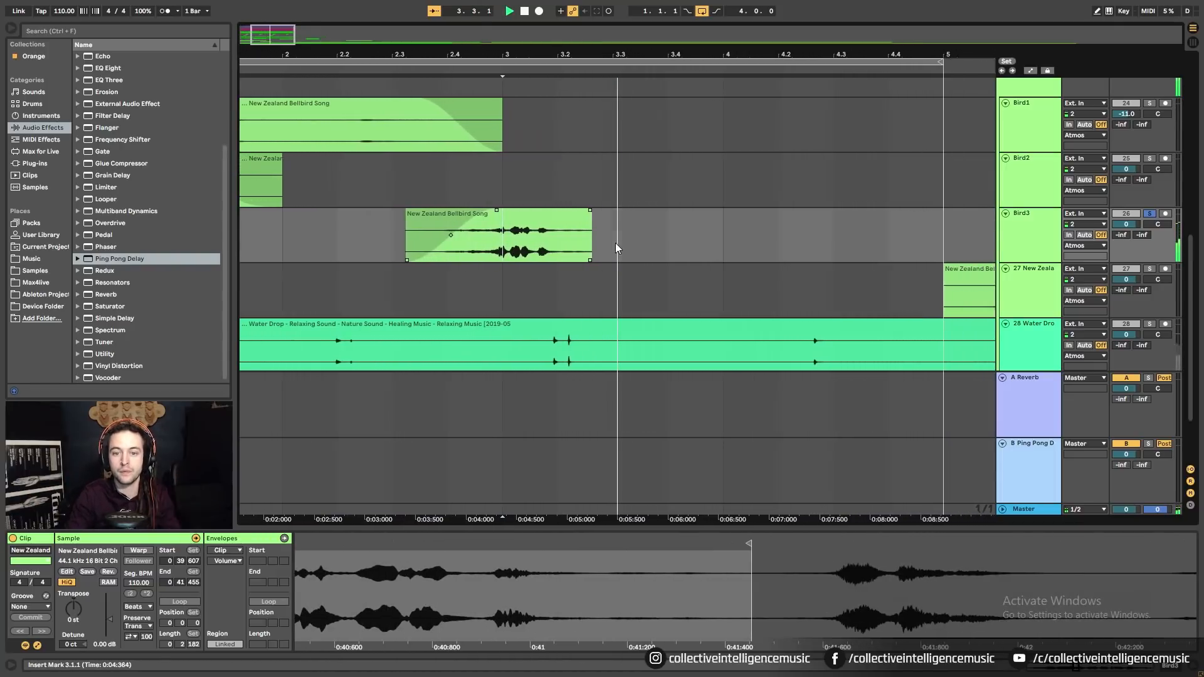
pyautogui.press('space')
# Add a fade-out to the end of the Bird3 call and play it back.
pyautogui.moveTo(581, 212); pyautogui.dragTo(539, 214)
pyautogui.press('space')
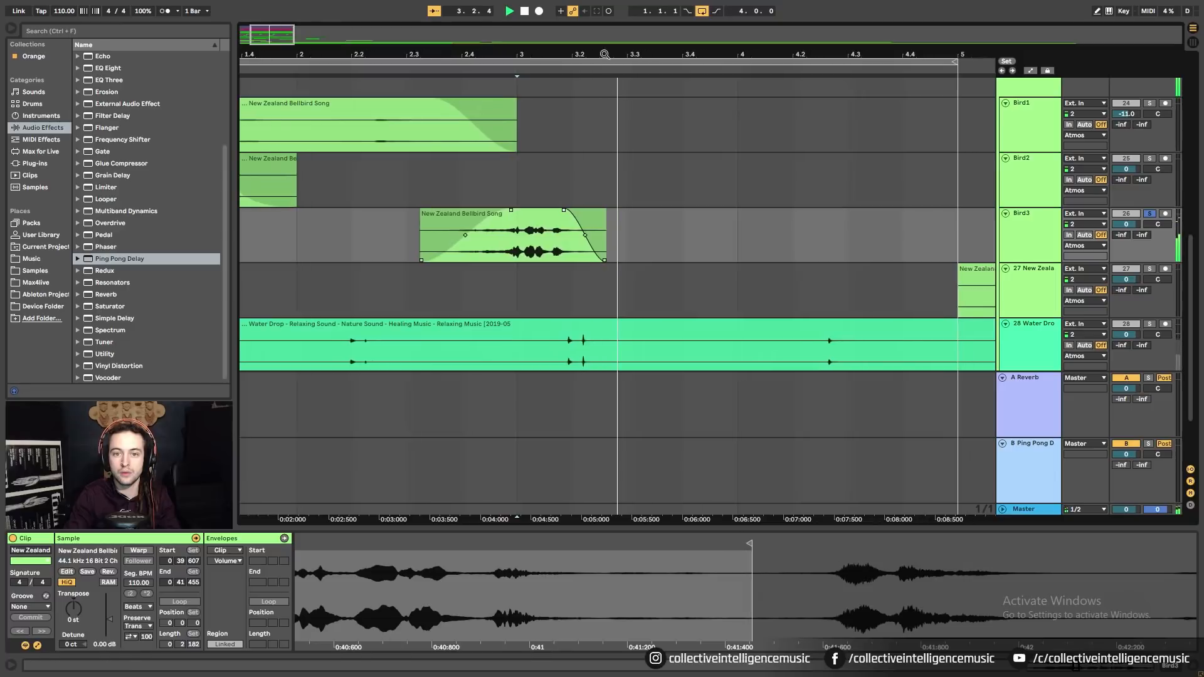
pyautogui.press('space')
pyautogui.moveTo(442, 55); pyautogui.dragTo(442, 38)
# Solo Bird2, play its clip from bar 1, and select the track's Ping Pong Delay and Reverb devices.
pyautogui.click(261, 175)
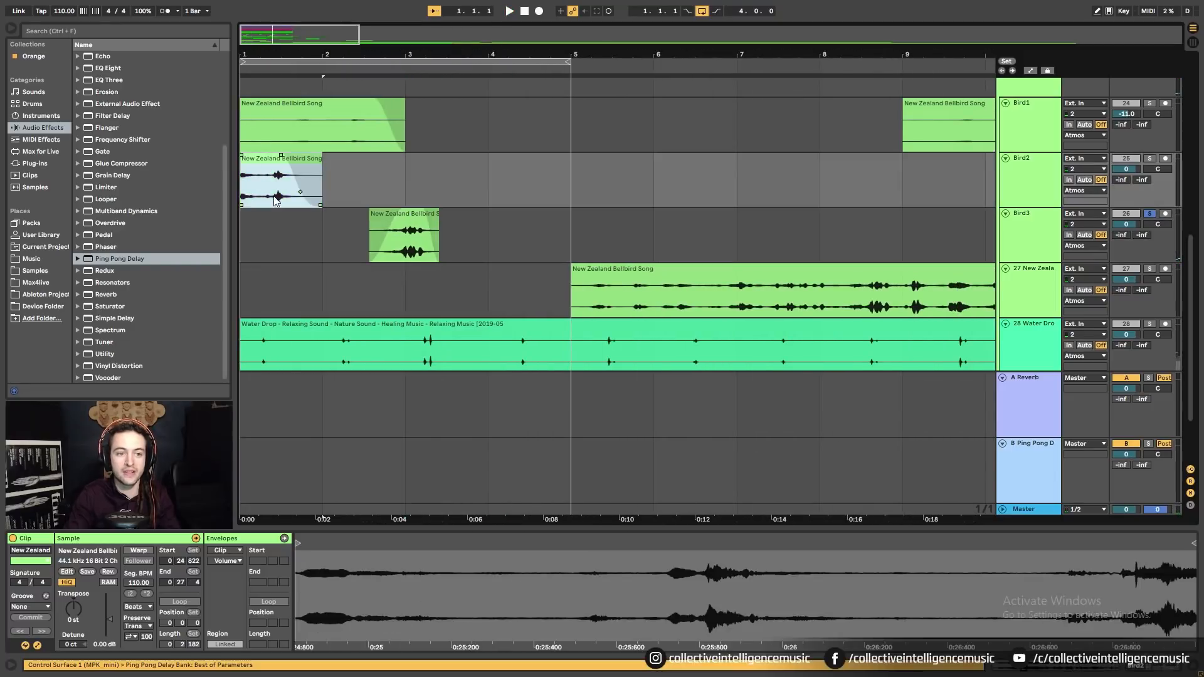
pyautogui.press('space')
pyautogui.click(1150, 158)
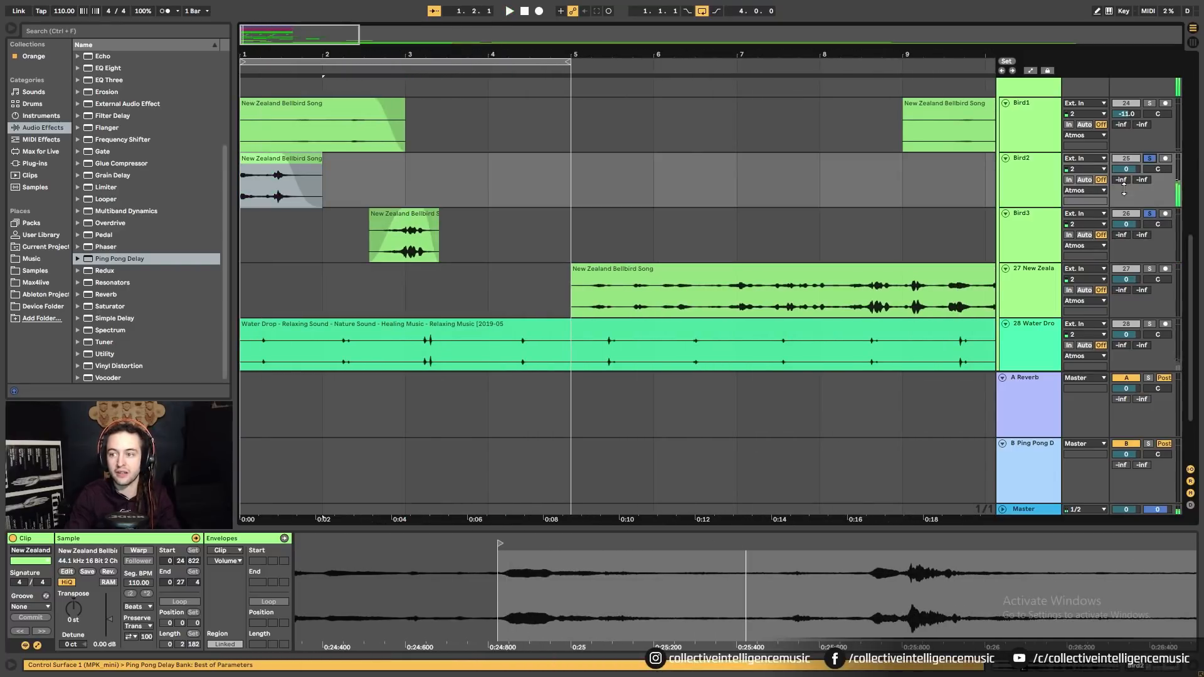
pyautogui.click(997, 169)
pyautogui.scroll(2, 849, 236)
pyautogui.hotkey('shift', 'Tab')
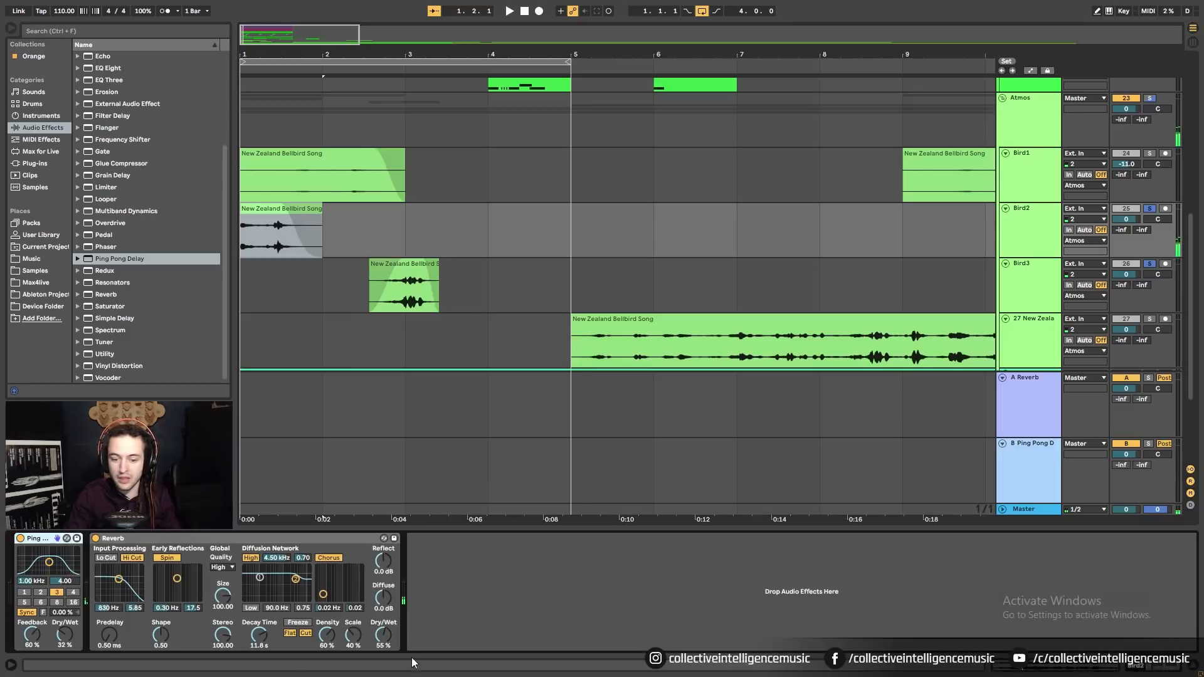
pyautogui.click(139, 539)
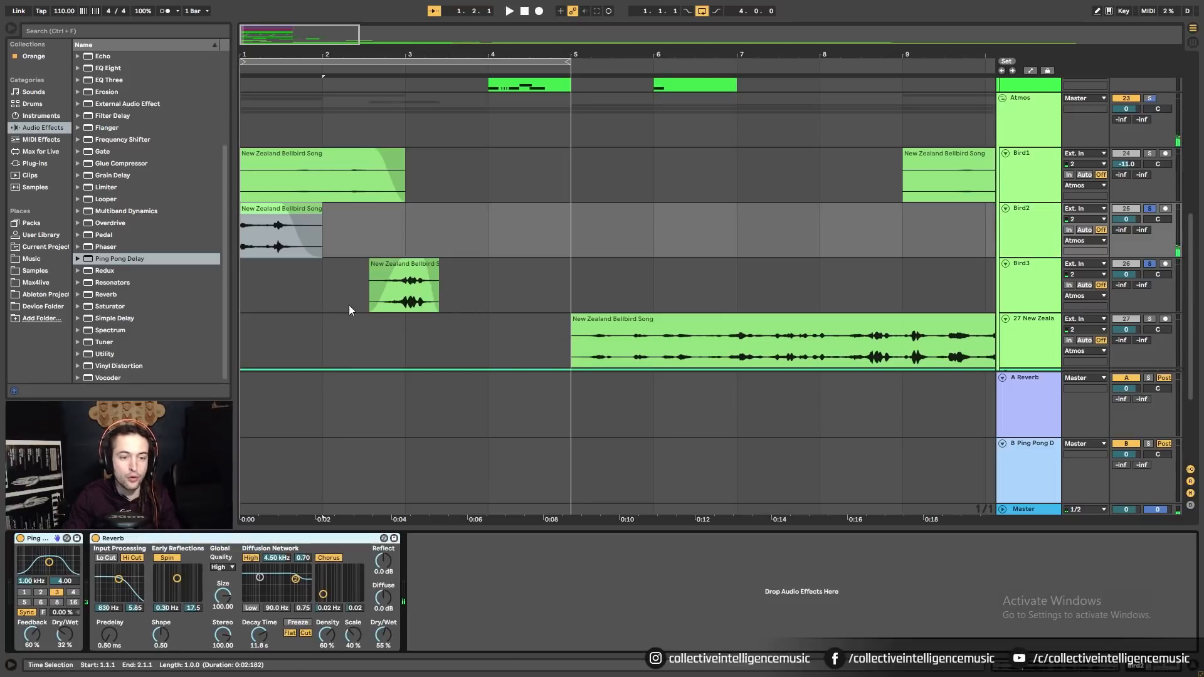
pyautogui.scroll(2, 439, 220)
pyautogui.click(1029, 182)
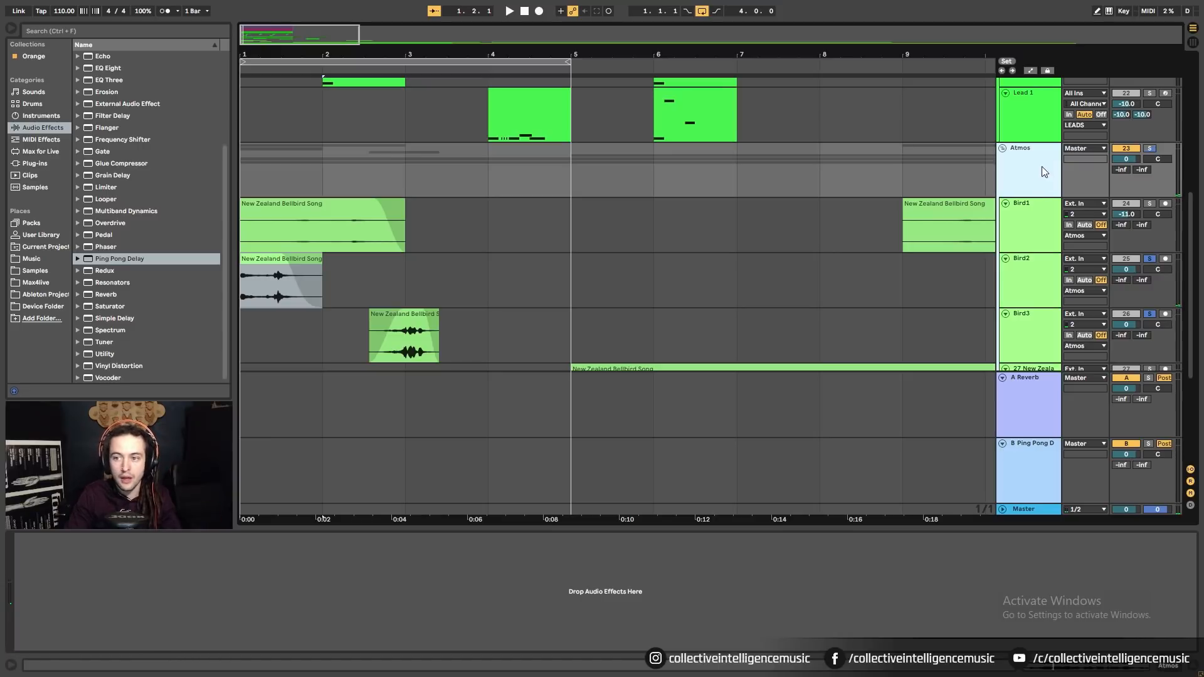
pyautogui.rightClick(1038, 168)
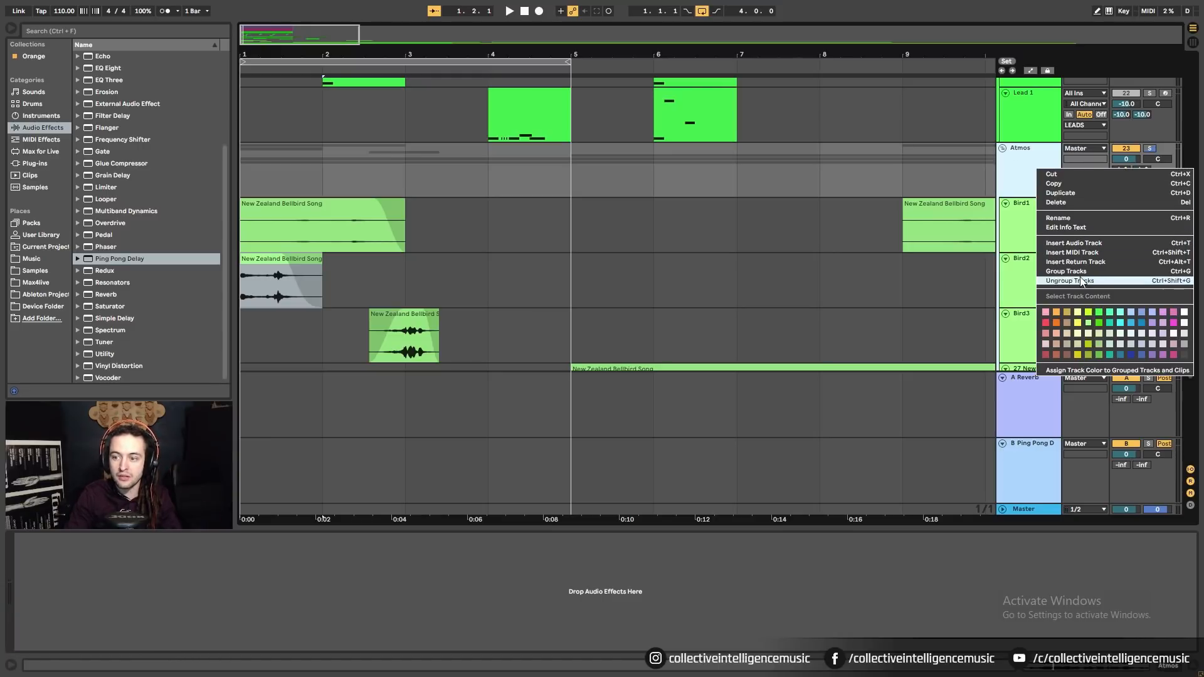
pyautogui.click(1017, 165)
pyautogui.rightClick(903, 580)
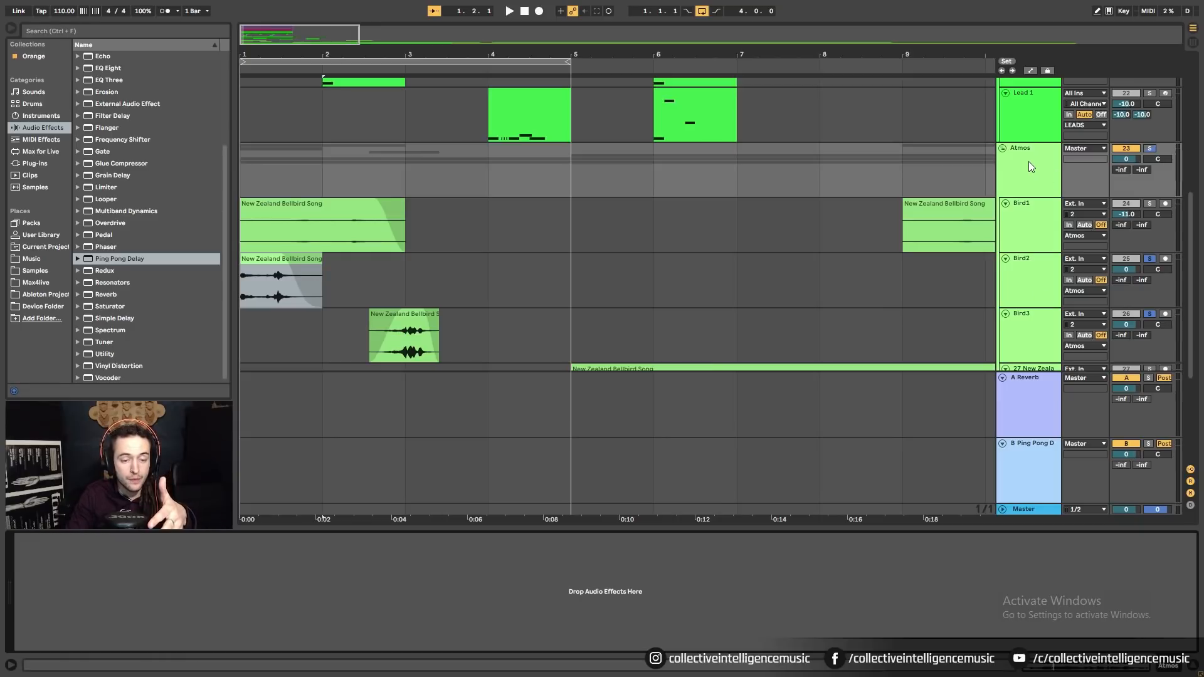
# Remove the Ping Pong Delay and Reverb from Bird2 and select the same two devices on the Water Drop track.
pyautogui.click(1033, 263)
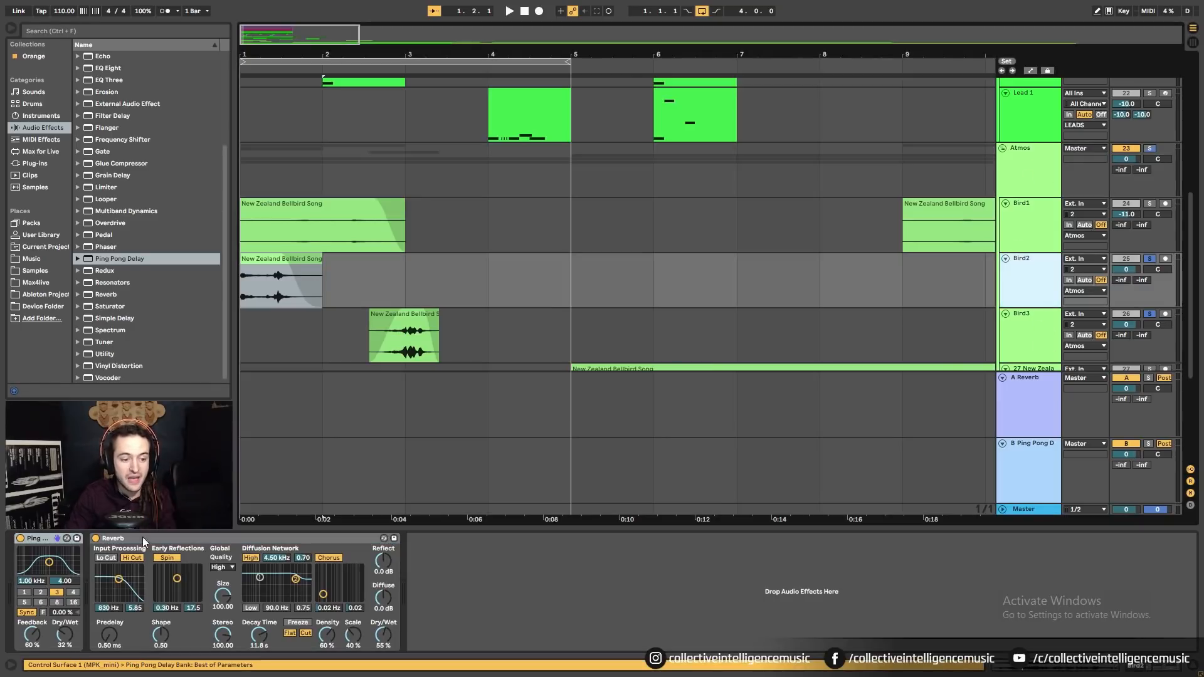
pyautogui.click(122, 540)
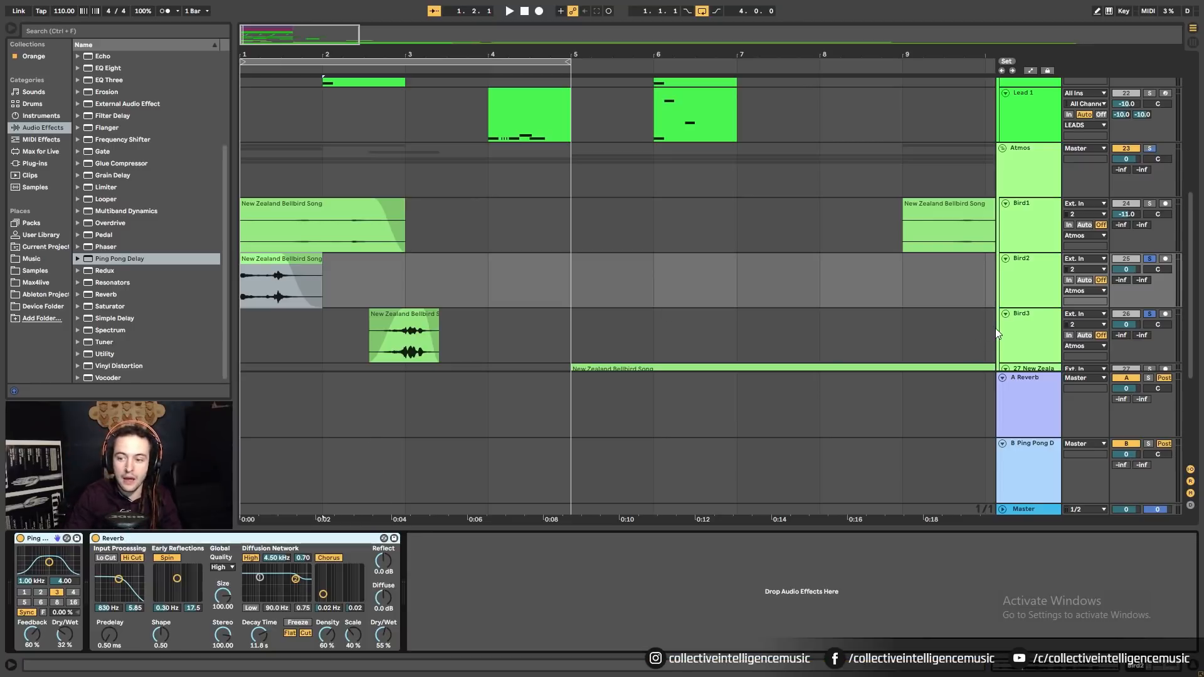
pyautogui.scroll(-4, 996, 329)
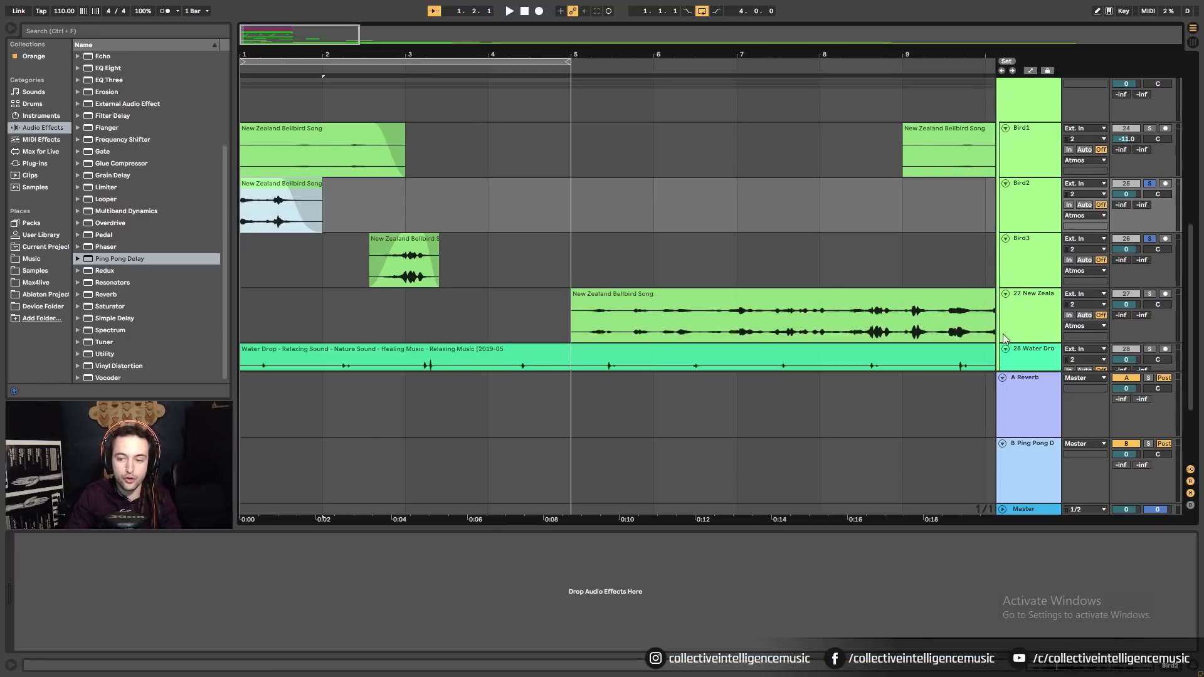
pyautogui.click(36, 541)
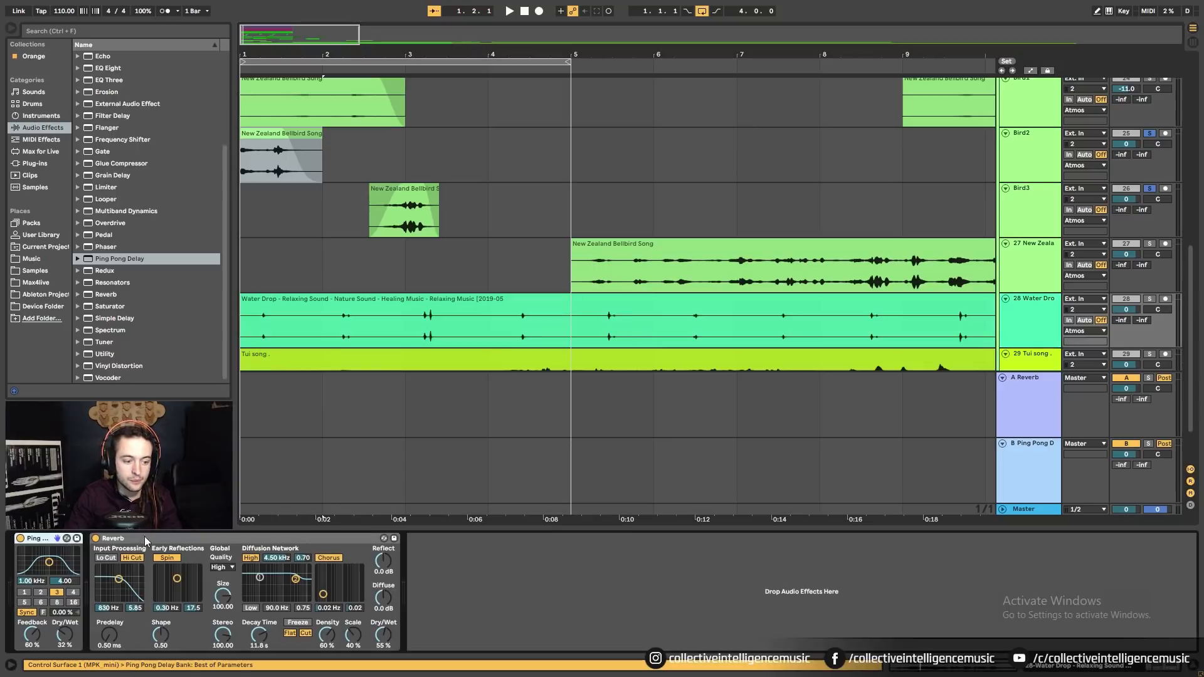
pyautogui.click(176, 538)
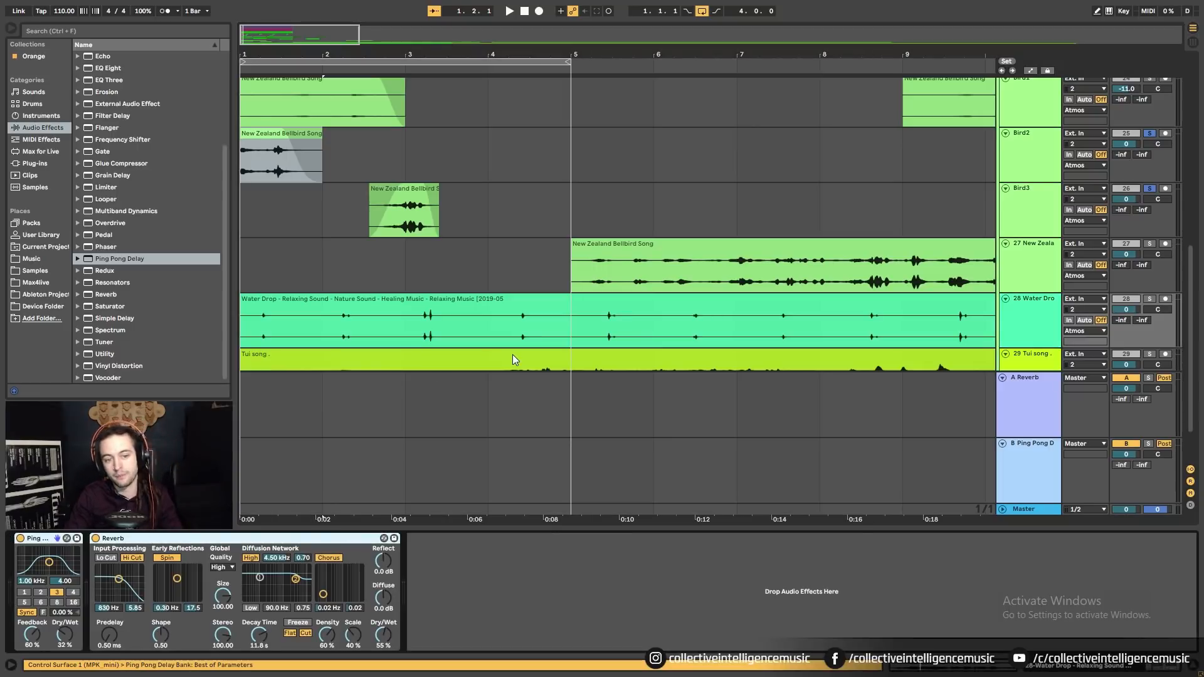
# Move the Tui song clip to start at bar 5 and audition the soloed Atmos group from bar 1.
pyautogui.moveTo(513, 355); pyautogui.dragTo(821, 351)
pyautogui.click(256, 218)
pyautogui.scroll(4, 254, 217)
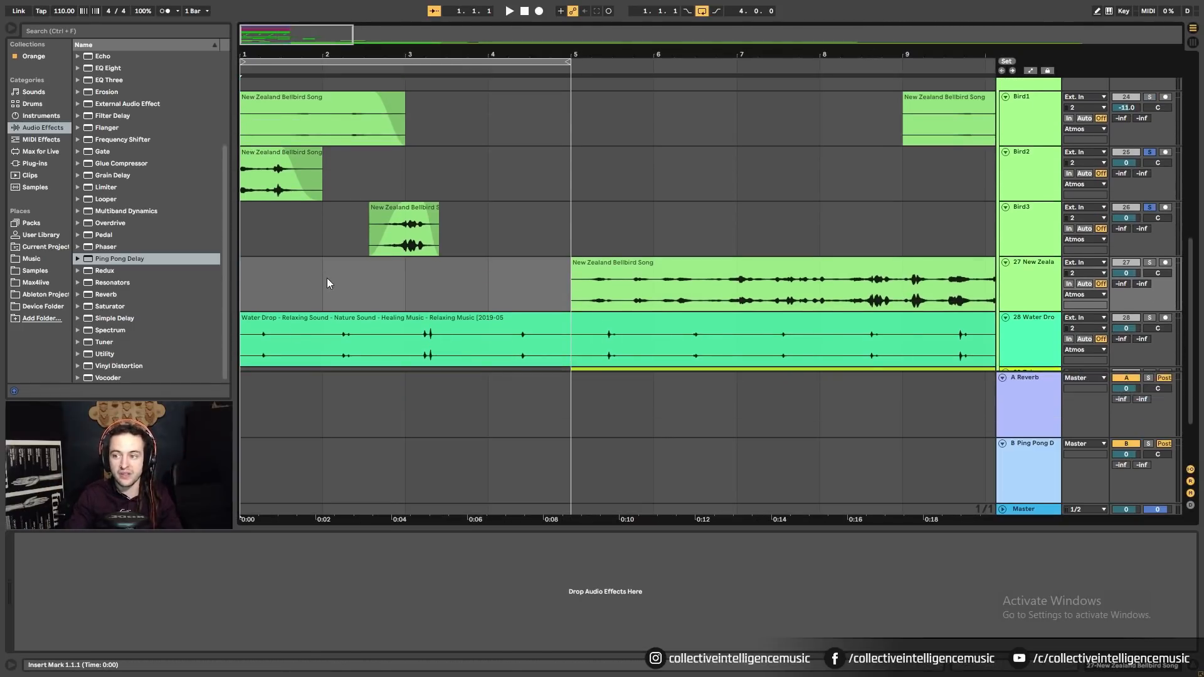
pyautogui.click(1151, 92)
pyautogui.press('space')
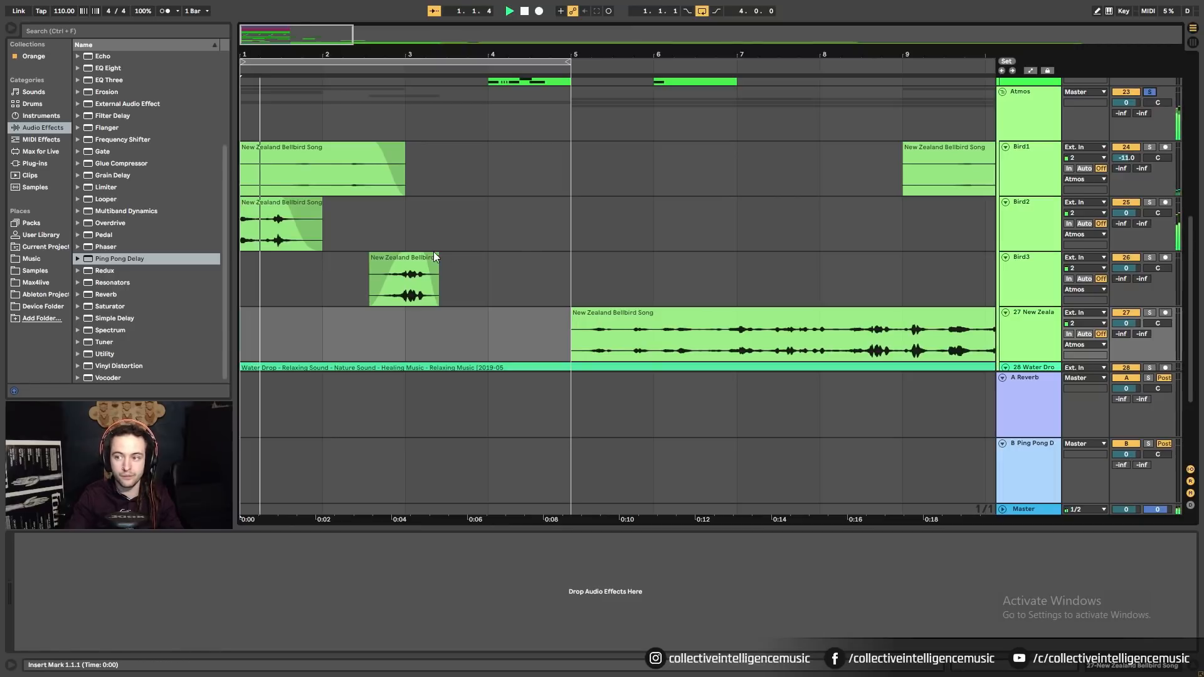
pyautogui.scroll(-2, 434, 251)
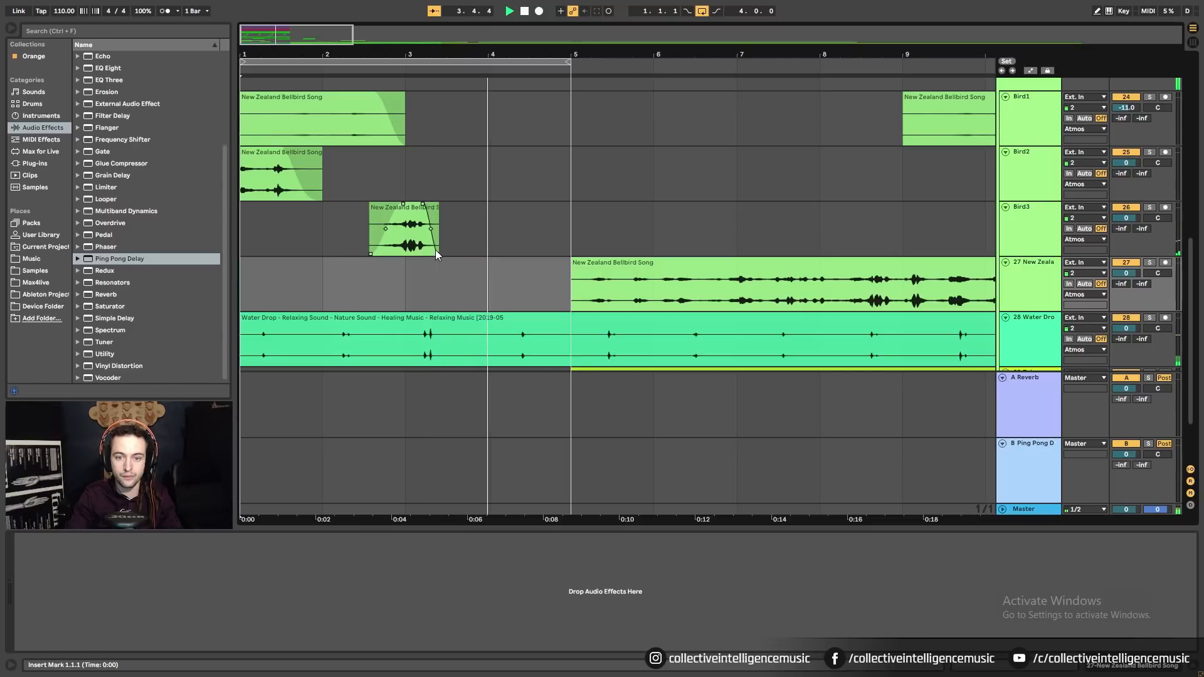
pyautogui.moveTo(525, 55); pyautogui.dragTo(525, 35)
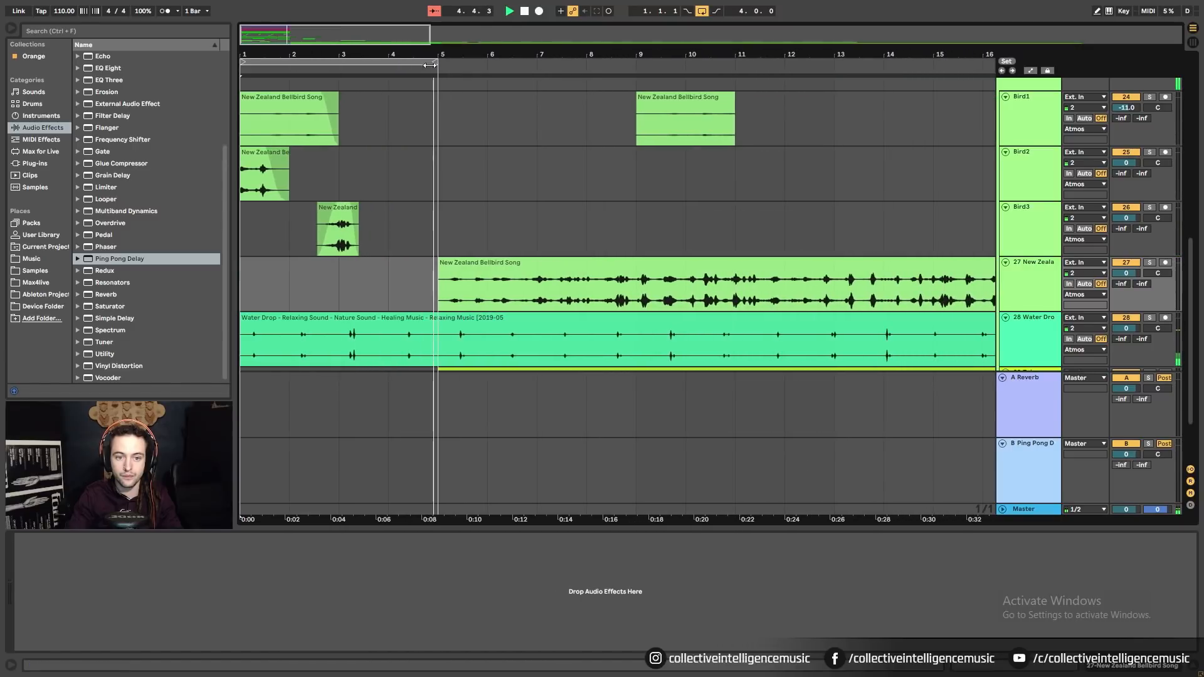
pyautogui.moveTo(459, 55); pyautogui.dragTo(460, 48)
pyautogui.scroll(-3, 455, 363)
pyautogui.press('space')
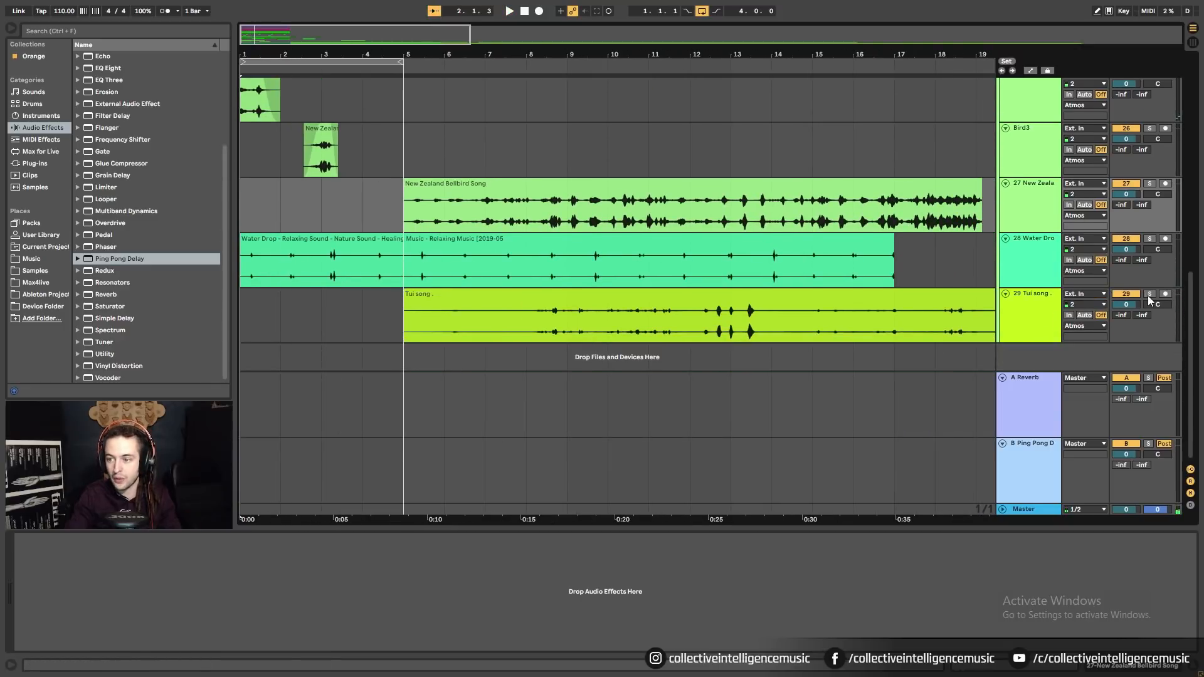
# Solo the Tui song track, listen around bar 13, and trim the clip's start to bar 12.
pyautogui.press('space')
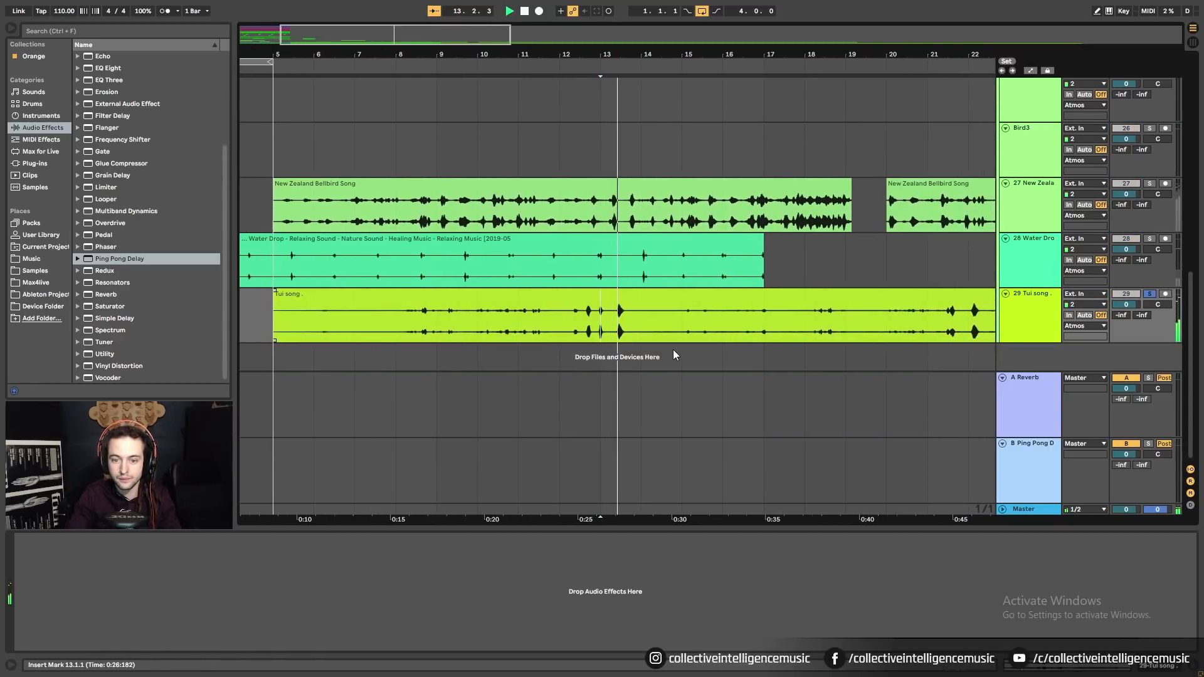
pyautogui.moveTo(268, 304); pyautogui.dragTo(552, 303)
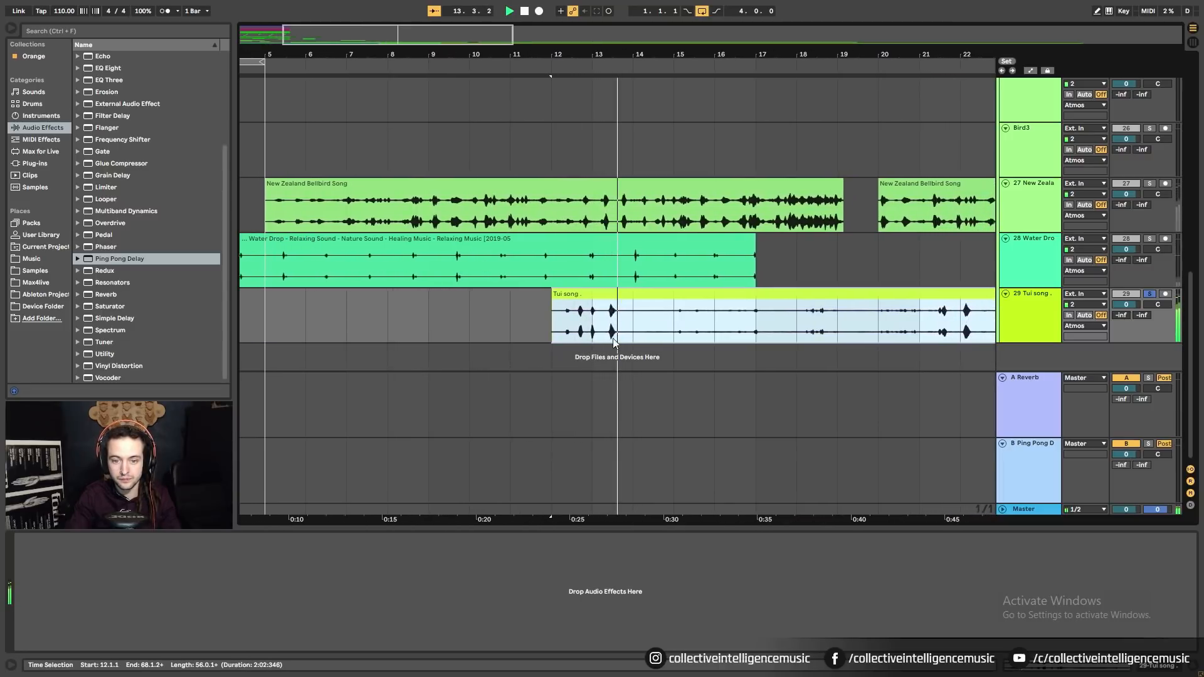
pyautogui.press('space')
# Split the Tui song clip at bar 14 and move the isolated two-bar section to bar 3.
pyautogui.click(630, 329)
pyautogui.hotkey('ctrl', 'e')
pyautogui.click(611, 310)
pyautogui.moveTo(616, 52); pyautogui.dragTo(618, 32)
pyautogui.moveTo(594, 295); pyautogui.dragTo(321, 322)
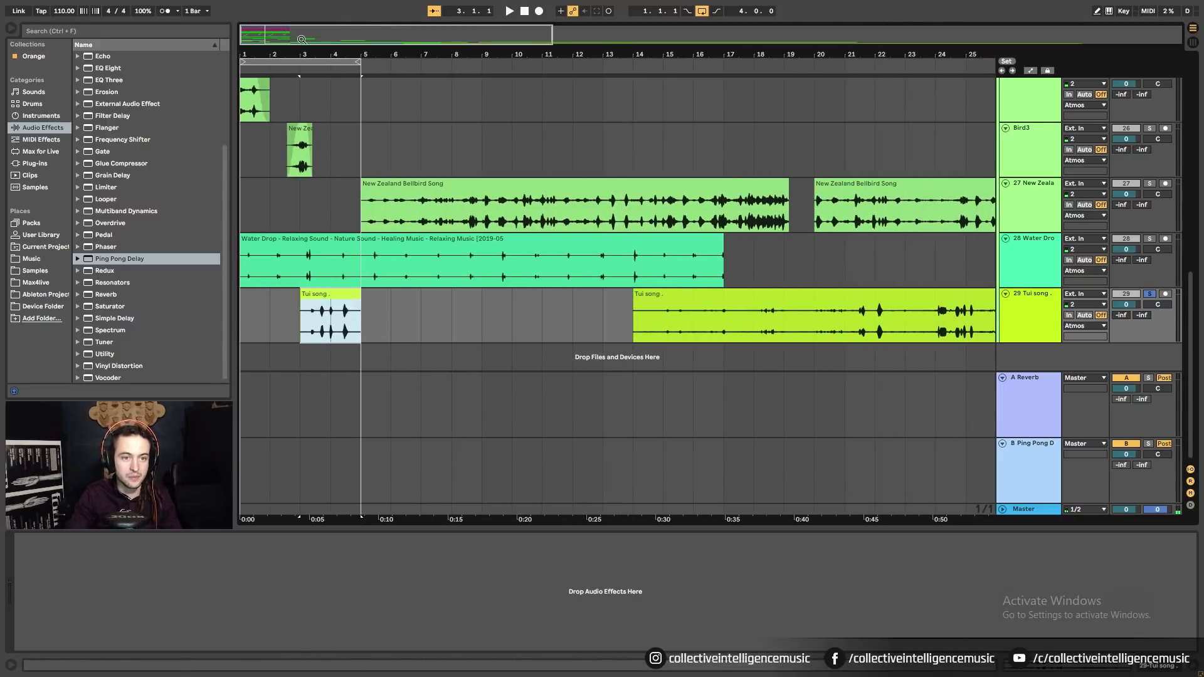
# Audition the isolated tui calls at bar 3 and add short fades at the clip's start and end.
pyautogui.moveTo(304, 54); pyautogui.dragTo(327, 95)
pyautogui.press('space')
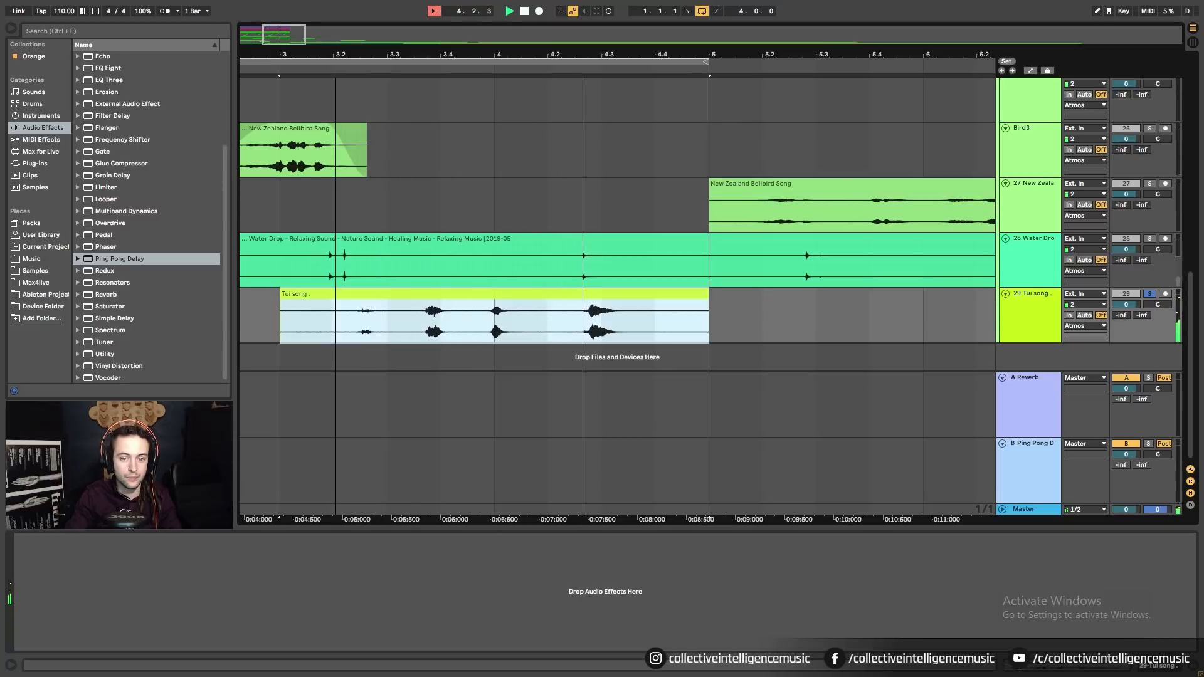
pyautogui.moveTo(344, 54); pyautogui.dragTo(346, 28)
pyautogui.press('space')
pyautogui.moveTo(429, 292); pyautogui.dragTo(418, 291)
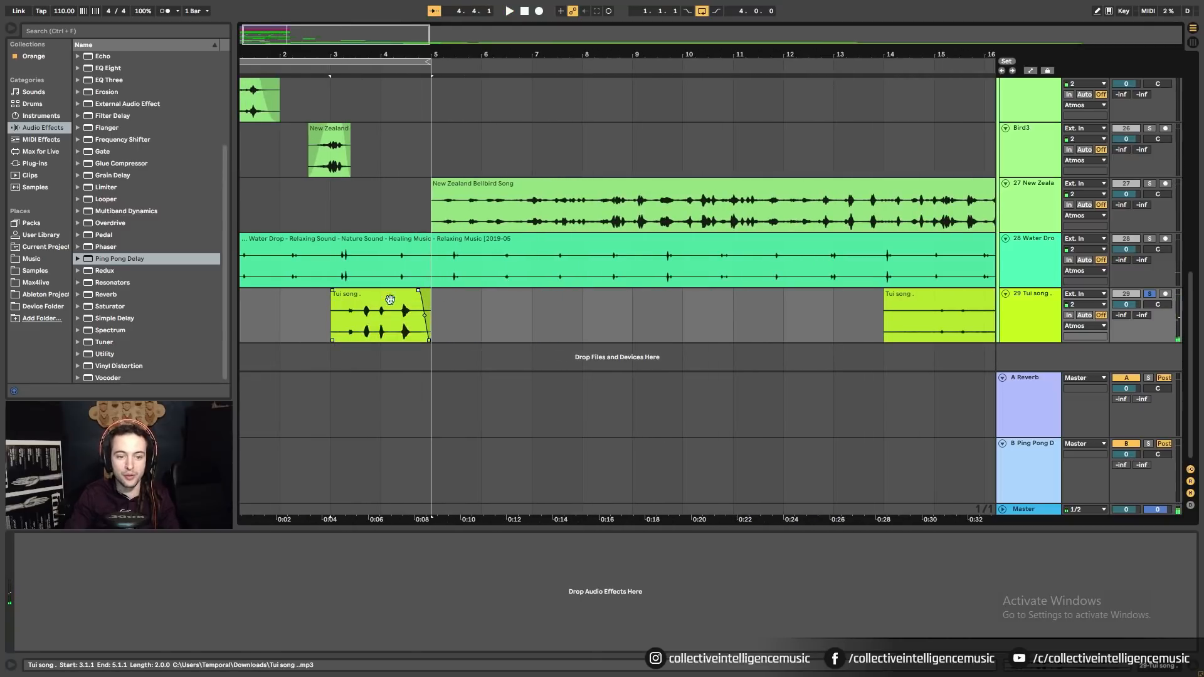
pyautogui.click(345, 291)
pyautogui.click(310, 314)
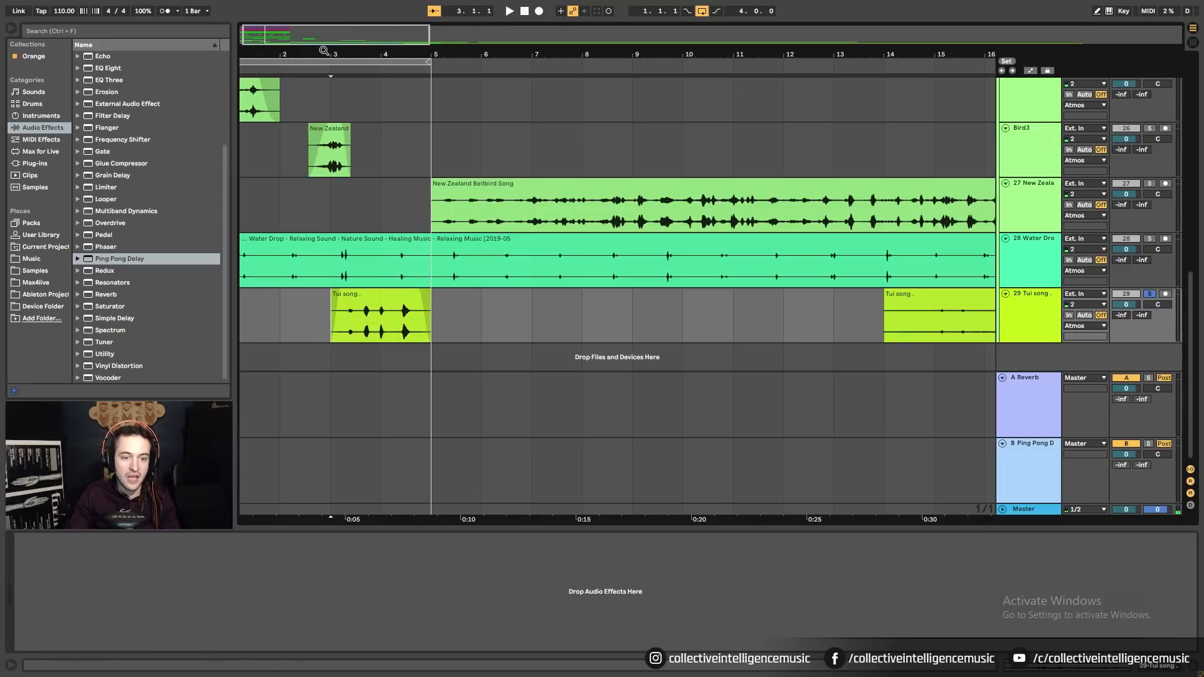
# Open the Water Drop clip's sample view and add a warp marker on the first drop's transient just after 1.2.
pyautogui.click(374, 309)
pyautogui.click(1034, 669)
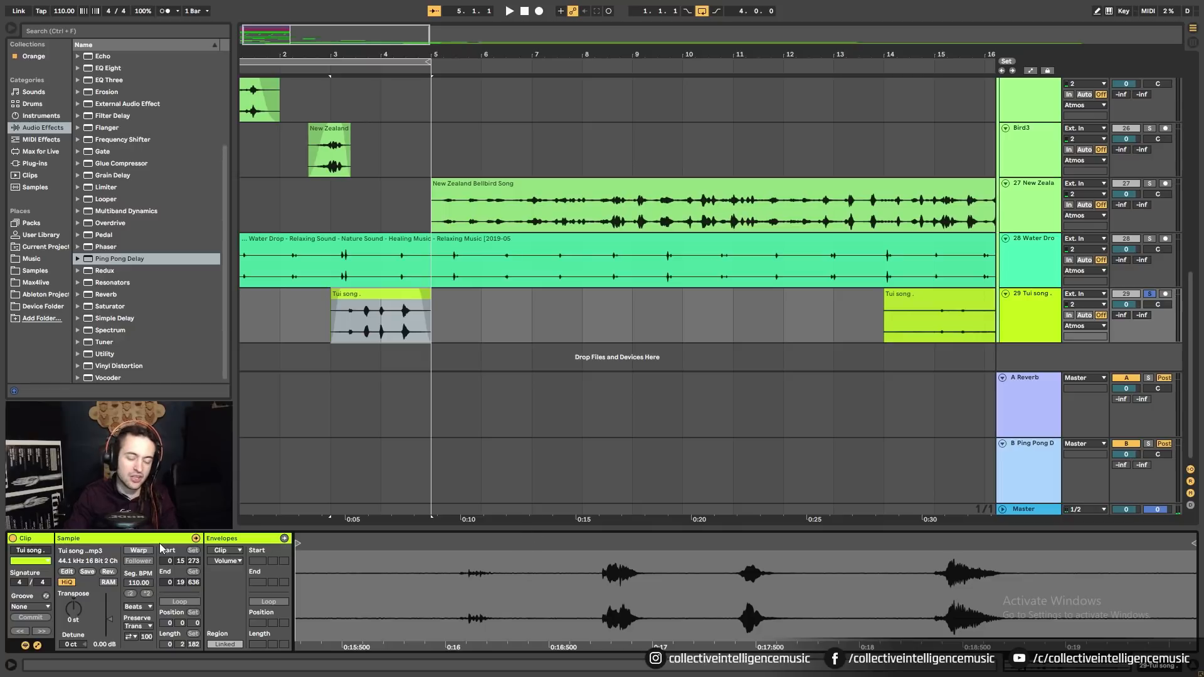
pyautogui.click(309, 241)
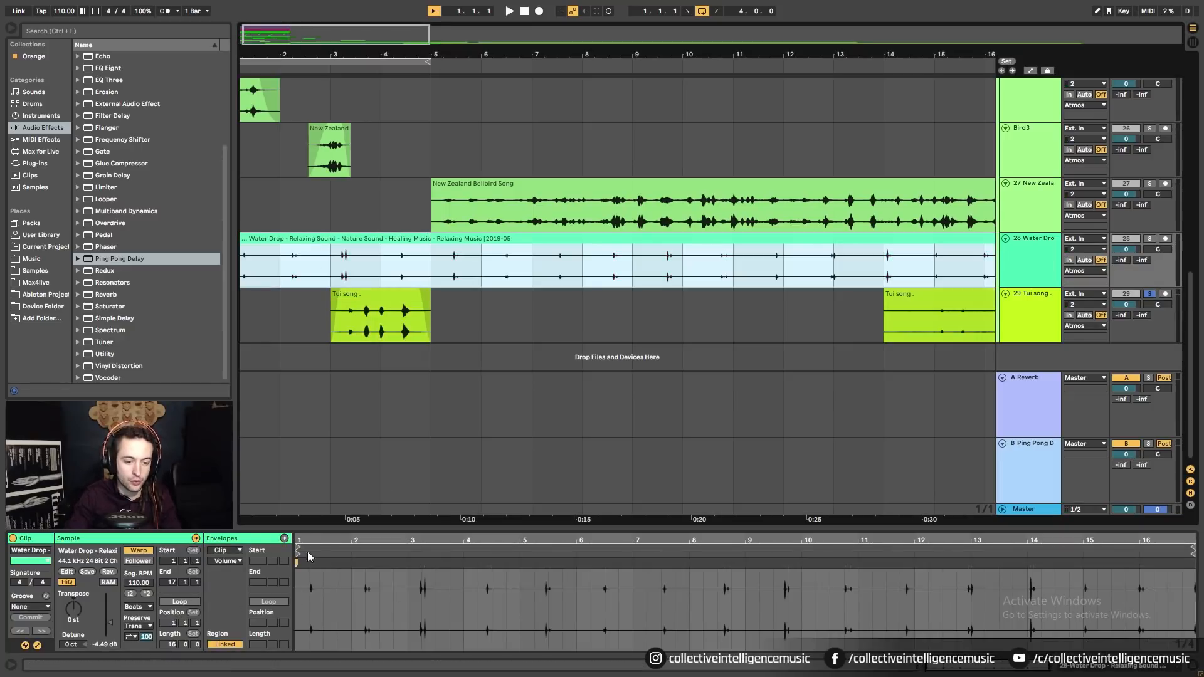
pyautogui.moveTo(307, 540); pyautogui.dragTo(297, 539)
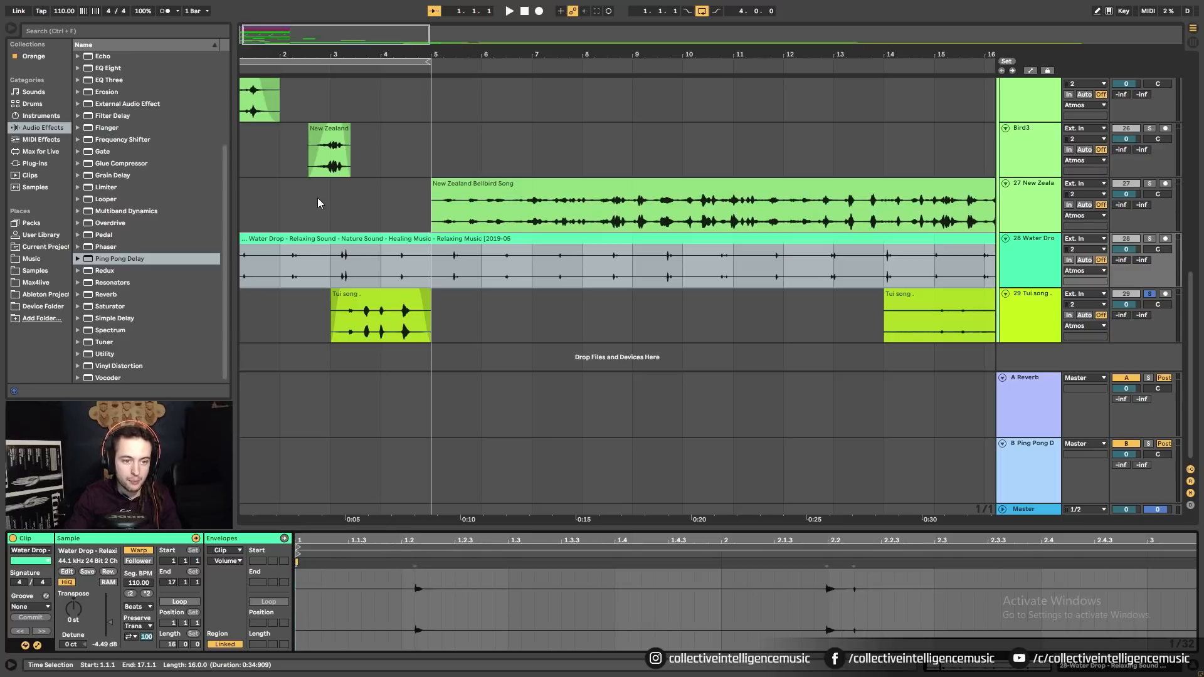
pyautogui.click(274, 239)
pyautogui.moveTo(367, 541); pyautogui.dragTo(466, 568)
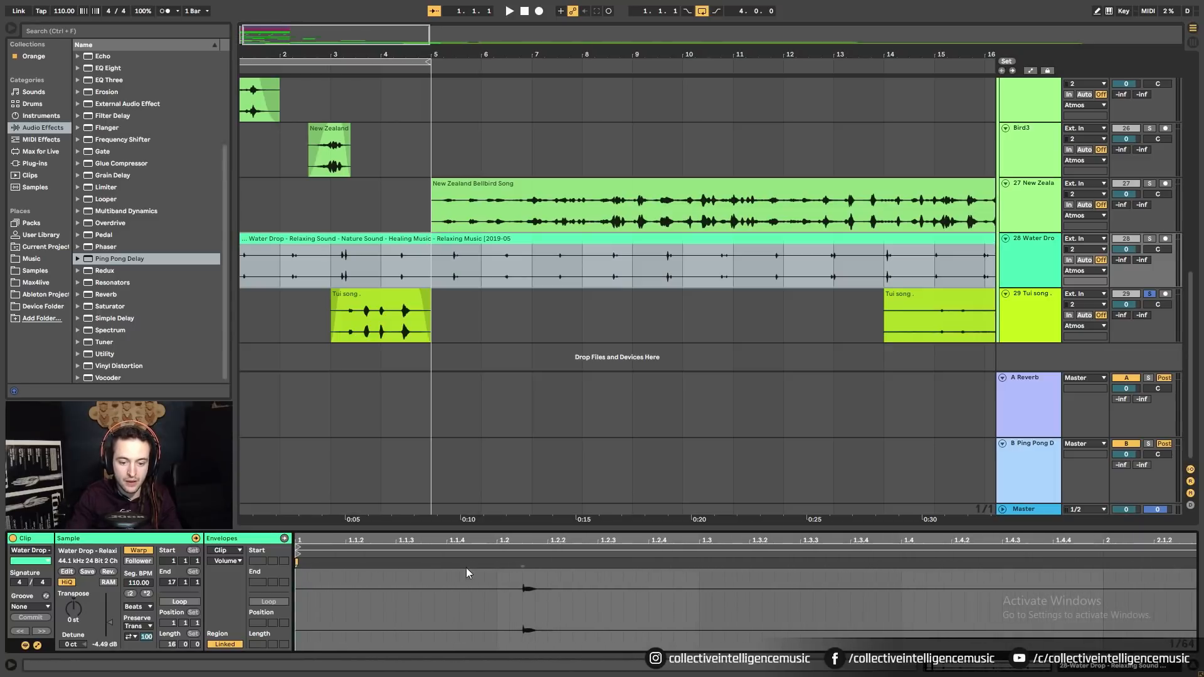
pyautogui.click(522, 566)
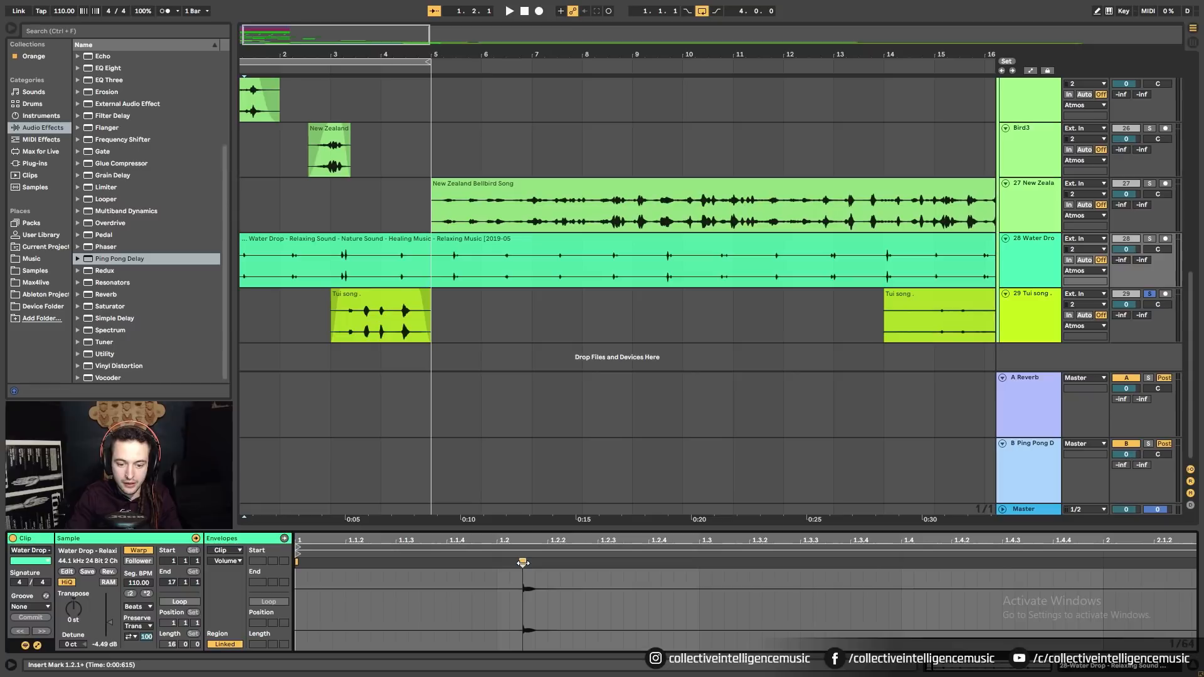
# Move the first drop's warp marker onto beat 1.2 in the Water Drop clip.
pyautogui.moveTo(522, 565); pyautogui.dragTo(498, 567)
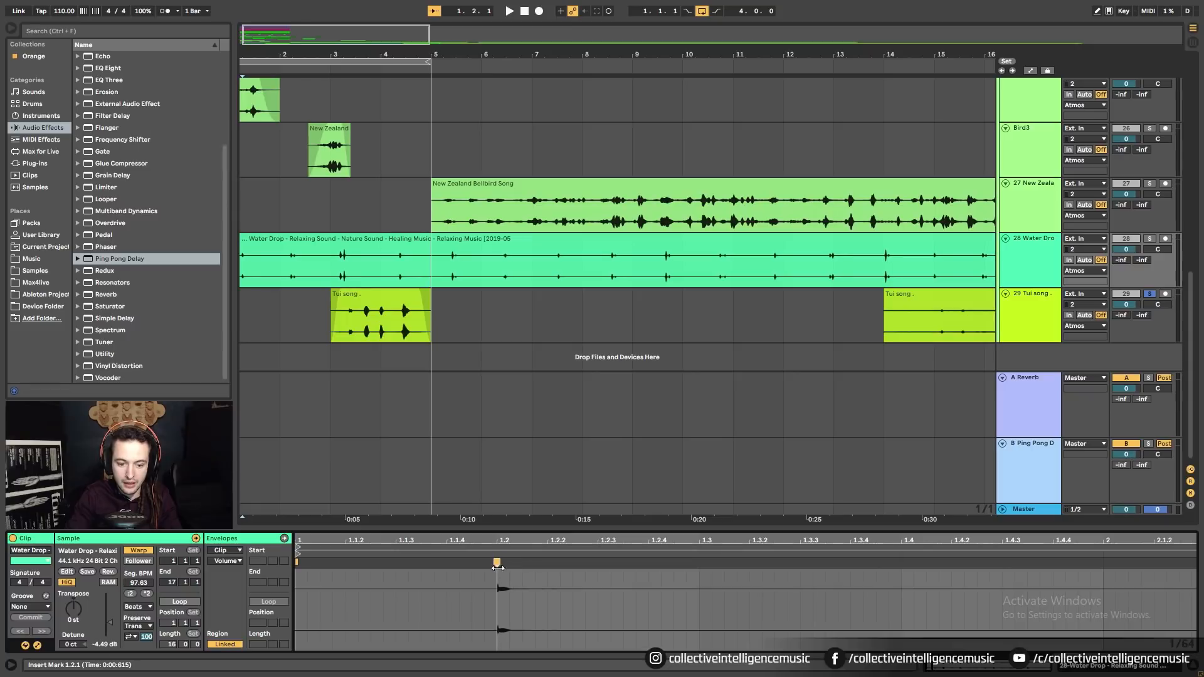
pyautogui.click(567, 546)
pyautogui.moveTo(560, 541); pyautogui.dragTo(558, 524)
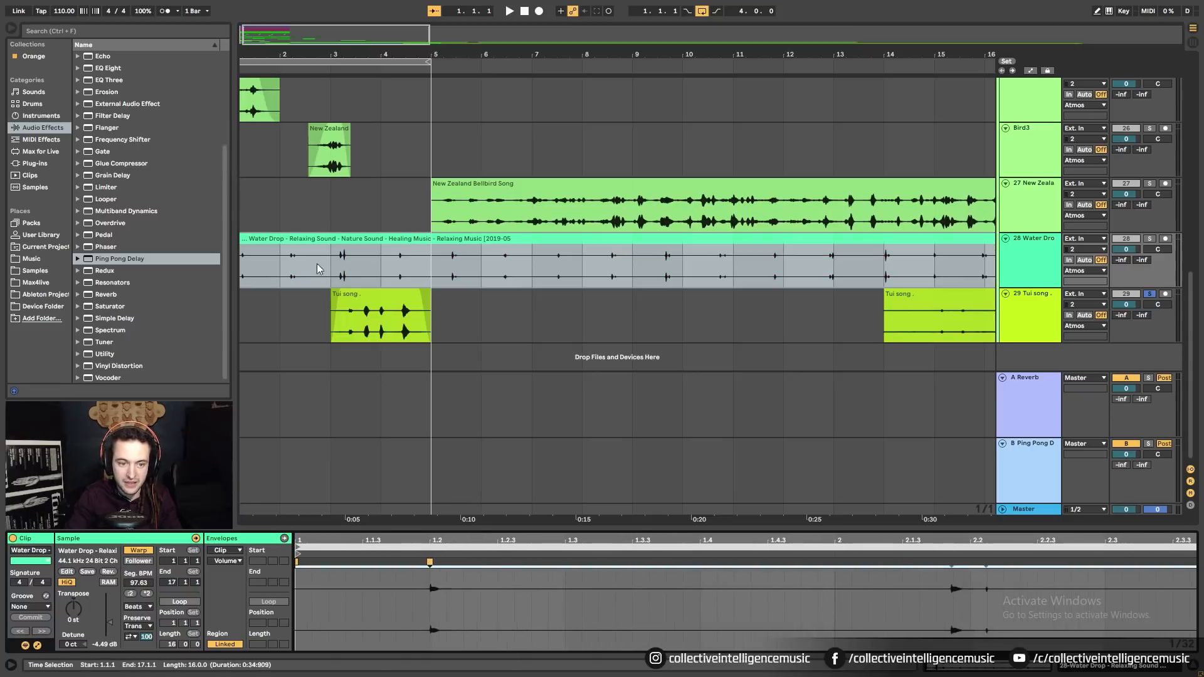
pyautogui.moveTo(241, 55); pyautogui.dragTo(398, 169)
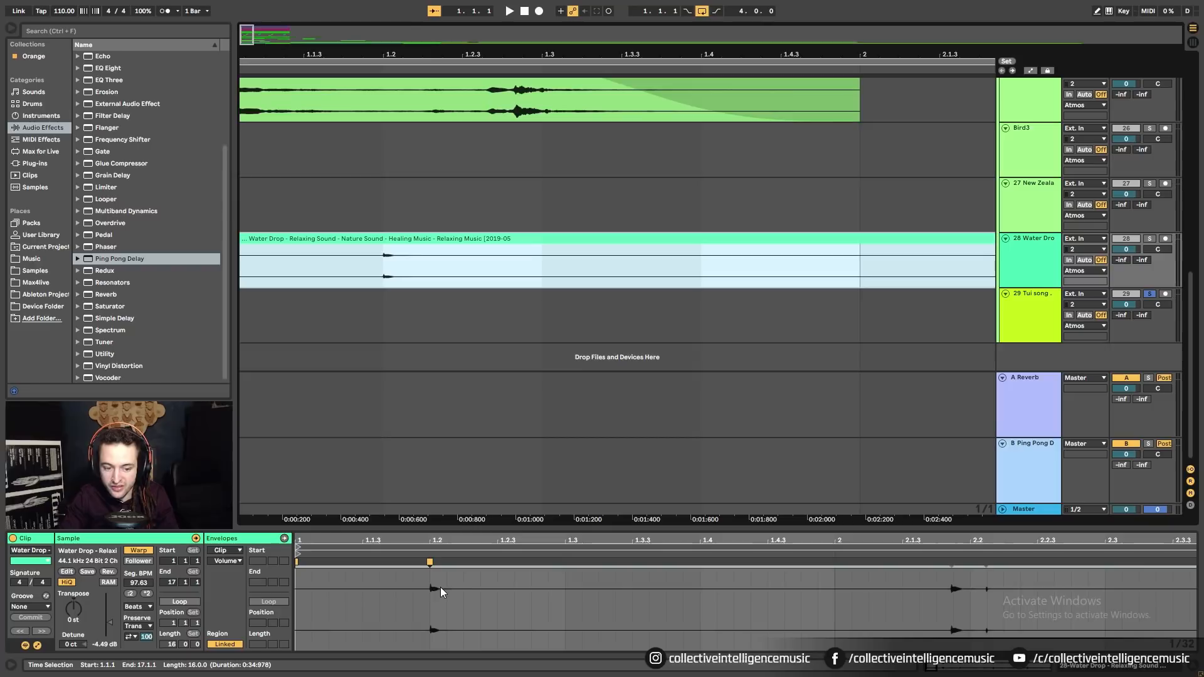
# Anchor the Water Drop clip with a warp marker at bar 2, align the following drop to 2.2, and mark its echo at 2.2.2.
pyautogui.doubleClick(836, 565)
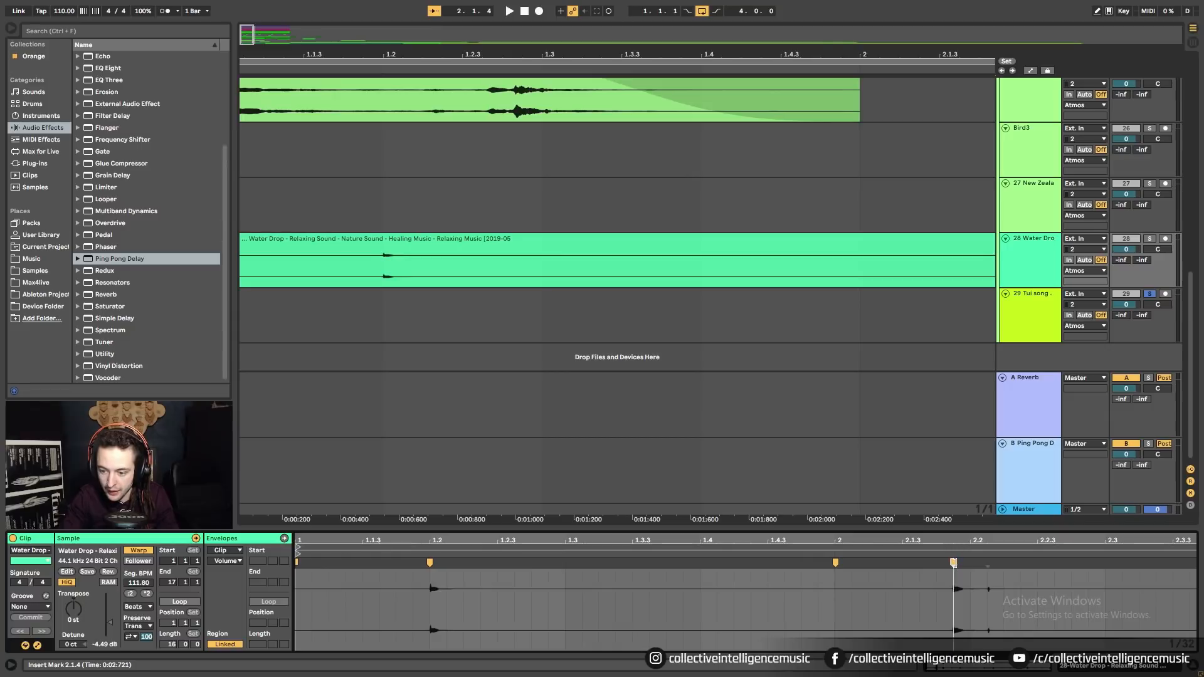
pyautogui.moveTo(952, 565); pyautogui.dragTo(971, 564)
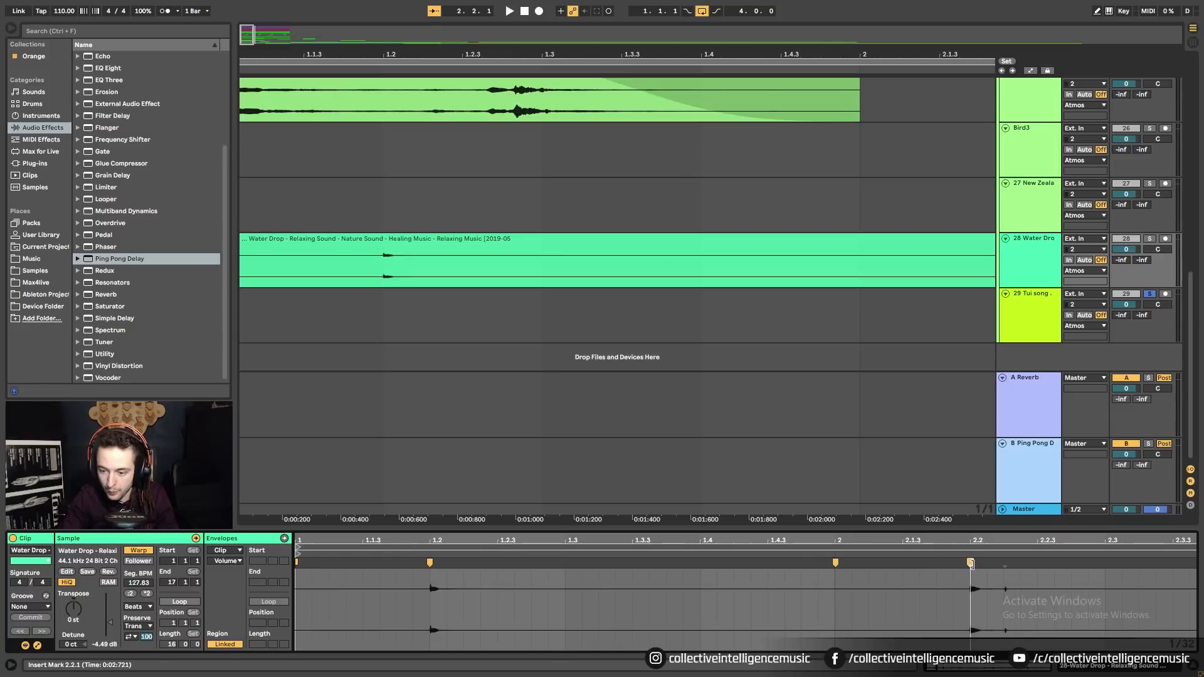
pyautogui.doubleClick(1006, 565)
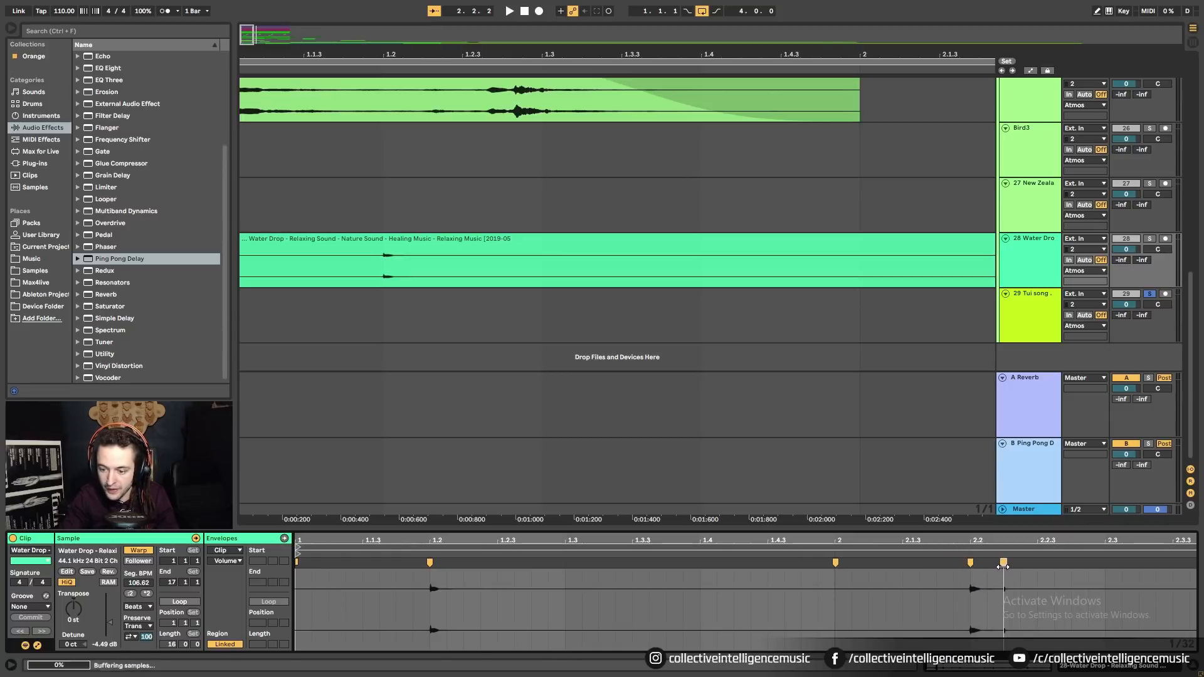
# Solo the Water Drop track and listen to the aligned drops in the first two bars.
pyautogui.moveTo(966, 610); pyautogui.dragTo(1010, 615)
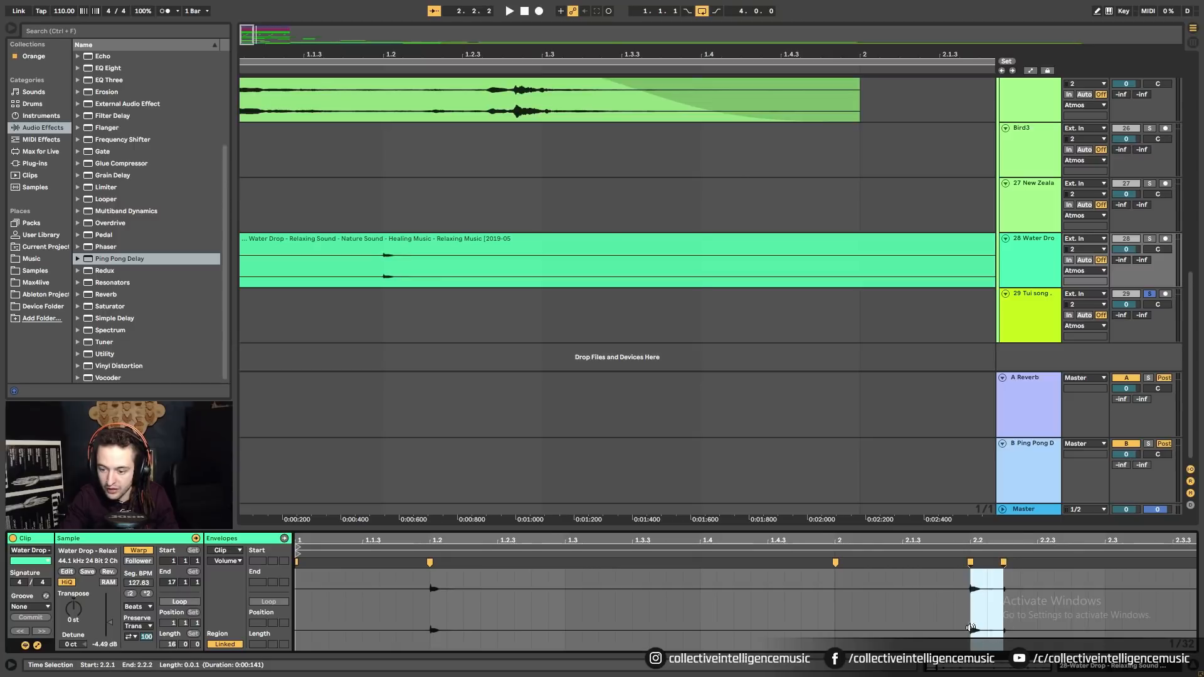
pyautogui.press('space')
pyautogui.press('space')
pyautogui.scroll(-6, 946, 615)
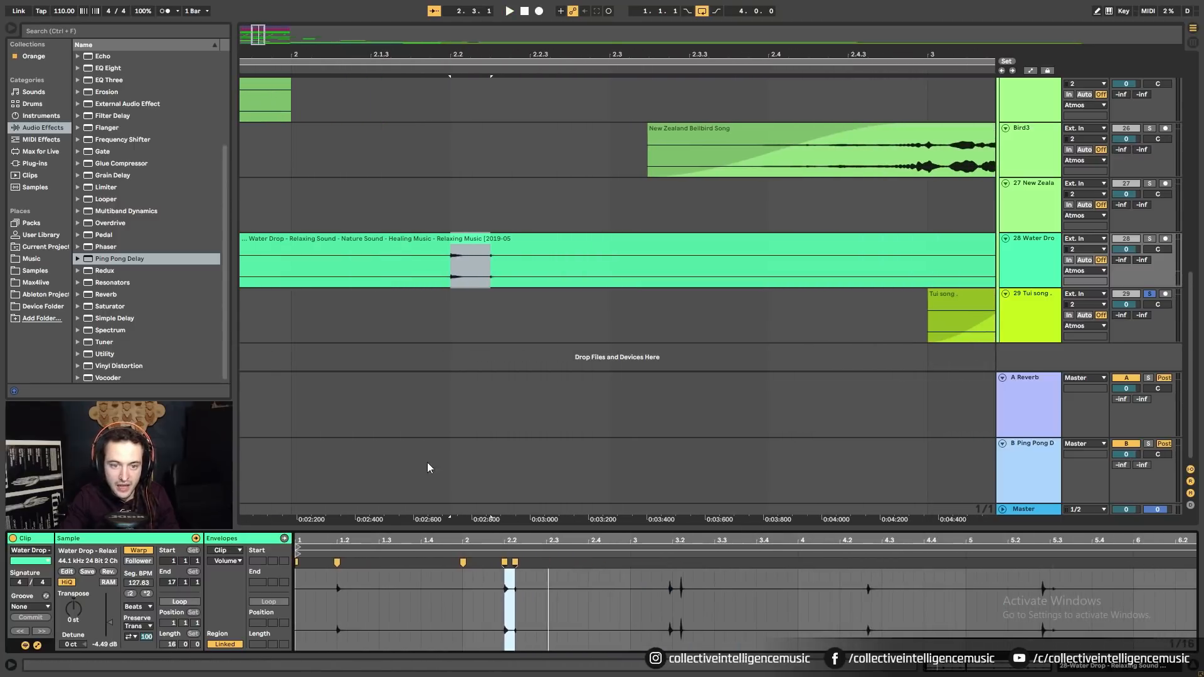
pyautogui.click(398, 254)
pyautogui.press('space')
pyautogui.moveTo(439, 55); pyautogui.dragTo(652, 6)
pyautogui.press('space')
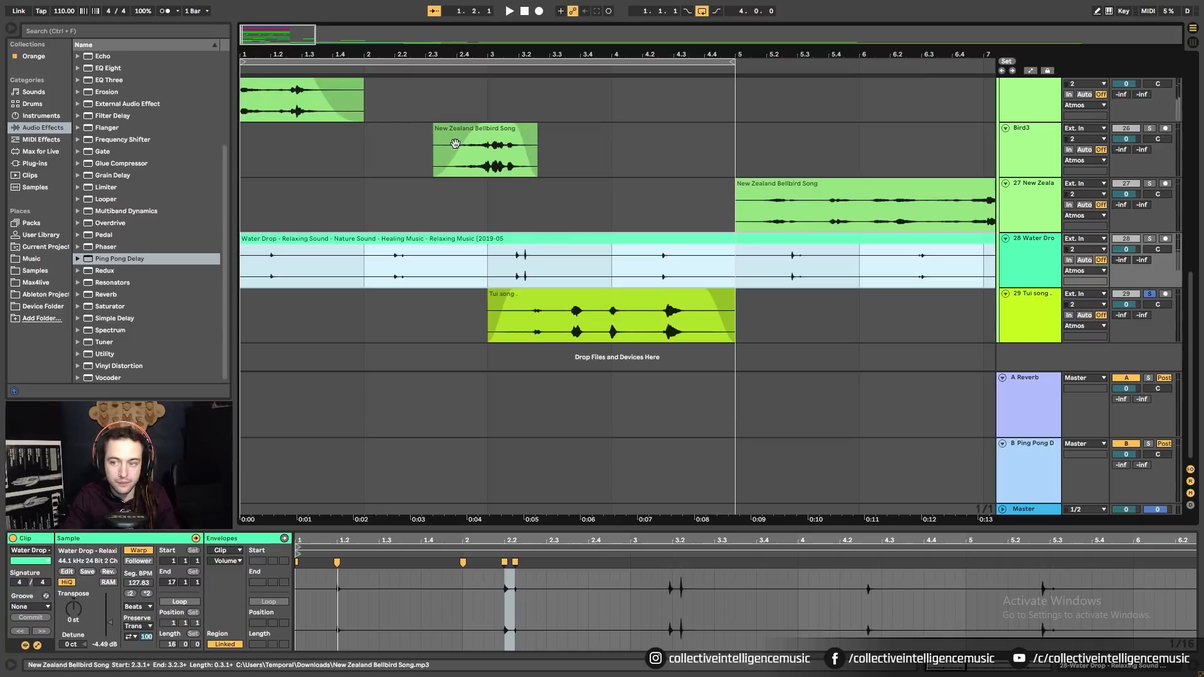
pyautogui.click(1151, 239)
pyautogui.press('space')
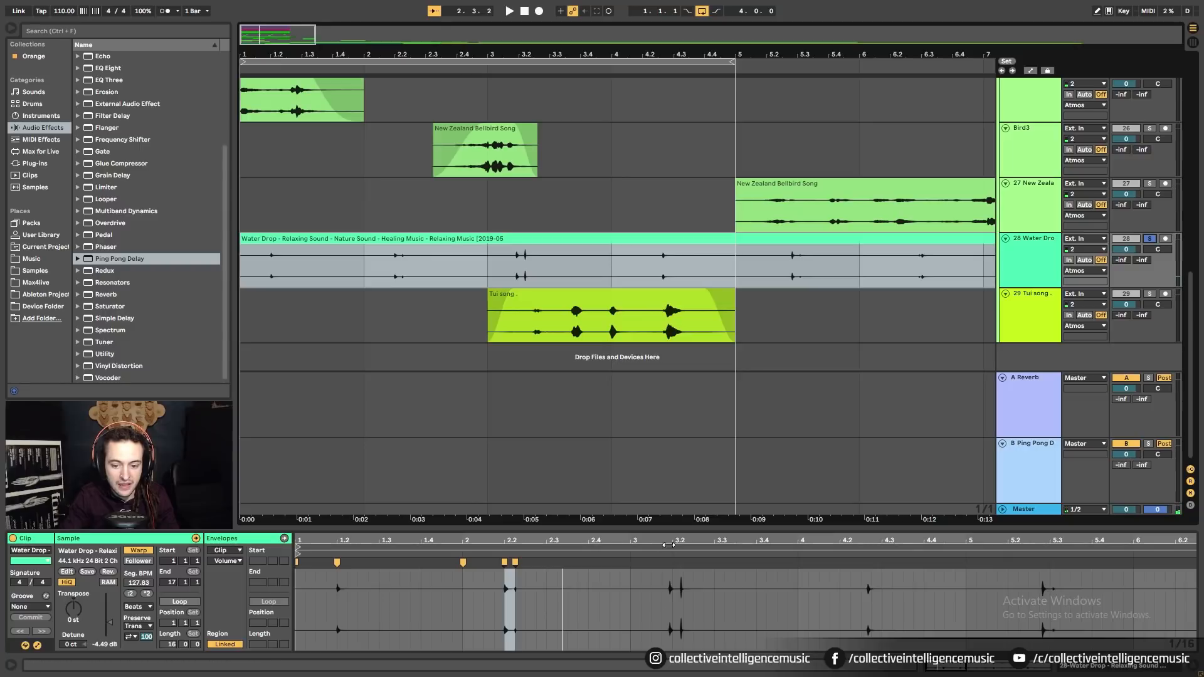
# Add a warp marker on the drop just before 3.2, try moving it to 3.2, and undo the move.
pyautogui.moveTo(669, 543)
pyautogui.mouseDown()
pyautogui.moveTo(671, 583)
pyautogui.moveTo(674, 555)
pyautogui.mouseUp()
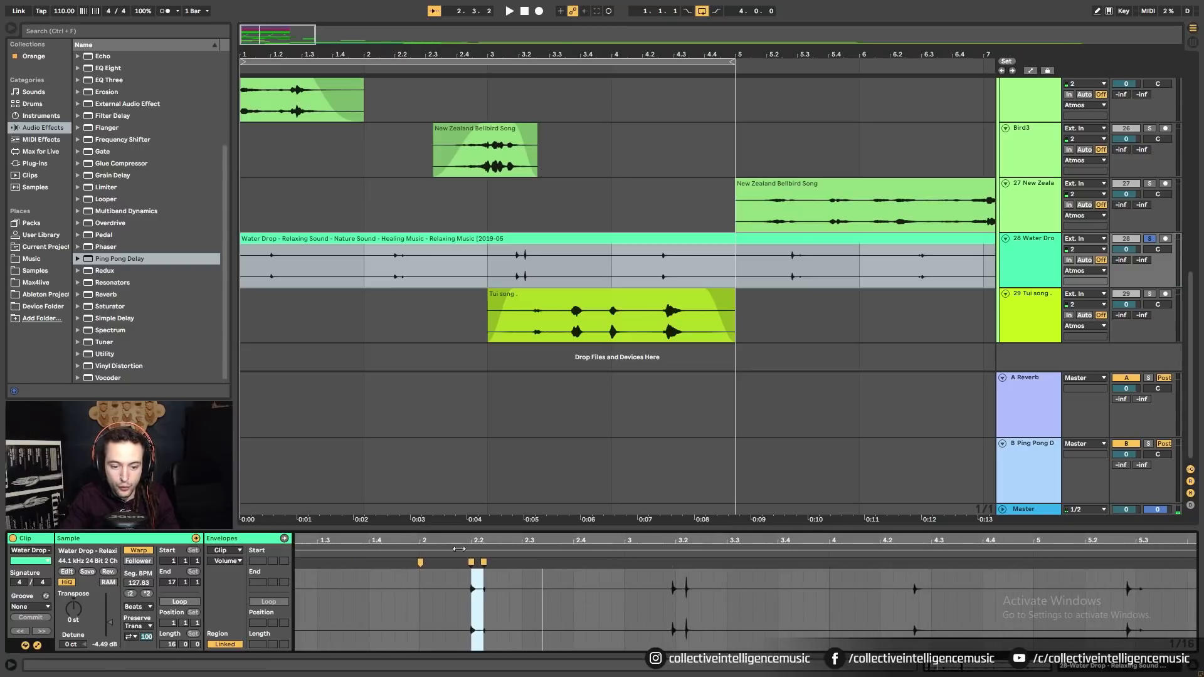
pyautogui.moveTo(476, 543); pyautogui.dragTo(475, 563)
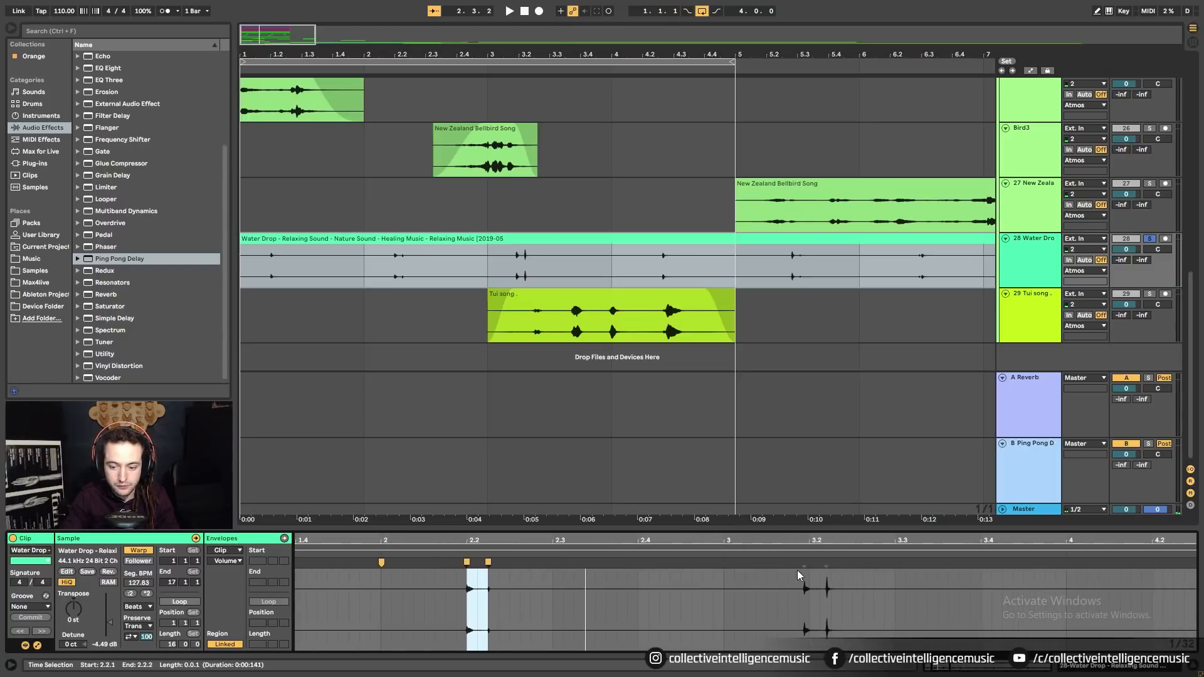
pyautogui.doubleClick(802, 575)
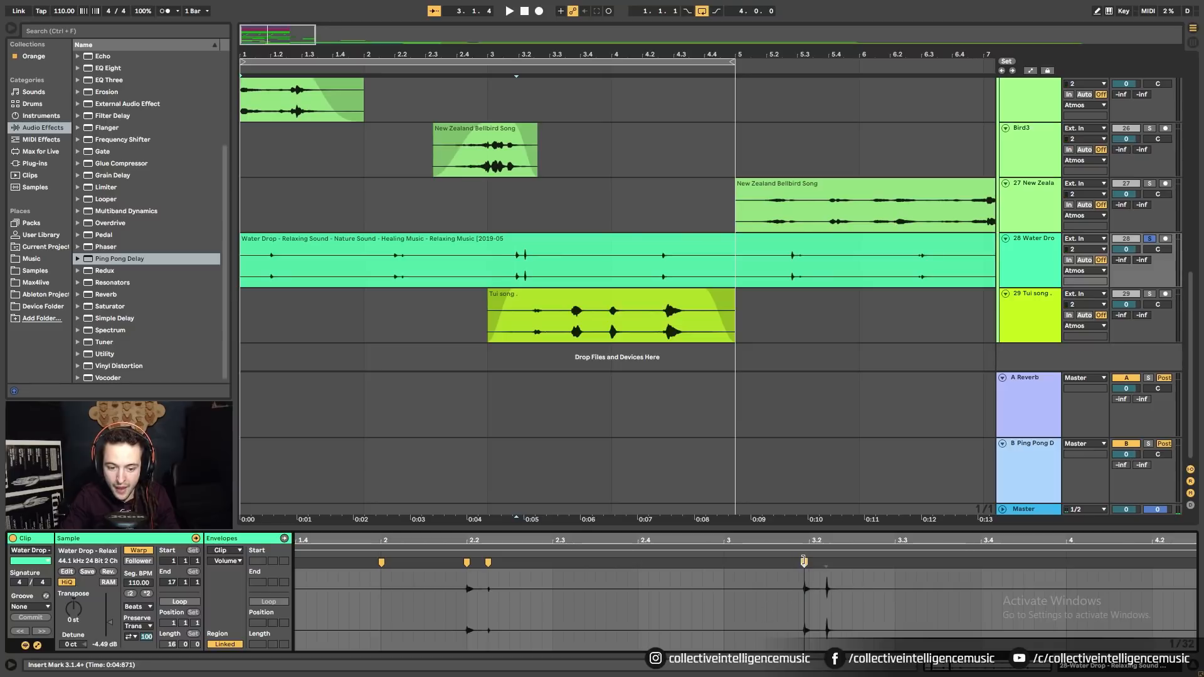
pyautogui.moveTo(804, 561)
pyautogui.mouseDown()
pyautogui.moveTo(820, 562)
pyautogui.moveTo(809, 566)
pyautogui.mouseUp()
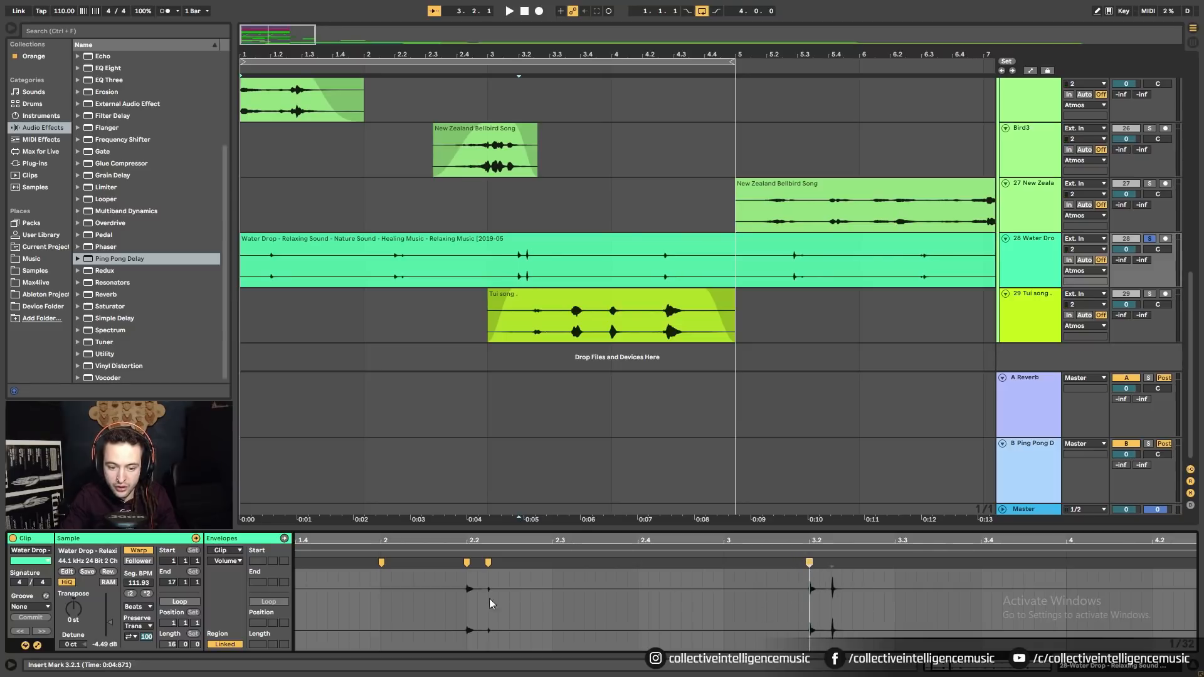
pyautogui.hotkey('ctrl', 'z')
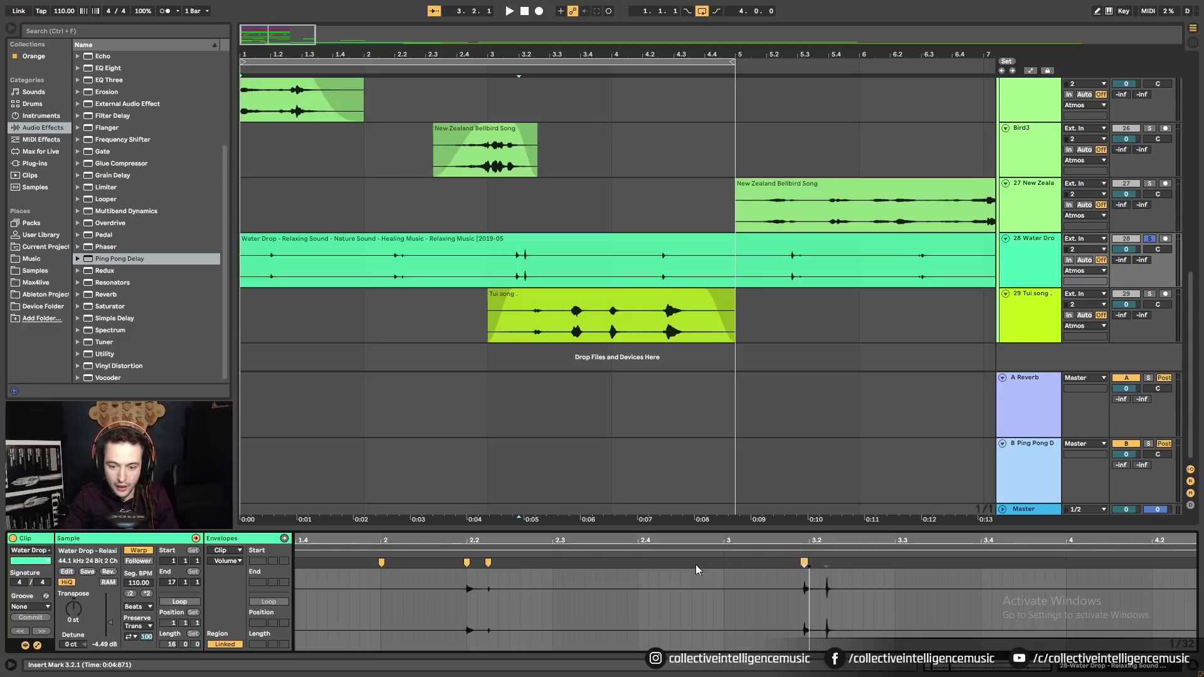
# Anchor the clip with a warp marker at 2.4, align the bar 3 drop to 3.2, and mark the next drop at 3.2.2.
pyautogui.doubleClick(639, 563)
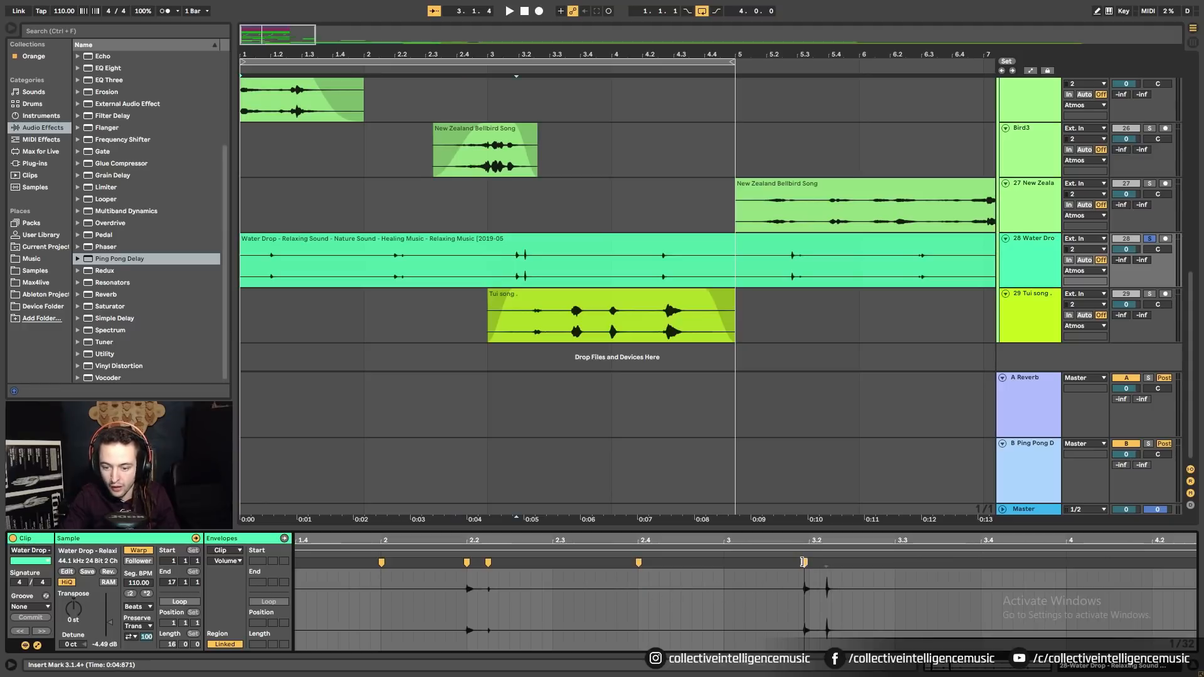
pyautogui.moveTo(805, 563); pyautogui.dragTo(809, 563)
pyautogui.doubleClick(832, 563)
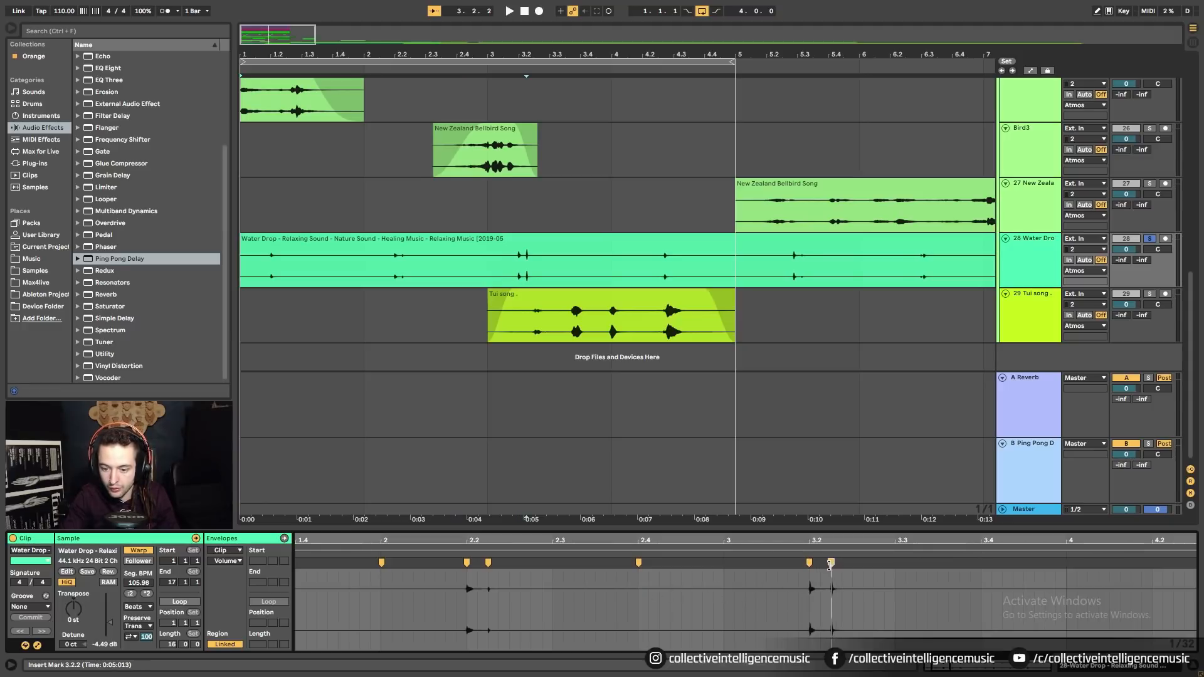
pyautogui.scroll(3, 831, 566)
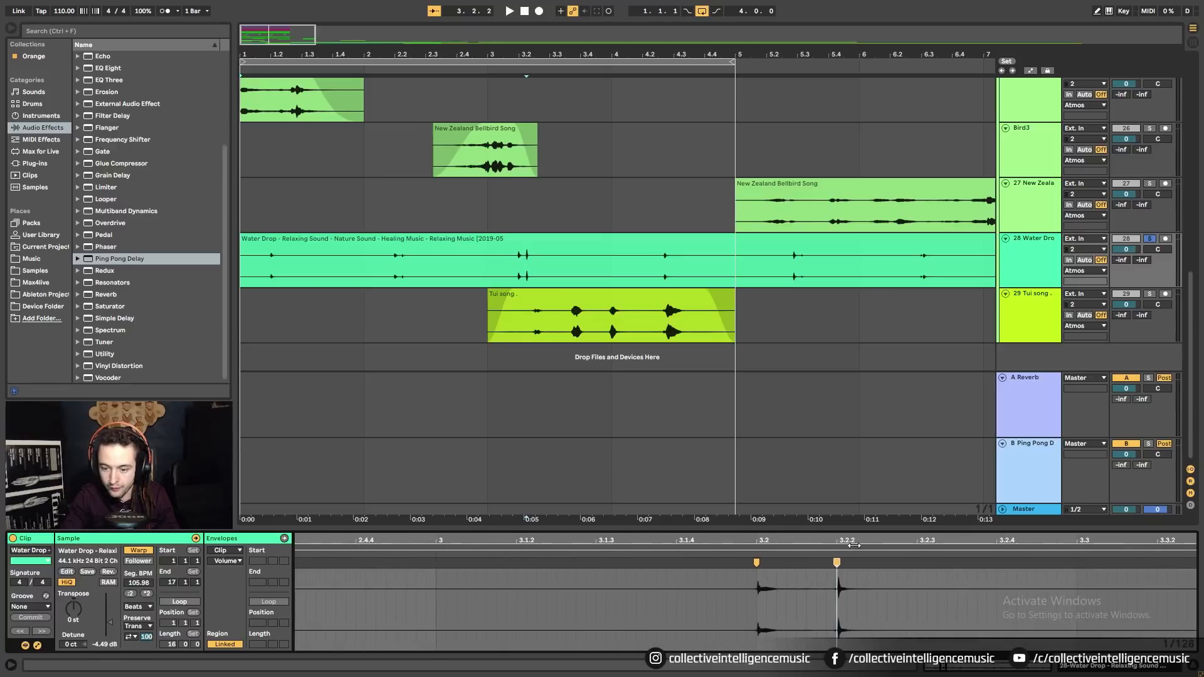
# Add an anchoring warp marker just before 4.2 and align the bar 4 drop to 4.3.
pyautogui.moveTo(855, 541); pyautogui.dragTo(618, 491)
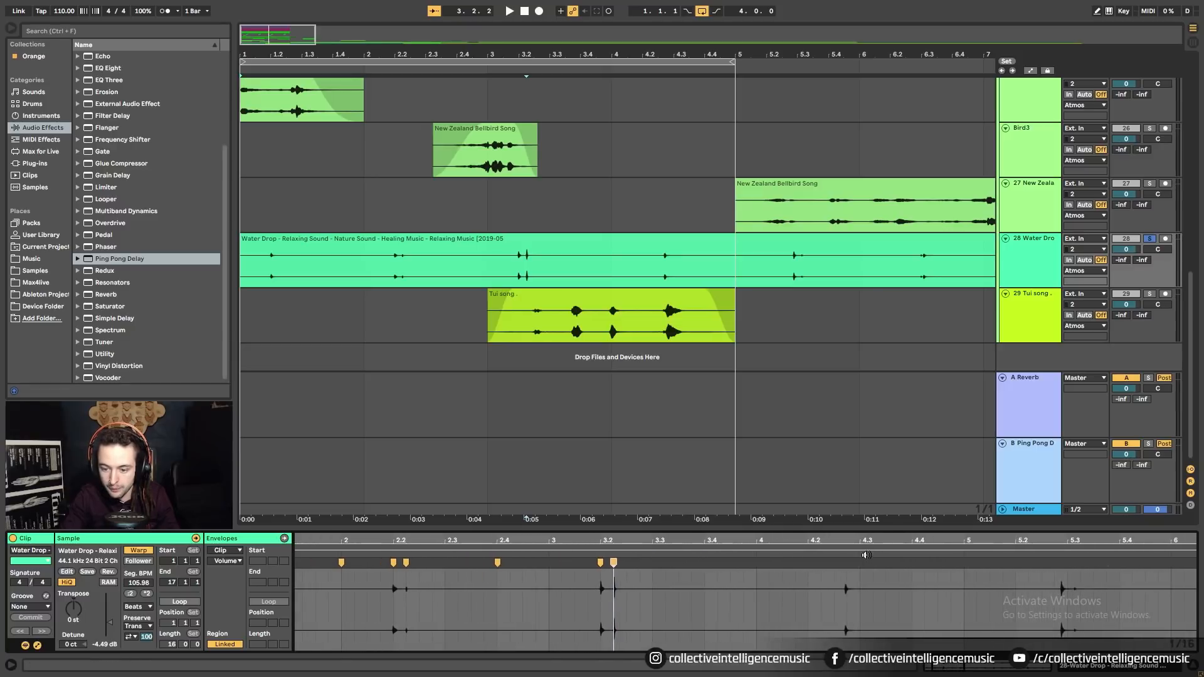
pyautogui.doubleClick(800, 564)
pyautogui.doubleClick(845, 565)
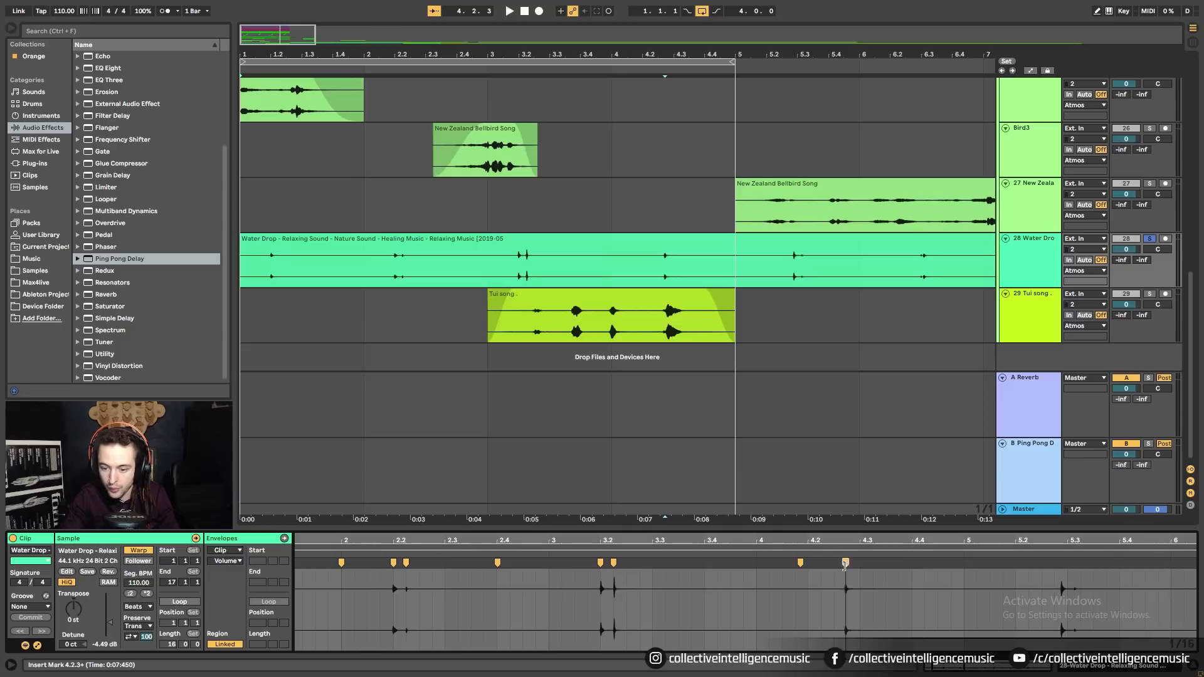
pyautogui.moveTo(846, 565); pyautogui.dragTo(860, 567)
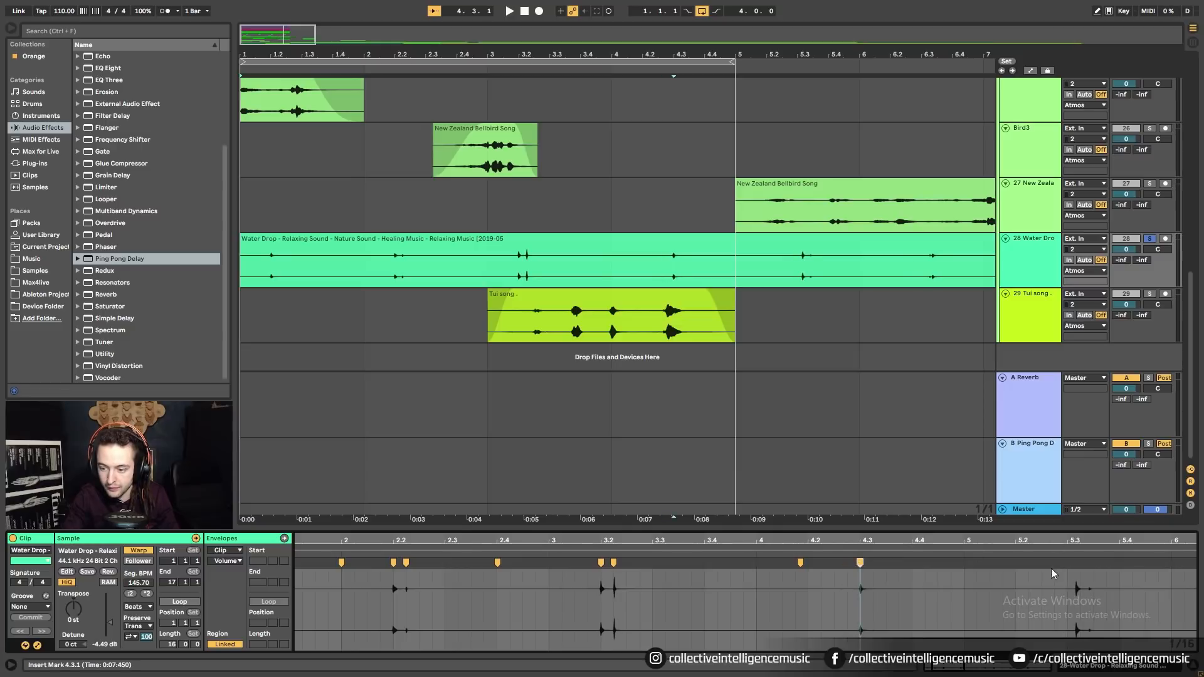
# Add an anchoring warp marker at 5.2 and align the bar 5 drop to 5.3.
pyautogui.doubleClick(1014, 564)
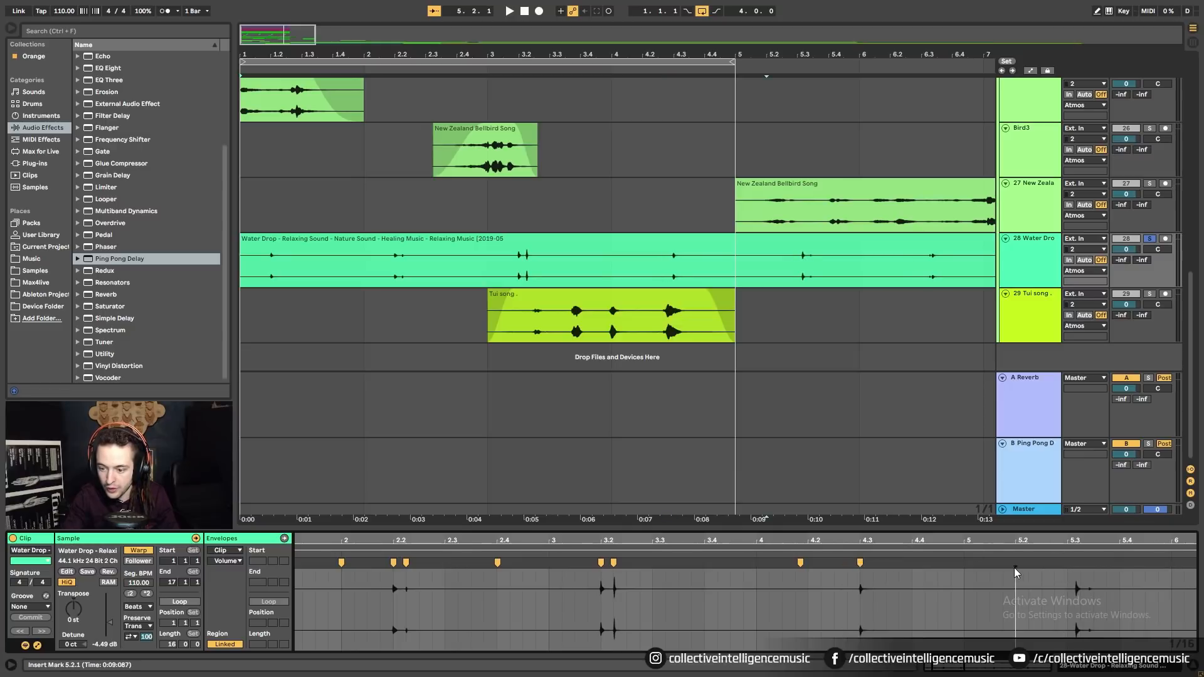
pyautogui.doubleClick(1076, 565)
pyautogui.moveTo(1076, 565); pyautogui.dragTo(1071, 565)
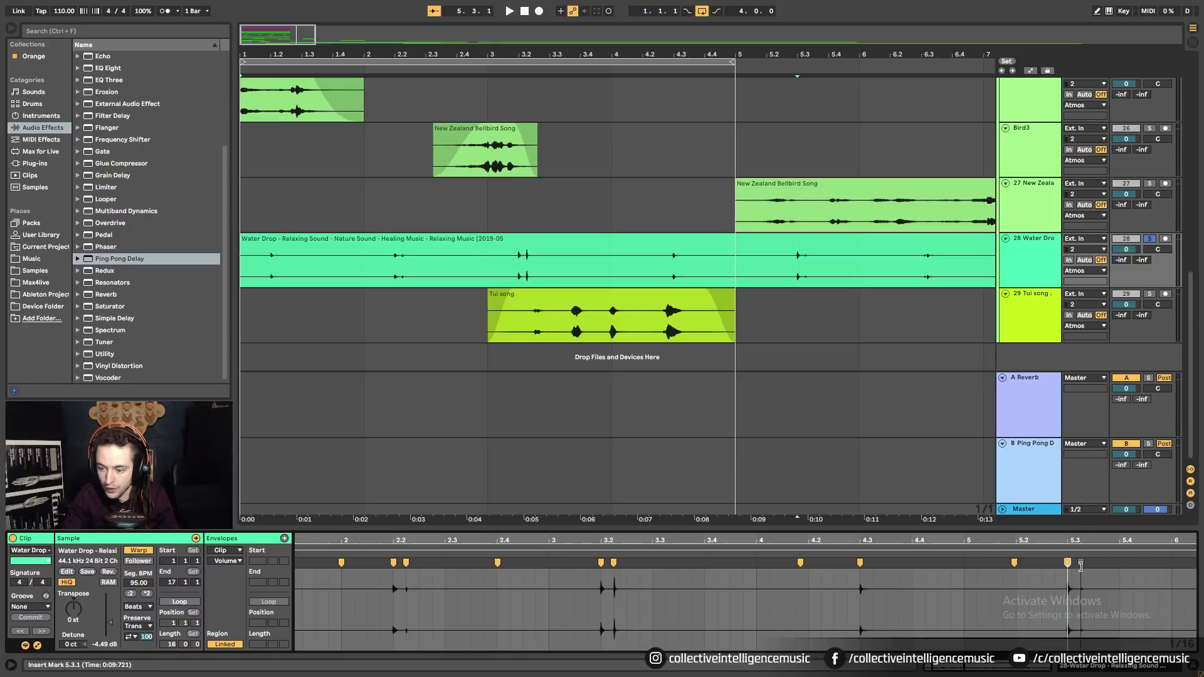
pyautogui.scroll(5, 1082, 577)
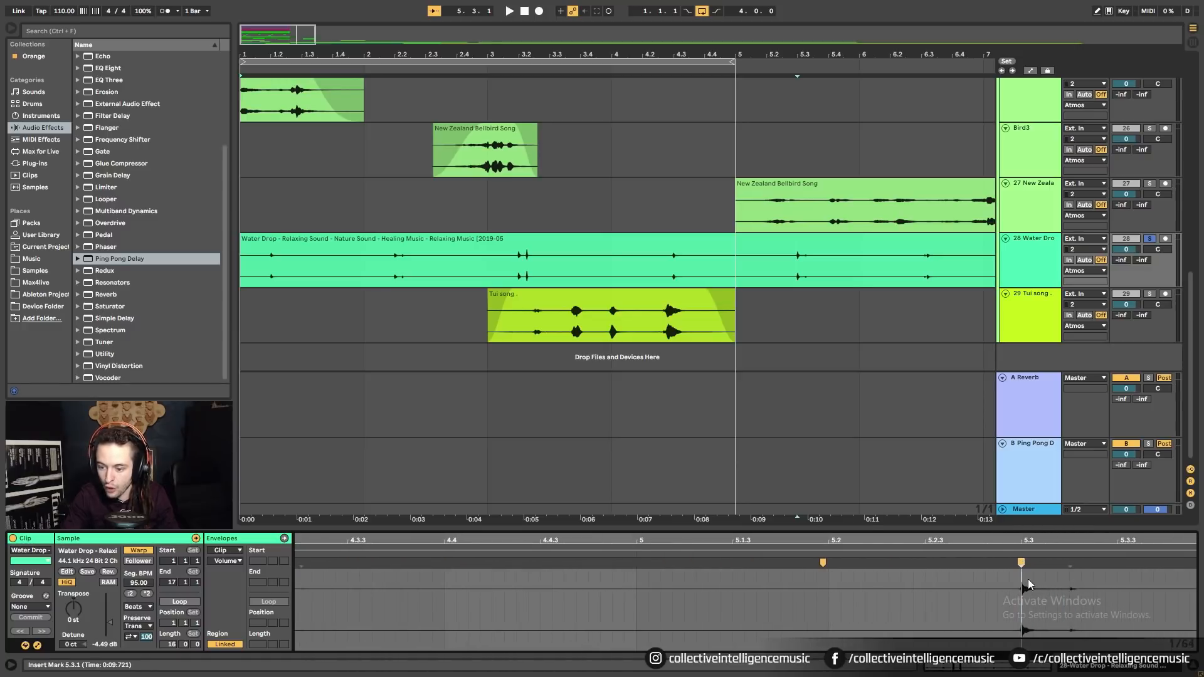
pyautogui.scroll(-5, 919, 560)
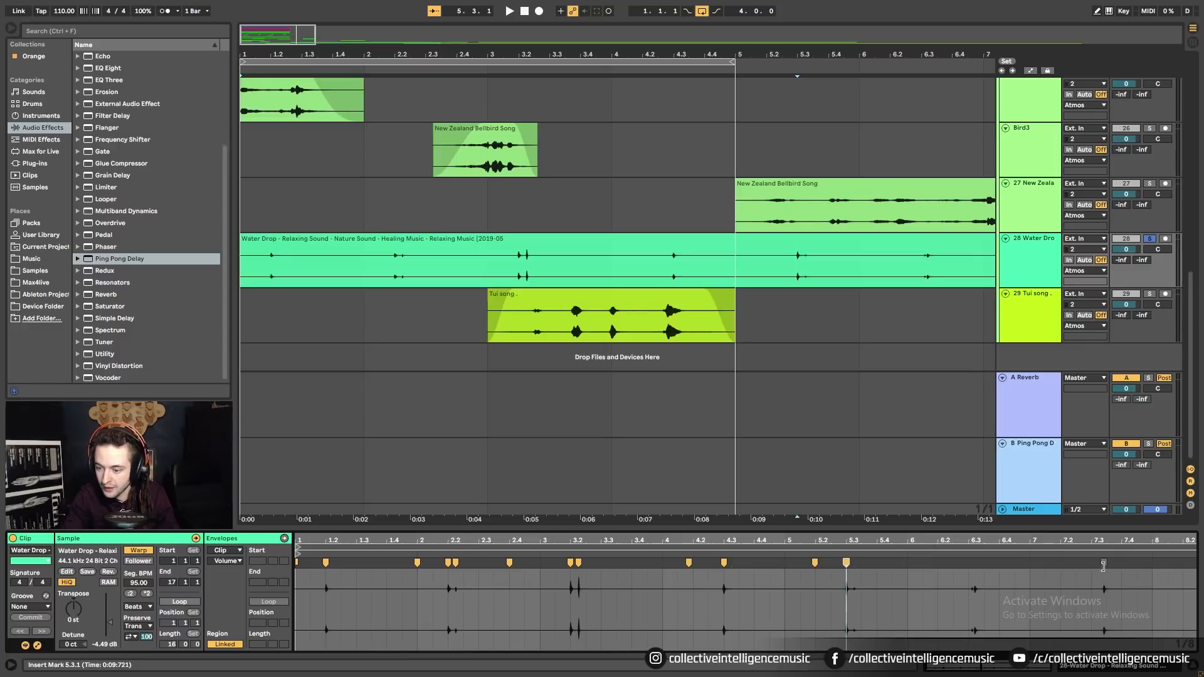
# Add an anchoring warp marker at bar 6 and align the louder drop that follows to 6.3.
pyautogui.doubleClick(909, 564)
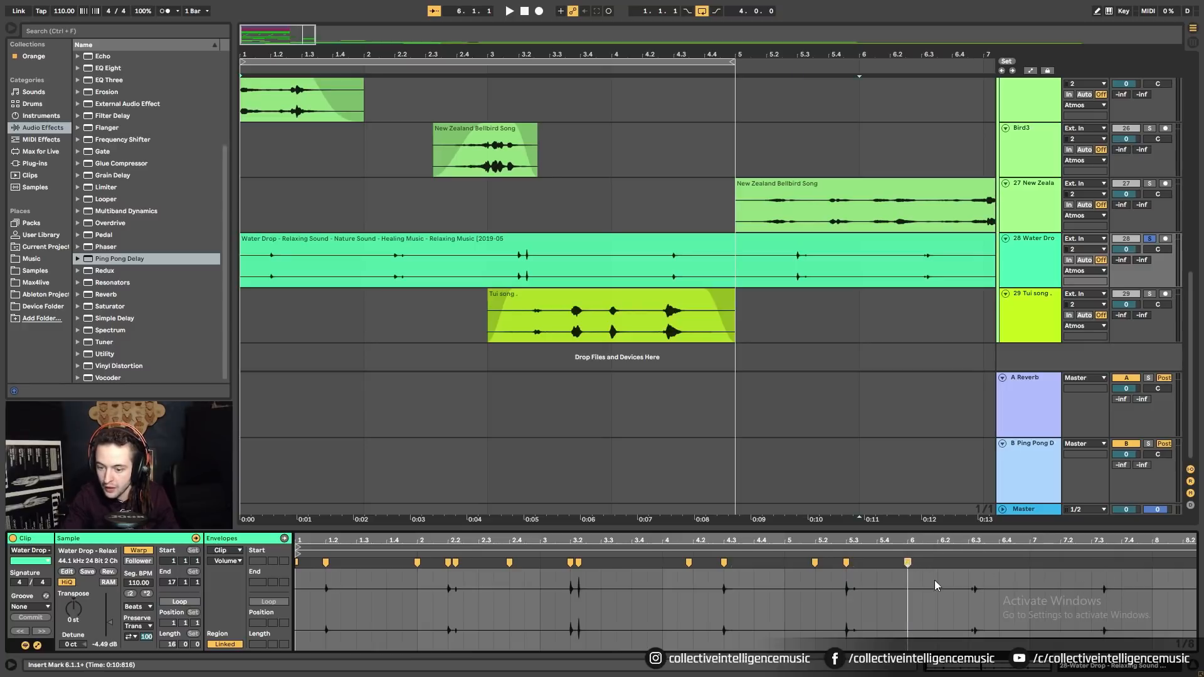
pyautogui.scroll(8, 979, 572)
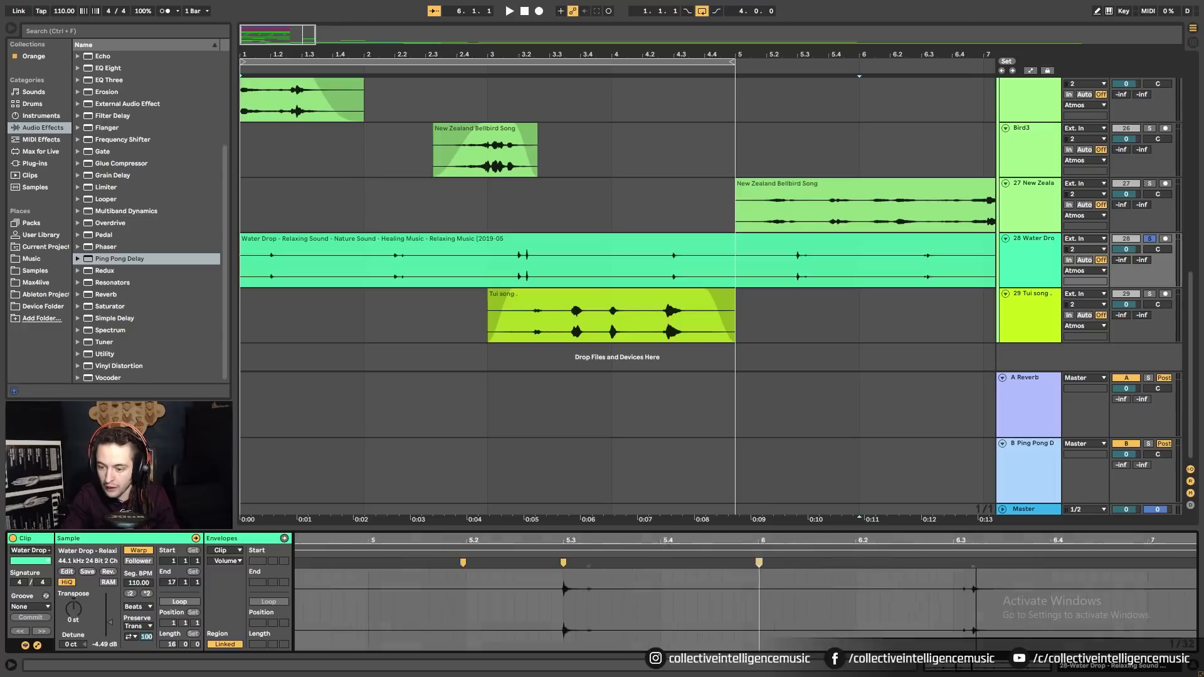
pyautogui.doubleClick(972, 565)
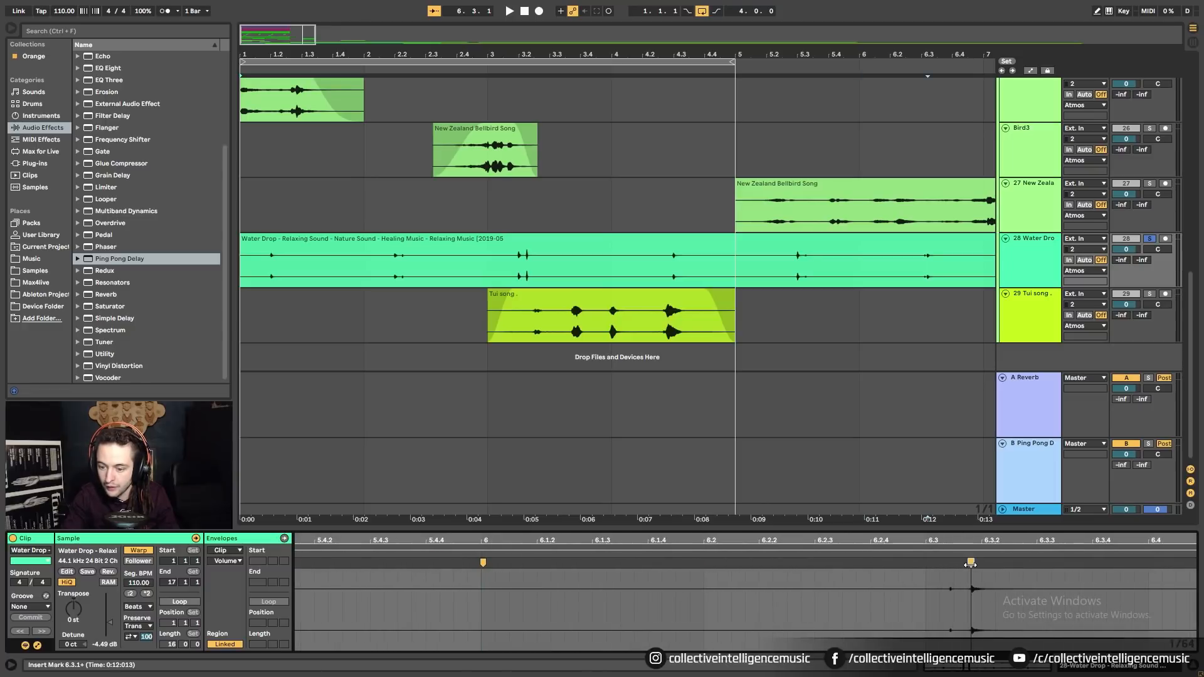
pyautogui.moveTo(972, 564); pyautogui.dragTo(926, 568)
pyautogui.click(899, 581)
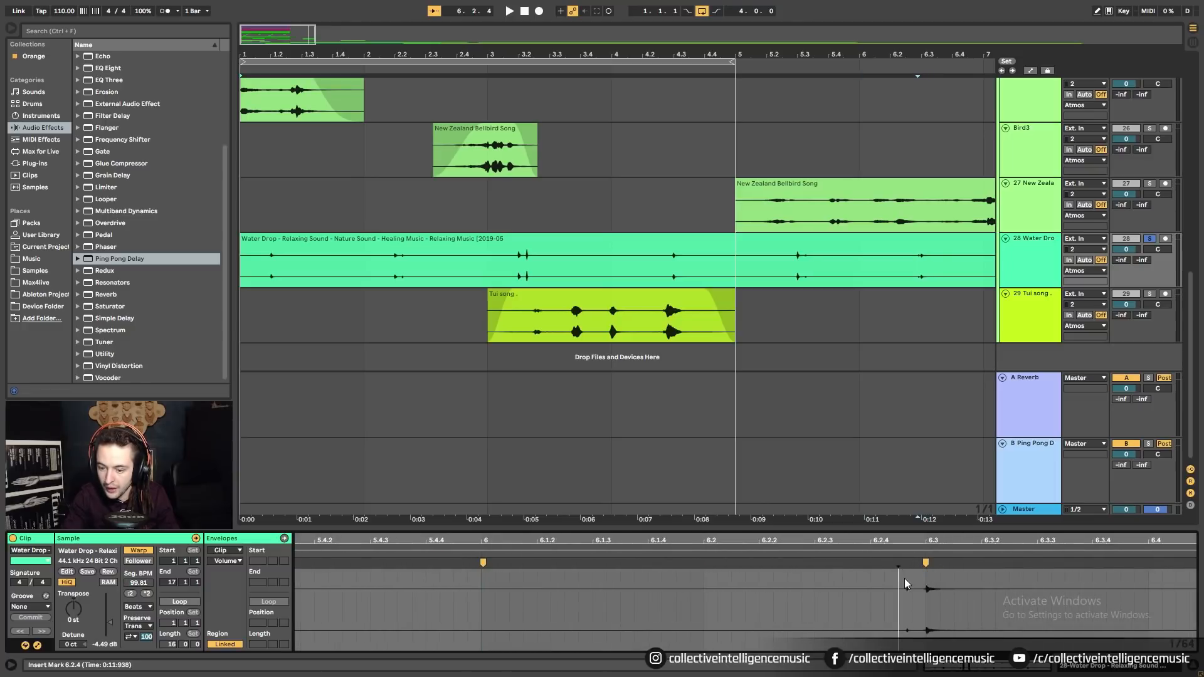
pyautogui.scroll(4, 903, 584)
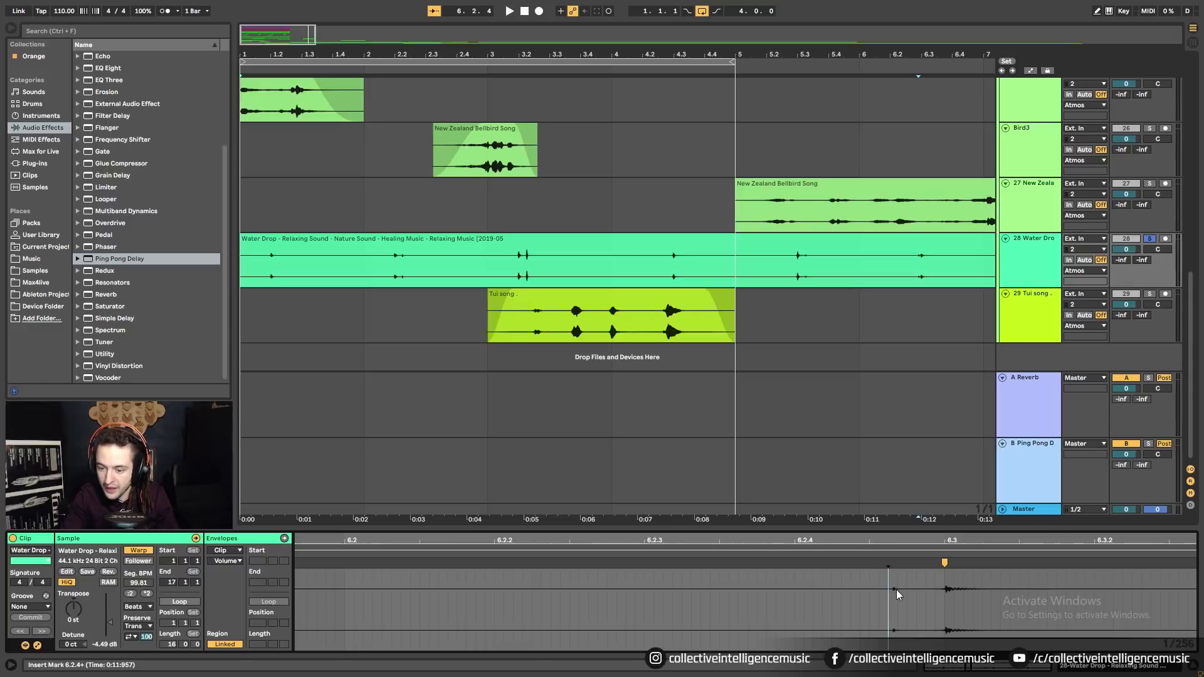
pyautogui.scroll(-10, 891, 585)
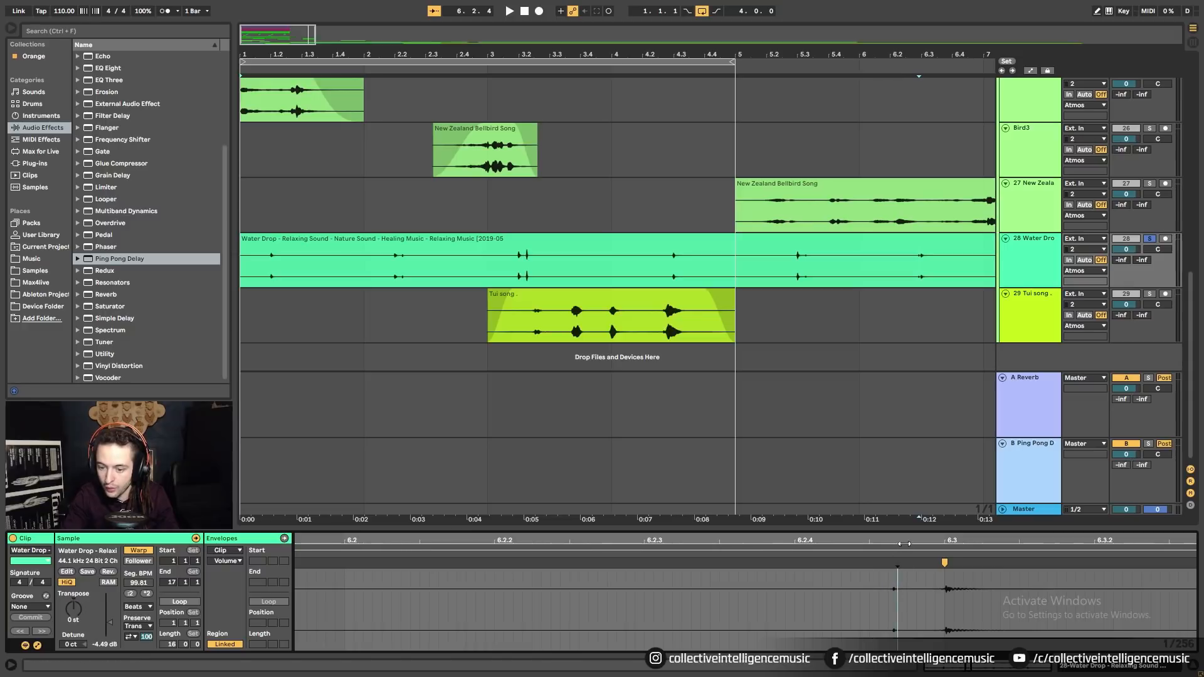
# Add anchoring warp markers at 7.2 and just before 8.2, and align the drops that follow them to 7.3 and 8.3.
pyautogui.doubleClick(1008, 564)
pyautogui.doubleClick(1045, 564)
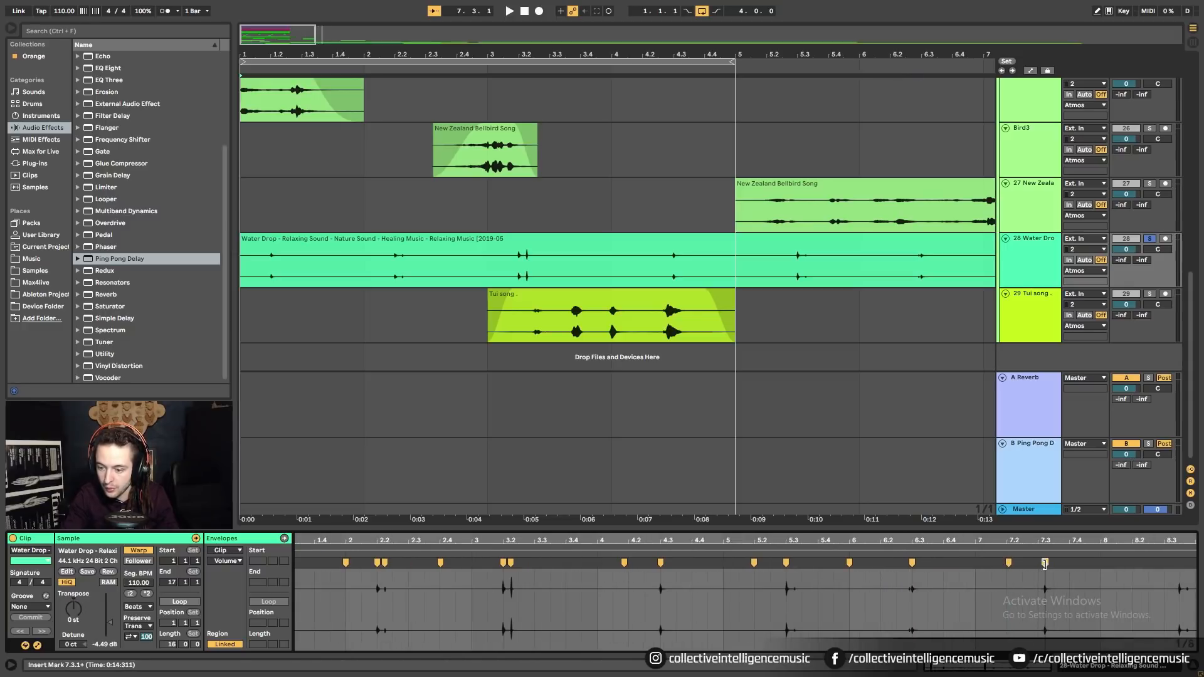
pyautogui.moveTo(1045, 563); pyautogui.dragTo(1039, 564)
pyautogui.doubleClick(1129, 568)
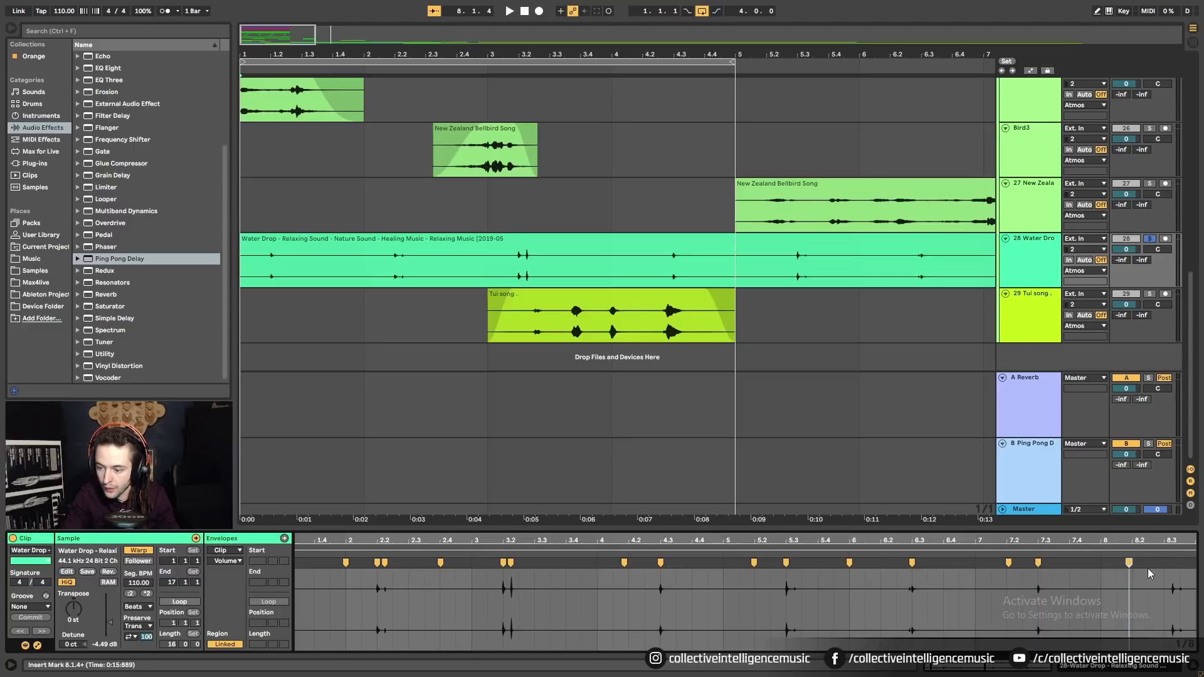
pyautogui.doubleClick(1172, 564)
pyautogui.moveTo(1172, 564); pyautogui.dragTo(1165, 502)
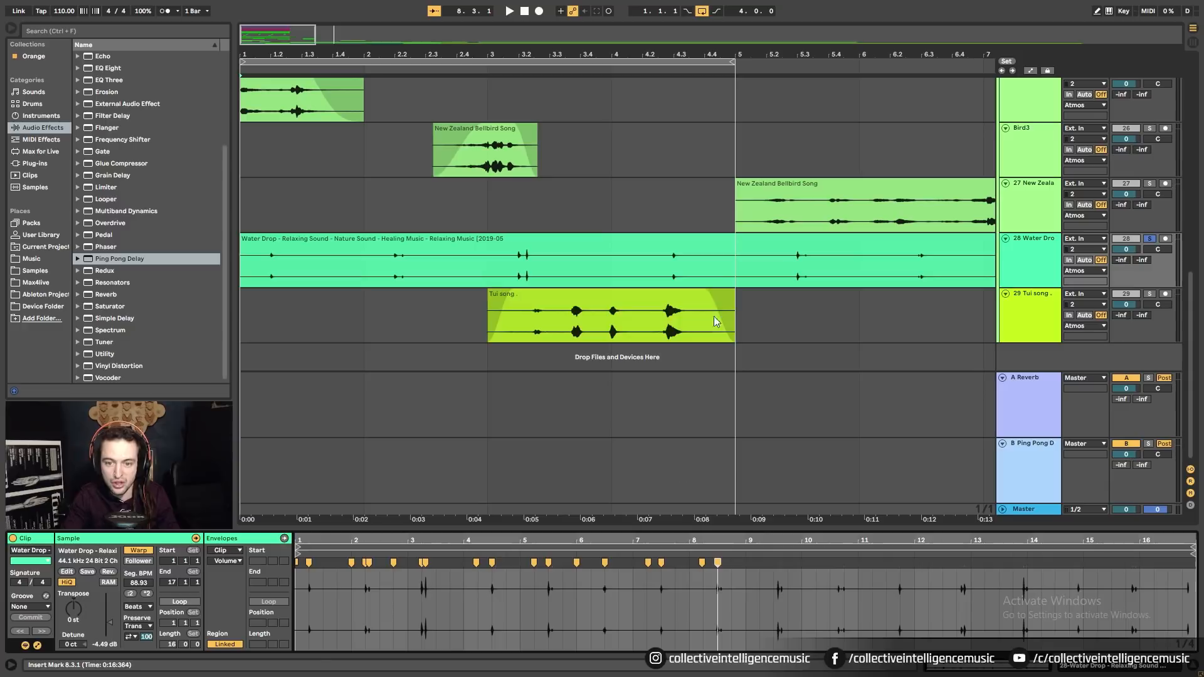
# Turn on Warp for the isolated Tui song clip and place a warp marker just before its first quiet call.
pyautogui.click(611, 294)
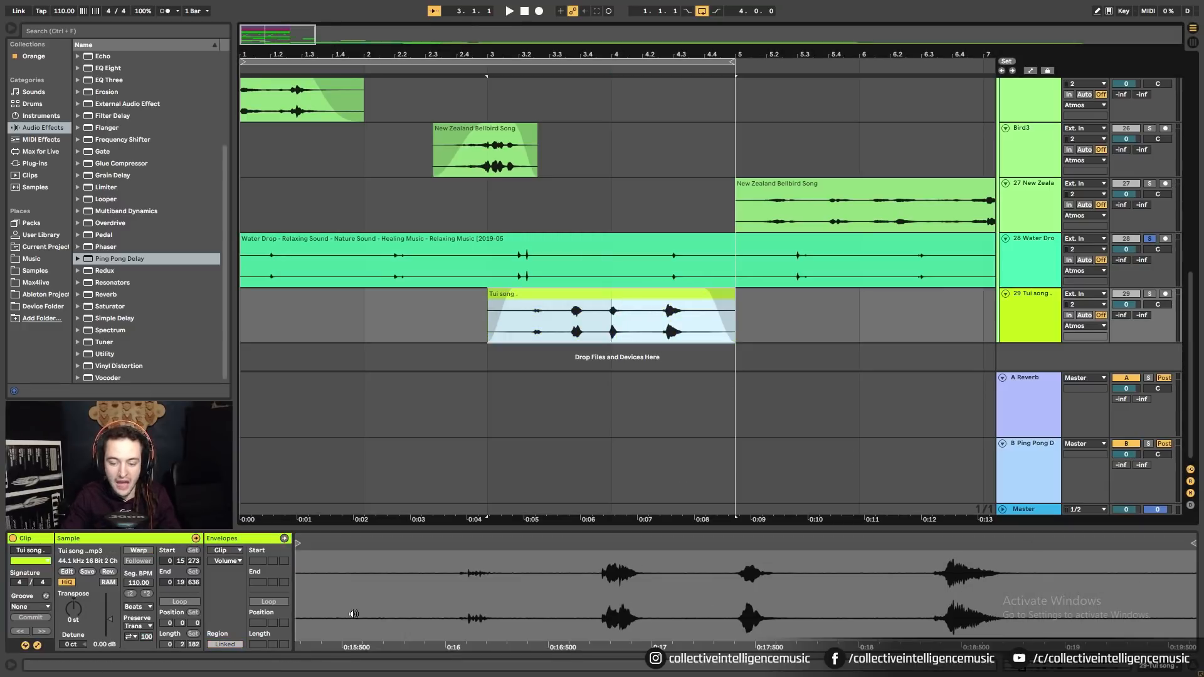
pyautogui.click(138, 550)
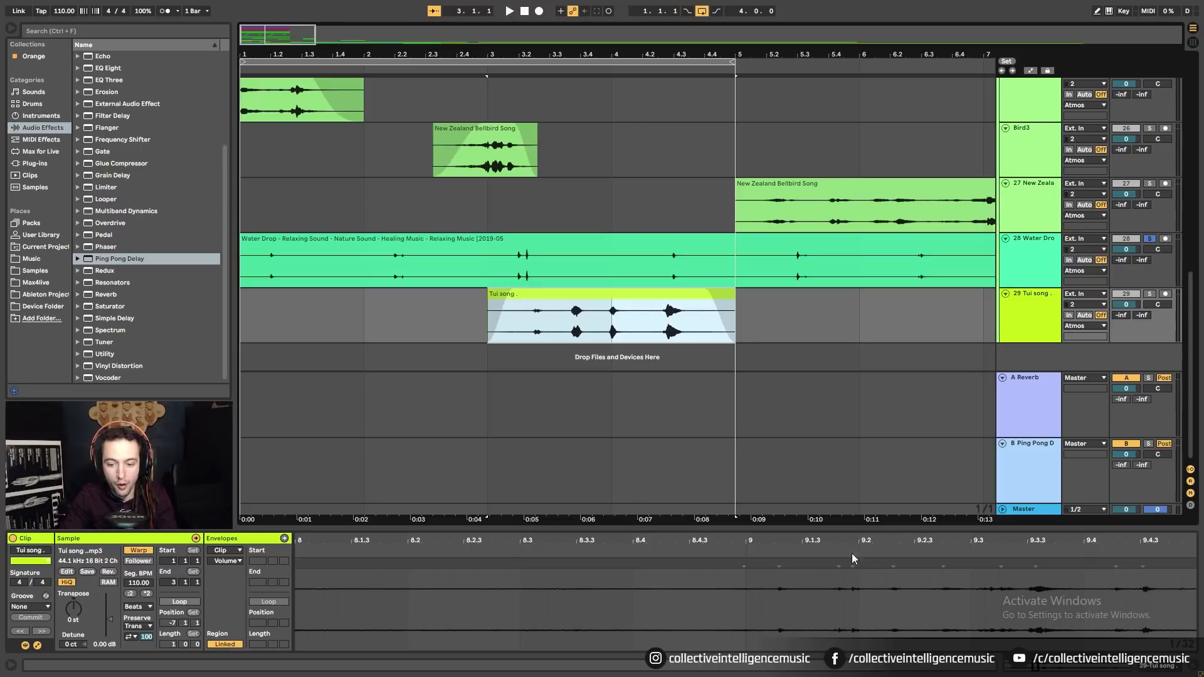
pyautogui.moveTo(828, 540); pyautogui.dragTo(826, 477)
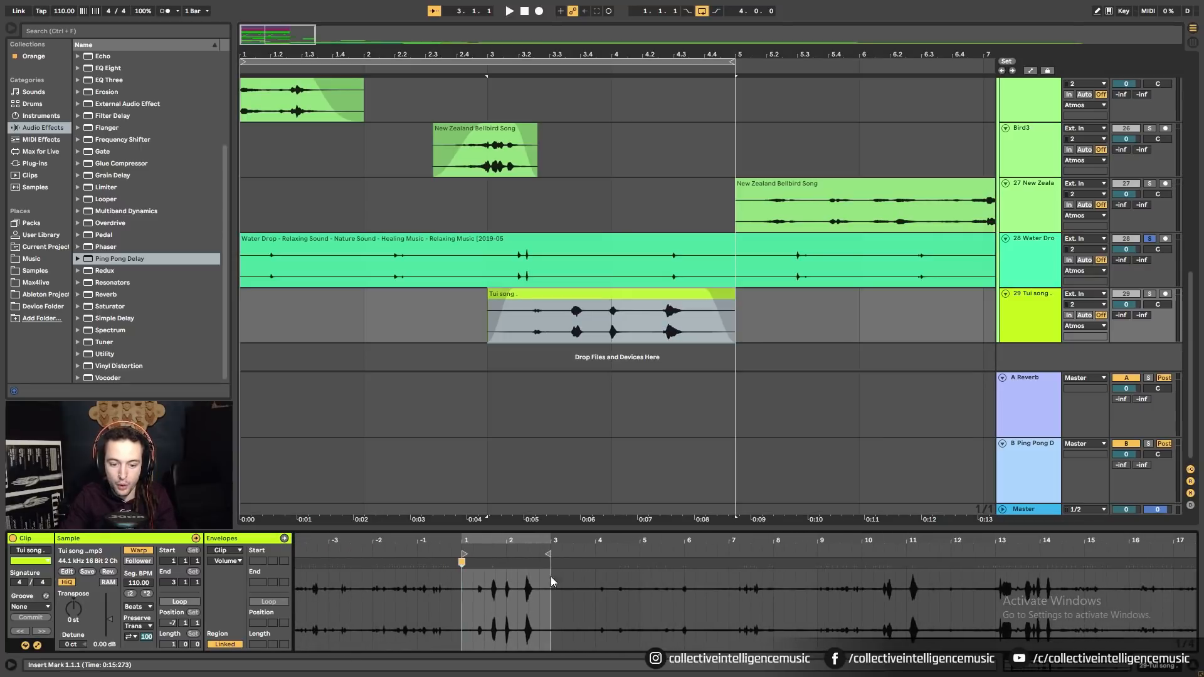
pyautogui.moveTo(475, 541)
pyautogui.mouseDown()
pyautogui.moveTo(478, 574)
pyautogui.moveTo(453, 567)
pyautogui.mouseUp()
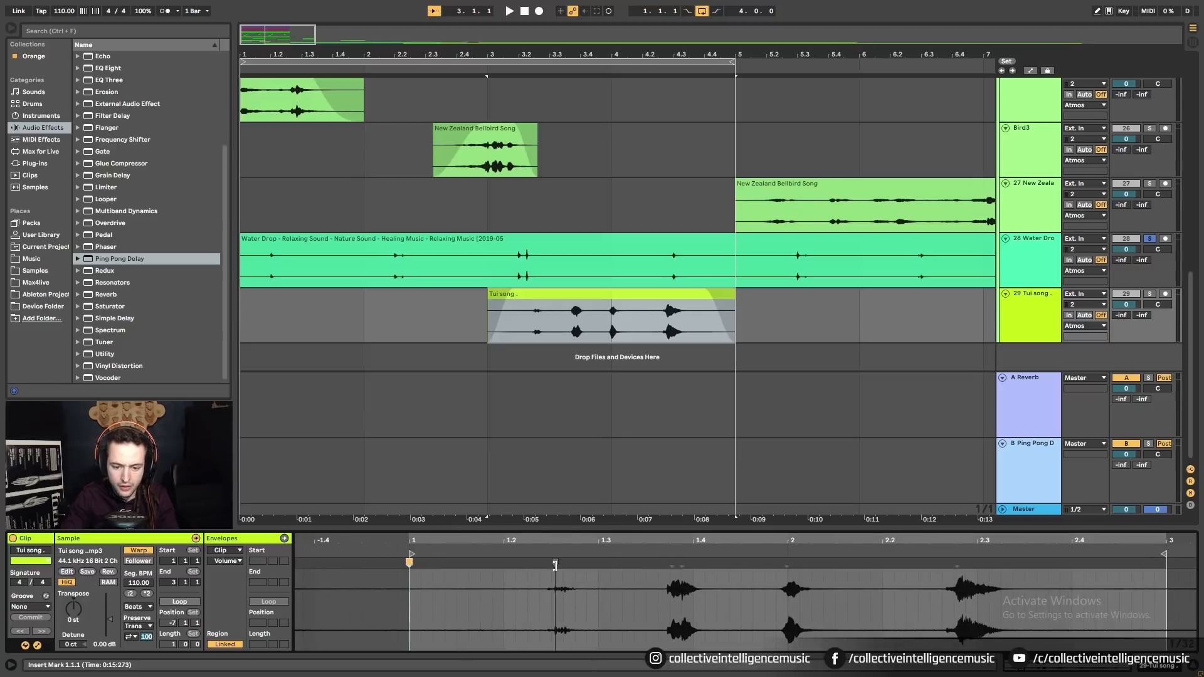
pyautogui.doubleClick(568, 585)
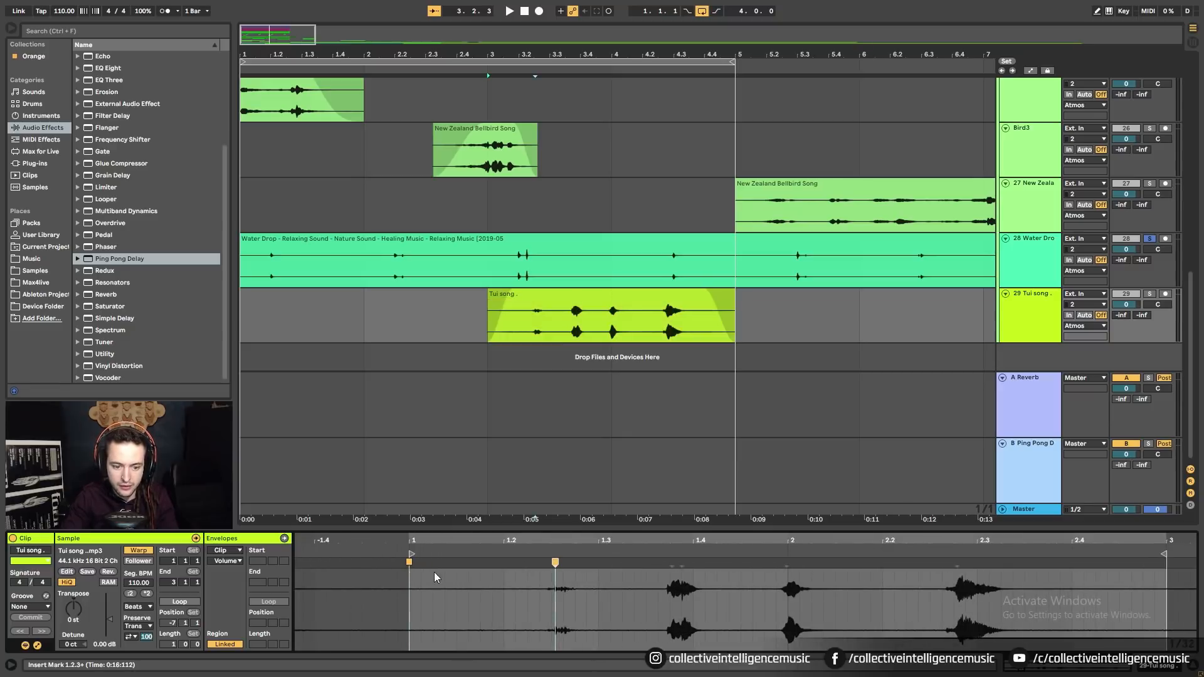
pyautogui.moveTo(554, 563); pyautogui.dragTo(545, 562)
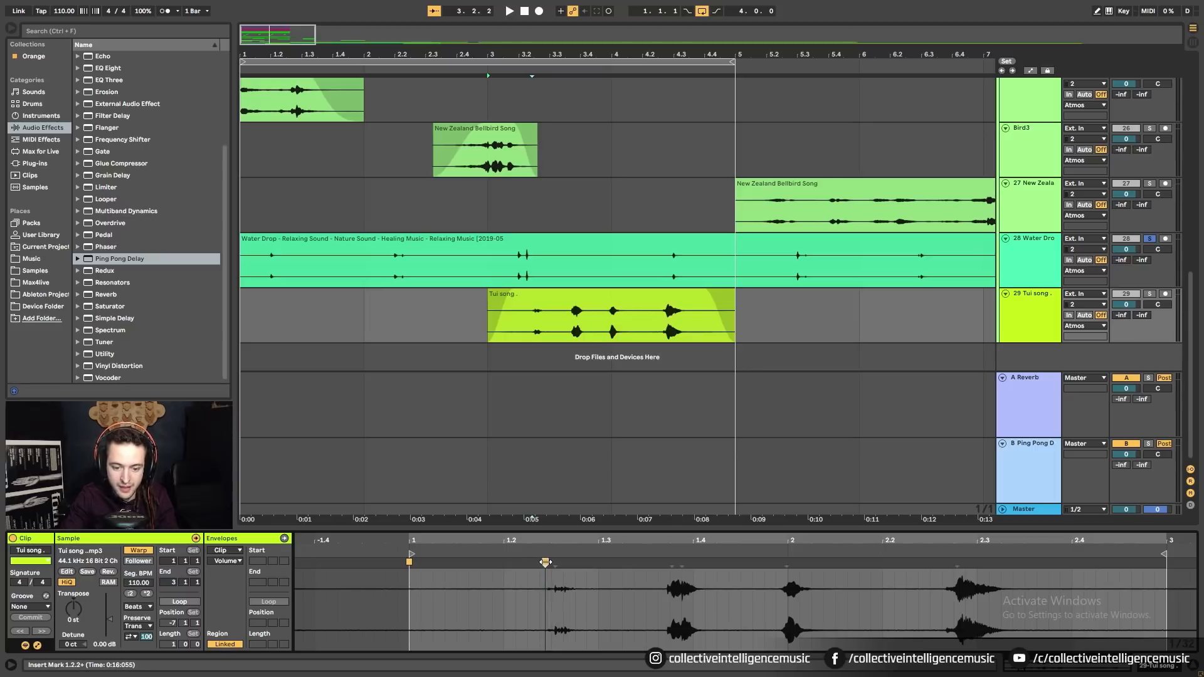
# Set 1.1.1 at the new warp marker so the tui clip starts on its first call, and remove the clip's fade-in.
pyautogui.click(534, 333)
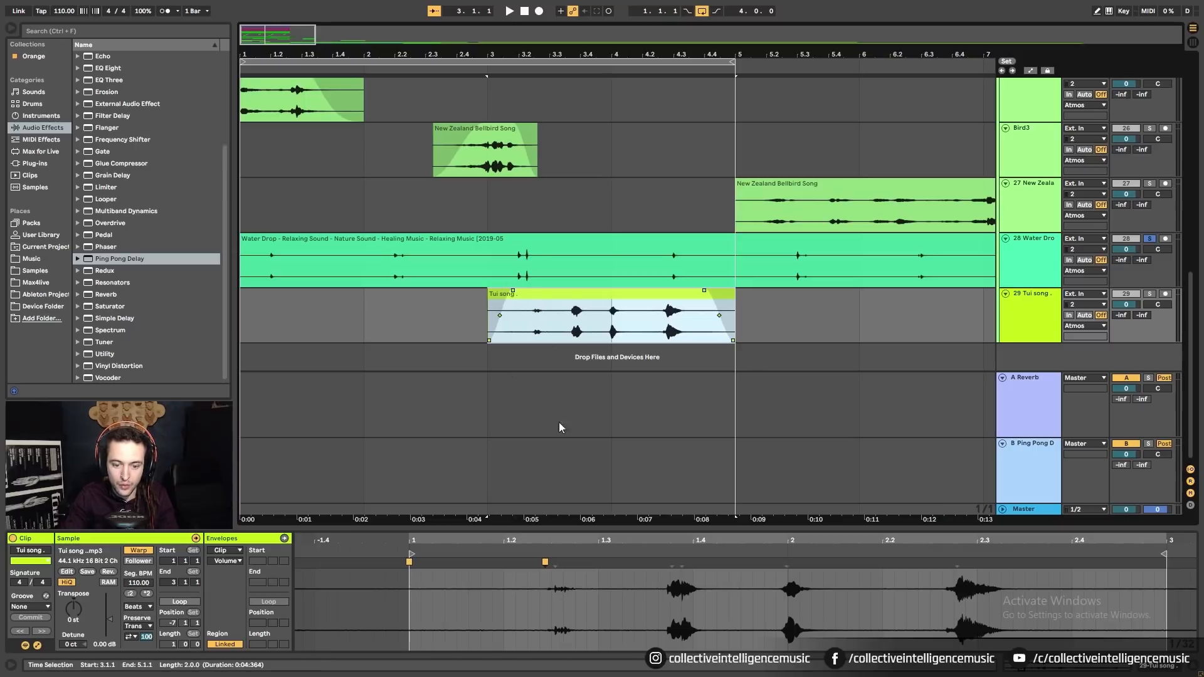
pyautogui.rightClick(545, 562)
pyautogui.click(596, 409)
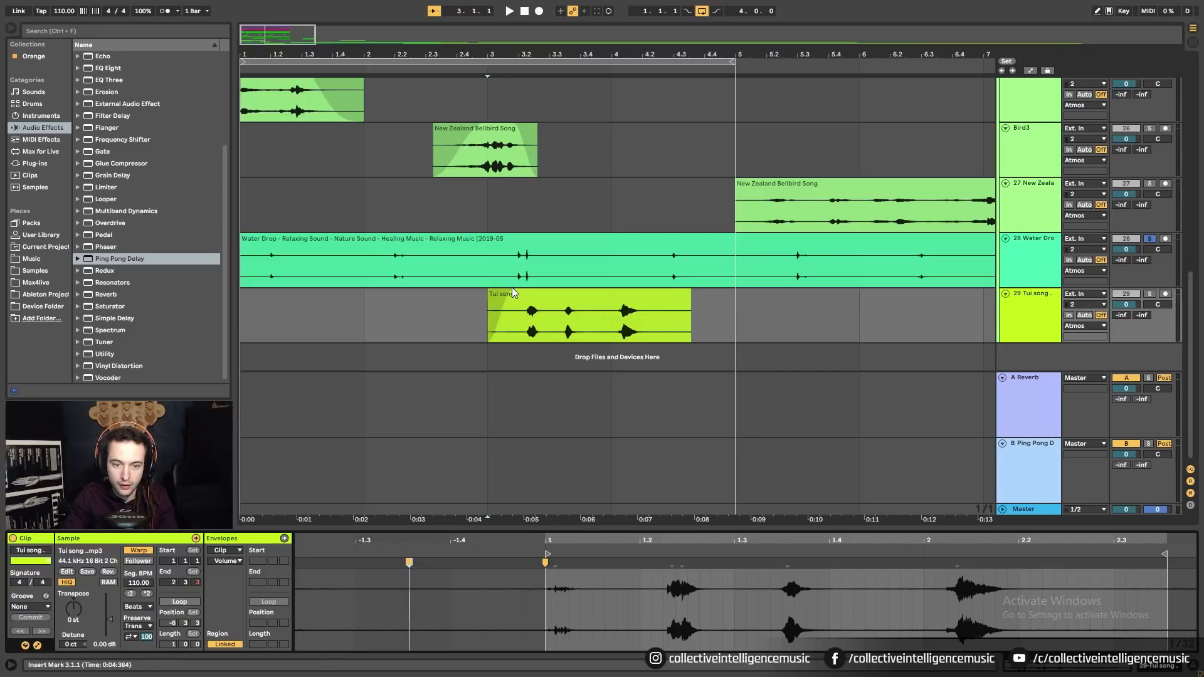
pyautogui.click(495, 317)
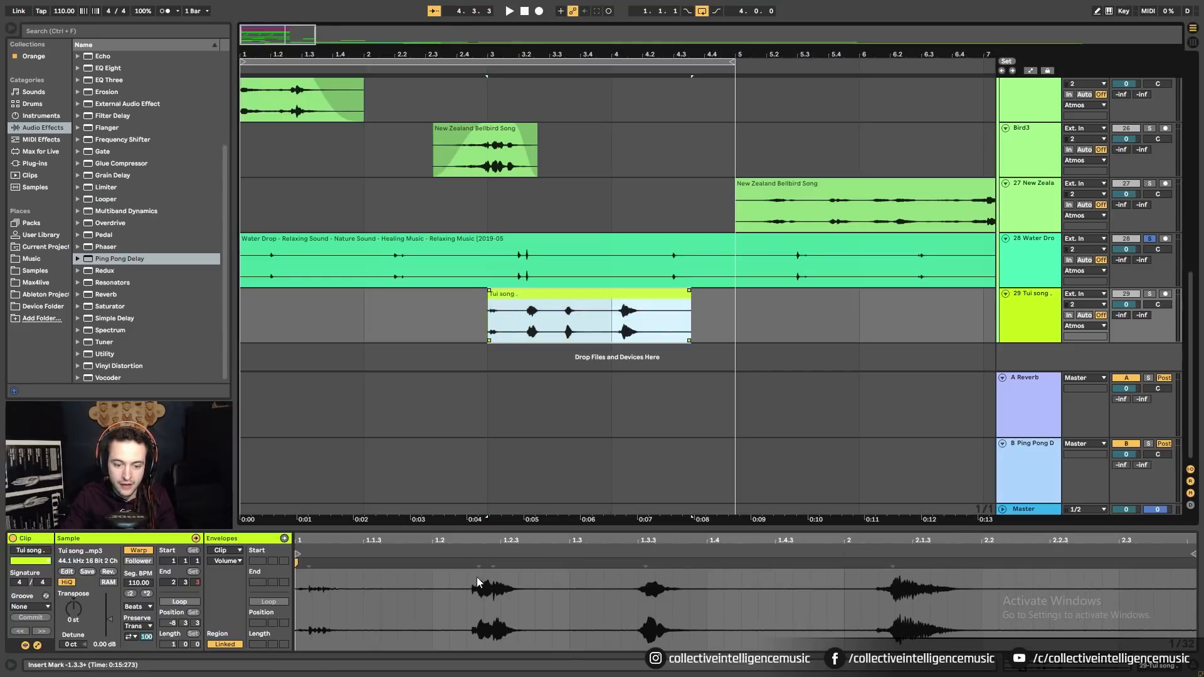
# Solo the tui track, add an anchoring warp marker just before 1.2 and align the second call to 1.2.3.
pyautogui.click(1153, 294)
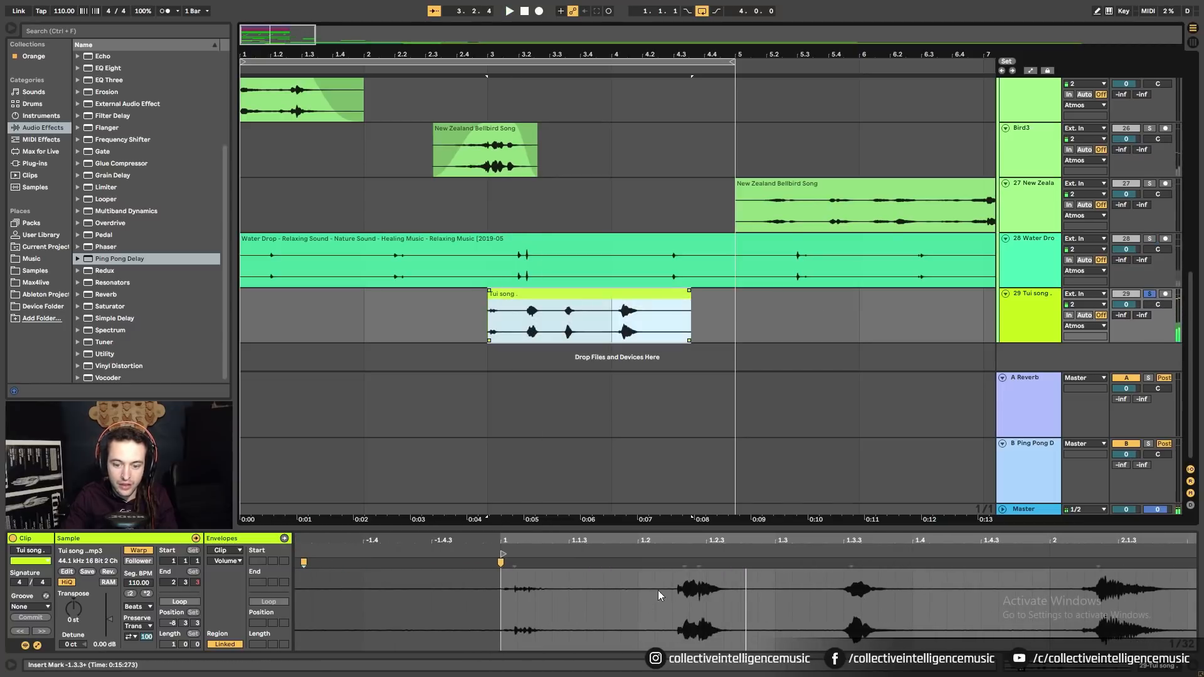
pyautogui.moveTo(700, 543); pyautogui.dragTo(699, 528)
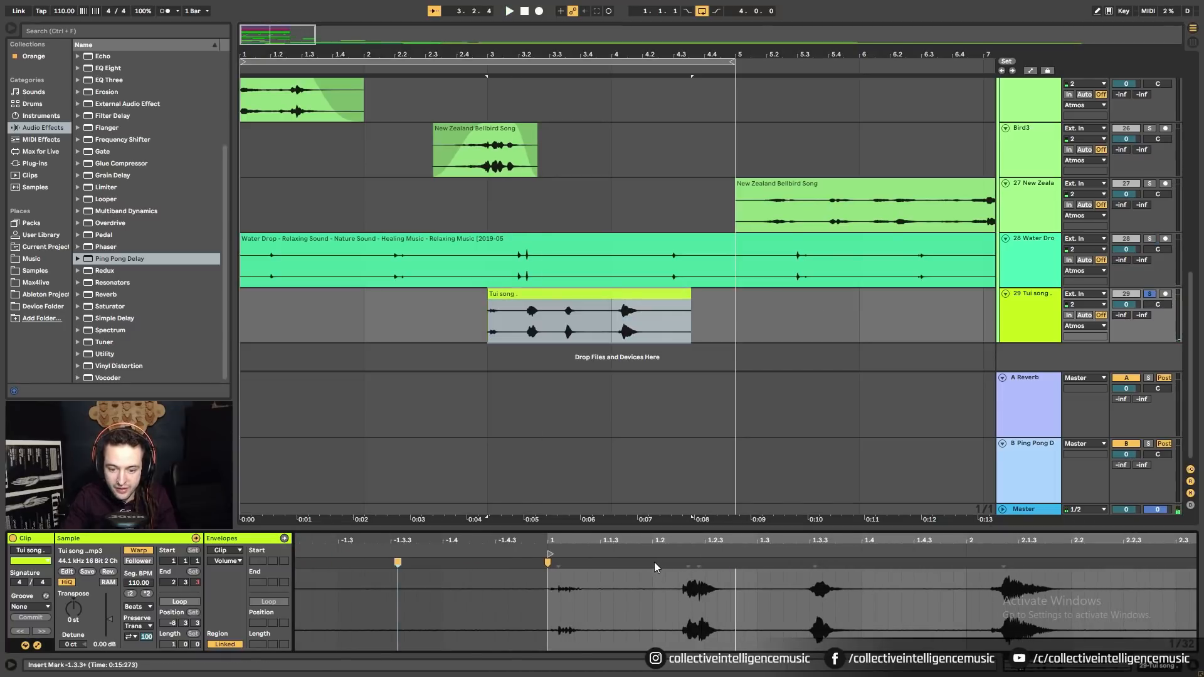
pyautogui.doubleClick(653, 562)
pyautogui.doubleClick(688, 562)
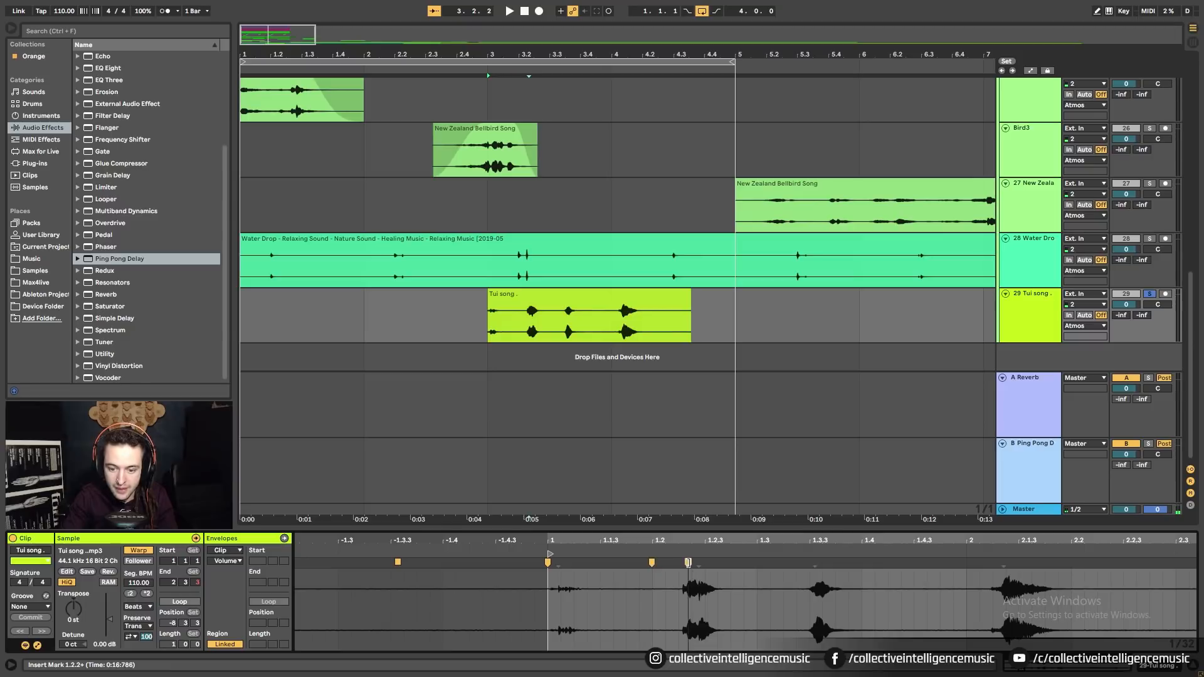
pyautogui.doubleClick(688, 564)
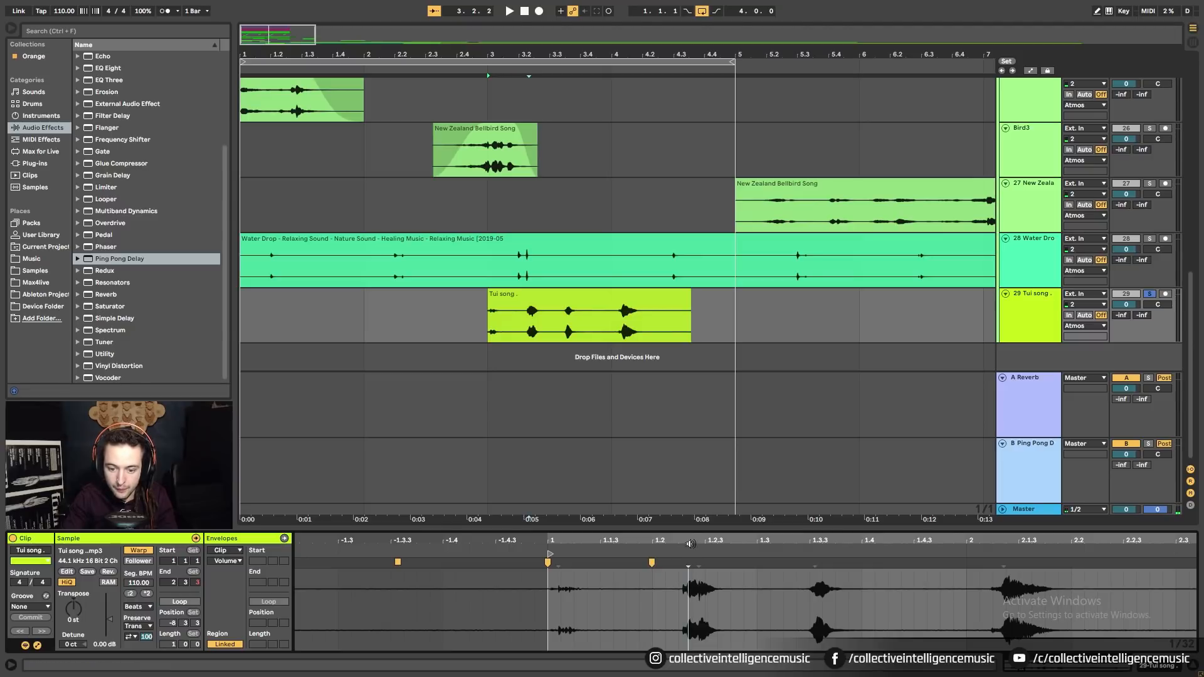
pyautogui.moveTo(690, 543); pyautogui.dragTo(691, 561)
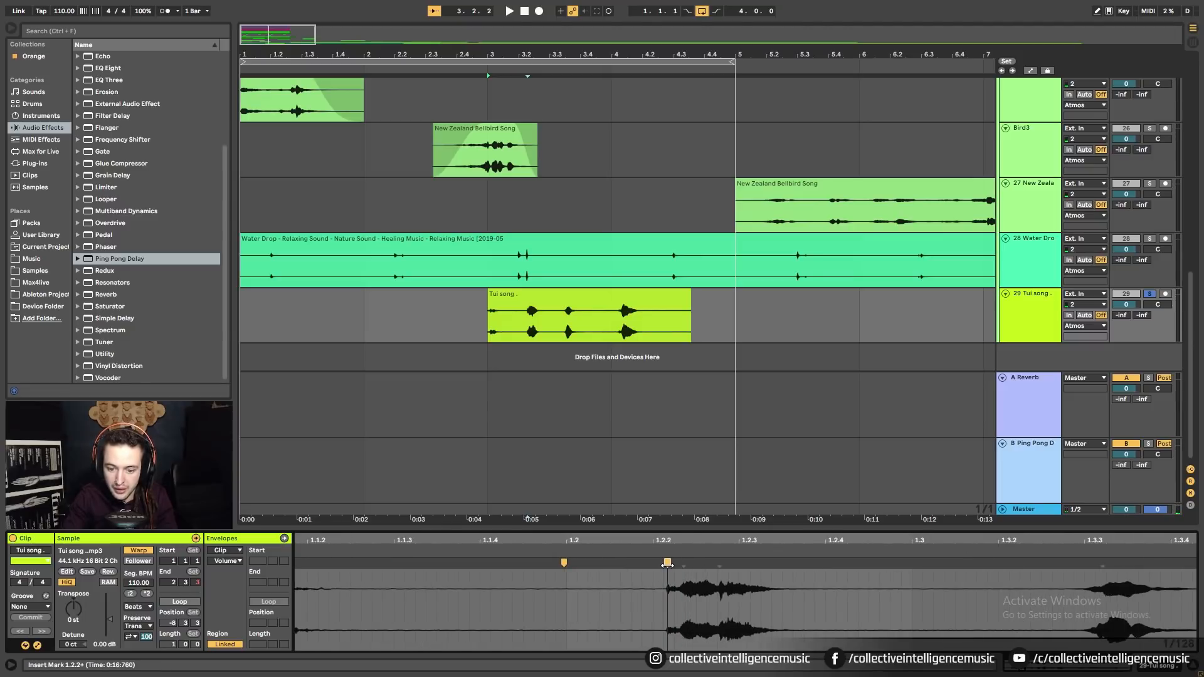
pyautogui.doubleClick(668, 563)
pyautogui.moveTo(668, 564); pyautogui.dragTo(739, 563)
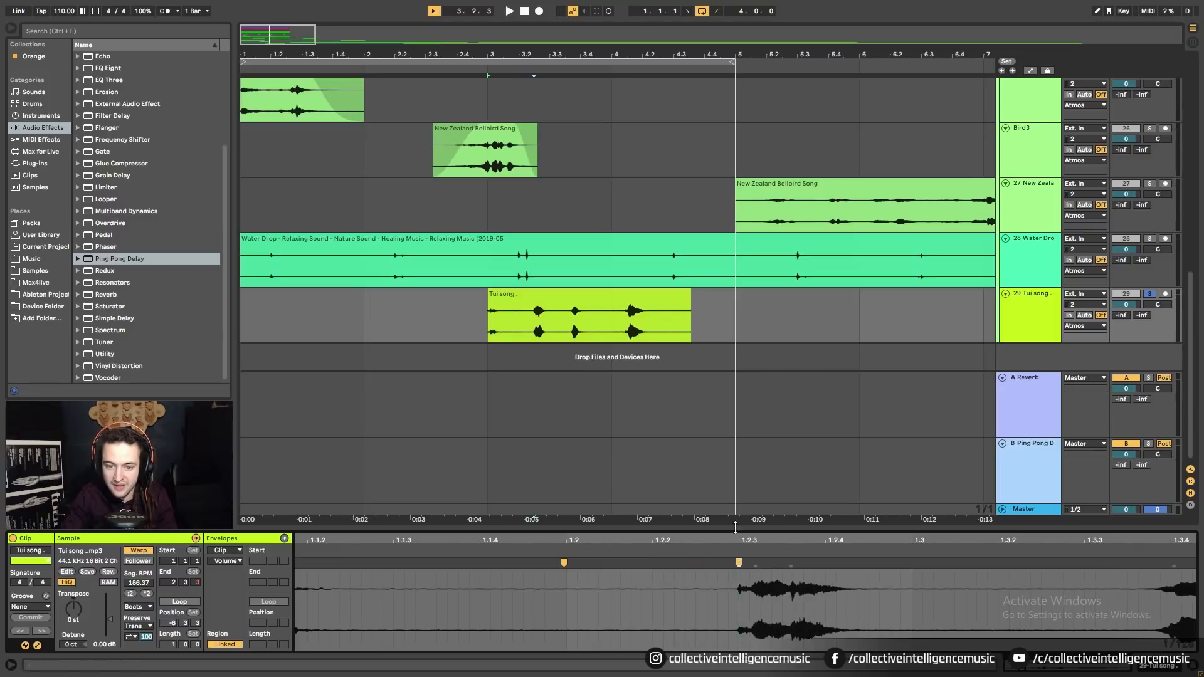
# Add an anchoring warp marker just before 1.3 and align the third tui call to 1.4.
pyautogui.moveTo(848, 541); pyautogui.dragTo(800, 523)
pyautogui.click(835, 568)
pyautogui.doubleClick(834, 564)
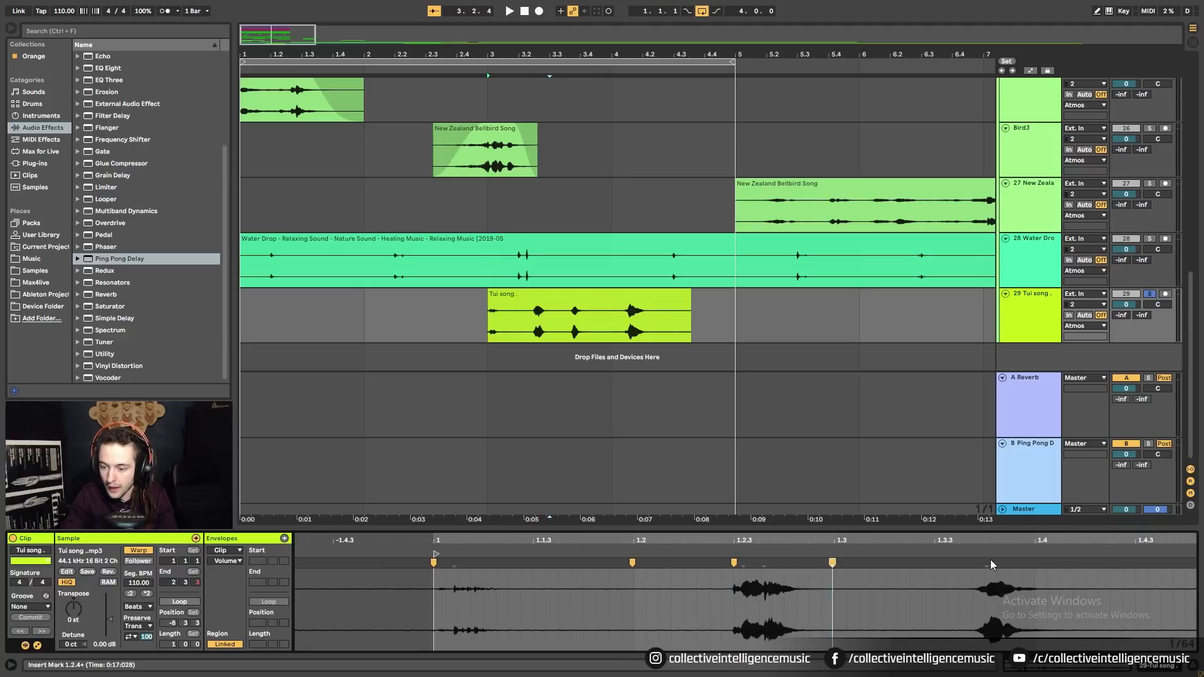
pyautogui.scroll(4, 991, 565)
pyautogui.doubleClick(958, 564)
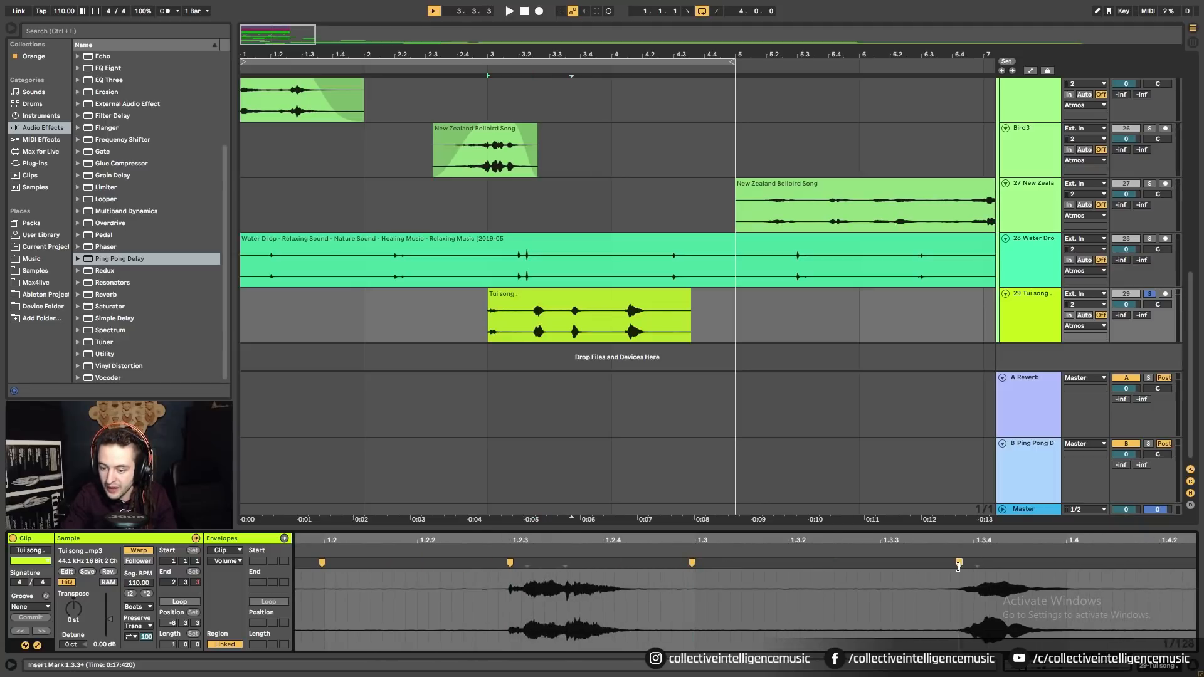
pyautogui.moveTo(960, 562); pyautogui.dragTo(1066, 563)
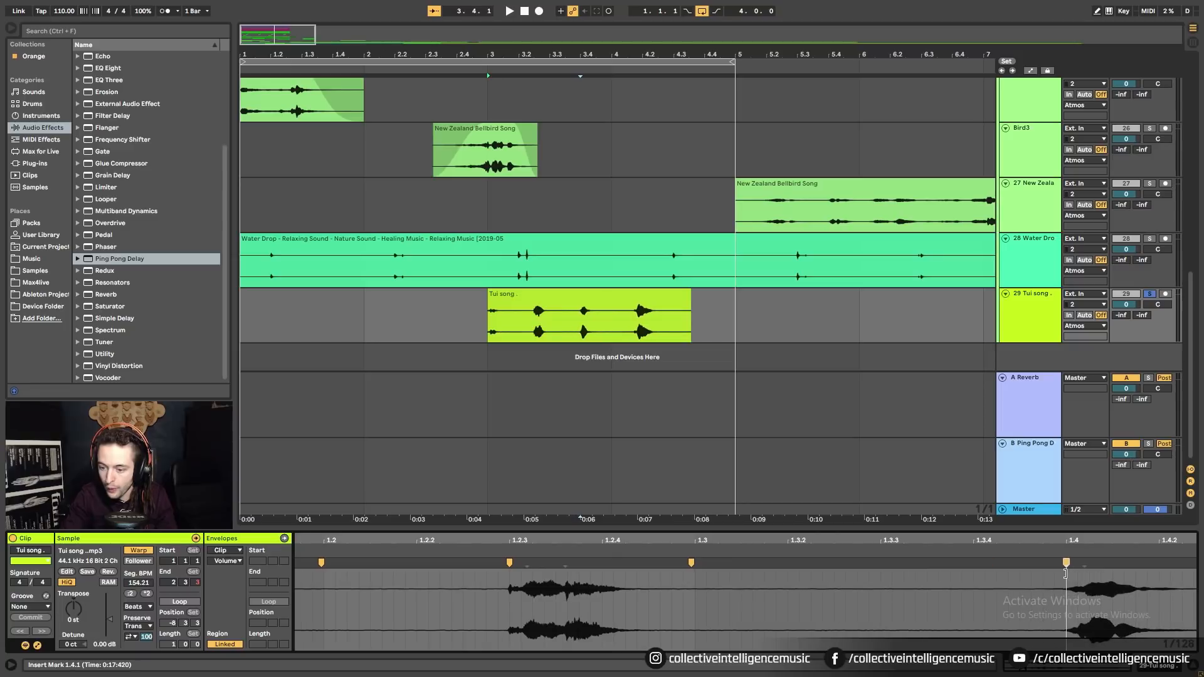
# Add an anchoring warp marker at bar 2 and move the last tui call to about 2.2.
pyautogui.scroll(-2, 1024, 589)
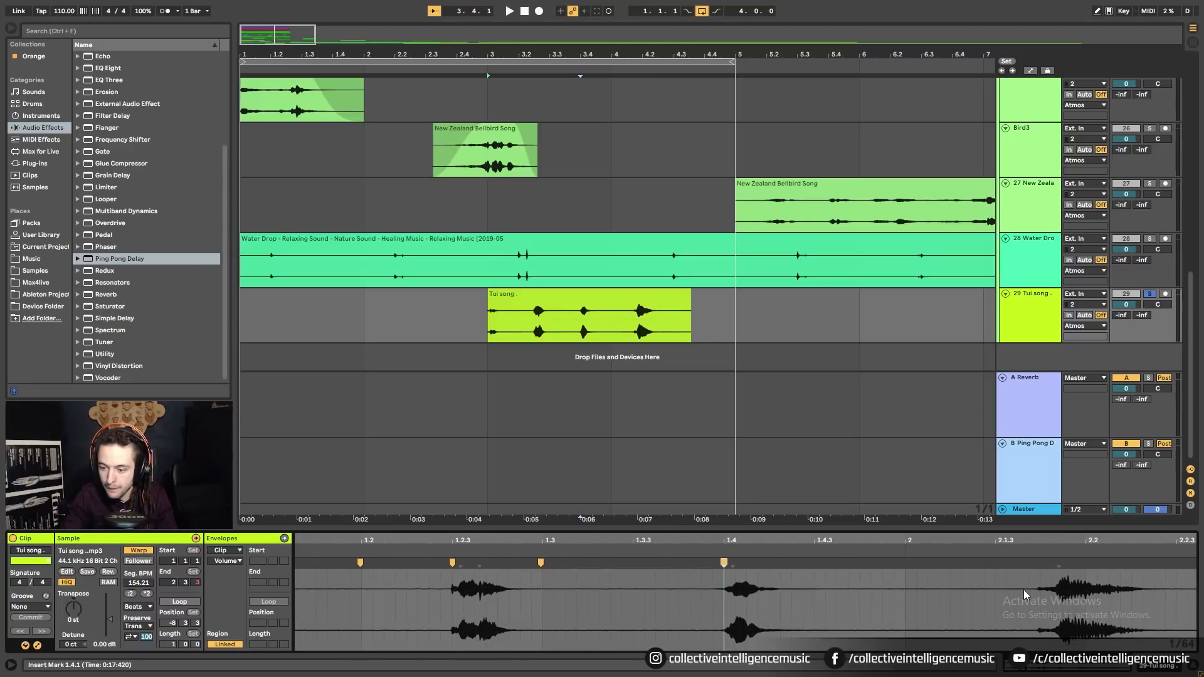
pyautogui.doubleClick(1038, 567)
pyautogui.doubleClick(909, 565)
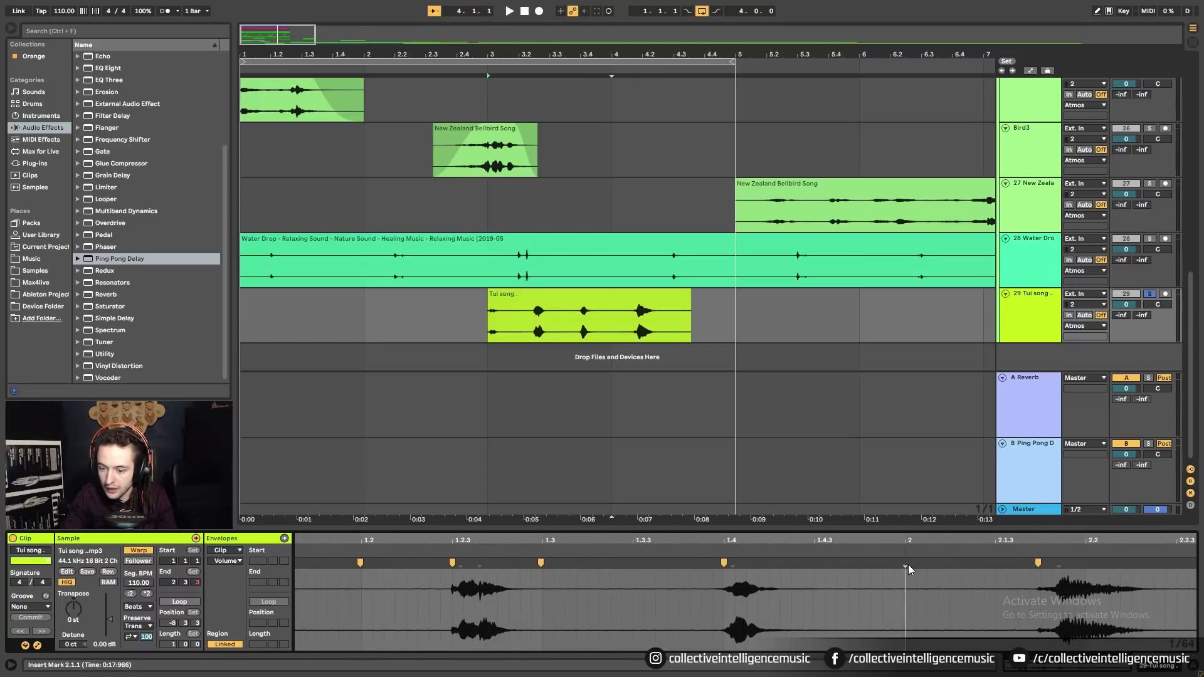
pyautogui.moveTo(1038, 564)
pyautogui.mouseDown()
pyautogui.moveTo(1084, 569)
pyautogui.moveTo(881, 543)
pyautogui.mouseUp()
# Play the realigned tui clip, add the Water Drop track to the solo, and listen to both together.
pyautogui.click(613, 304)
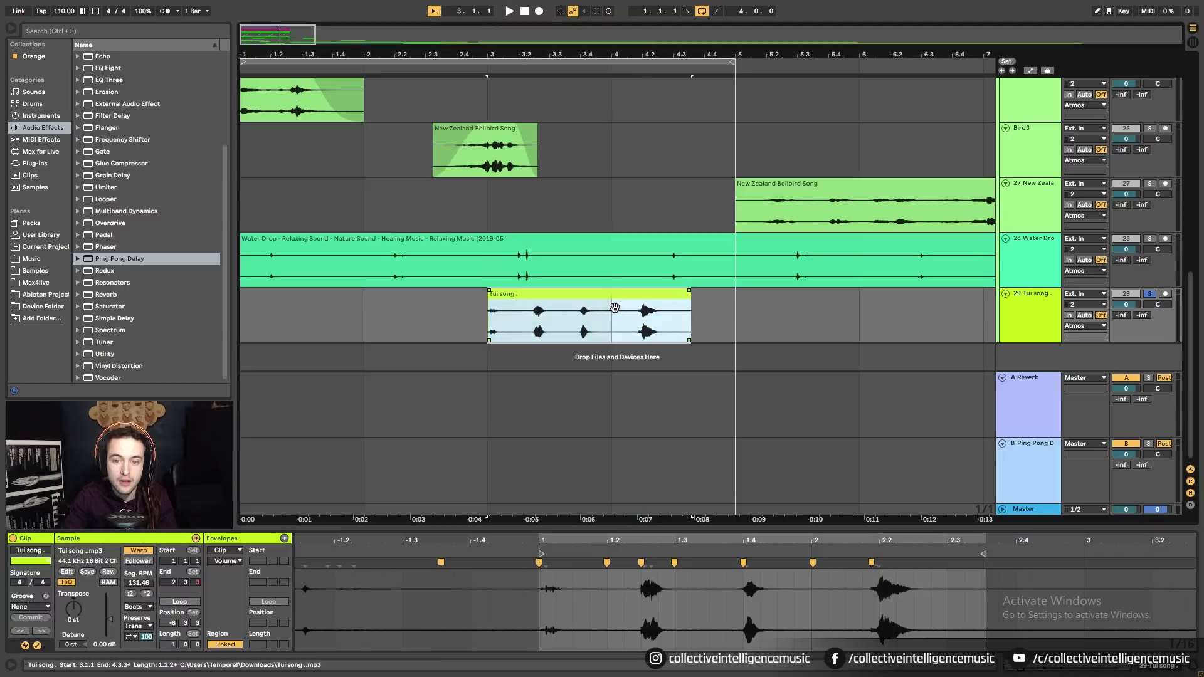
pyautogui.press('space')
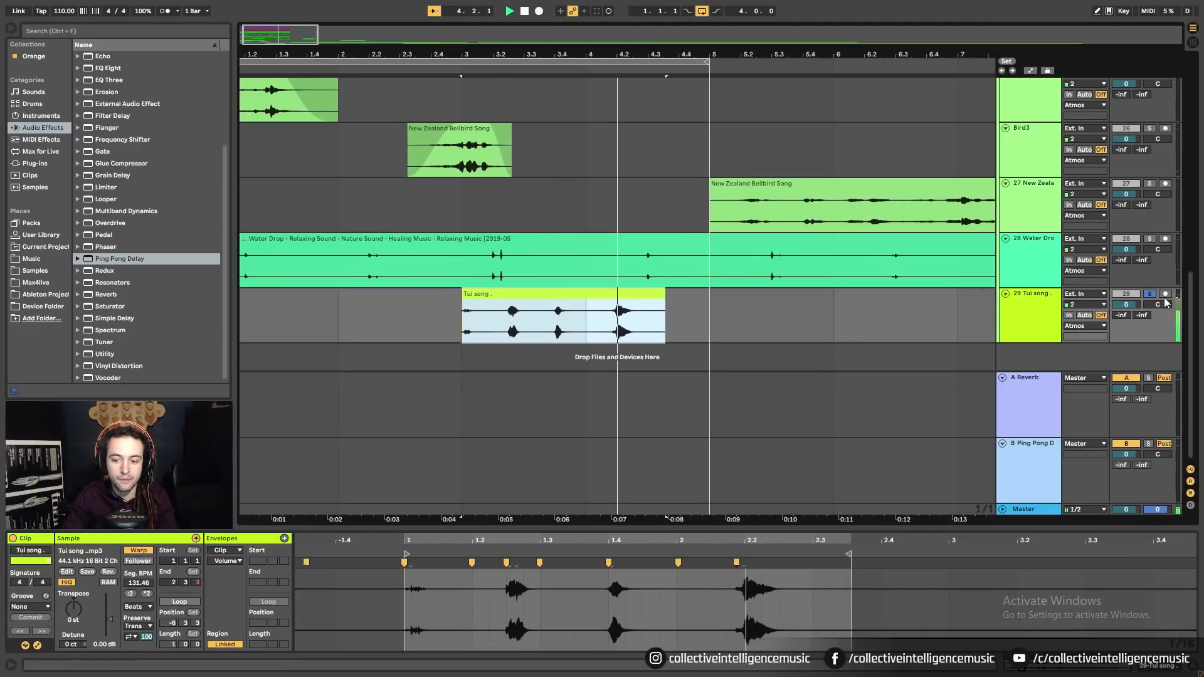
pyautogui.press('space')
pyautogui.scroll(-2, 533, 117)
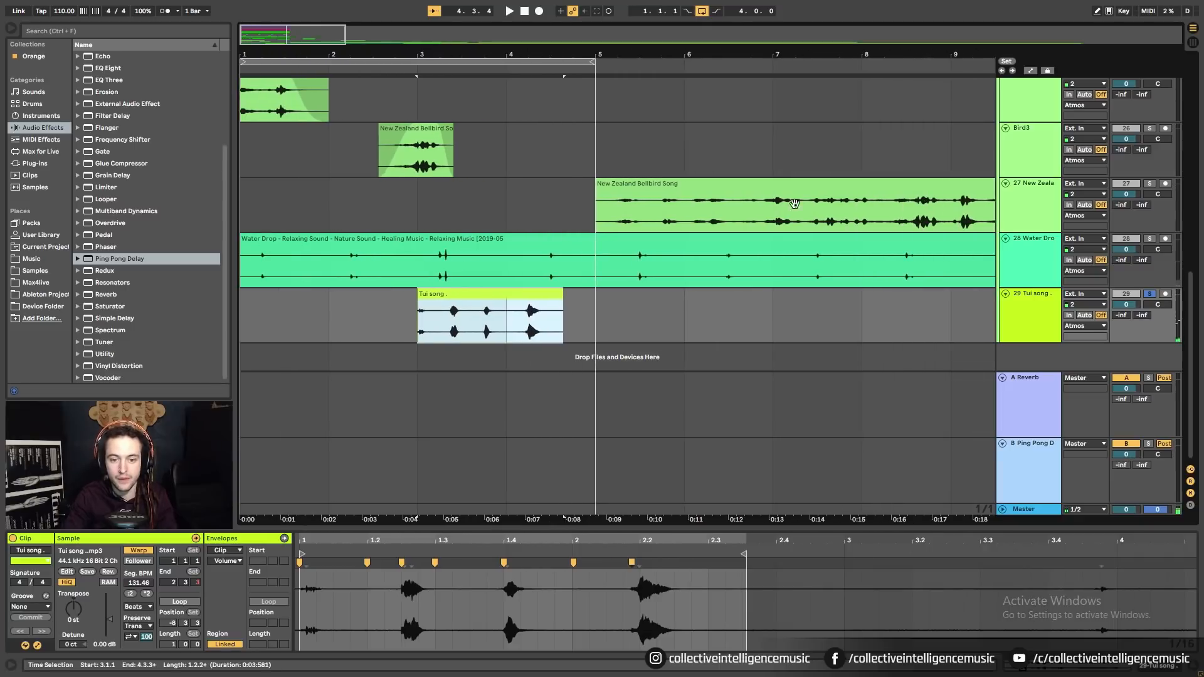
pyautogui.keyDown('ctrl'); pyautogui.click(1151, 239); pyautogui.keyUp('ctrl')
pyautogui.press('space')
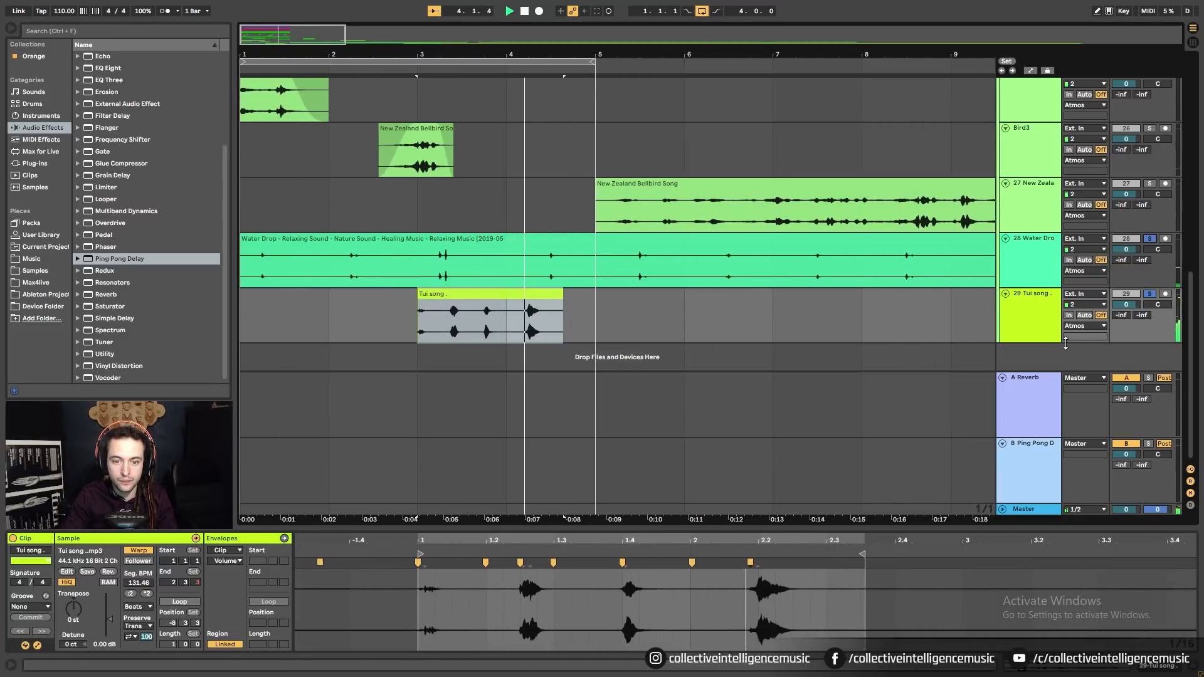
pyautogui.scroll(-3, 549, 251)
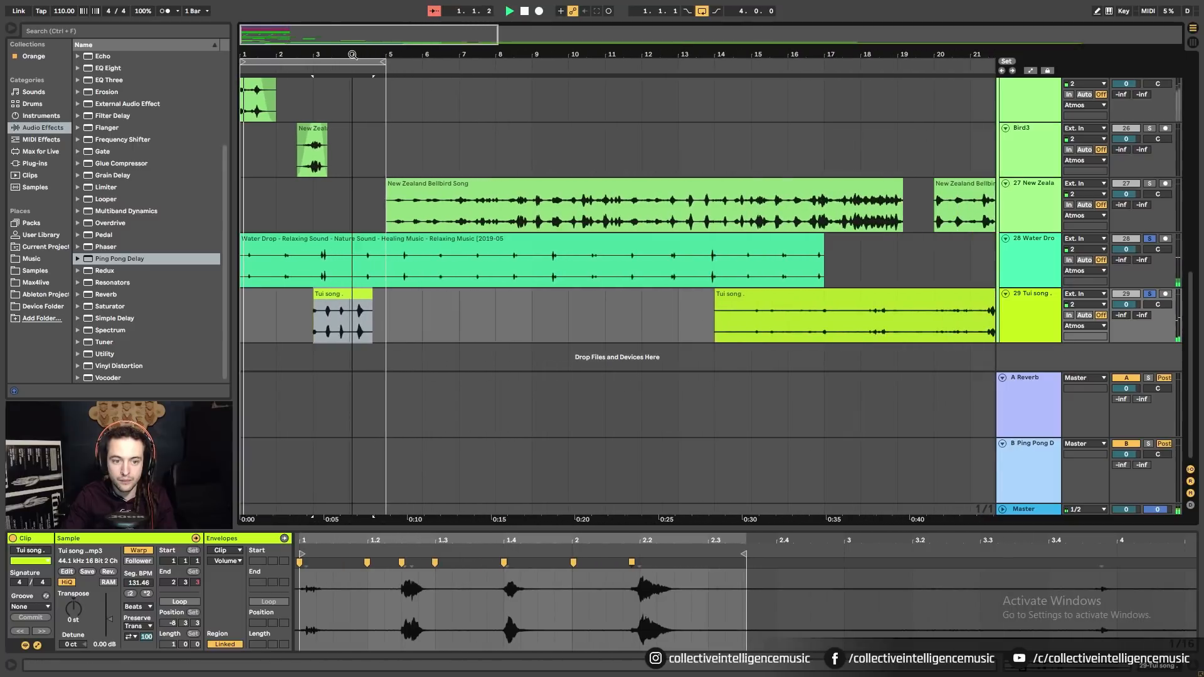
pyautogui.press('space')
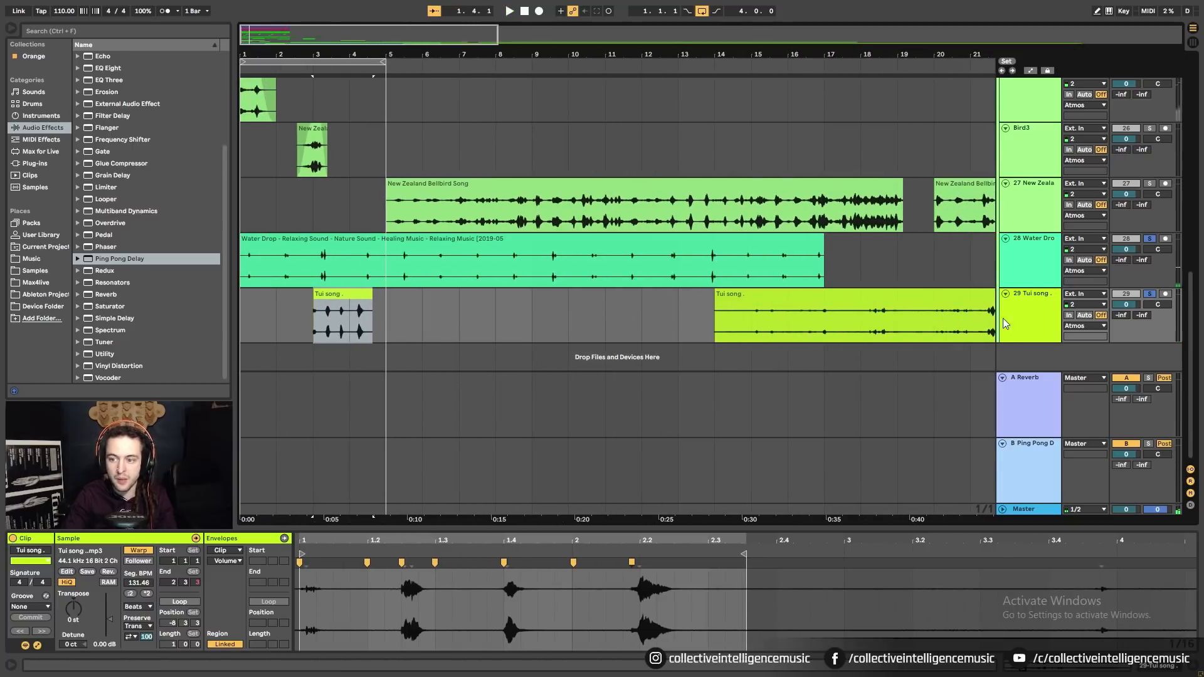
# Set the tui clip's gain to -3.00 dB and reset the gain of the Water Drop clip.
pyautogui.click(343, 294)
pyautogui.click(103, 644)
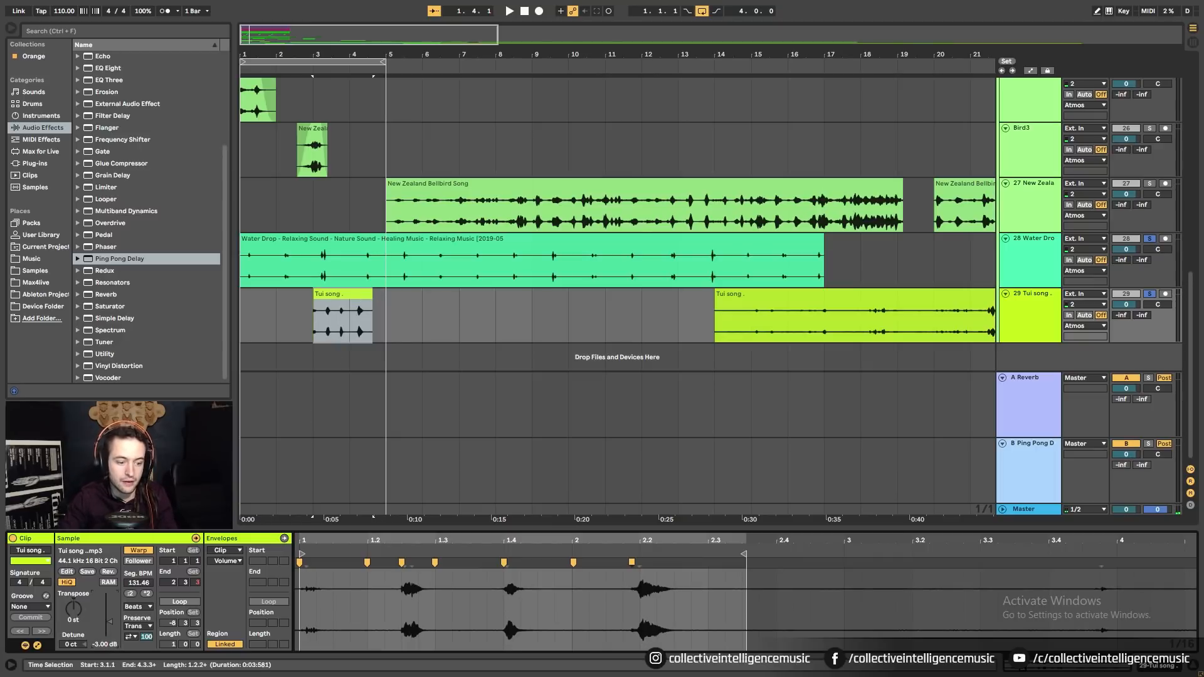
pyautogui.click(326, 252)
pyautogui.scroll(1, 326, 253)
pyautogui.scroll(1, 327, 253)
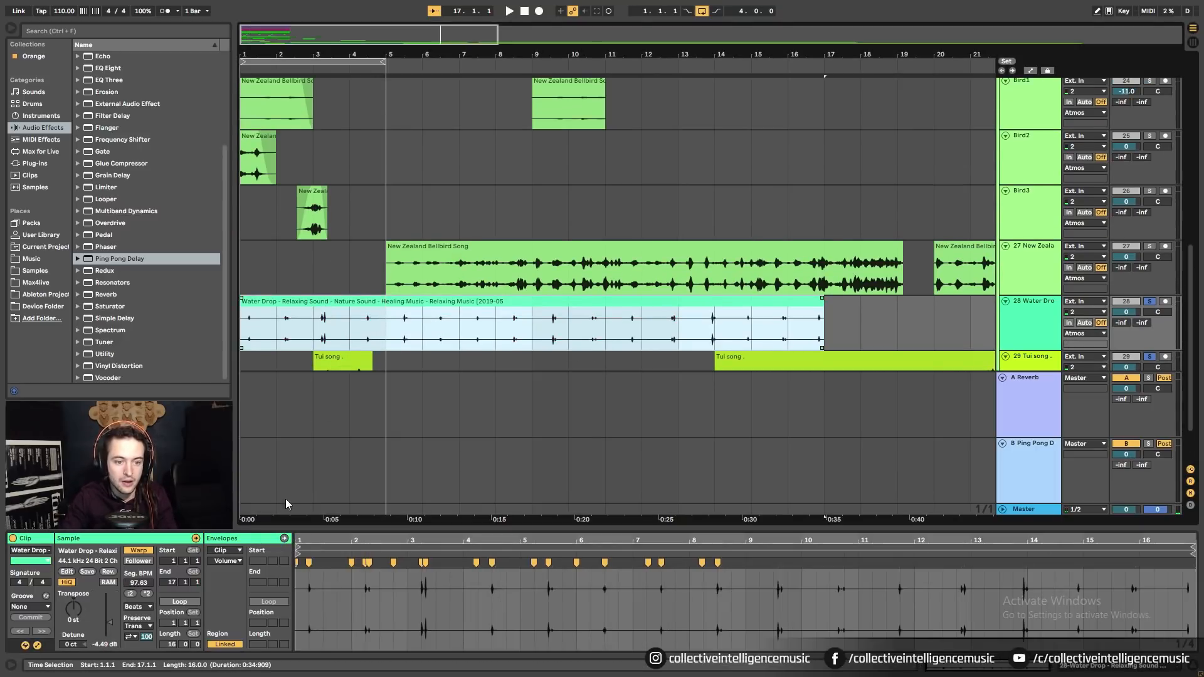
pyautogui.click(104, 644)
pyautogui.press('Delete')
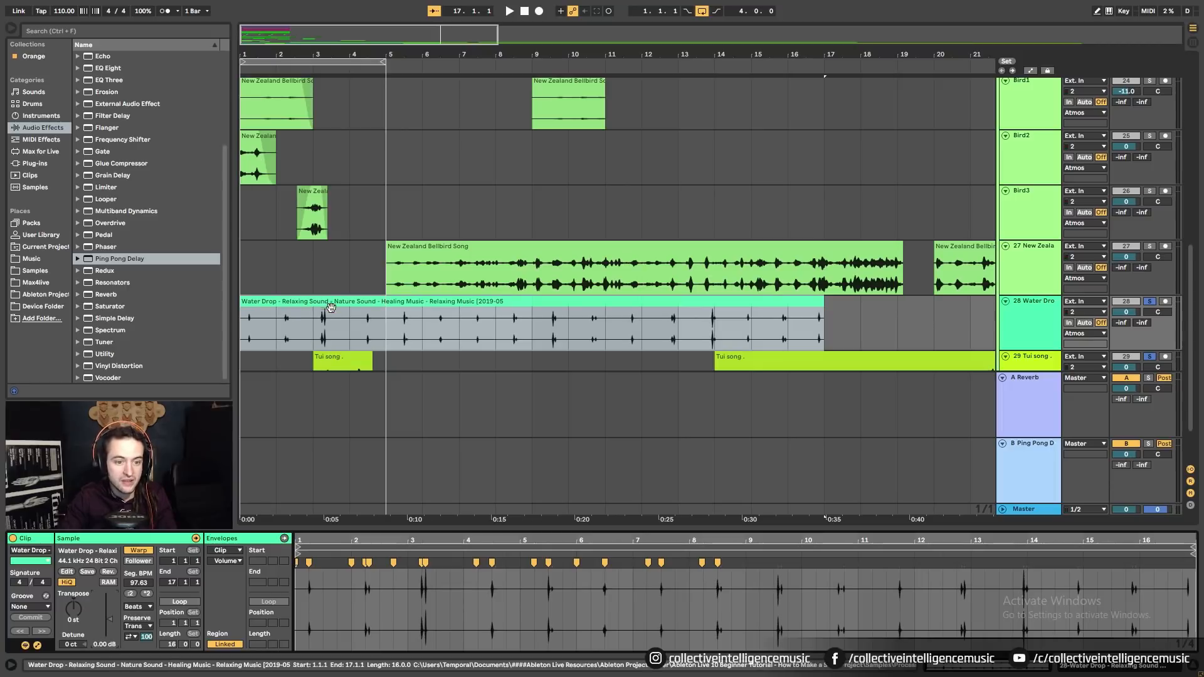
# Add Bird2, Bird3 and the original bellbird track to the solo and play the layered Atmos sounds from the start.
pyautogui.moveTo(318, 67); pyautogui.dragTo(318, 207)
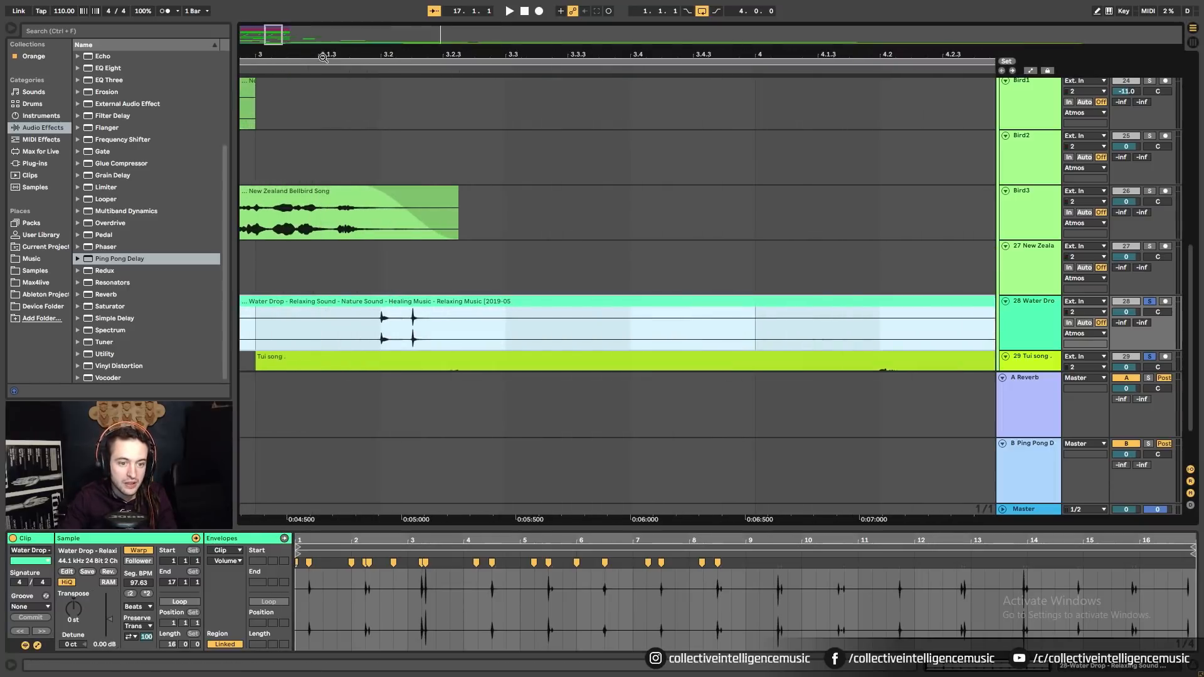
pyautogui.moveTo(404, 207); pyautogui.dragTo(321, 60)
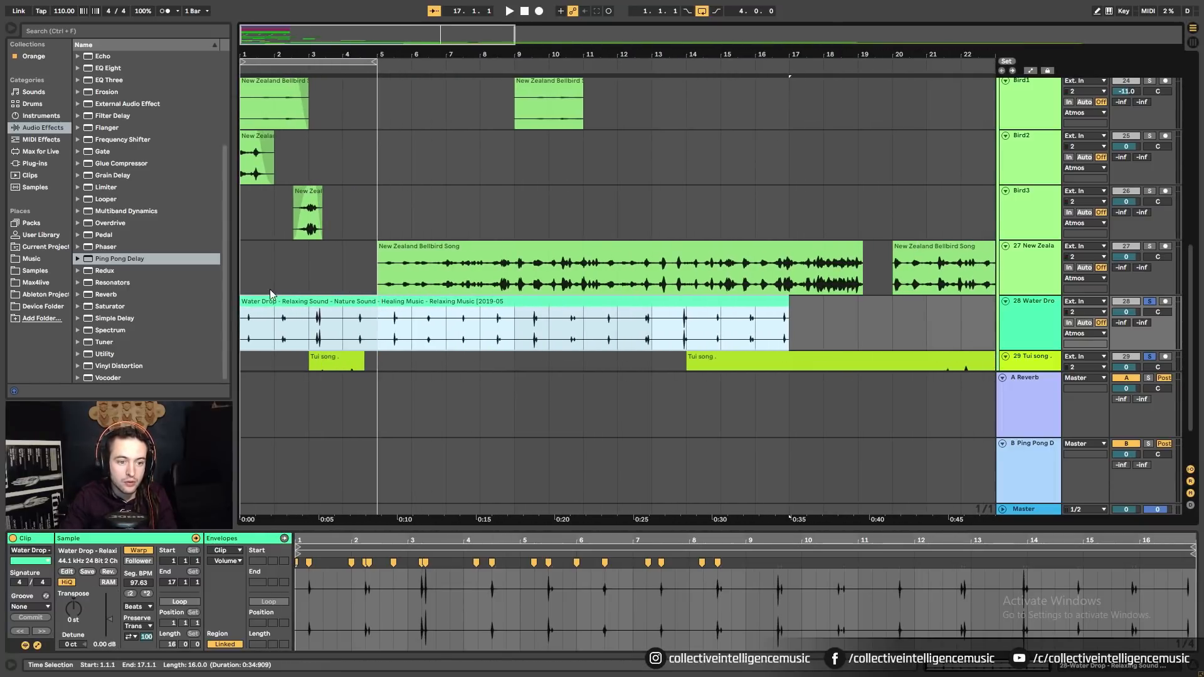
pyautogui.press('space')
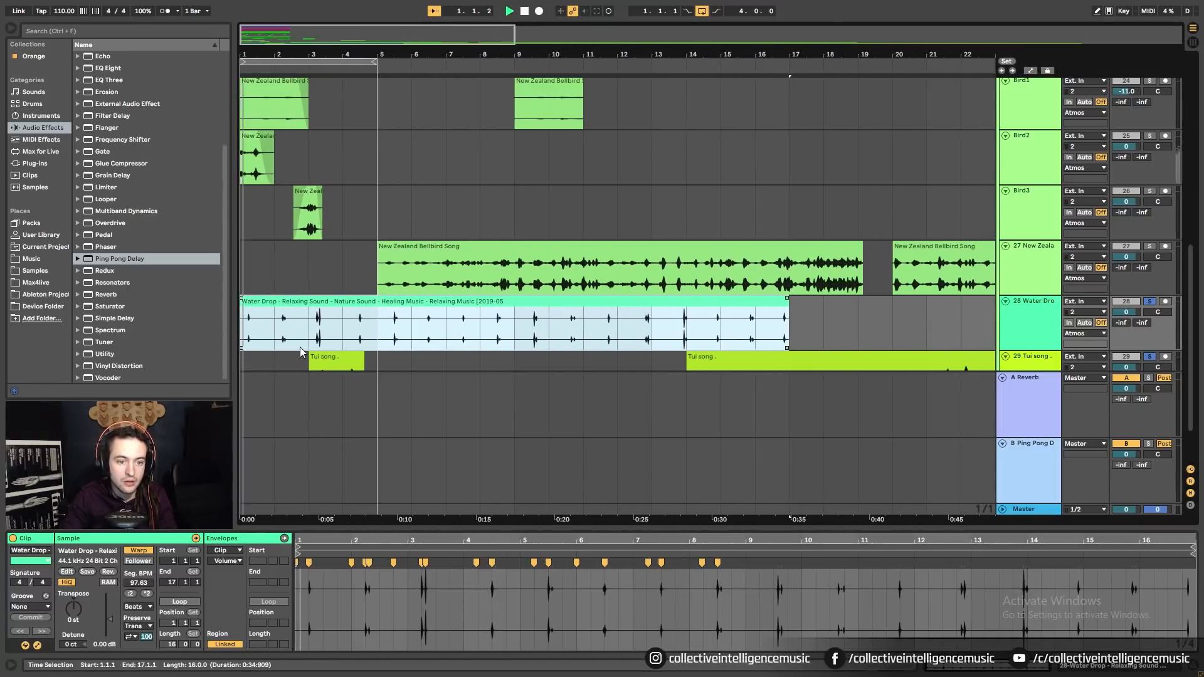
pyautogui.click(1150, 246)
pyautogui.click(1151, 191)
pyautogui.click(1150, 136)
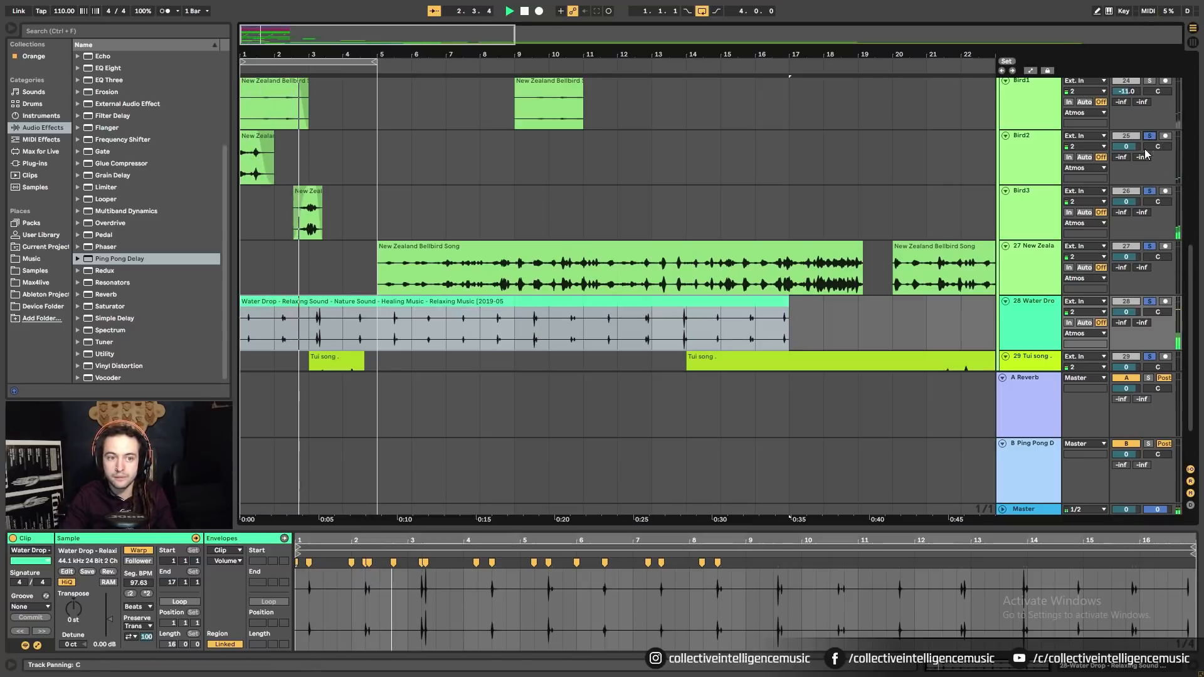
pyautogui.scroll(2, 1150, 125)
pyautogui.scroll(-4, 556, 223)
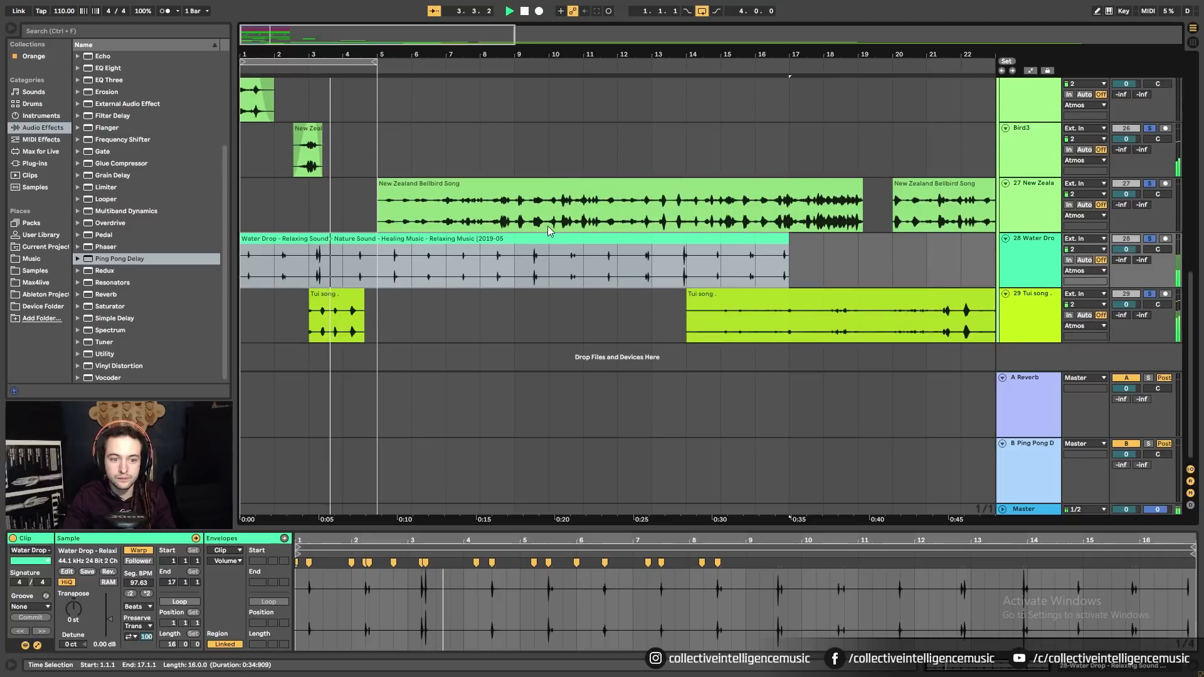
pyautogui.scroll(10, 550, 227)
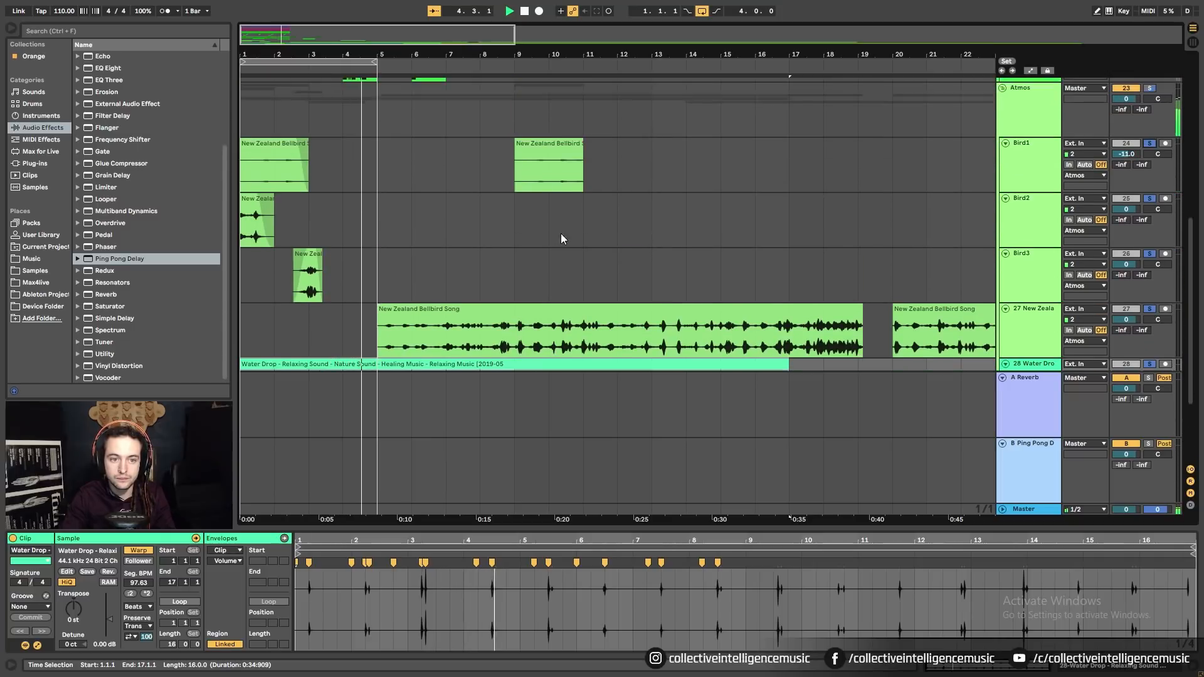
# Stop playback and inspect the short tui clip and the Bird3 bellbird clip in the sample view.
pyautogui.scroll(-10, 555, 239)
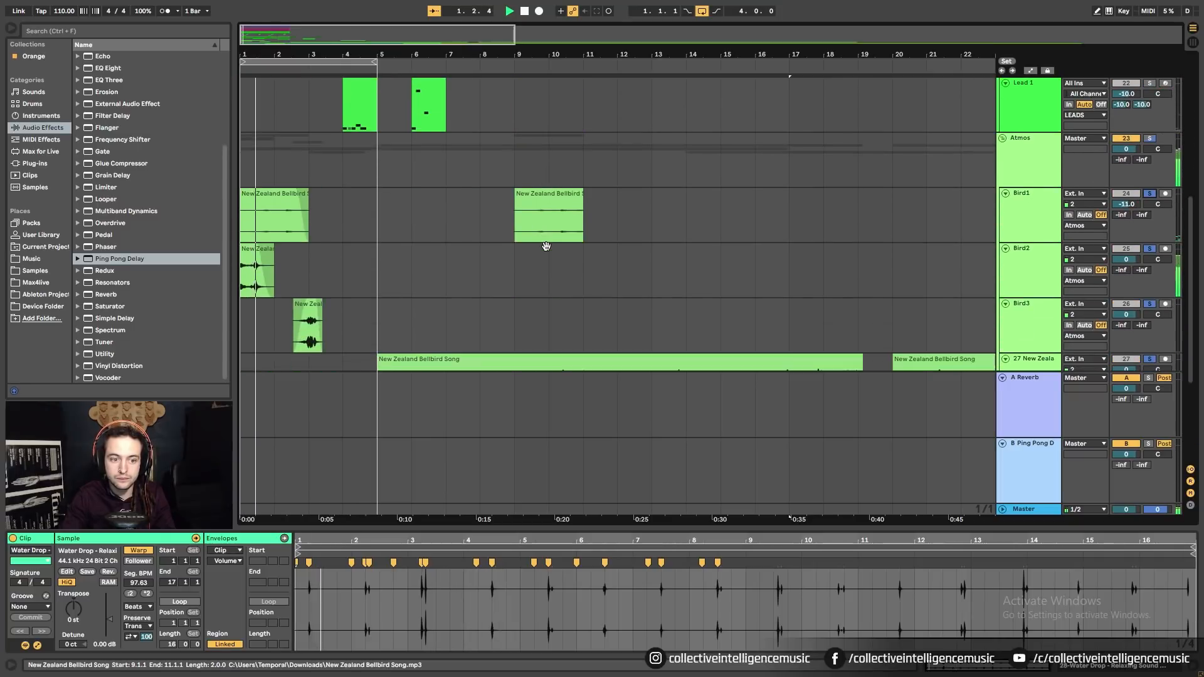
pyautogui.click(323, 355)
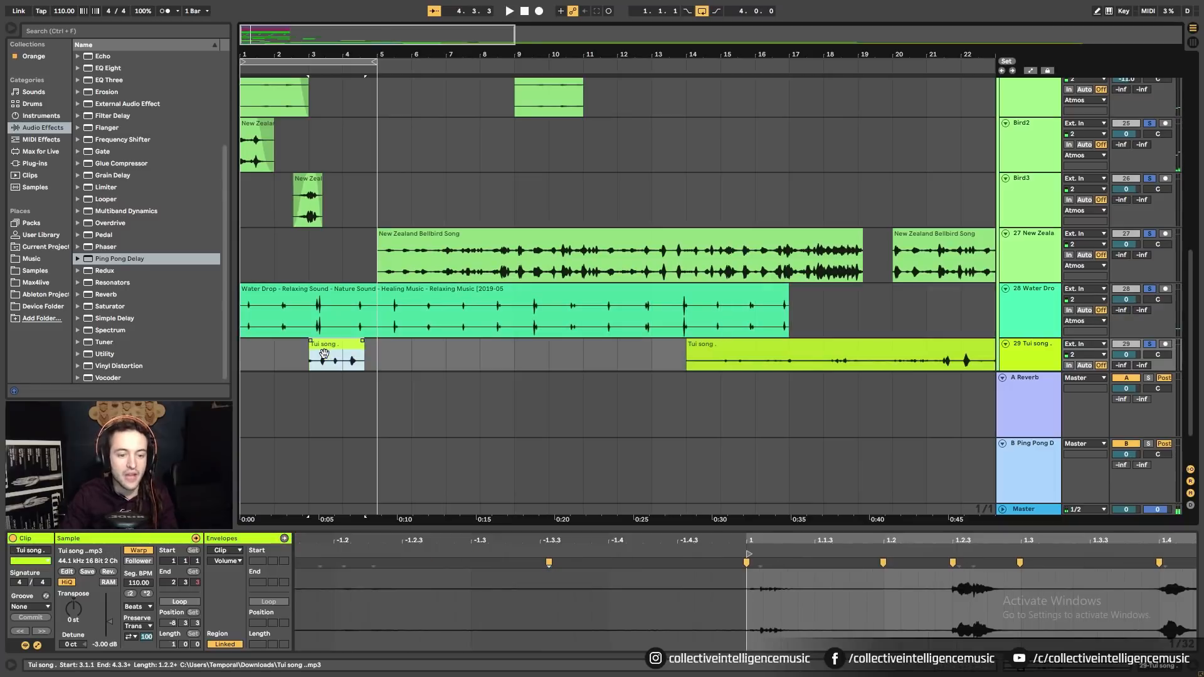
pyautogui.scroll(-1, 408, 302)
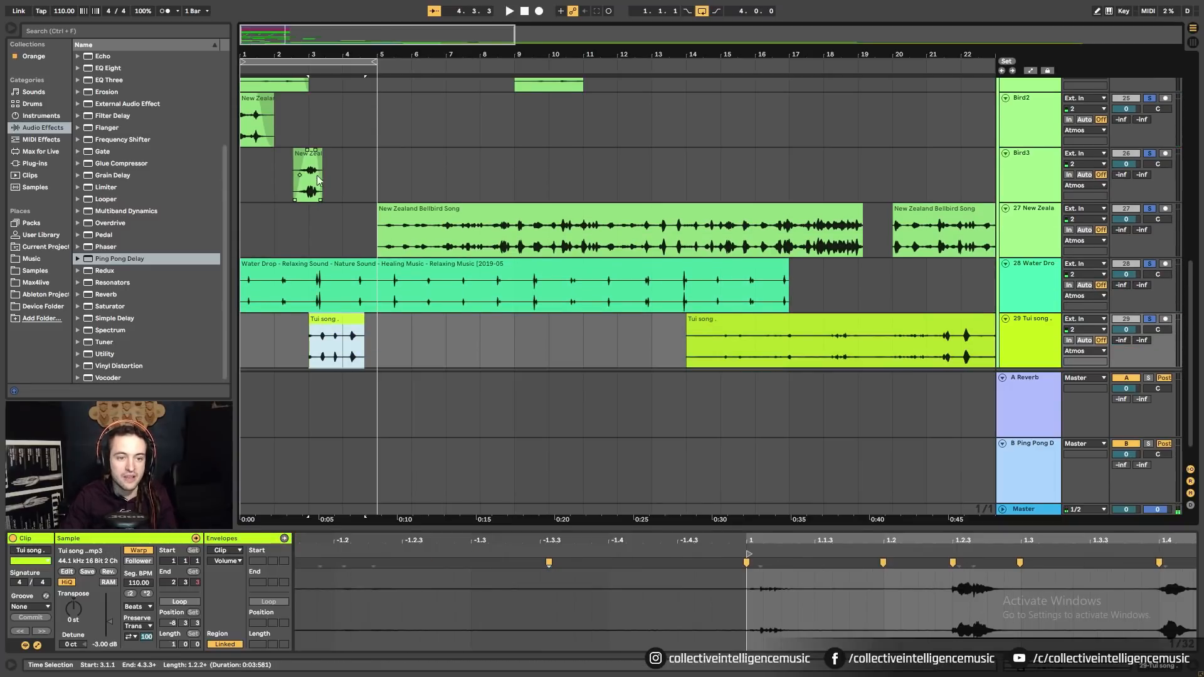
pyautogui.click(310, 155)
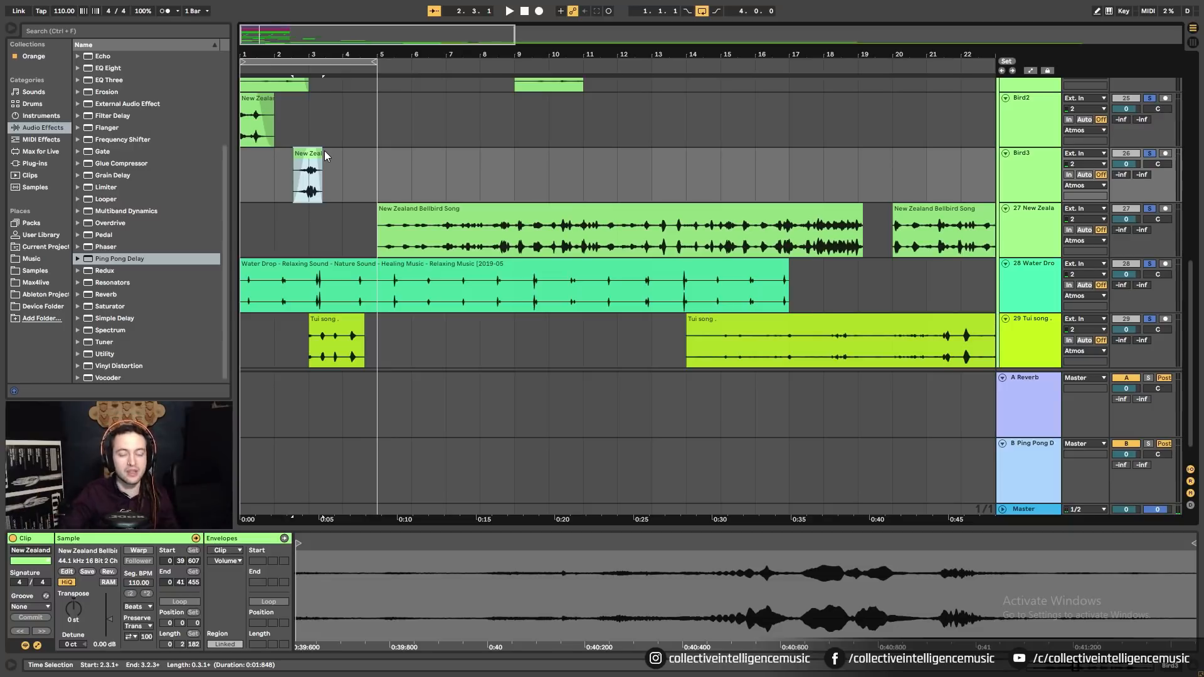
# Set the playback start to bar 1, clear the track solos, and play the full mix of leads and Atmos sounds together.
pyautogui.click(239, 175)
pyautogui.scroll(3, 244, 163)
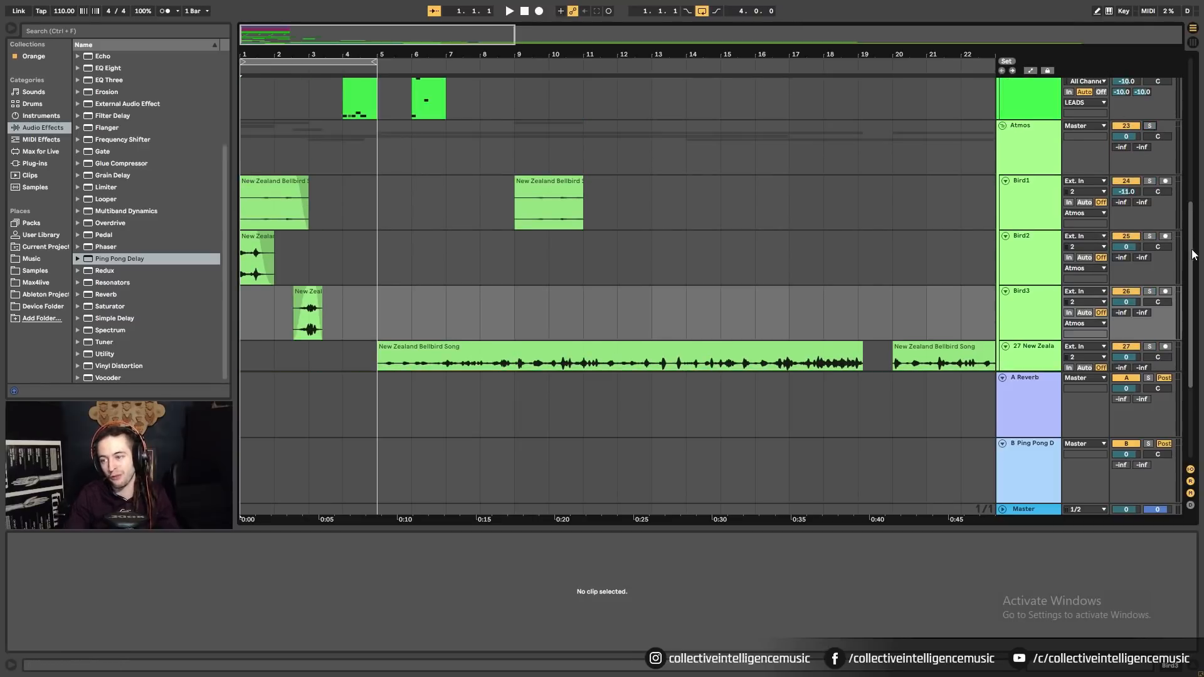
pyautogui.scroll(3, 1187, 212)
pyautogui.scroll(9, 818, 229)
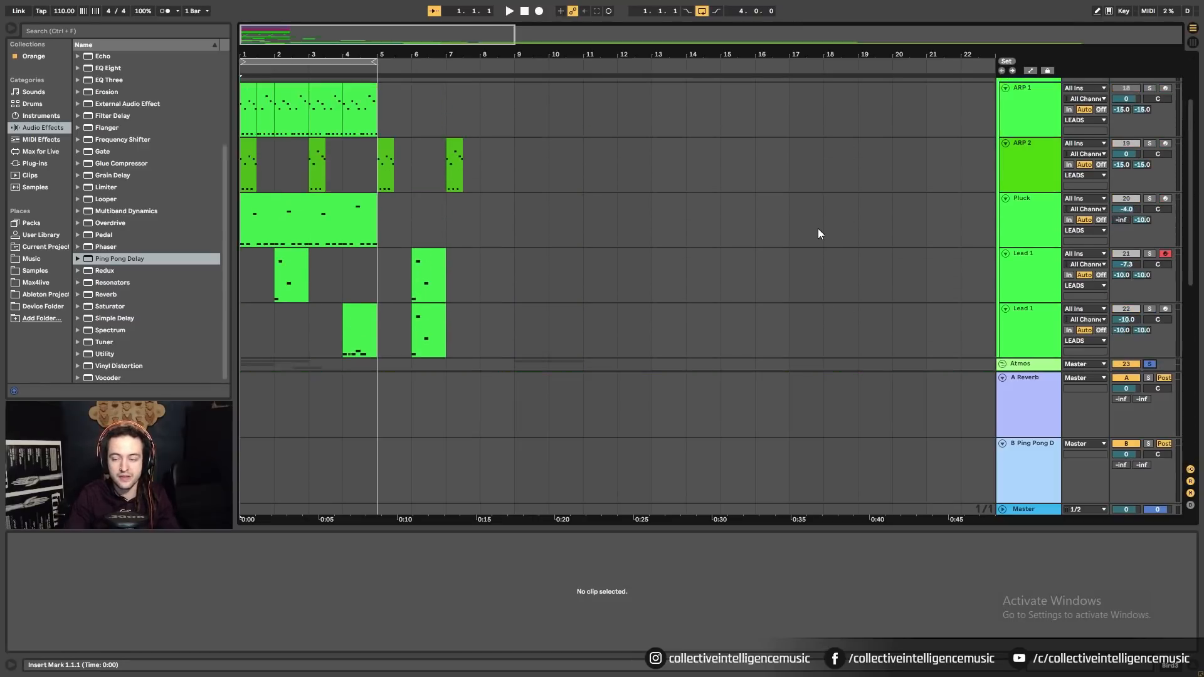
pyautogui.click(1149, 142)
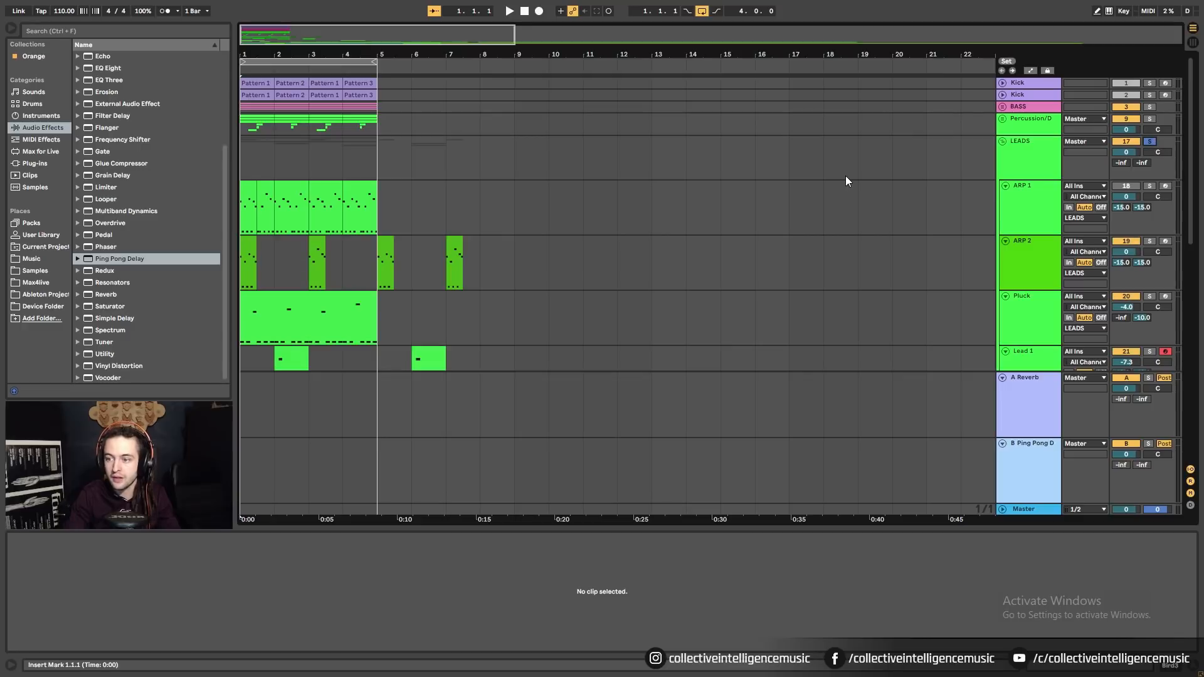
pyautogui.press('space')
pyautogui.scroll(-2, 811, 195)
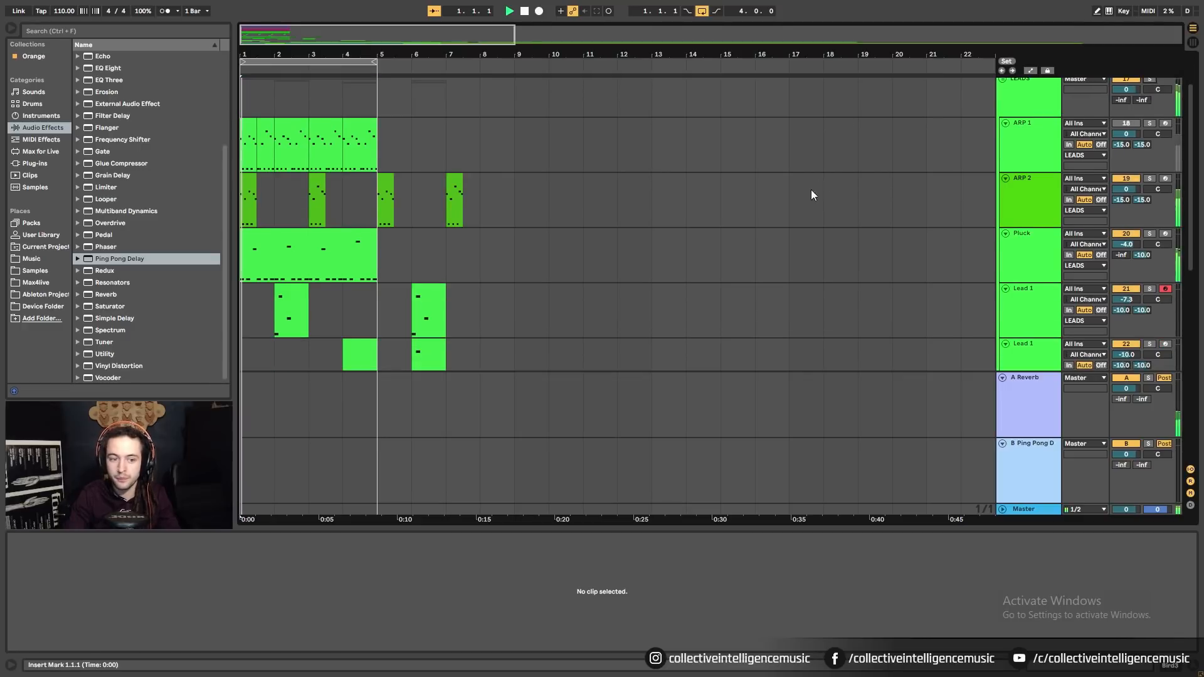
pyautogui.scroll(-5, 567, 226)
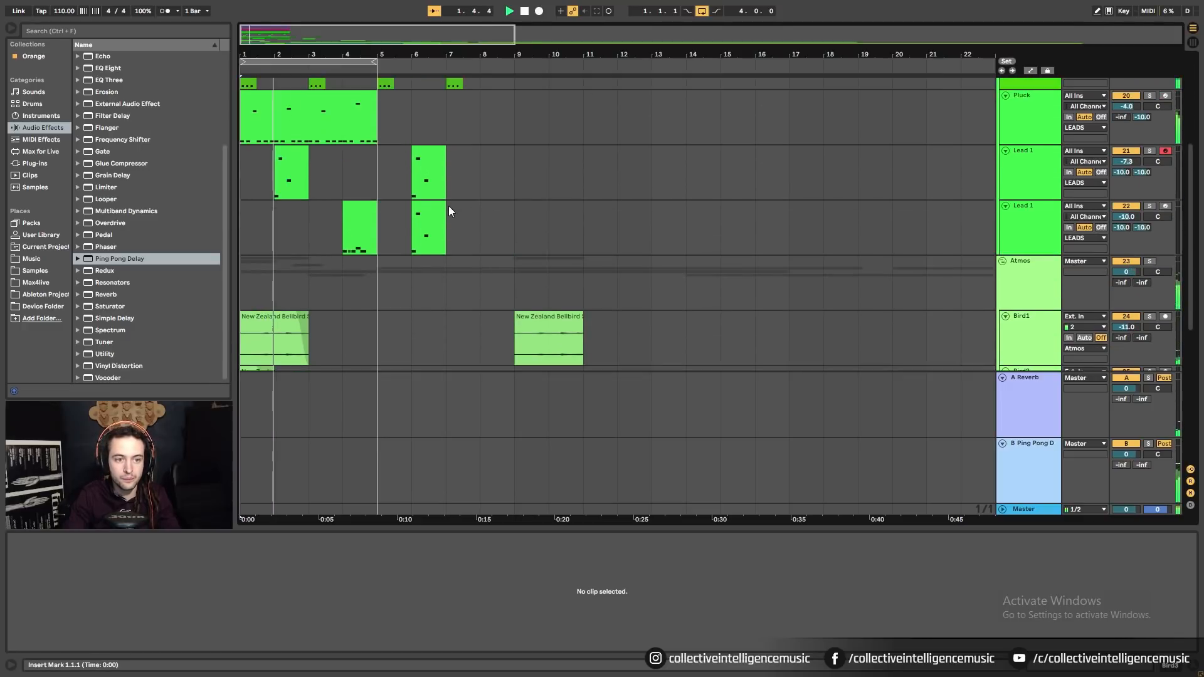
pyautogui.scroll(2, 449, 208)
pyautogui.scroll(-2, 590, 222)
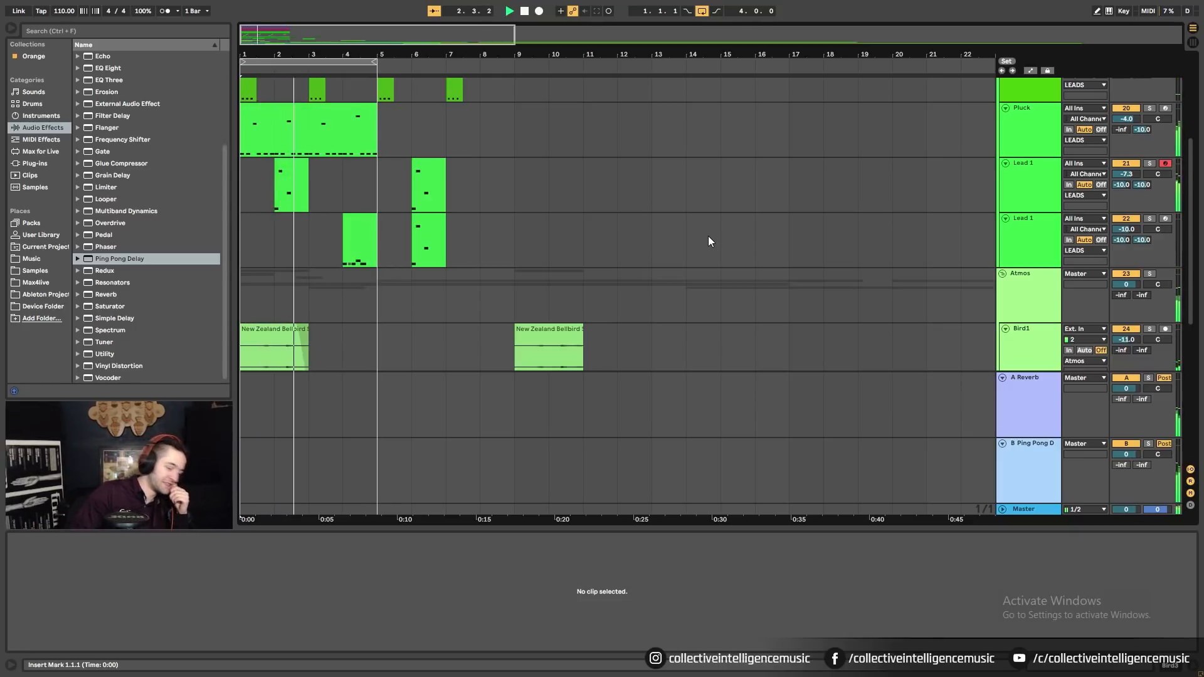
pyautogui.press('space')
# Review the bird, water drop and tui tracks across the full timeline, and fold the Atmos group.
pyautogui.scroll(-1, 709, 236)
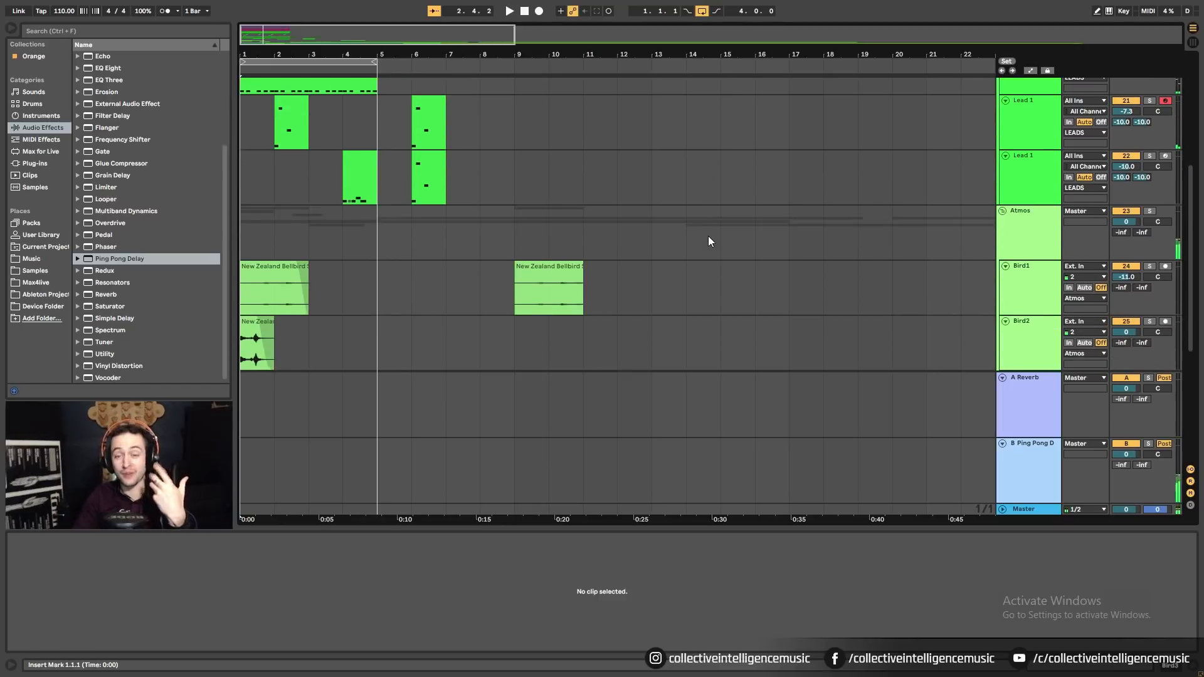
pyautogui.scroll(-3, 709, 238)
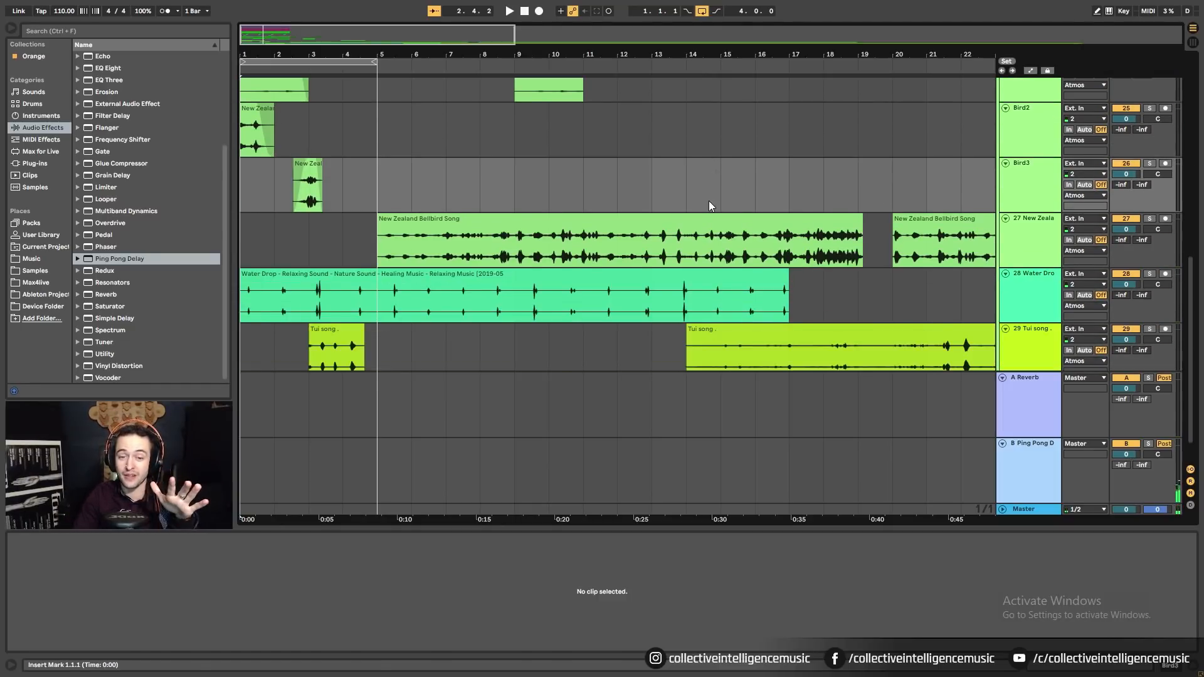
pyautogui.moveTo(800, 70); pyautogui.dragTo(800, 19)
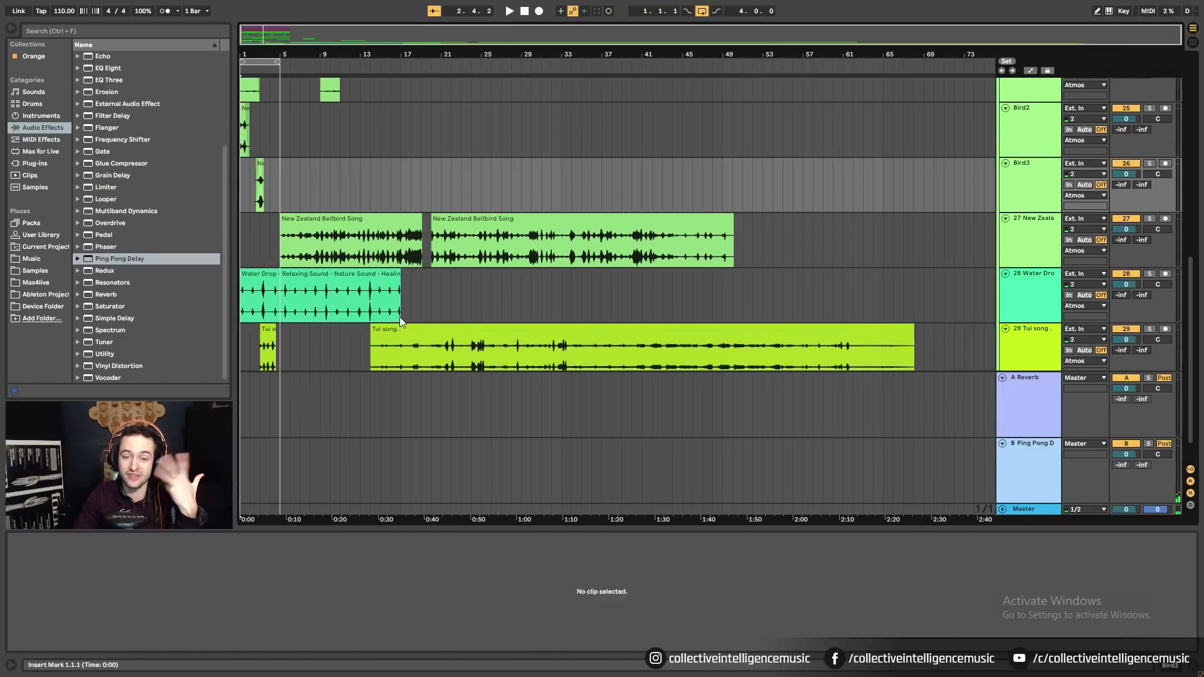
pyautogui.scroll(2, 350, 261)
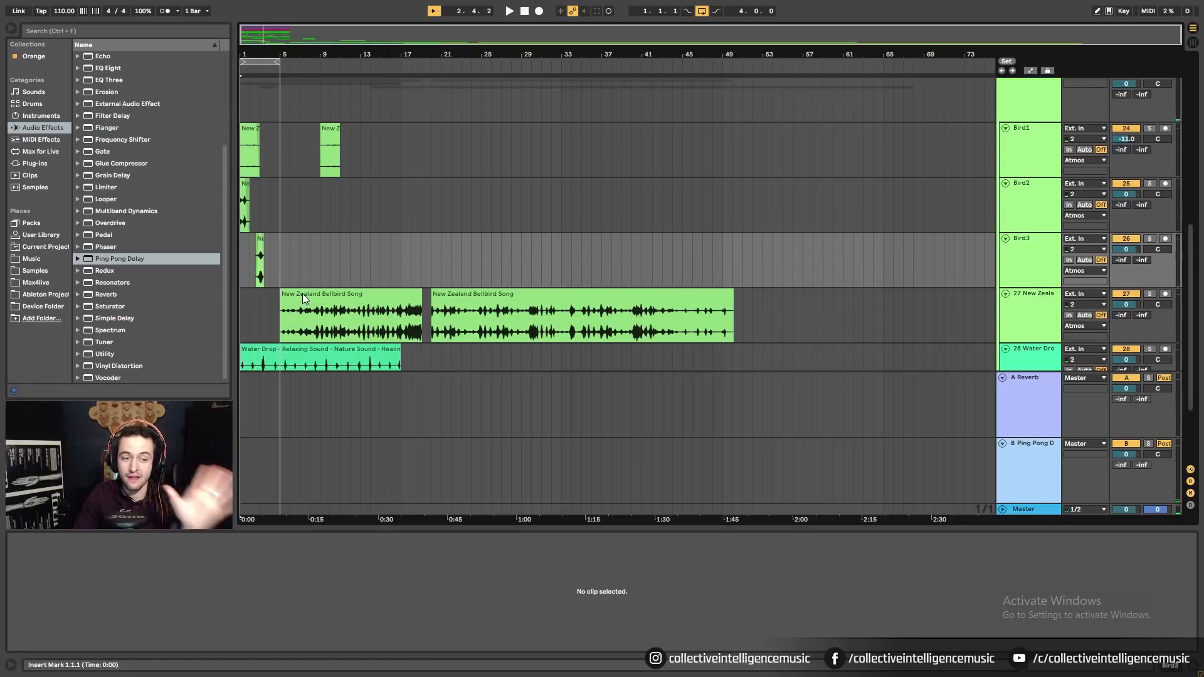
pyautogui.scroll(-3, 302, 293)
pyautogui.scroll(5, 303, 293)
pyautogui.click(1006, 148)
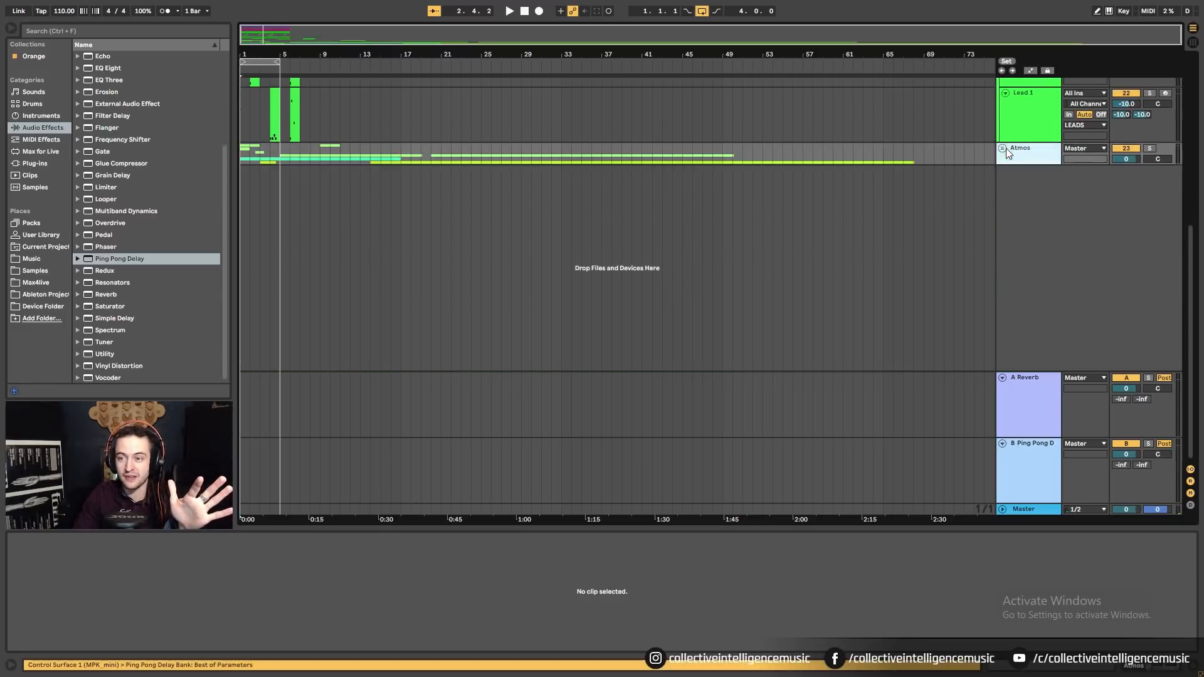
# Fold the LEADS group to leave a compact overview of the arrangement.
pyautogui.scroll(4, 386, 266)
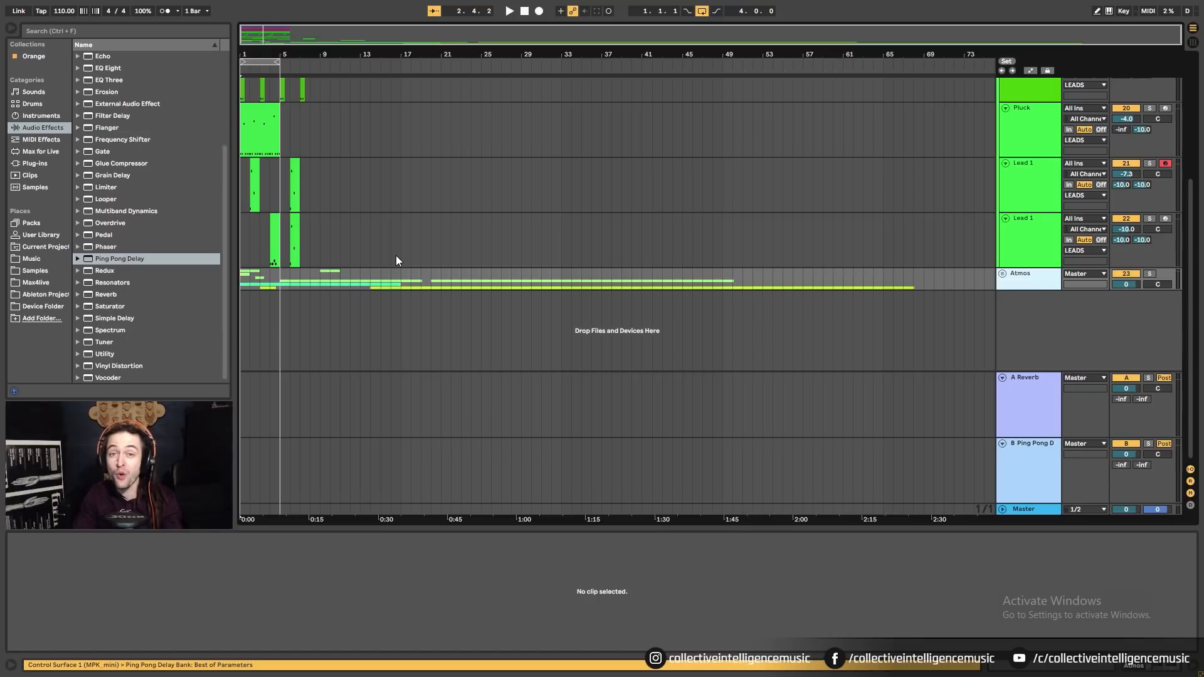
pyautogui.scroll(1, 397, 256)
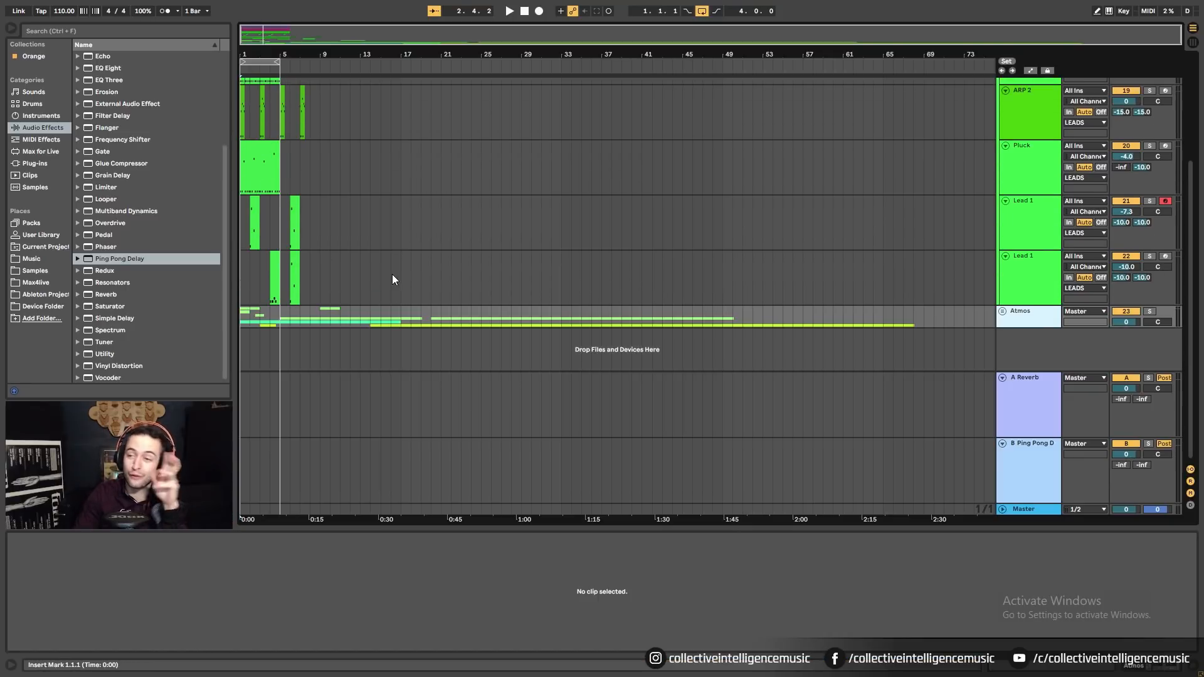
pyautogui.scroll(2, 395, 278)
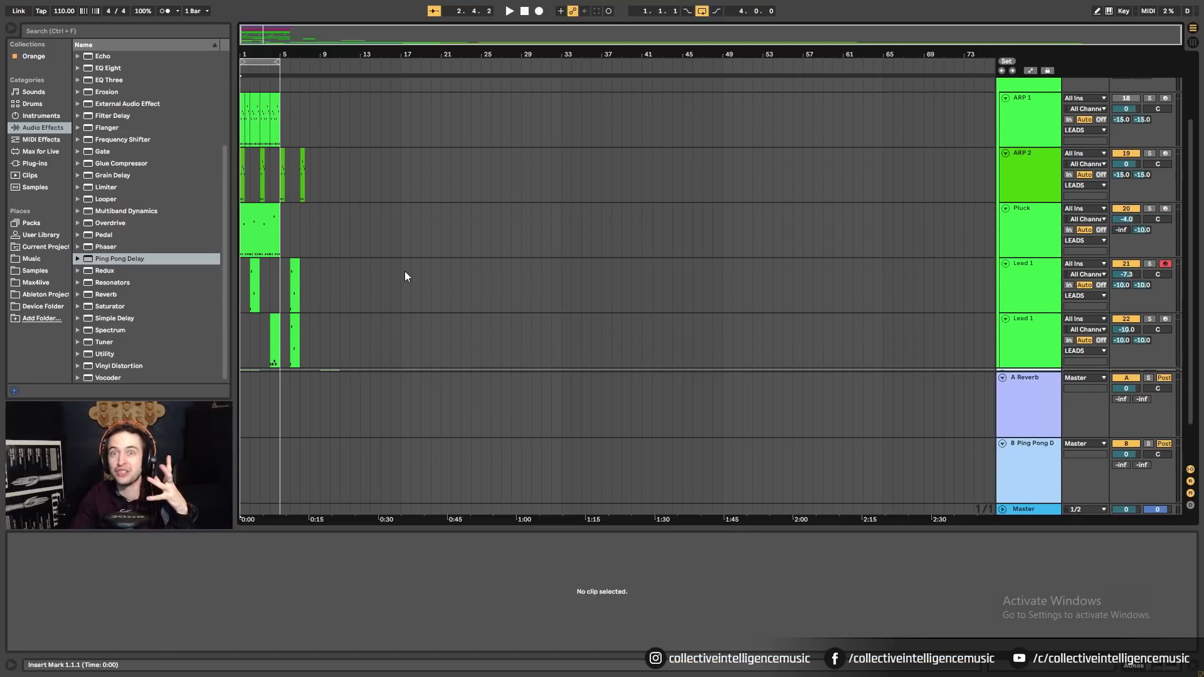
pyautogui.scroll(3, 405, 276)
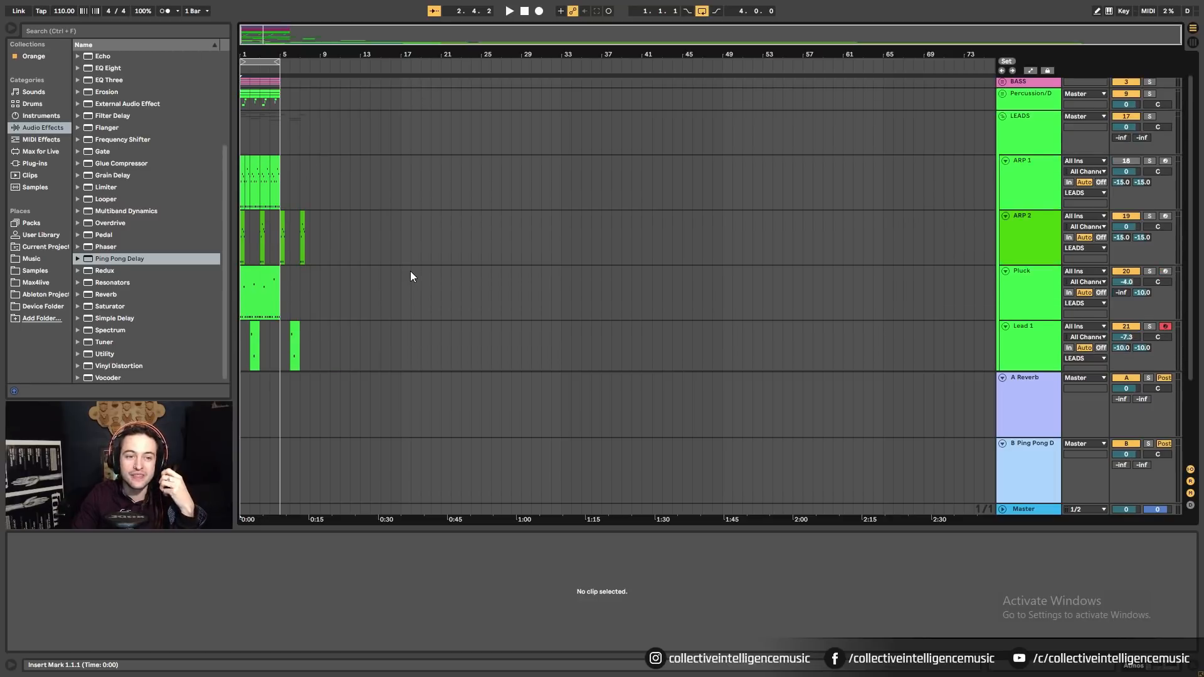
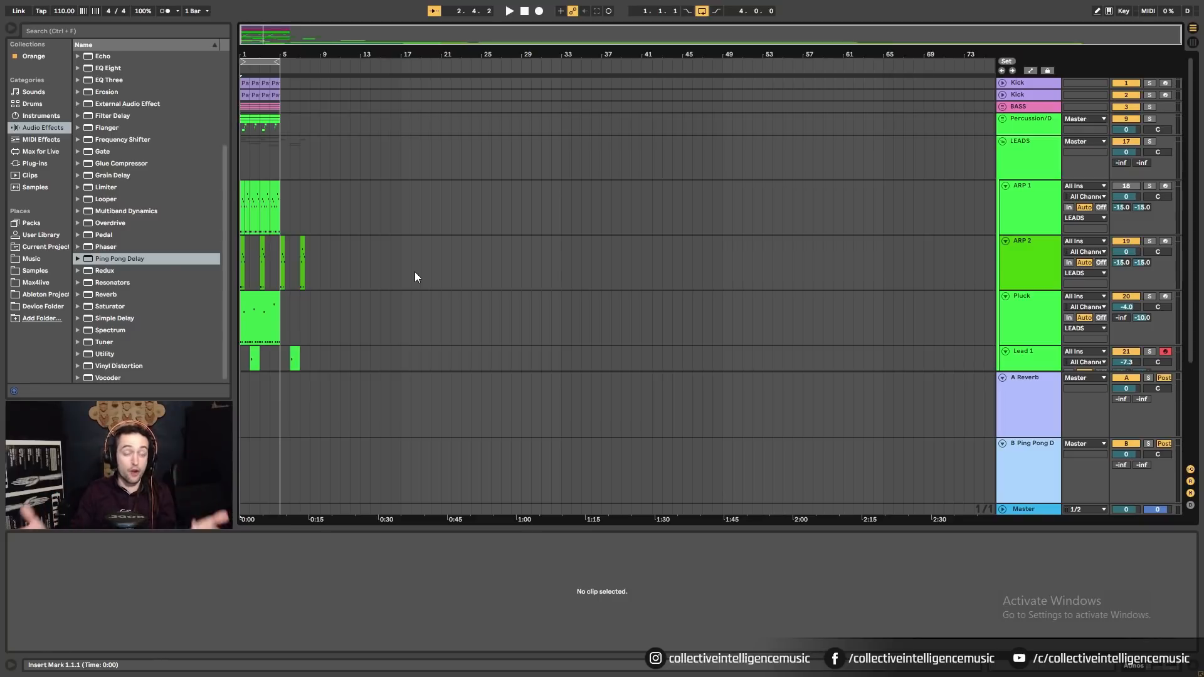
pyautogui.scroll(-2, 472, 287)
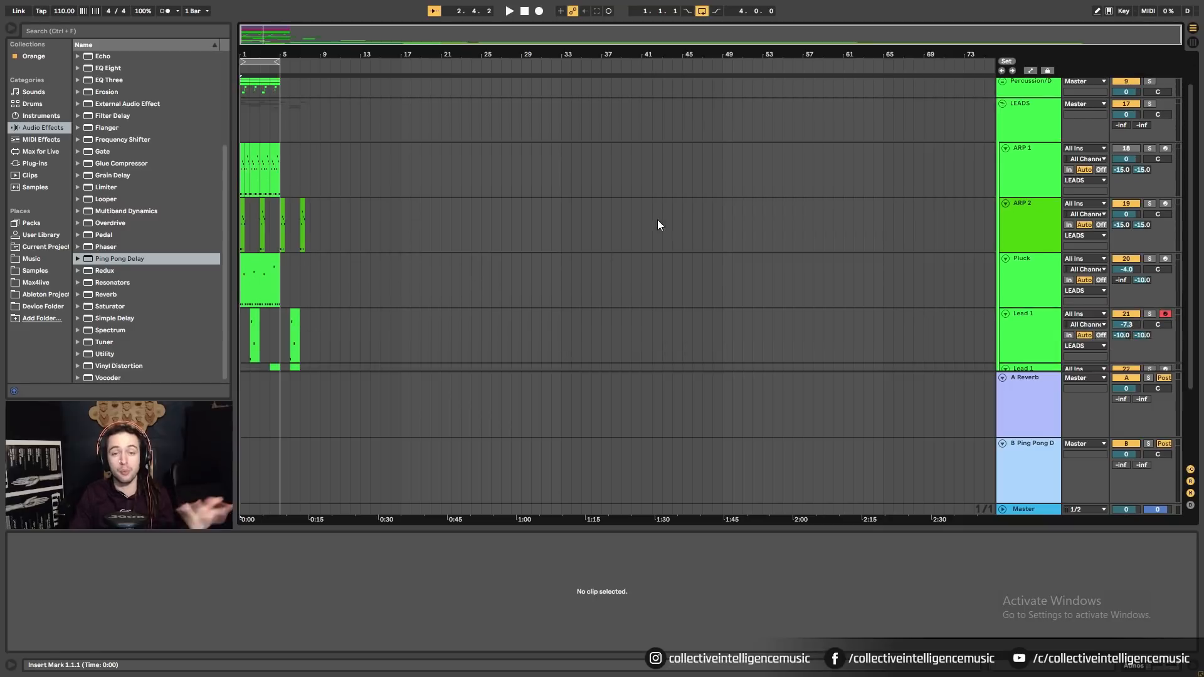
pyautogui.scroll(-5, 601, 282)
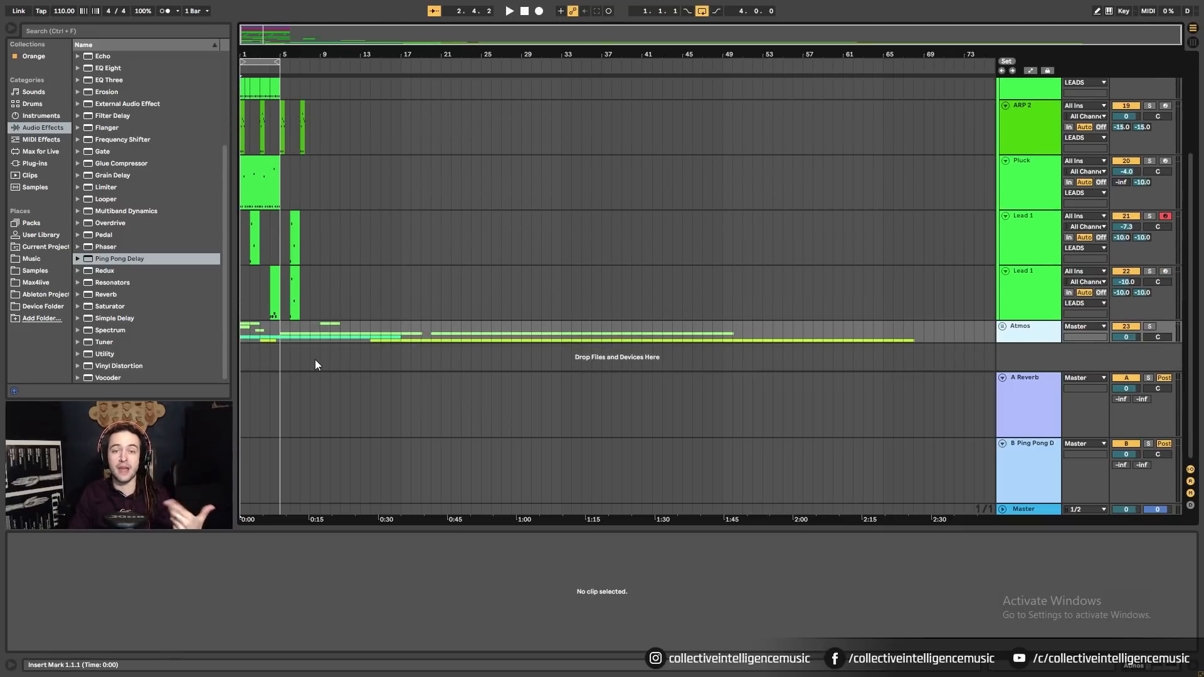
pyautogui.scroll(7, 308, 354)
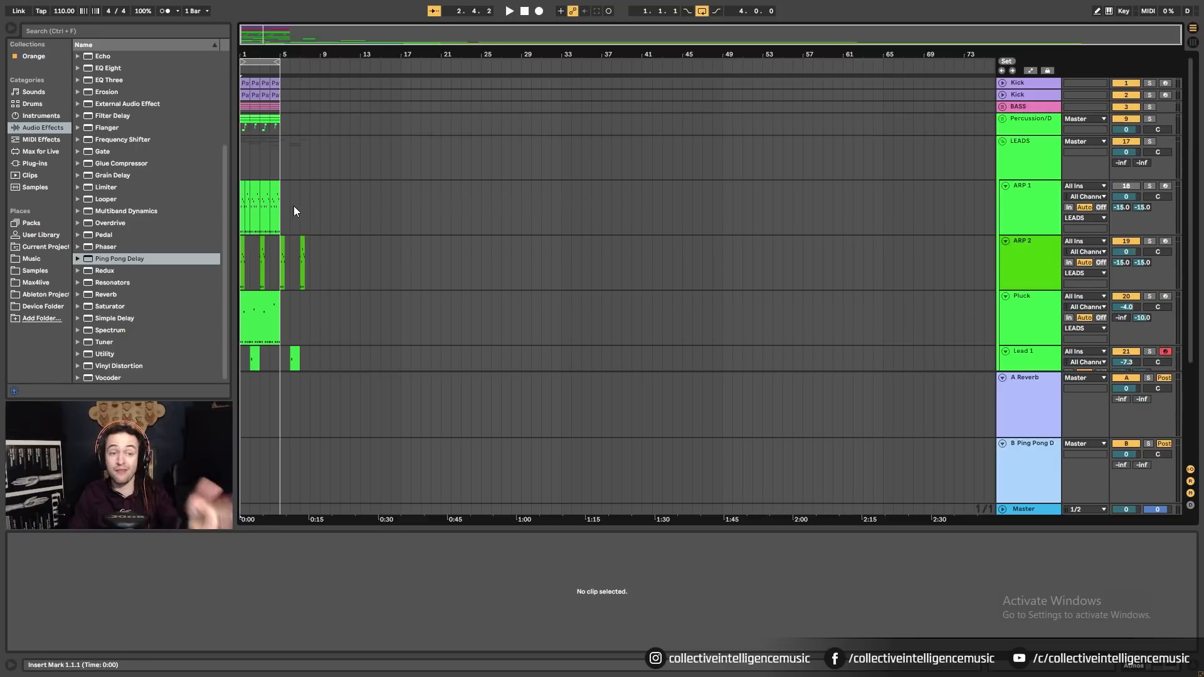
pyautogui.click(1003, 142)
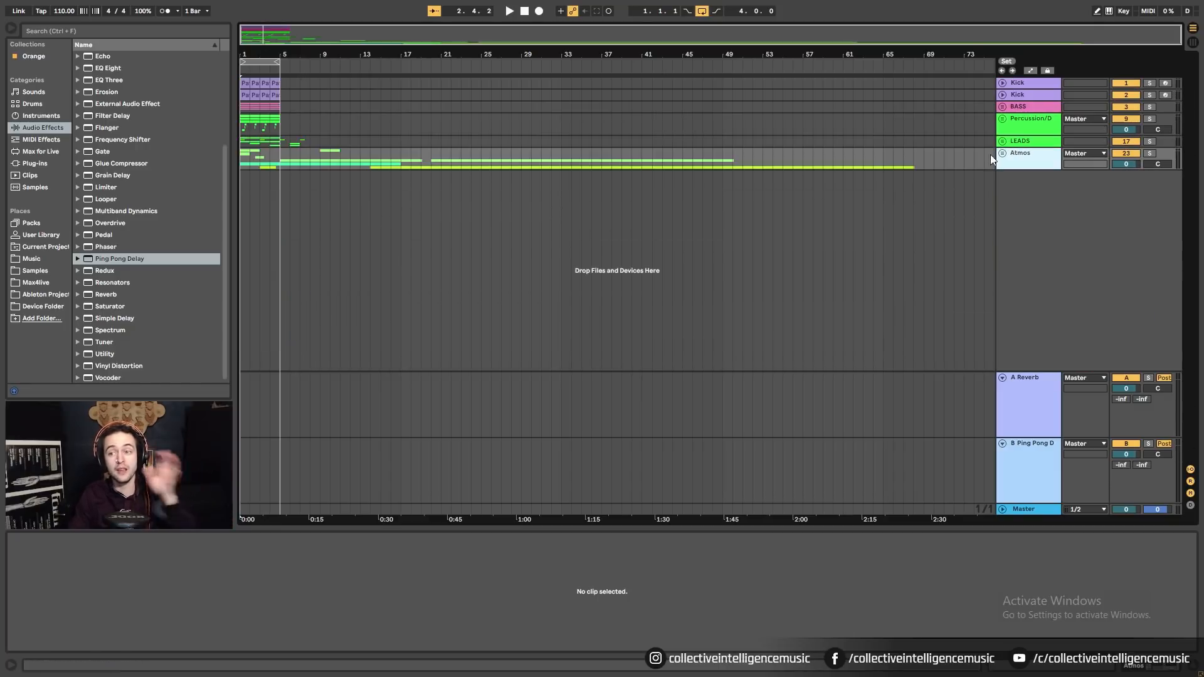